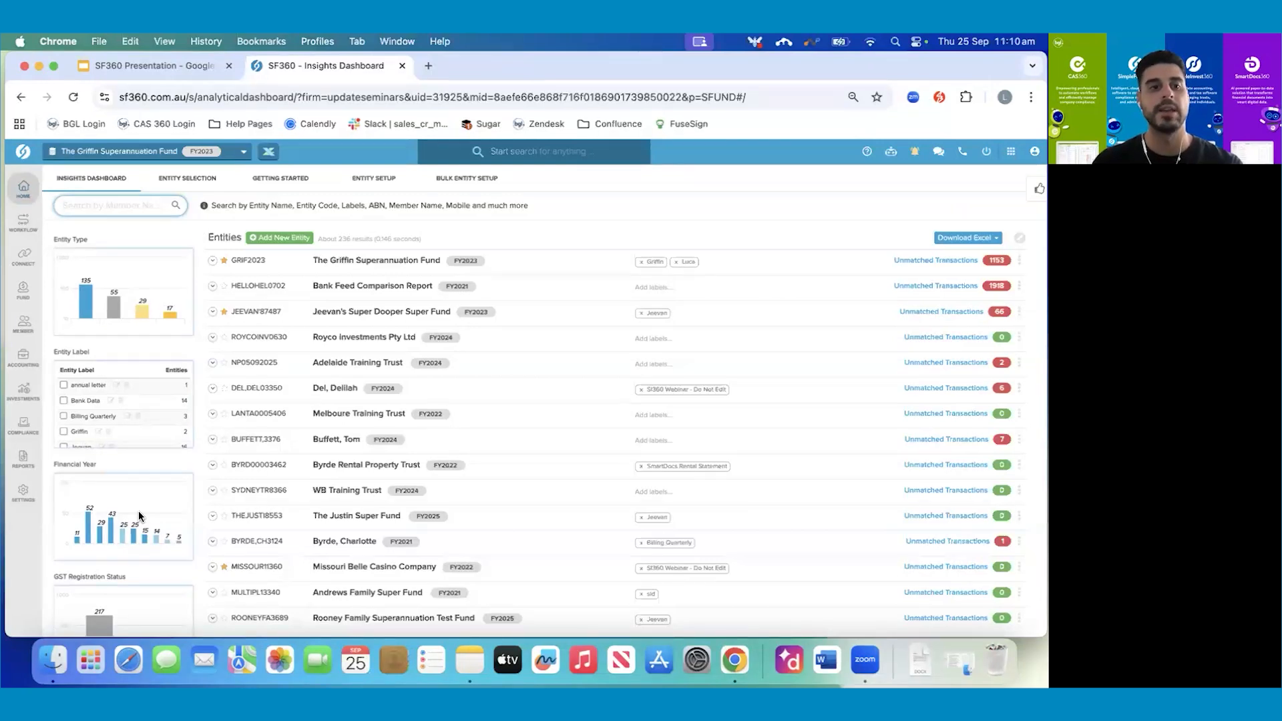
- Examine the Insights Dashboard charts, from financial year and GST registration status through trust deed dates to contribution caps and pension funds
{"action": "scroll", "coordinate": [139, 511], "scroll_direction": "down", "scroll_amount": 2}
{"action": "mouse_move", "coordinate": [83, 461]}
{"action": "mouse_move", "coordinate": [80, 483]}
{"action": "scroll", "coordinate": [87, 486], "scroll_direction": "down", "scroll_amount": 5}
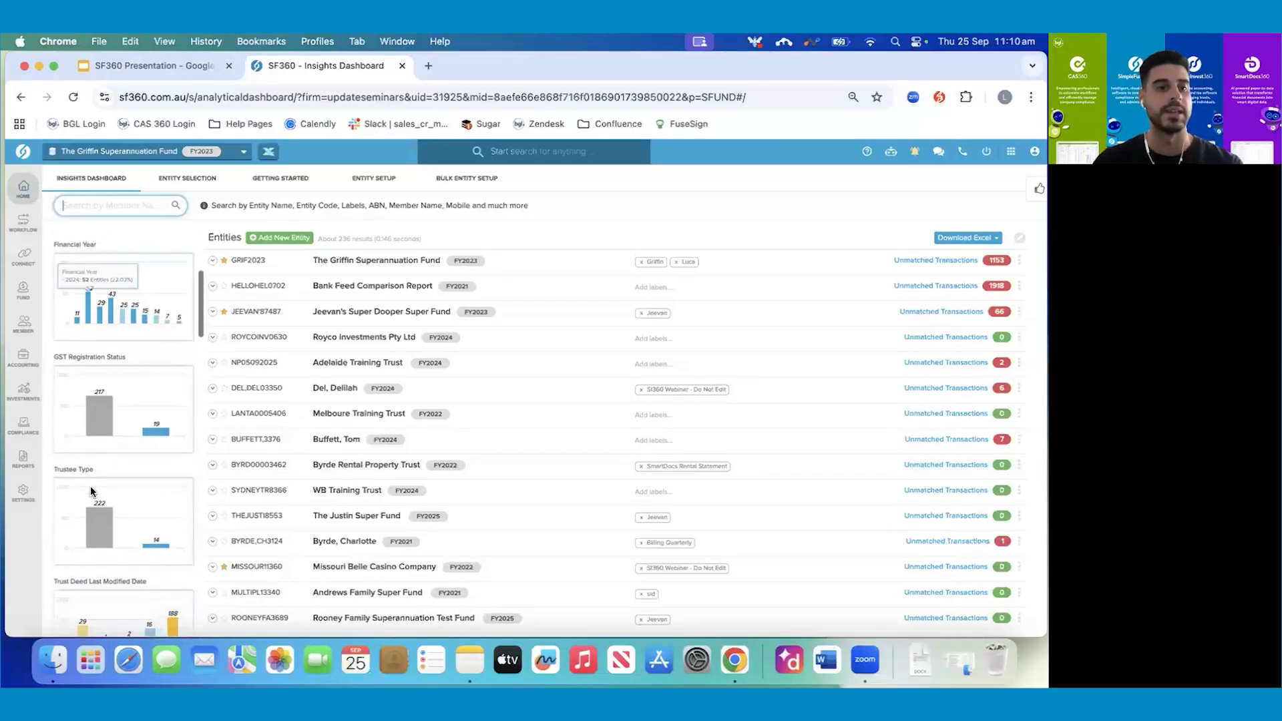
{"action": "scroll", "coordinate": [90, 488], "scroll_direction": "down", "scroll_amount": 5}
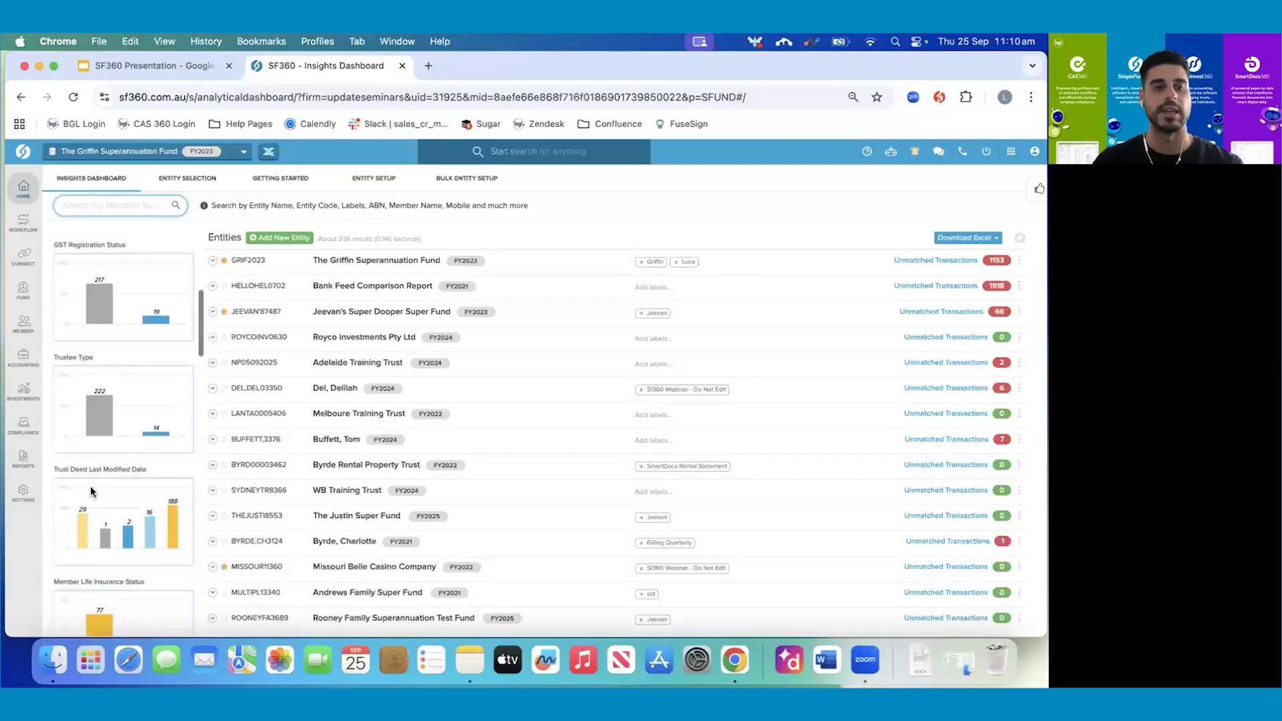
{"action": "mouse_move", "coordinate": [106, 422]}
{"action": "mouse_move", "coordinate": [148, 458]}
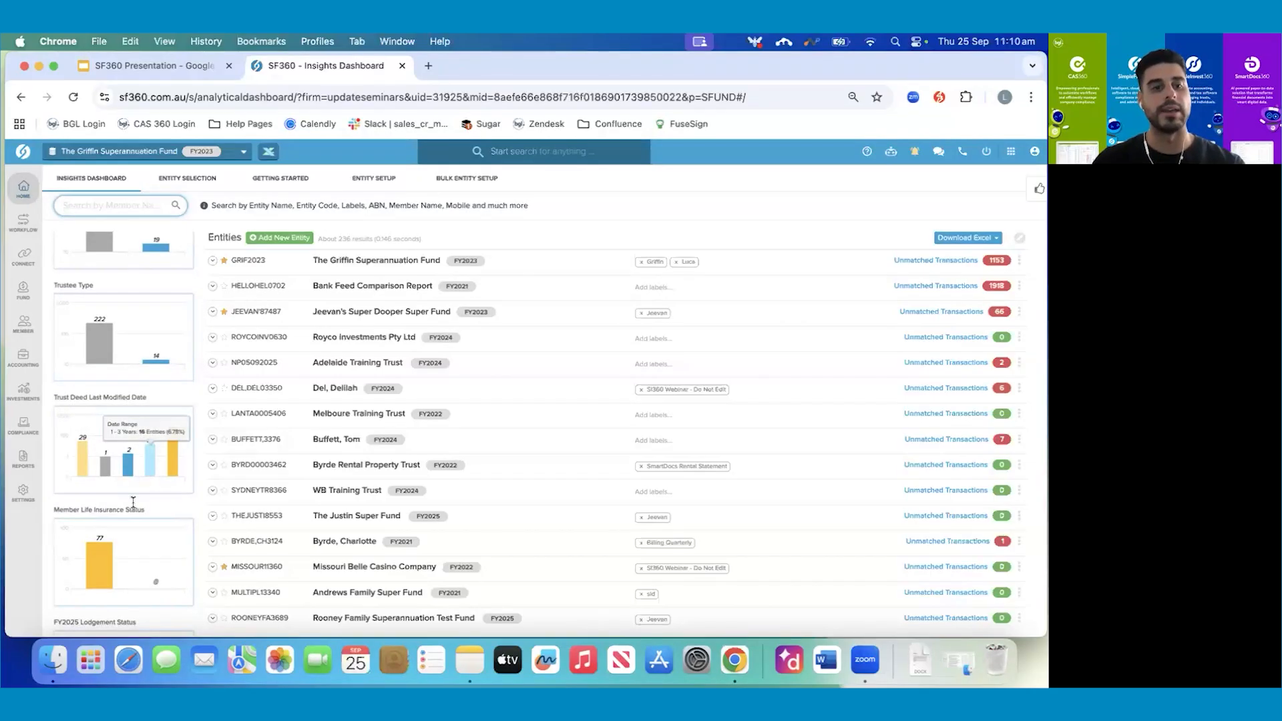
{"action": "scroll", "coordinate": [132, 507], "scroll_direction": "down", "scroll_amount": 3}
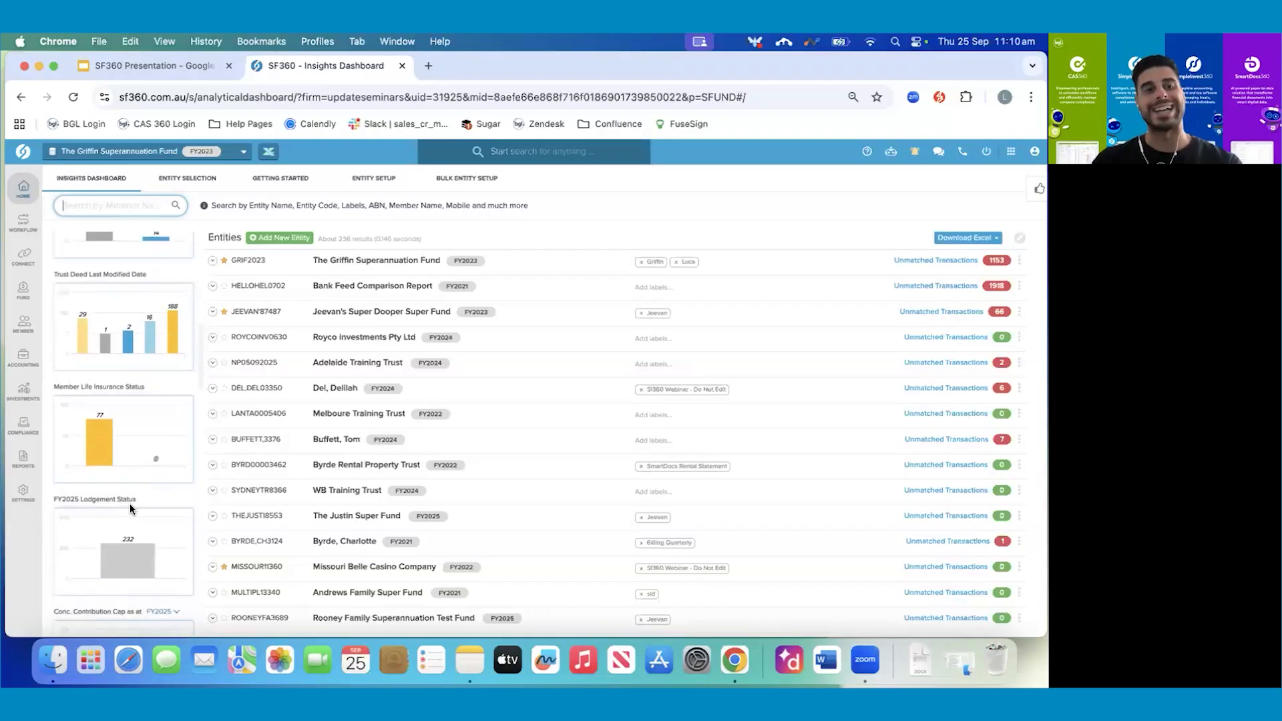
{"action": "scroll", "coordinate": [131, 509], "scroll_direction": "down", "scroll_amount": 9}
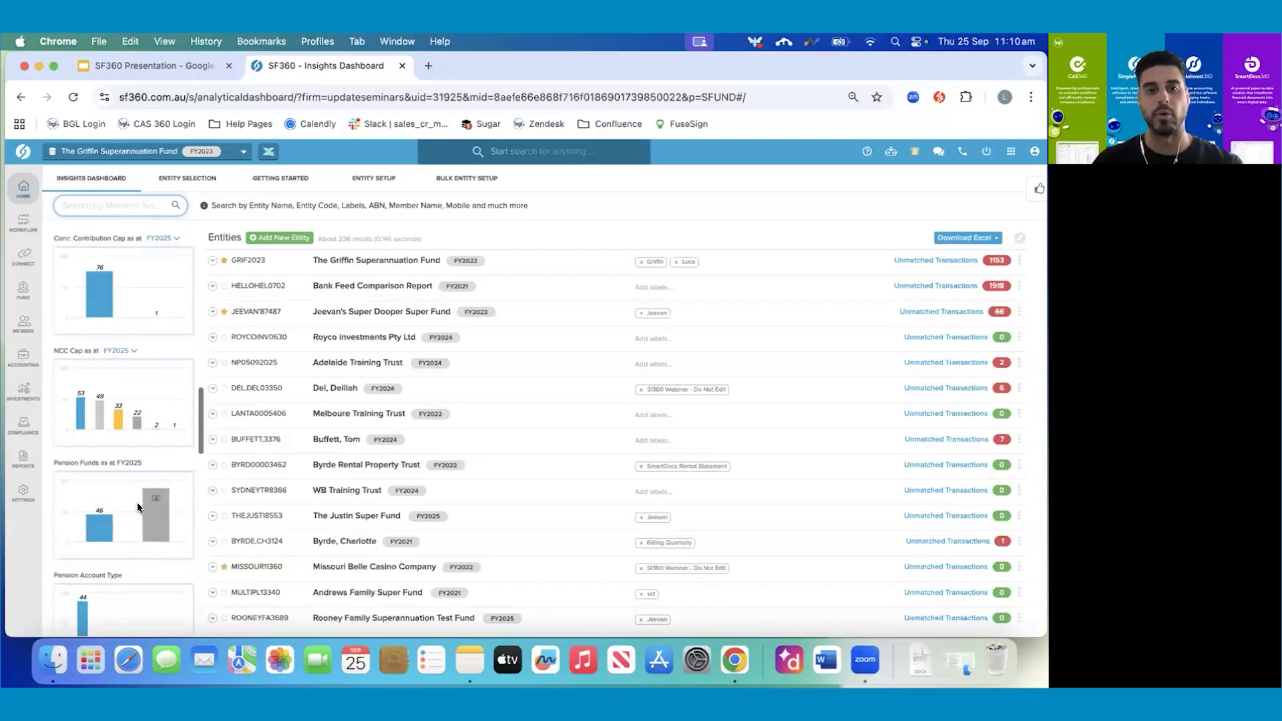
- Open The Griffin Superannuation Fund's dashboard and examine its investment breakdown by asset type and recent performance
{"action": "left_click", "coordinate": [399, 262]}
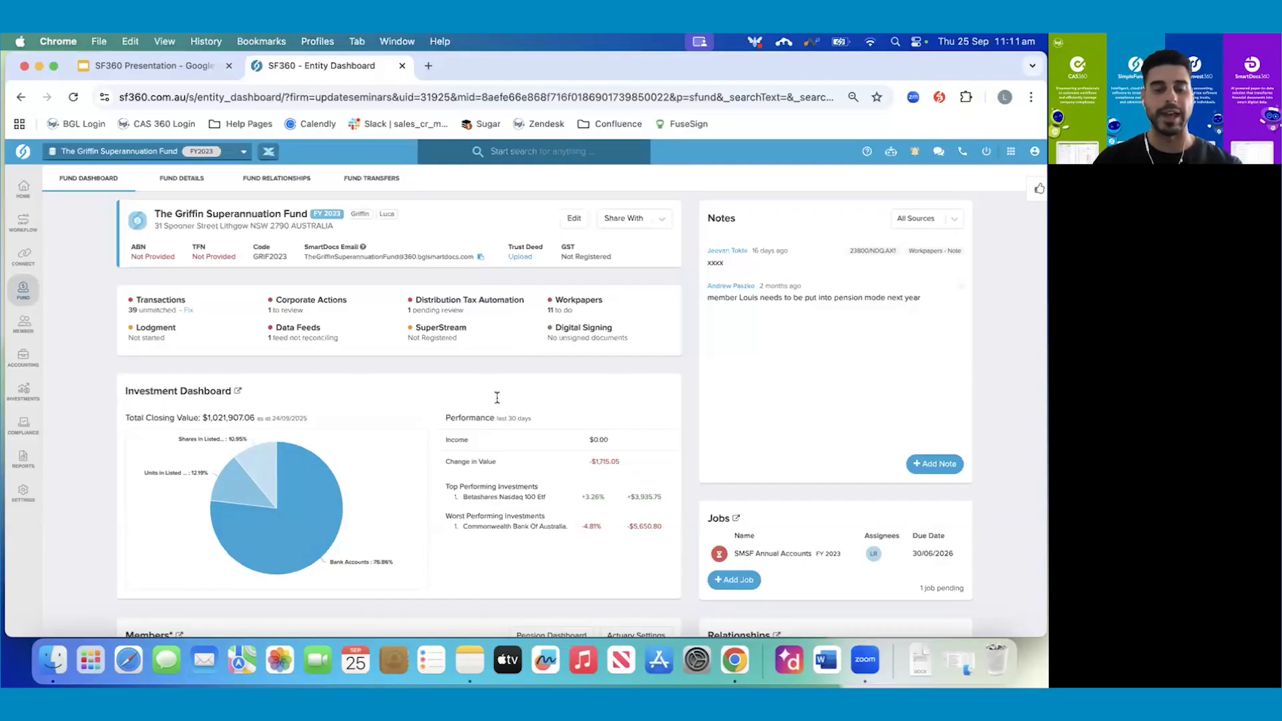
{"action": "scroll", "coordinate": [497, 397], "scroll_direction": "down", "scroll_amount": 2}
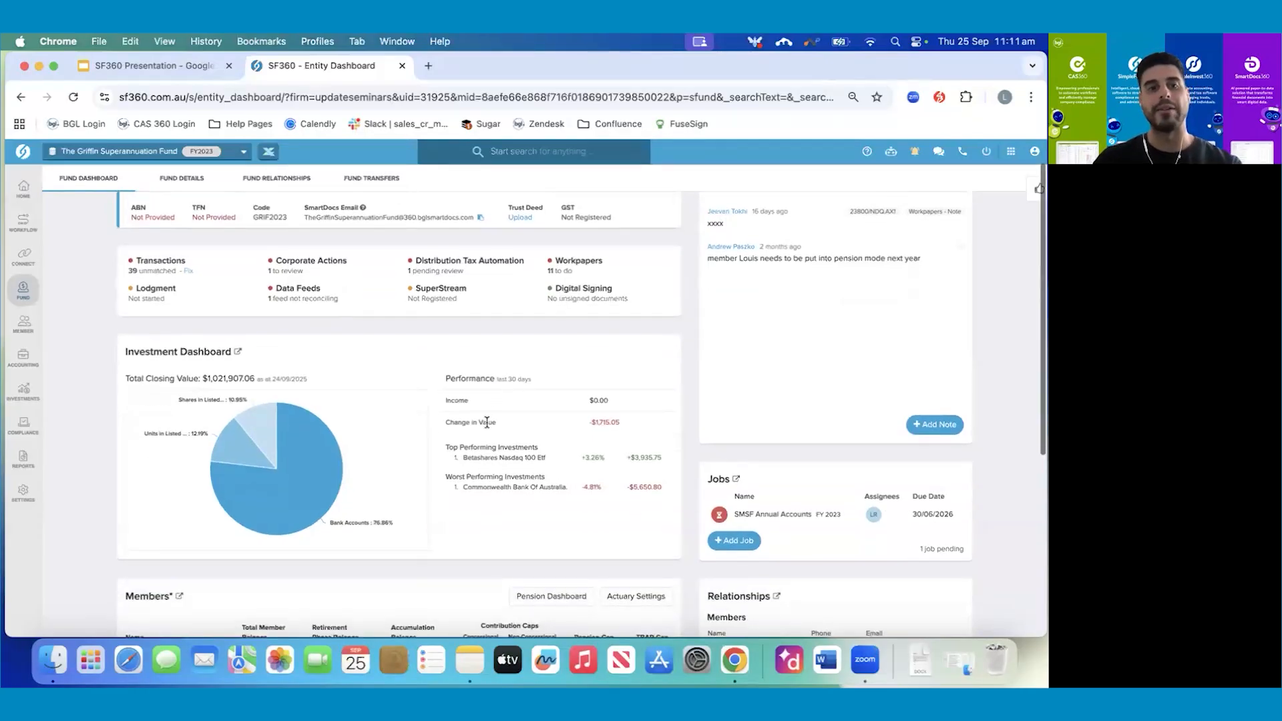
{"action": "scroll", "coordinate": [487, 423], "scroll_direction": "down", "scroll_amount": 2}
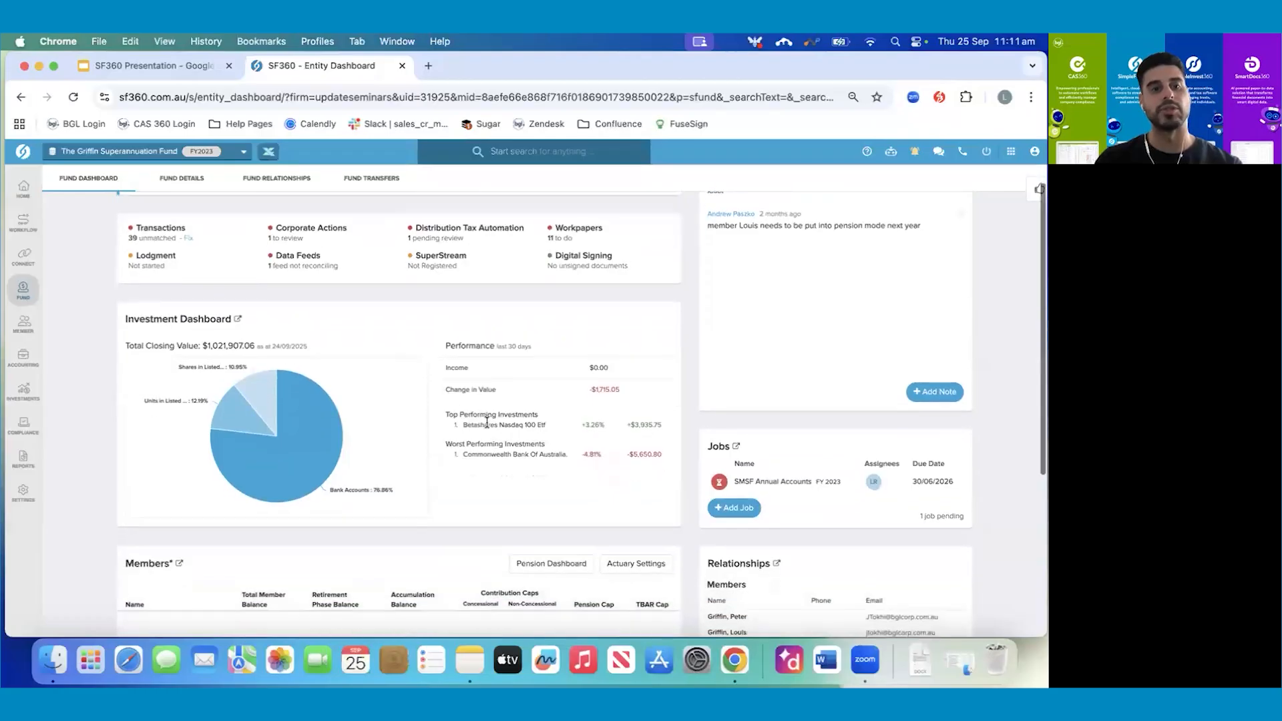
{"action": "mouse_move", "coordinate": [352, 387]}
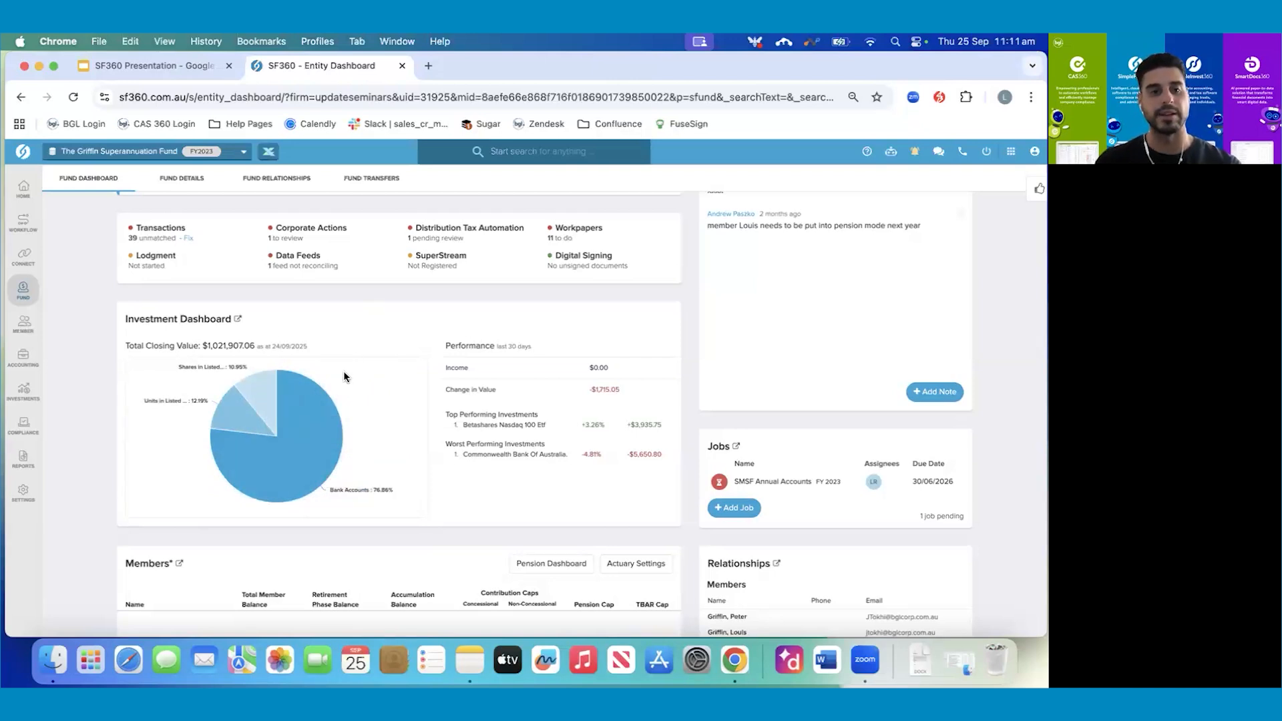
{"action": "mouse_move", "coordinate": [249, 421]}
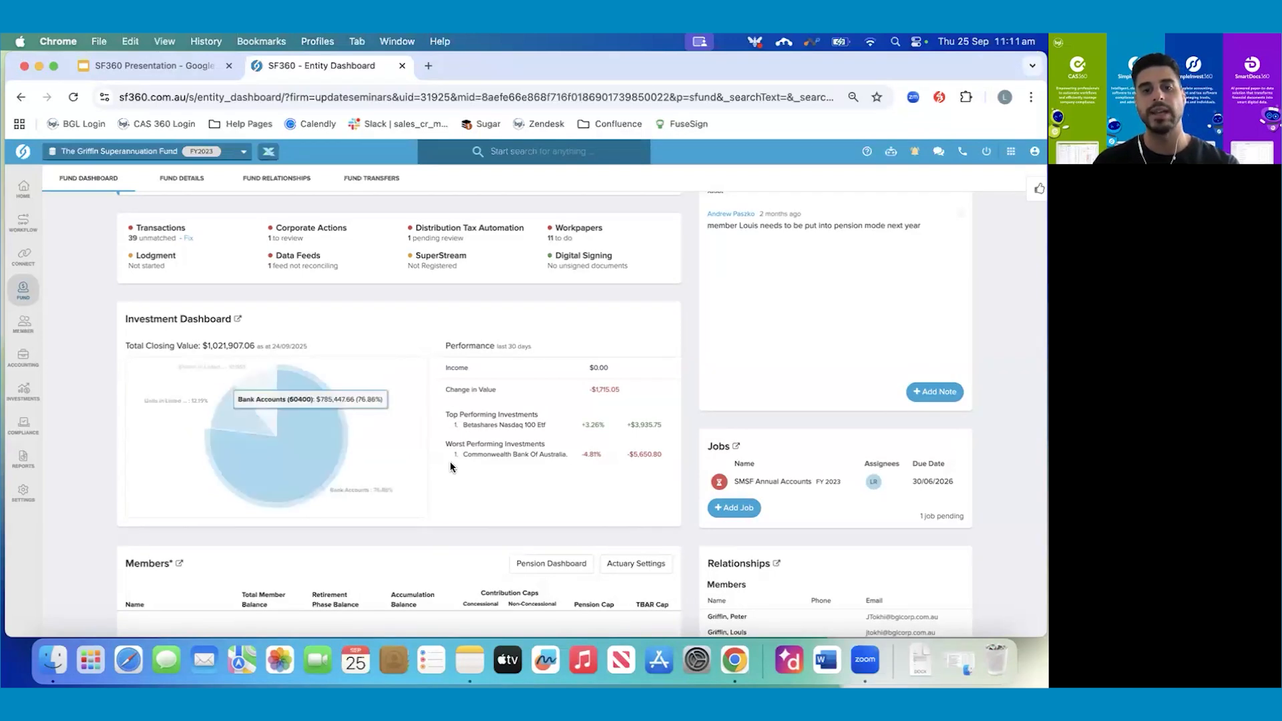
- Review the fund dashboard's member balances, contribution caps, data feeds, relationships and jobs
{"action": "scroll", "coordinate": [446, 473], "scroll_direction": "down", "scroll_amount": 3}
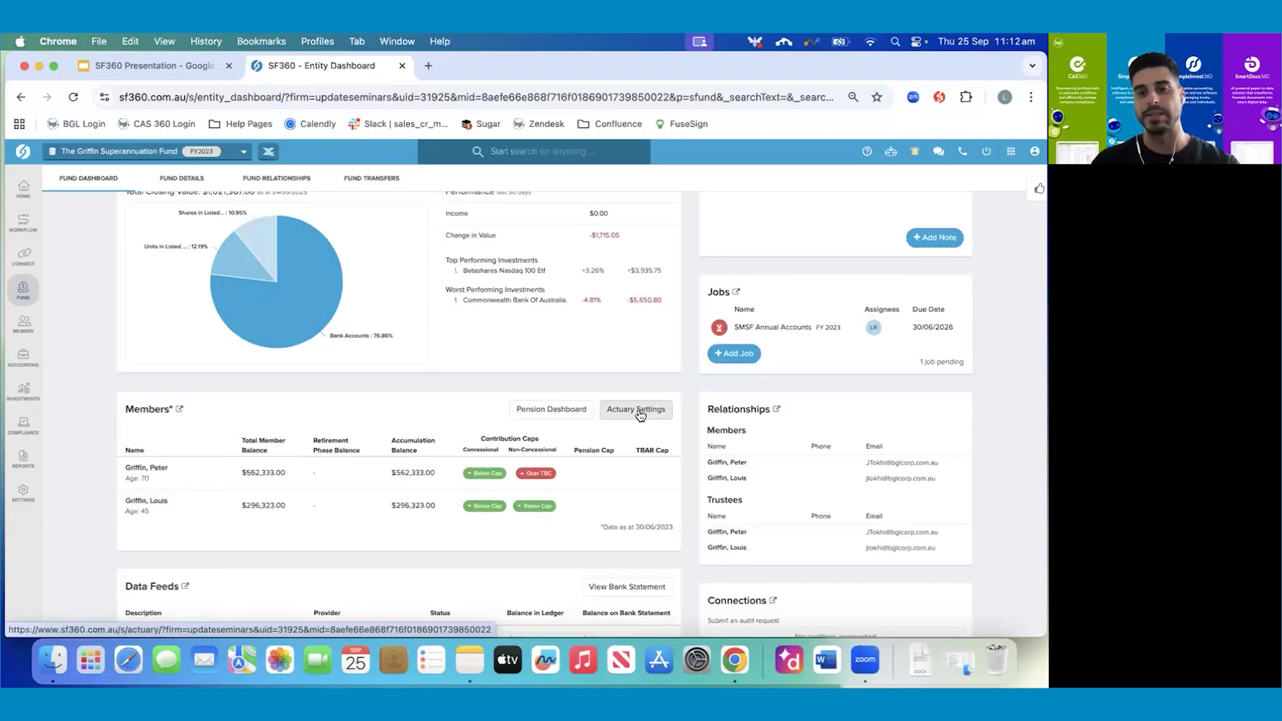
{"action": "scroll", "coordinate": [639, 415], "scroll_direction": "down", "scroll_amount": 5}
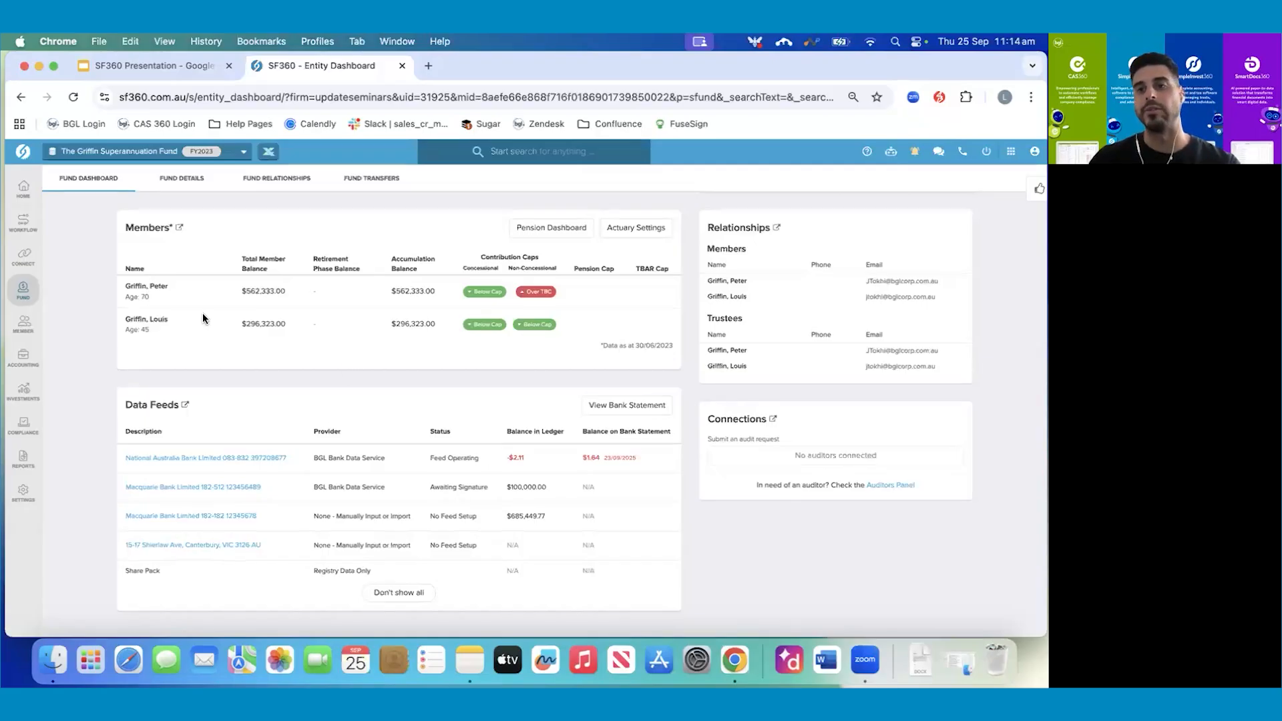
{"action": "scroll", "coordinate": [203, 314], "scroll_direction": "up", "scroll_amount": 4}
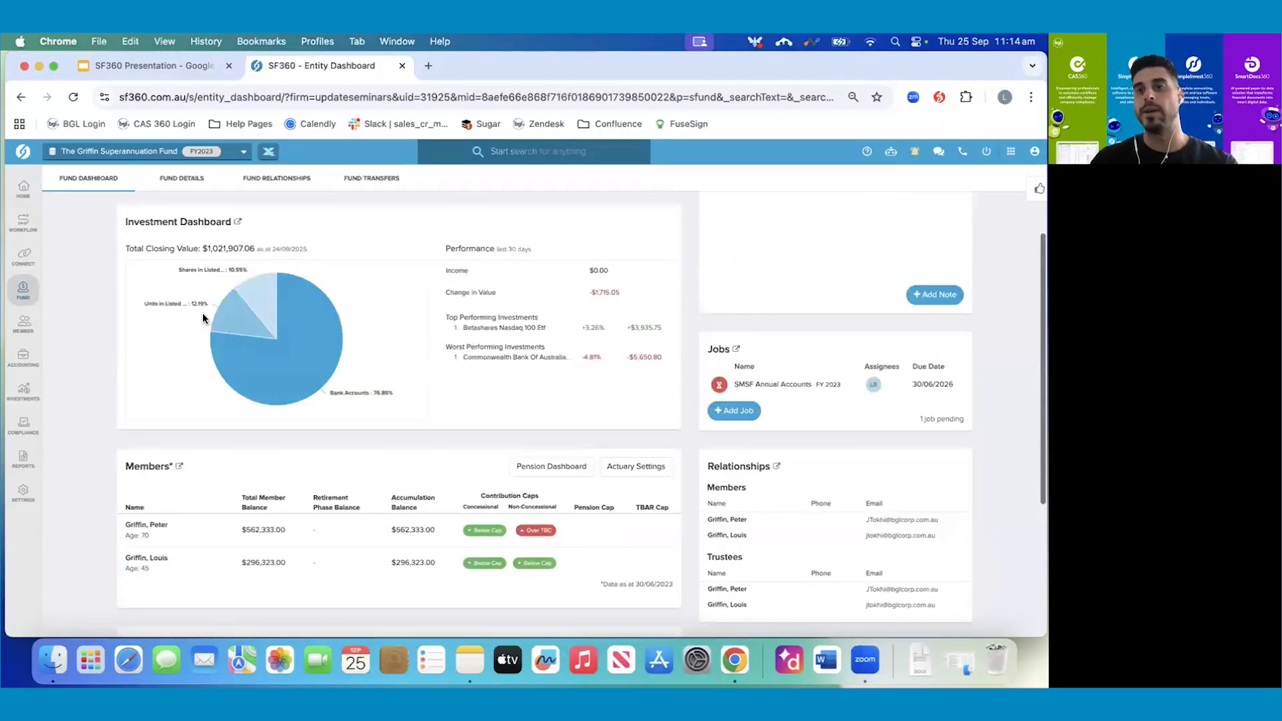
{"action": "scroll", "coordinate": [202, 313], "scroll_direction": "up", "scroll_amount": 1}
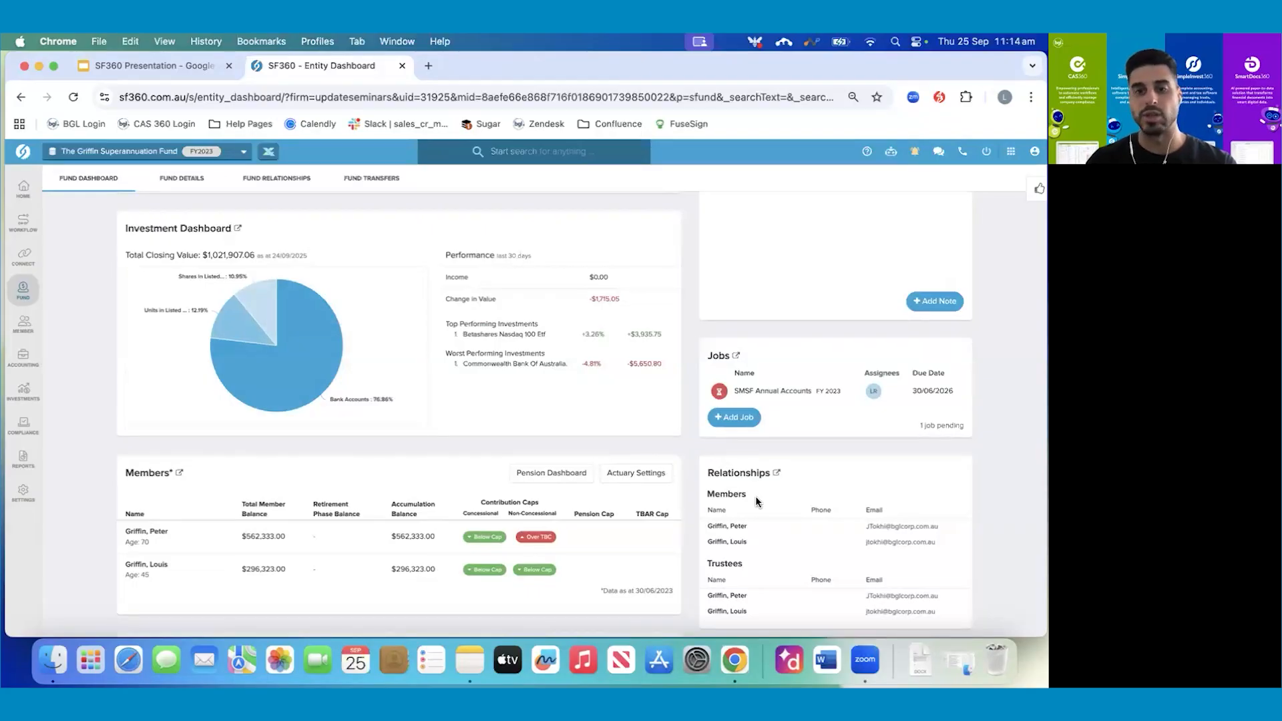
{"action": "scroll", "coordinate": [756, 495], "scroll_direction": "up", "scroll_amount": 1}
{"action": "scroll", "coordinate": [694, 538], "scroll_direction": "down", "scroll_amount": 2}
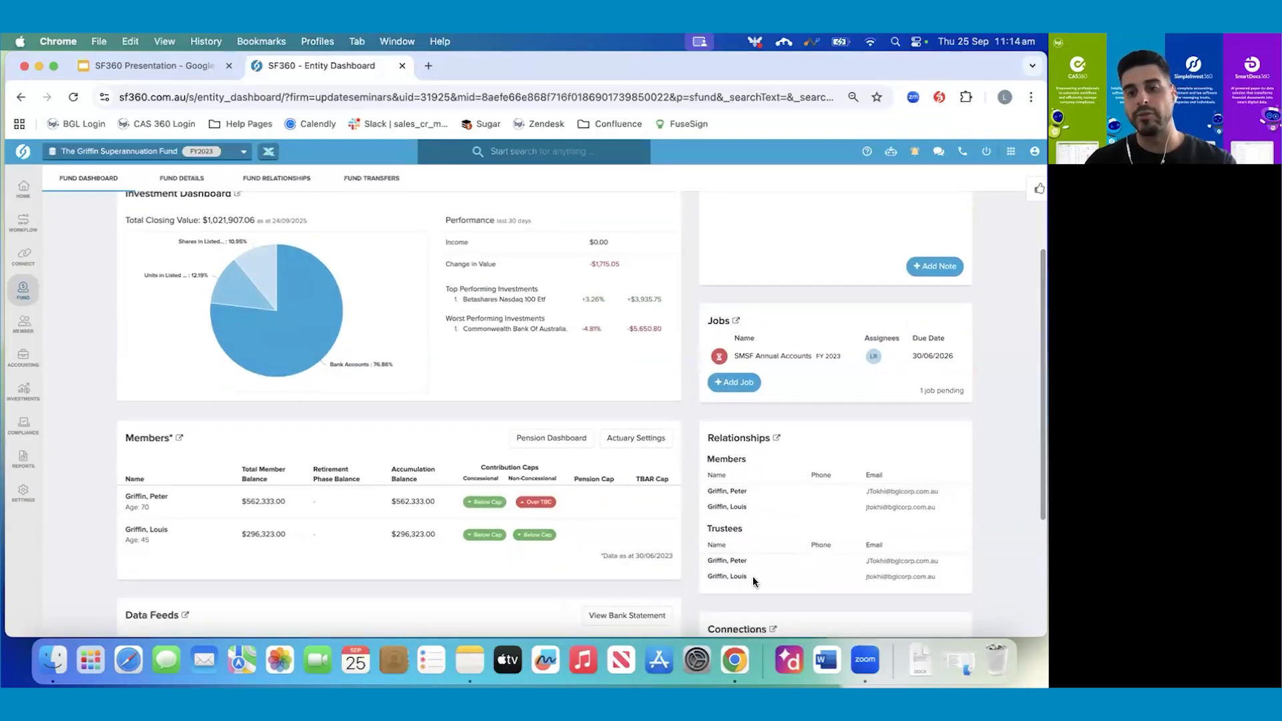
{"action": "scroll", "coordinate": [752, 576], "scroll_direction": "down", "scroll_amount": 3}
{"action": "scroll", "coordinate": [780, 415], "scroll_direction": "up", "scroll_amount": 2}
{"action": "scroll", "coordinate": [763, 402], "scroll_direction": "up", "scroll_amount": 2}
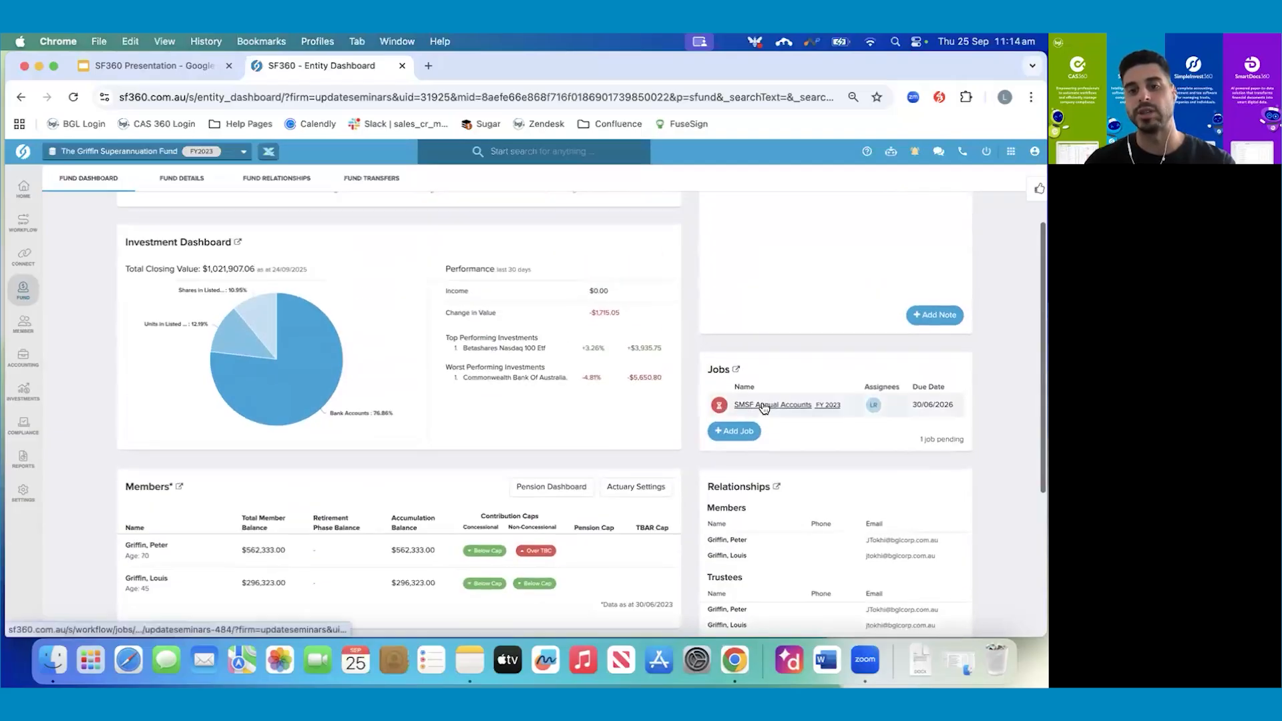
- Review the task list and details of the FY 2023 SMSF Annual Accounts job, and return to the fund dashboard
{"action": "left_click", "coordinate": [776, 406]}
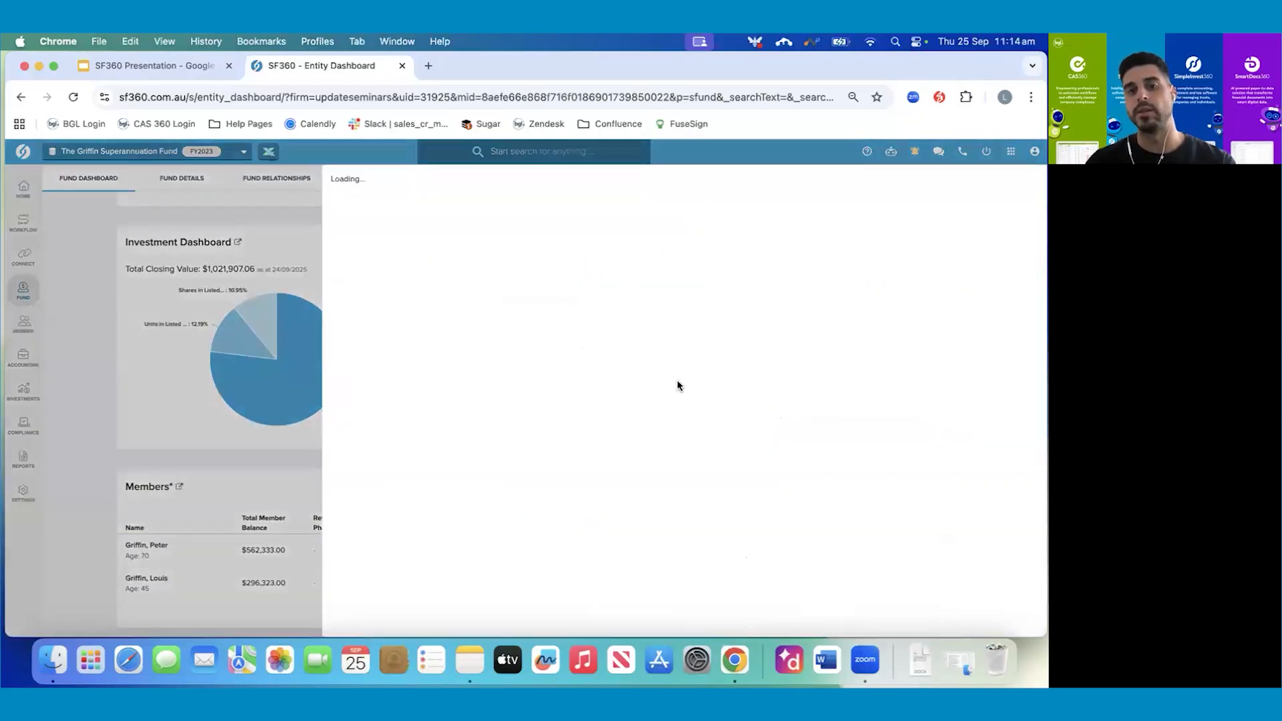
{"action": "scroll", "coordinate": [547, 381], "scroll_direction": "down", "scroll_amount": 3}
{"action": "mouse_move", "coordinate": [547, 386]}
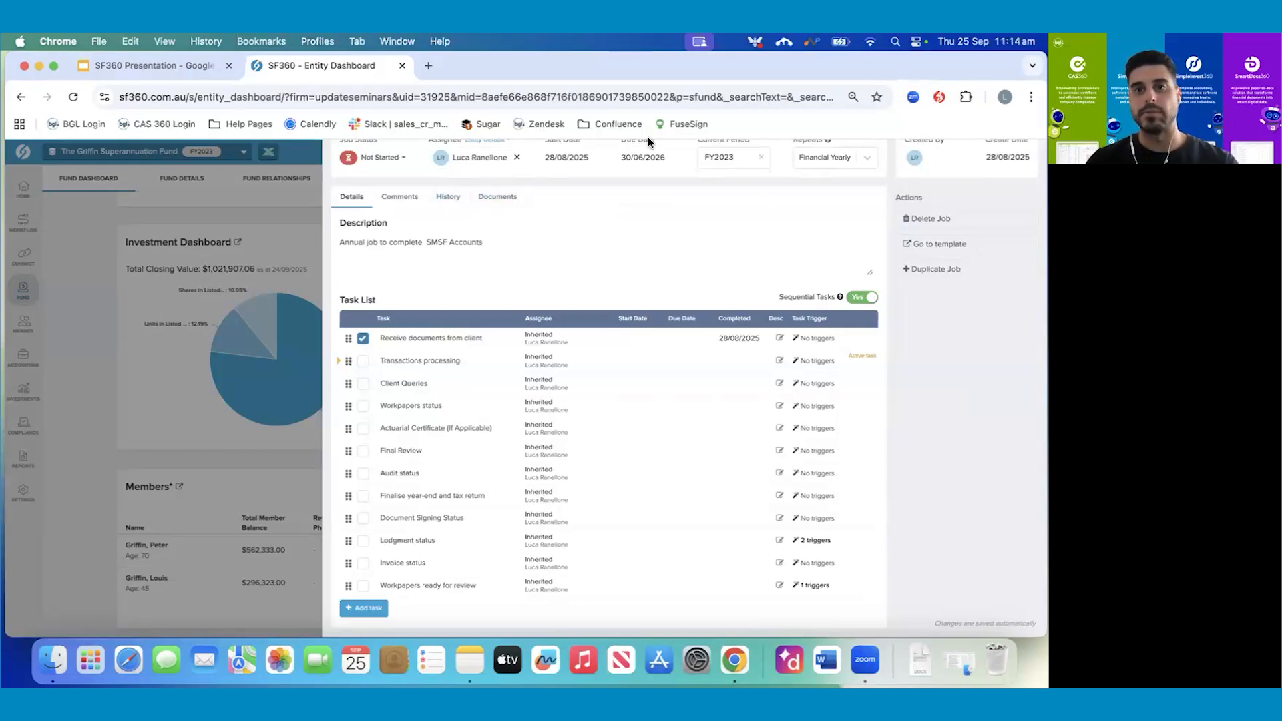
{"action": "scroll", "coordinate": [476, 218], "scroll_direction": "up", "scroll_amount": 3}
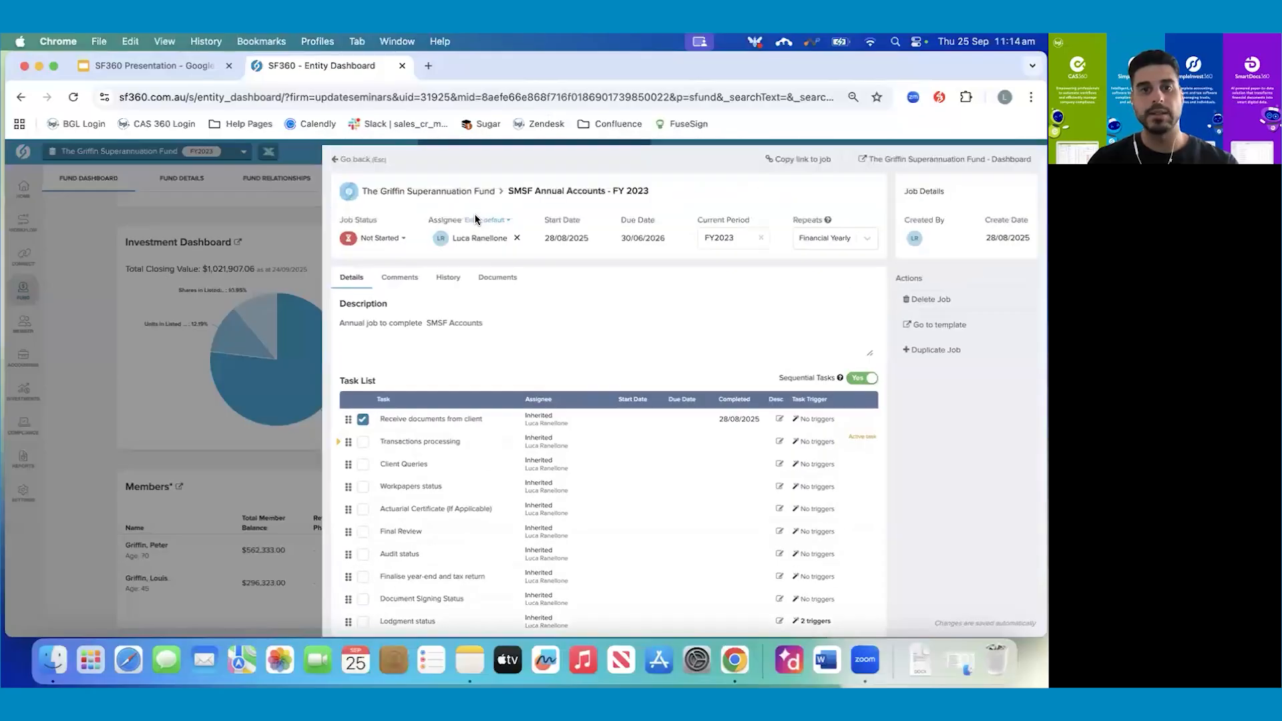
{"action": "left_click", "coordinate": [339, 177]}
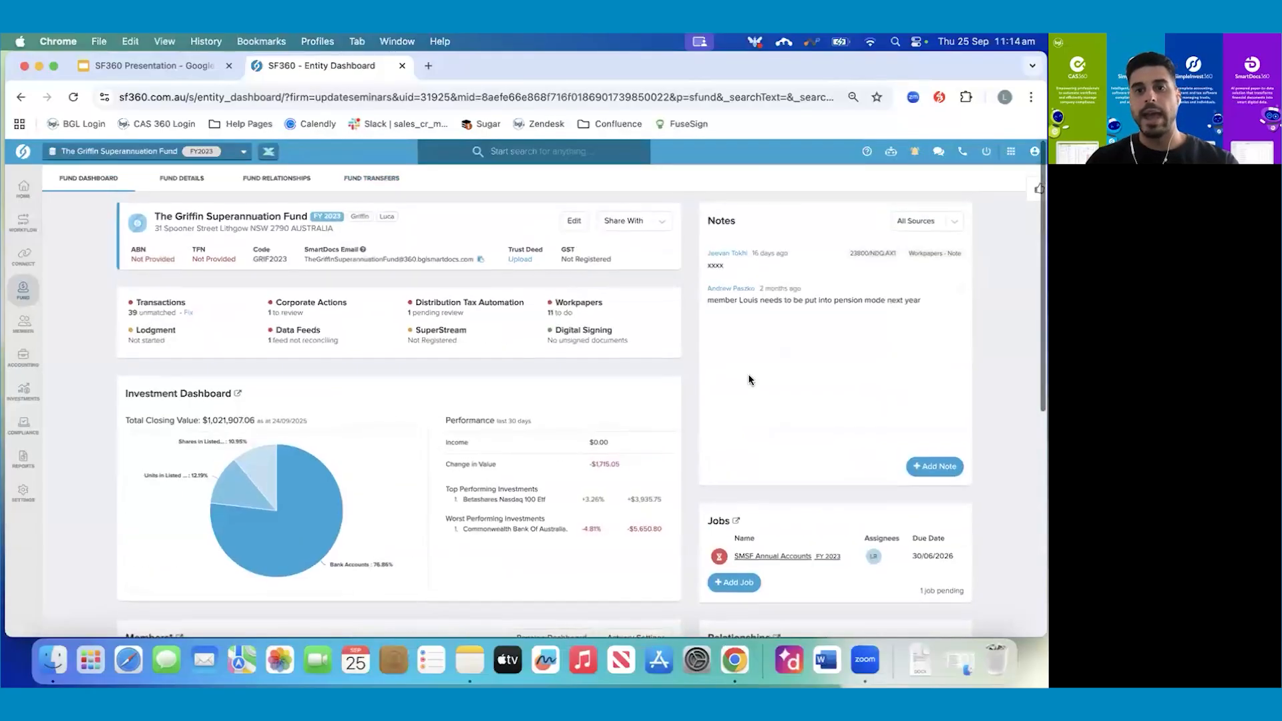
- From the fund's transaction list, open the 18/07/2022 Betashares Nasdaq 100 Etf distribution with reference 2 and expand its distribution details
{"action": "left_click", "coordinate": [160, 299]}
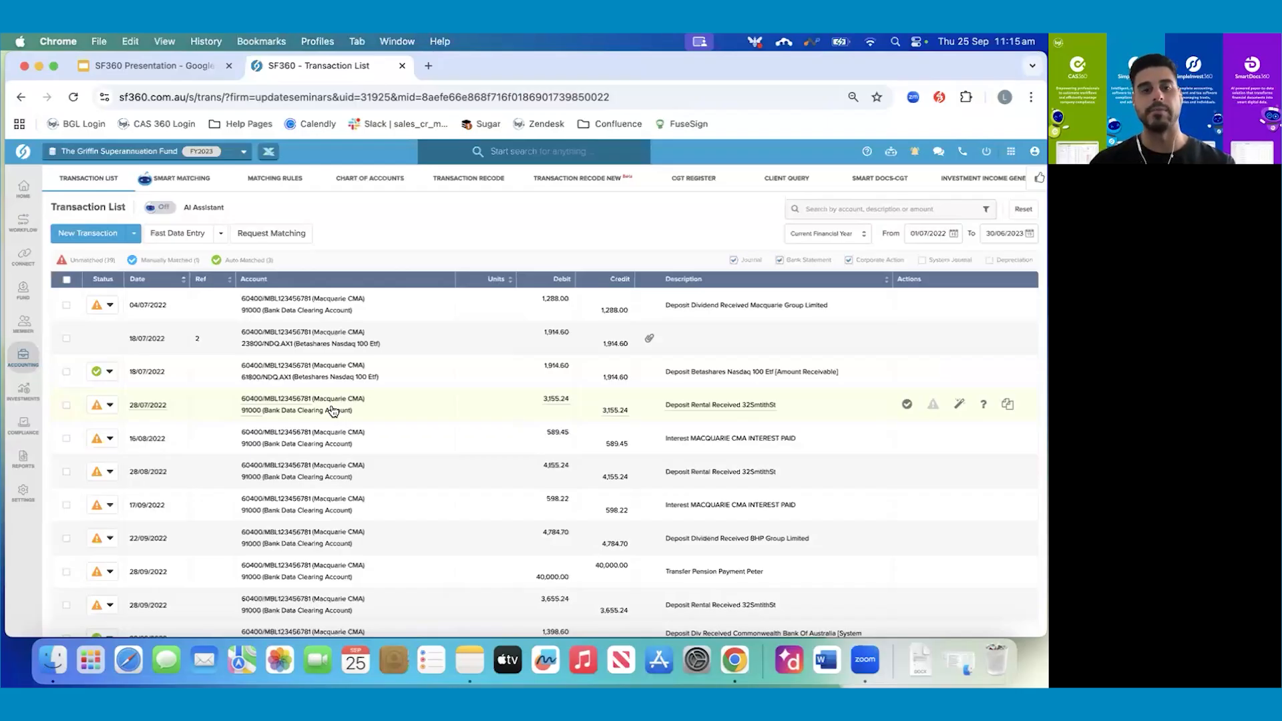
{"action": "left_click", "coordinate": [409, 338]}
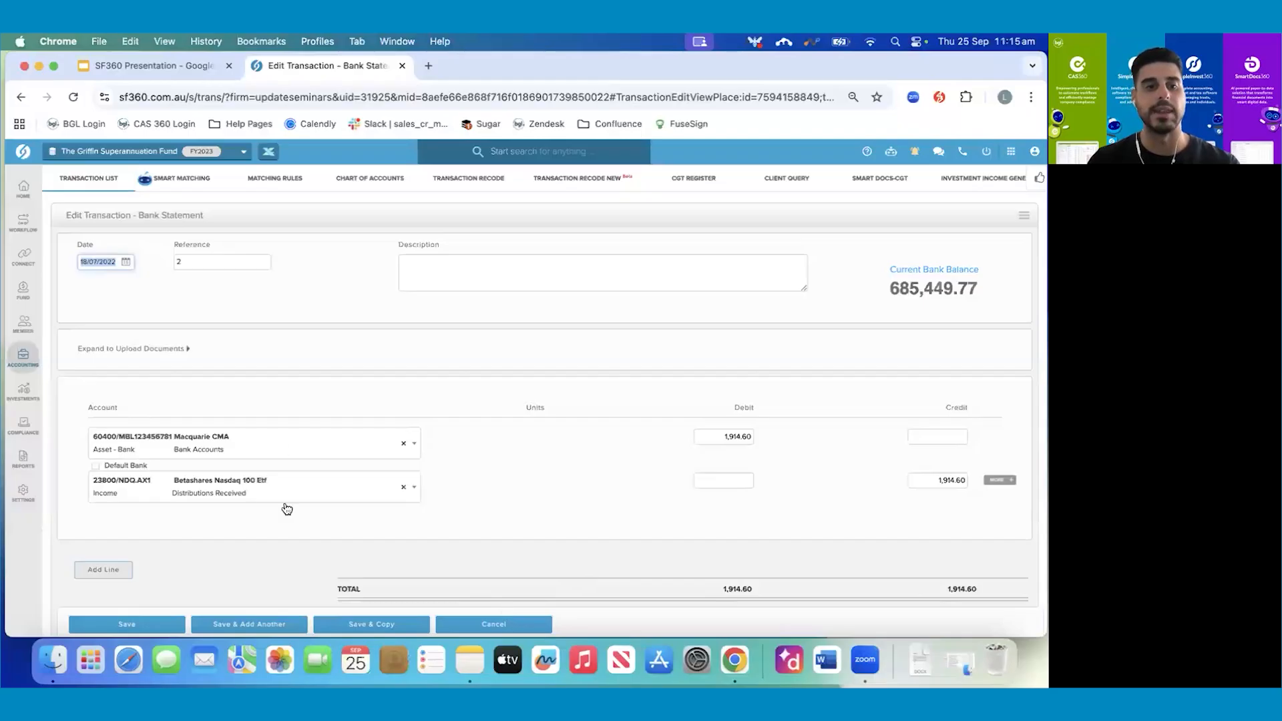
{"action": "left_click", "coordinate": [1000, 480]}
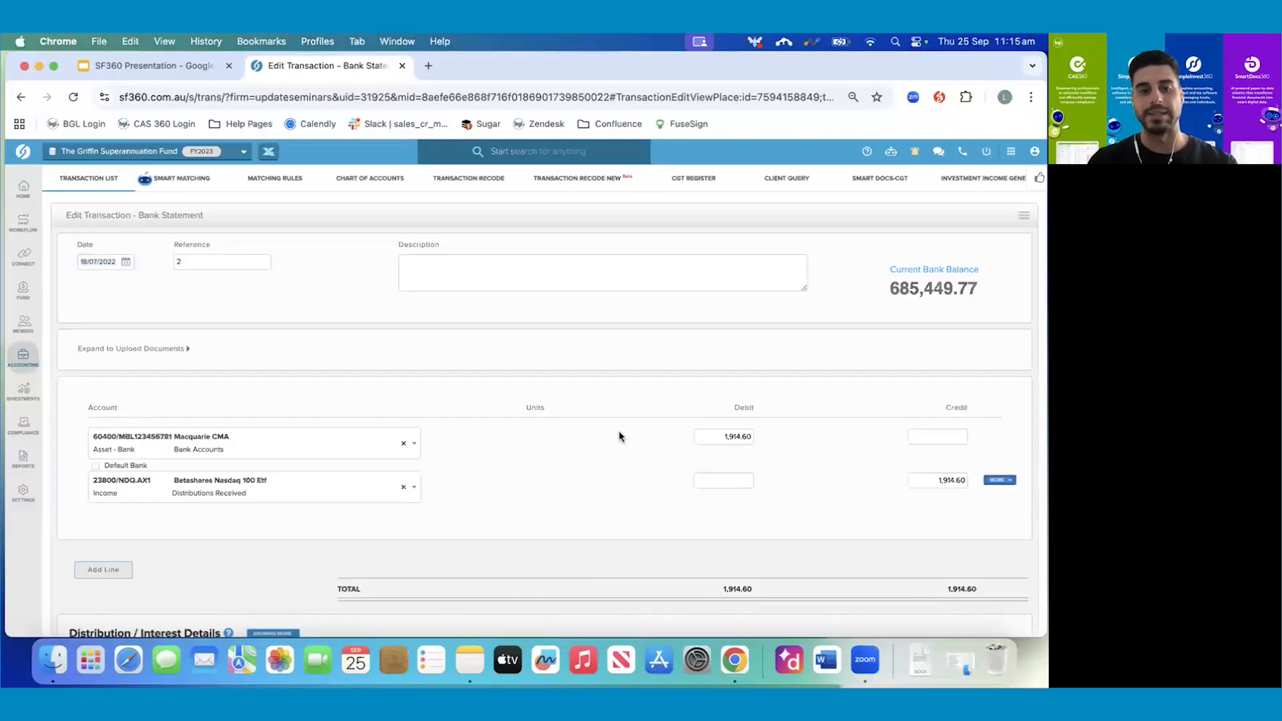
- Review the distribution's income and tax components, and leave the transaction without saving
{"action": "scroll", "coordinate": [618, 430], "scroll_direction": "down", "scroll_amount": 5}
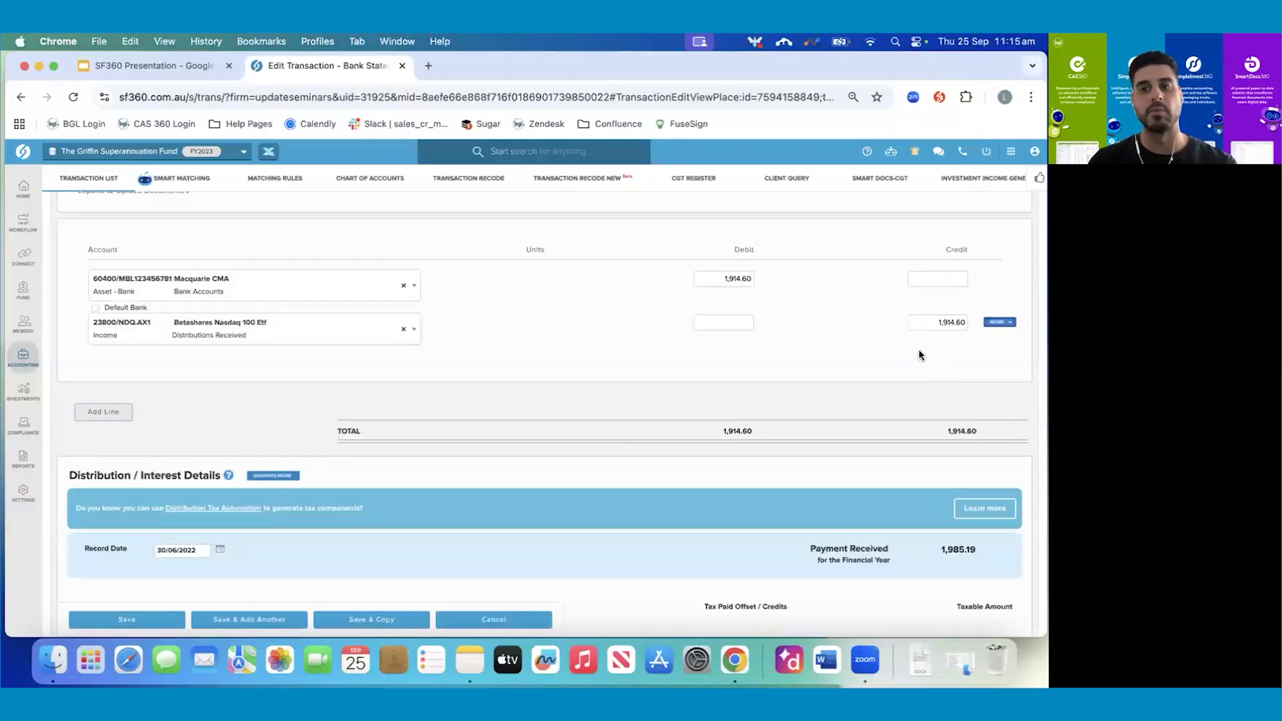
{"action": "scroll", "coordinate": [919, 349], "scroll_direction": "down", "scroll_amount": 2}
{"action": "scroll", "coordinate": [919, 353], "scroll_direction": "down", "scroll_amount": 6}
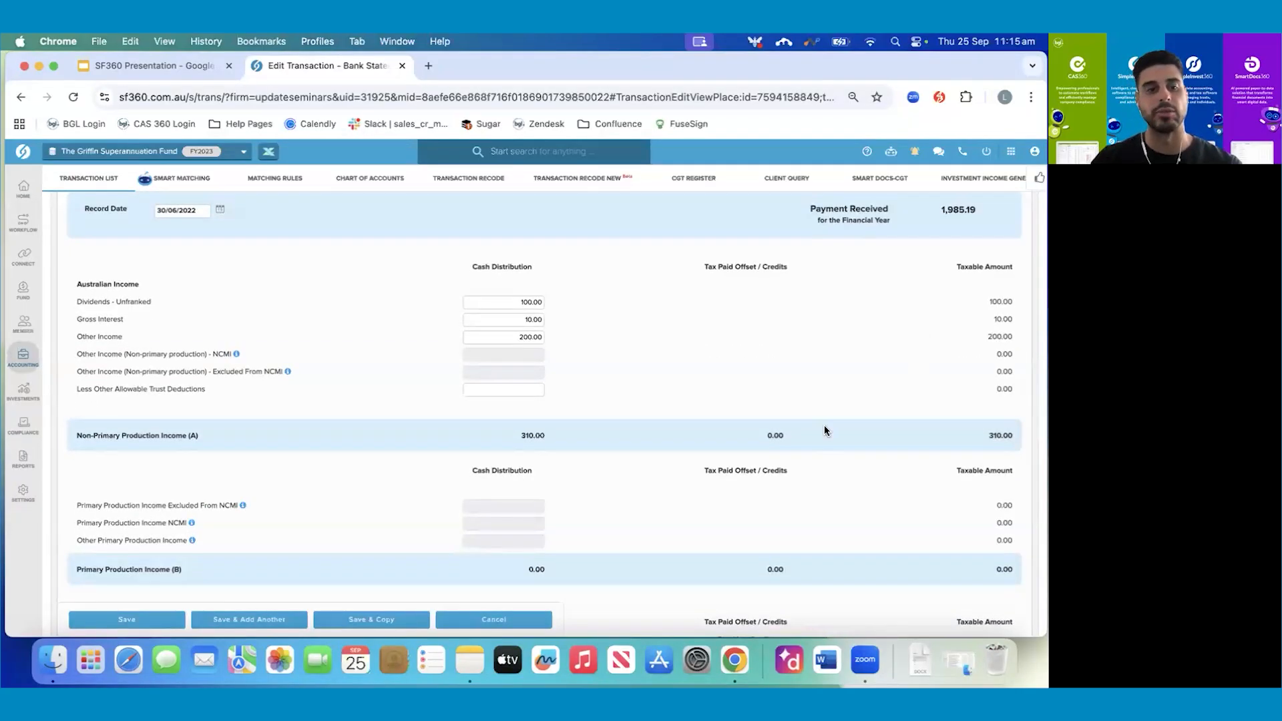
{"action": "scroll", "coordinate": [722, 468], "scroll_direction": "down", "scroll_amount": 5}
{"action": "left_click", "coordinate": [523, 626]}
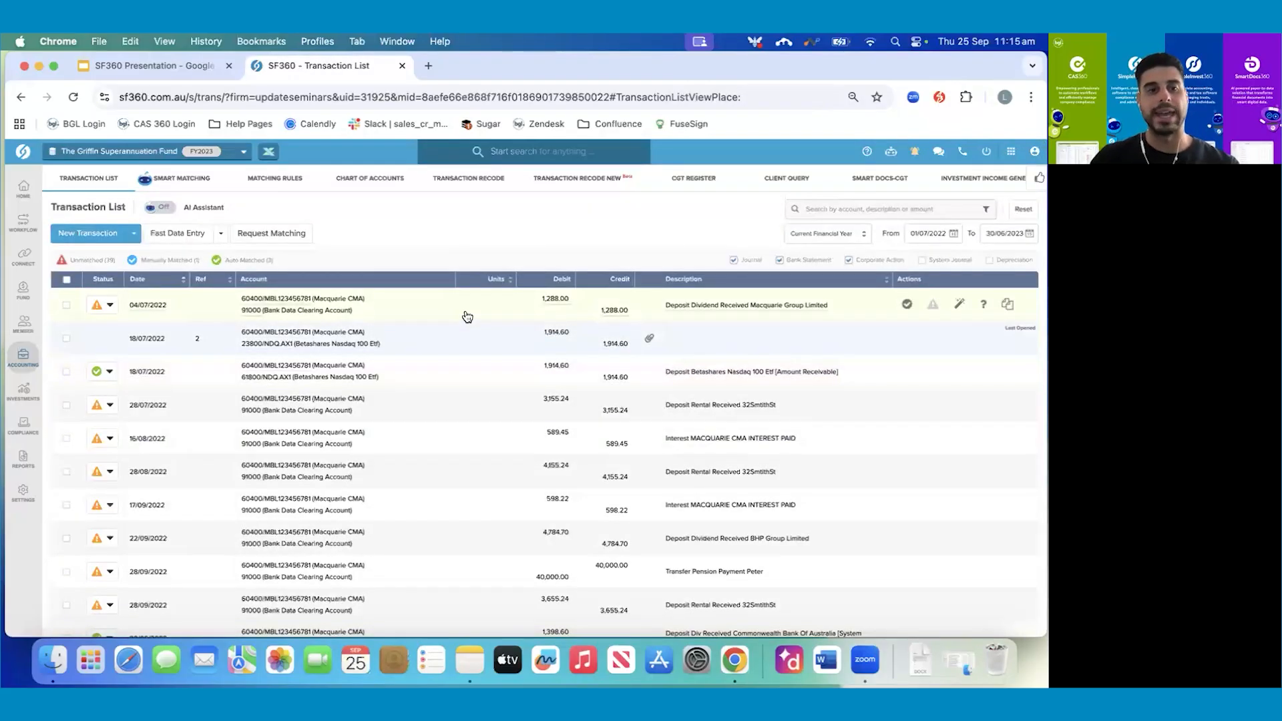
- Check the available new transaction types, and filter the transaction list to the 23800/NDQ.AX1 Betashares Nasdaq 100 Etf account
{"action": "left_click", "coordinate": [133, 234]}
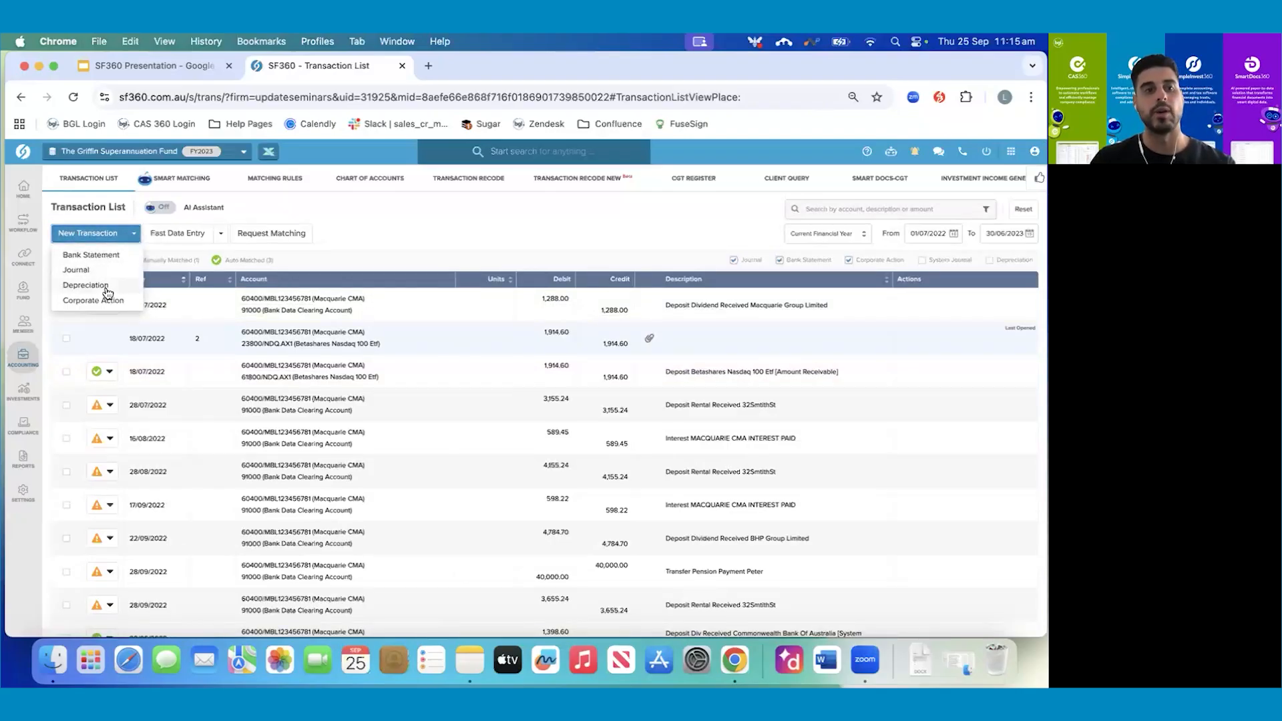
{"action": "left_click", "coordinate": [424, 245]}
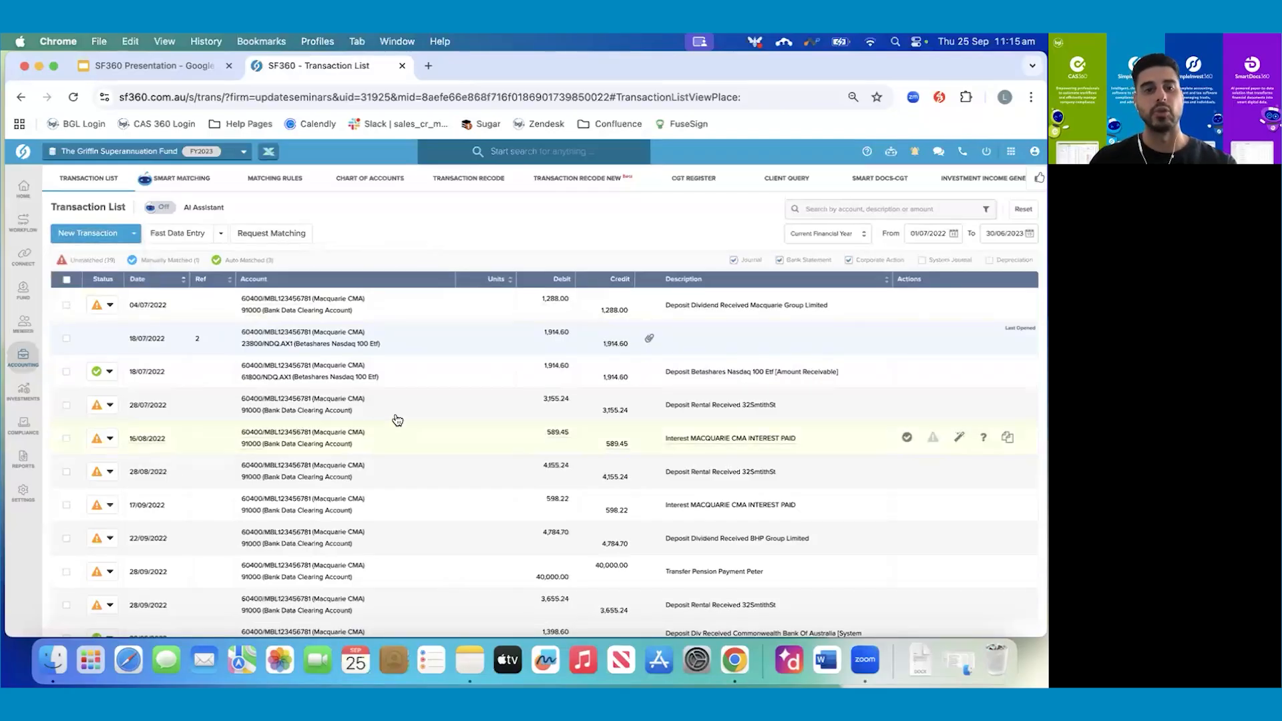
{"action": "left_click", "coordinate": [267, 343]}
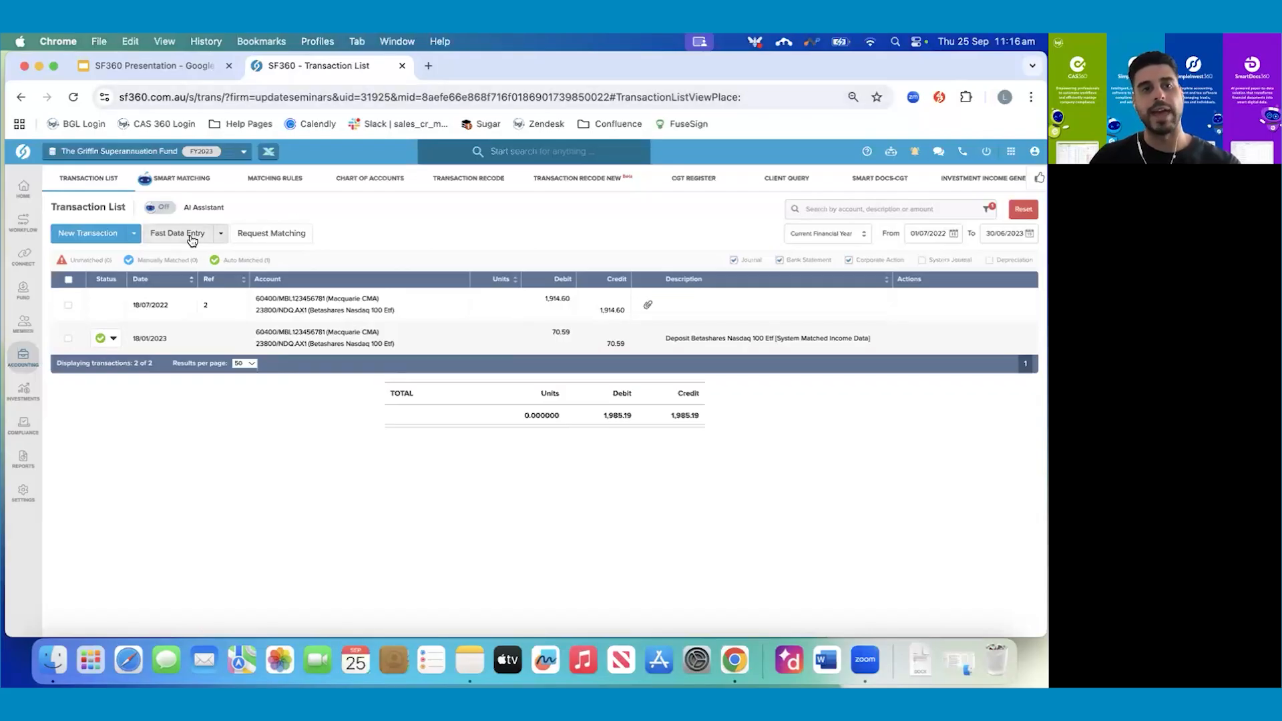
- Open the Macquarie CMA bank statement data entry spreadsheet in Smart Matching and clear all its existing entries
{"action": "left_click", "coordinate": [181, 175]}
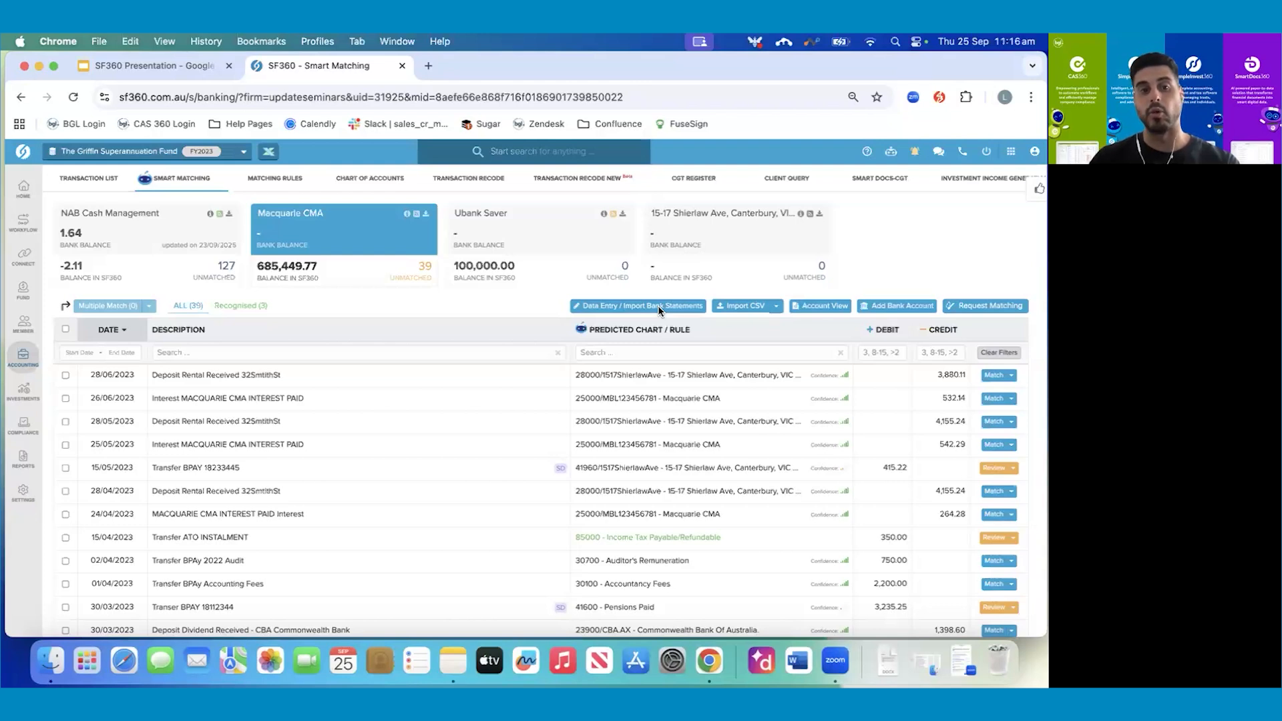
{"action": "left_click", "coordinate": [633, 304]}
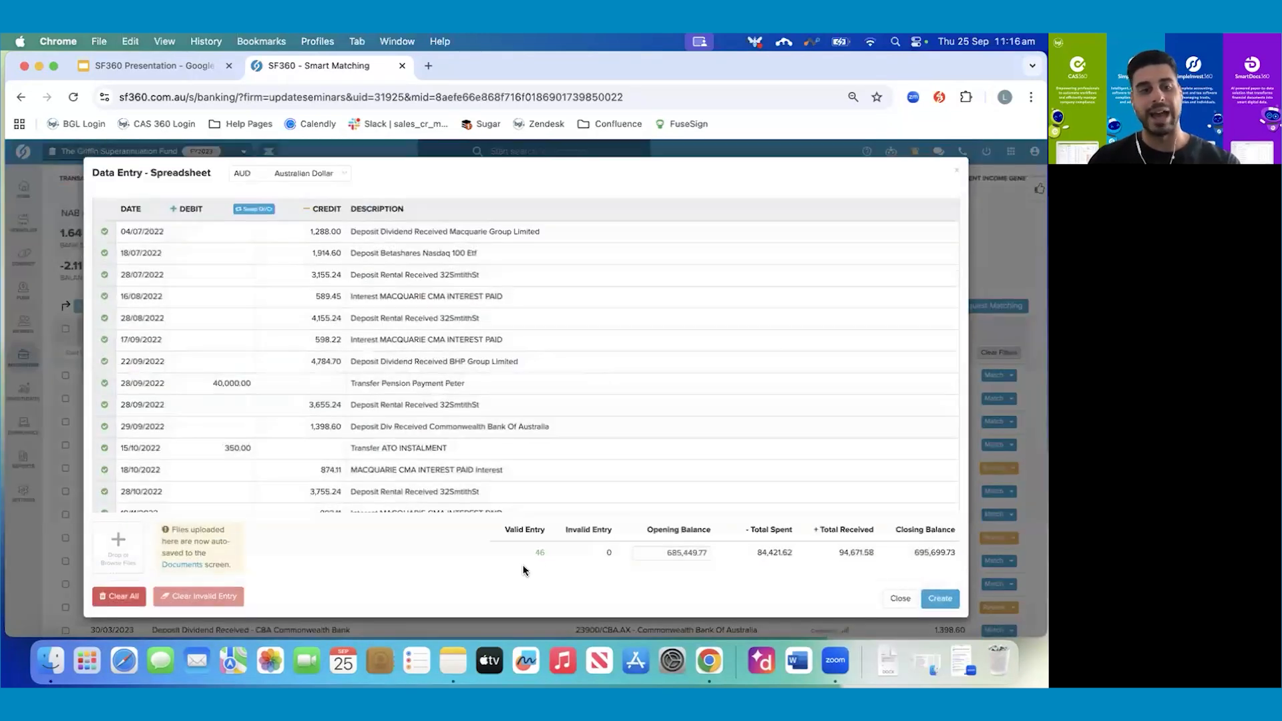
{"action": "left_click", "coordinate": [111, 597]}
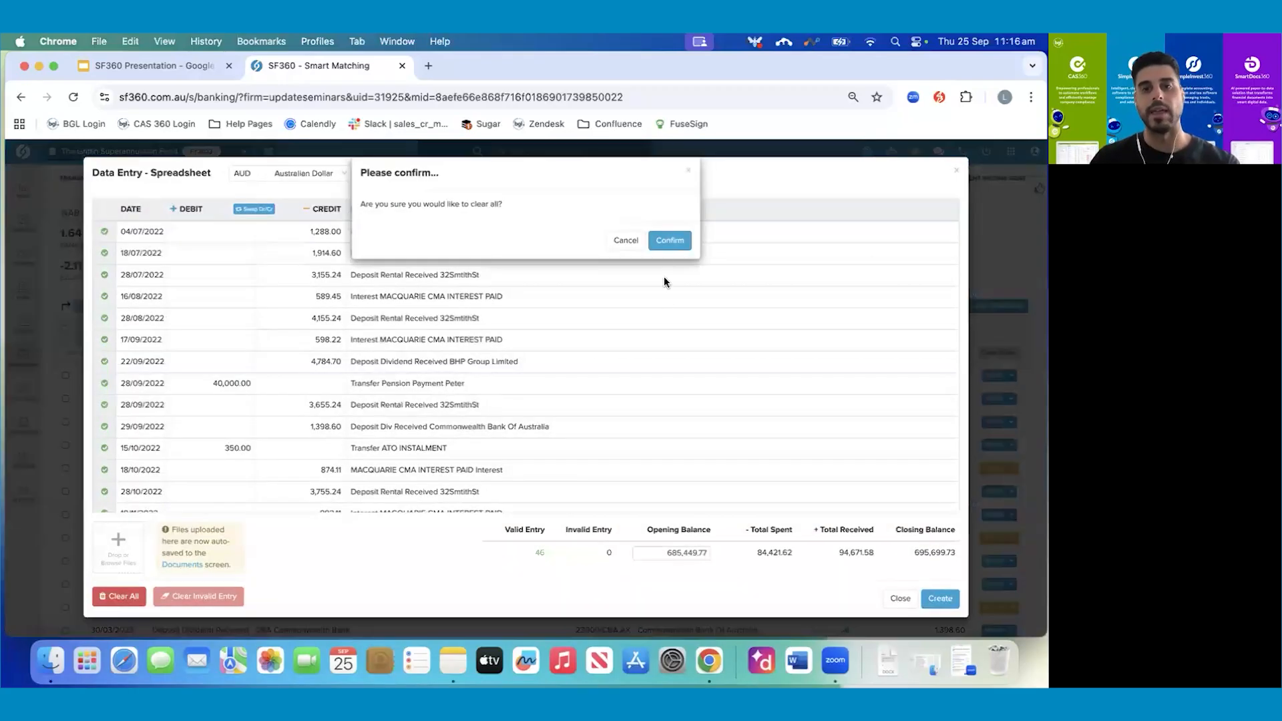
{"action": "left_click", "coordinate": [669, 242]}
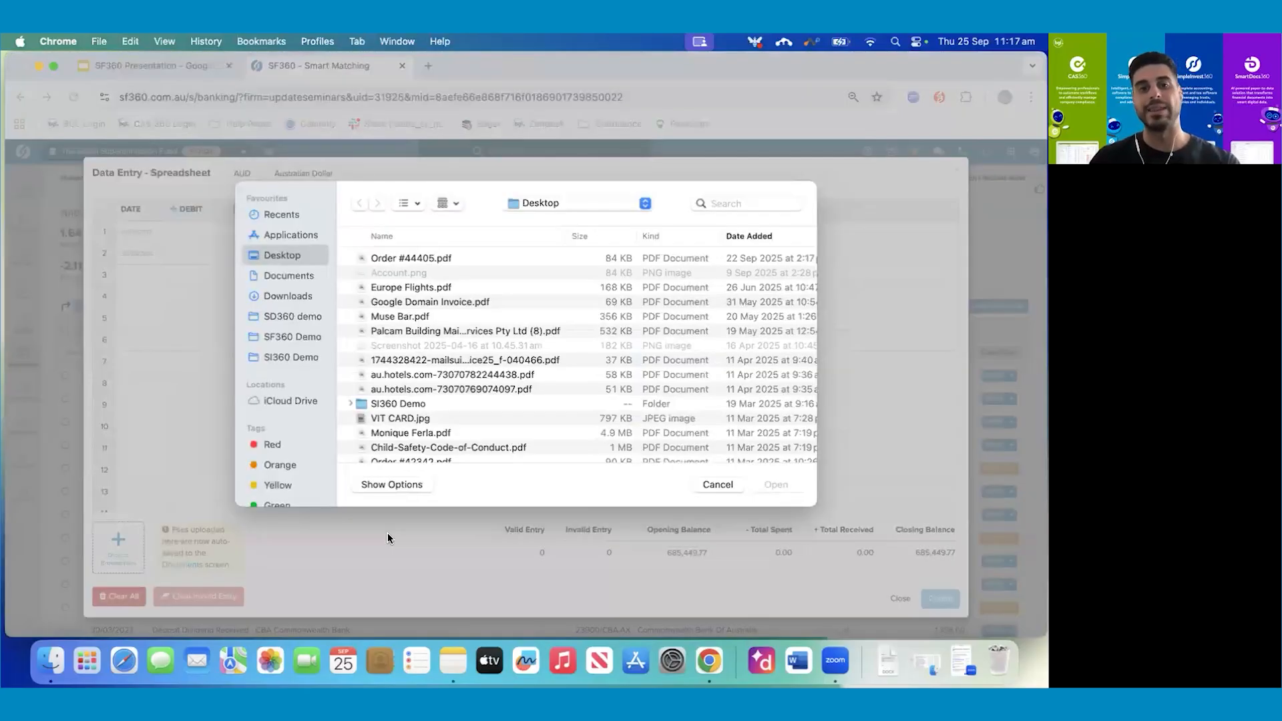
- Upload the MACQUARIE bank statement PDF from the SF360 Demo folder to fill the data entry spreadsheet
{"action": "left_click", "coordinate": [276, 337]}
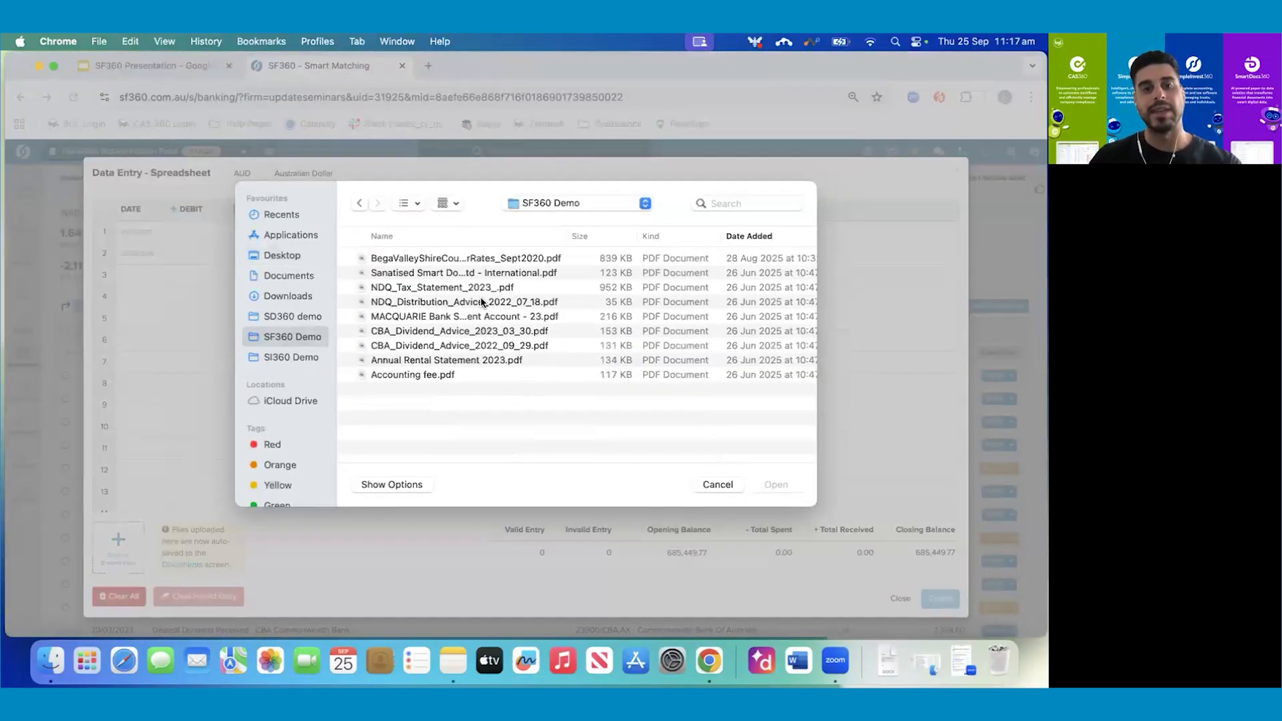
{"action": "double_click", "coordinate": [459, 315]}
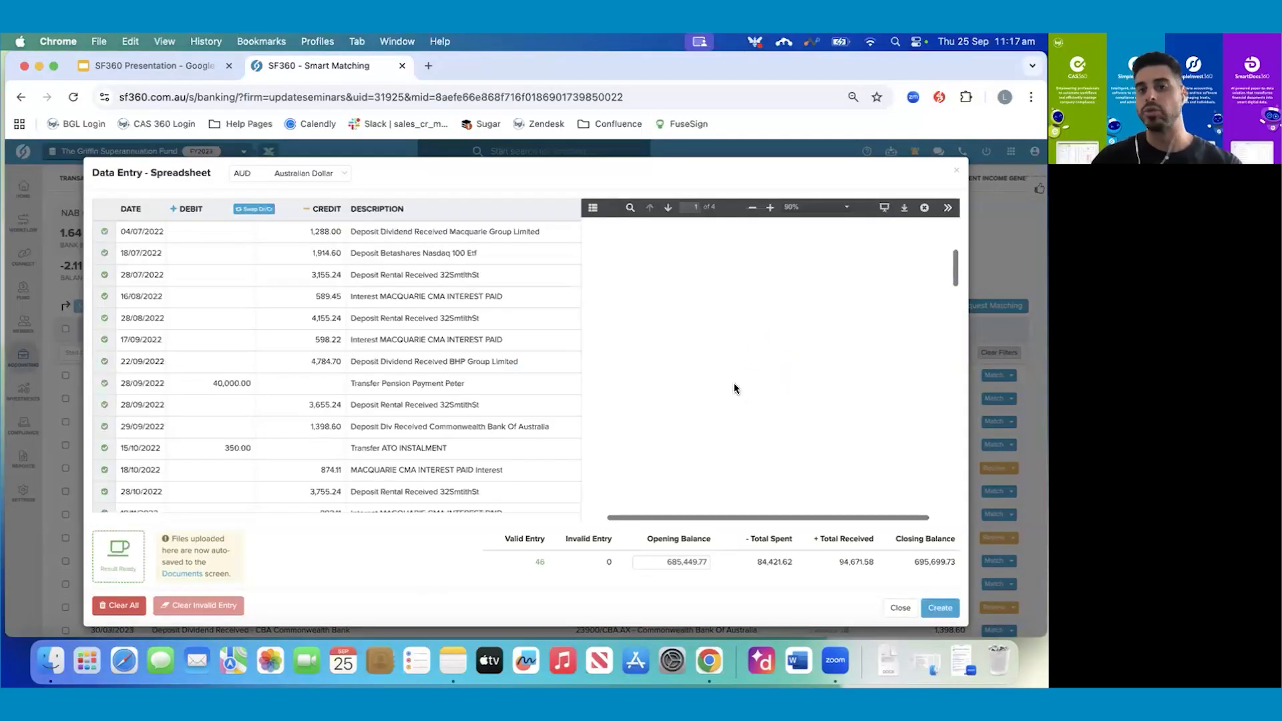
- Compare the extracted spreadsheet entries with their lines in the bank statement PDF, and close the data entry spreadsheet without creating the entries
{"action": "scroll", "coordinate": [721, 324], "scroll_direction": "up", "scroll_amount": 3}
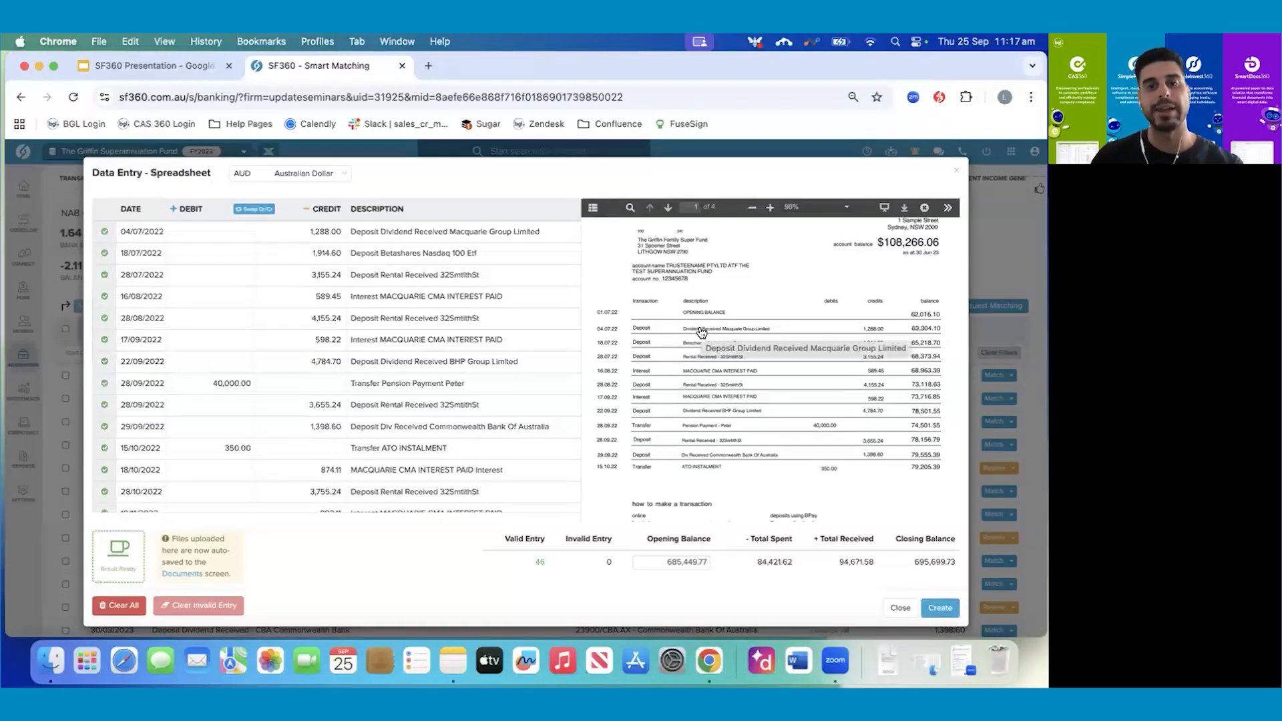
{"action": "left_click", "coordinate": [701, 331]}
{"action": "left_click", "coordinate": [698, 344]}
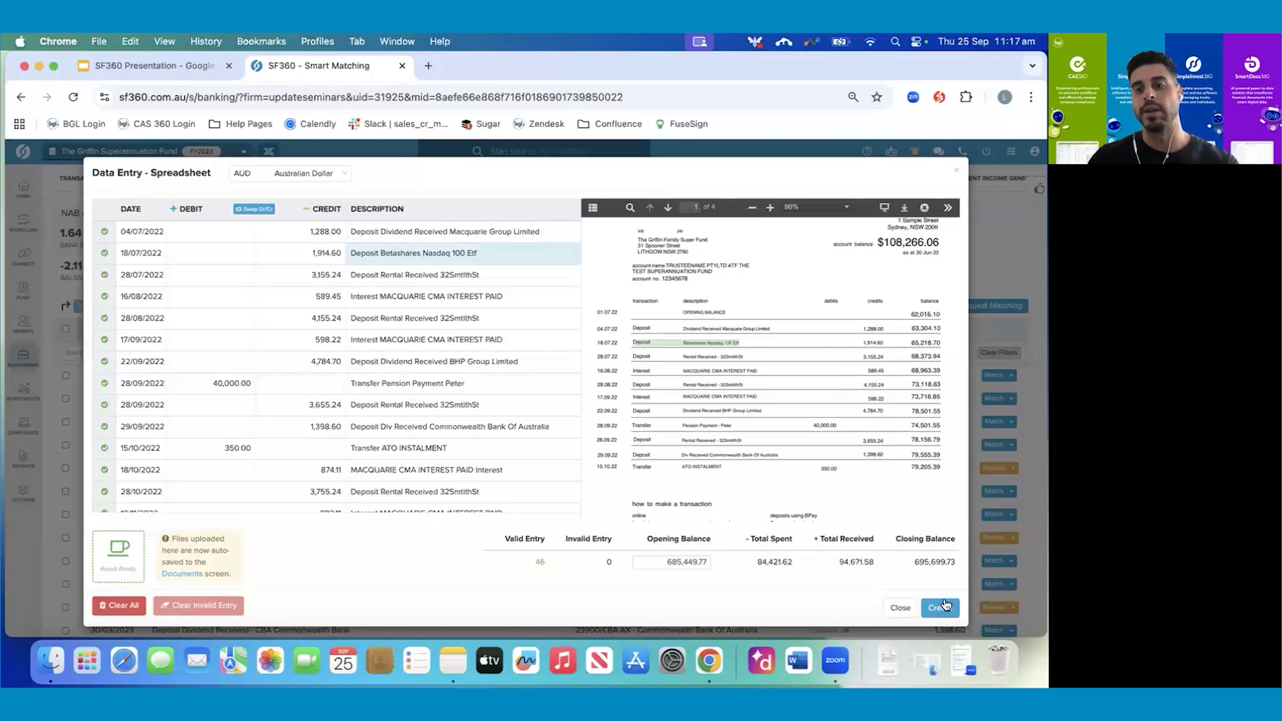
{"action": "left_click", "coordinate": [899, 609]}
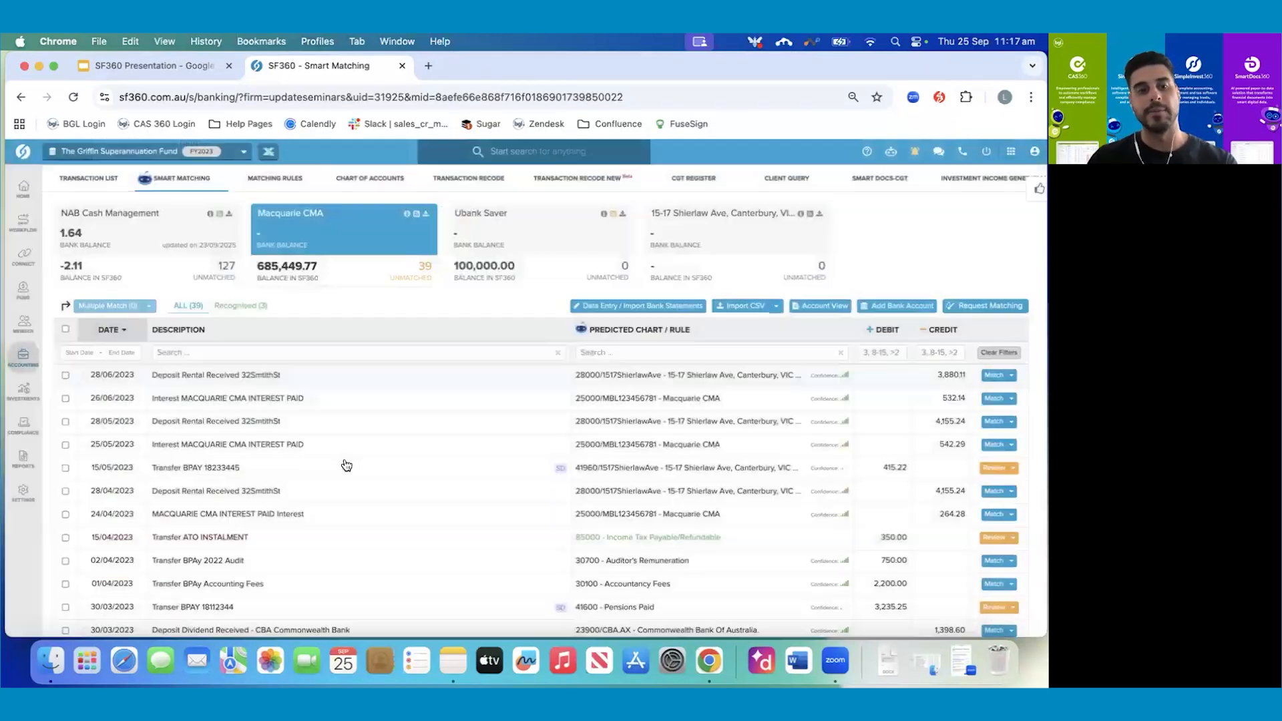
{"action": "scroll", "coordinate": [348, 538], "scroll_direction": "down", "scroll_amount": 3}
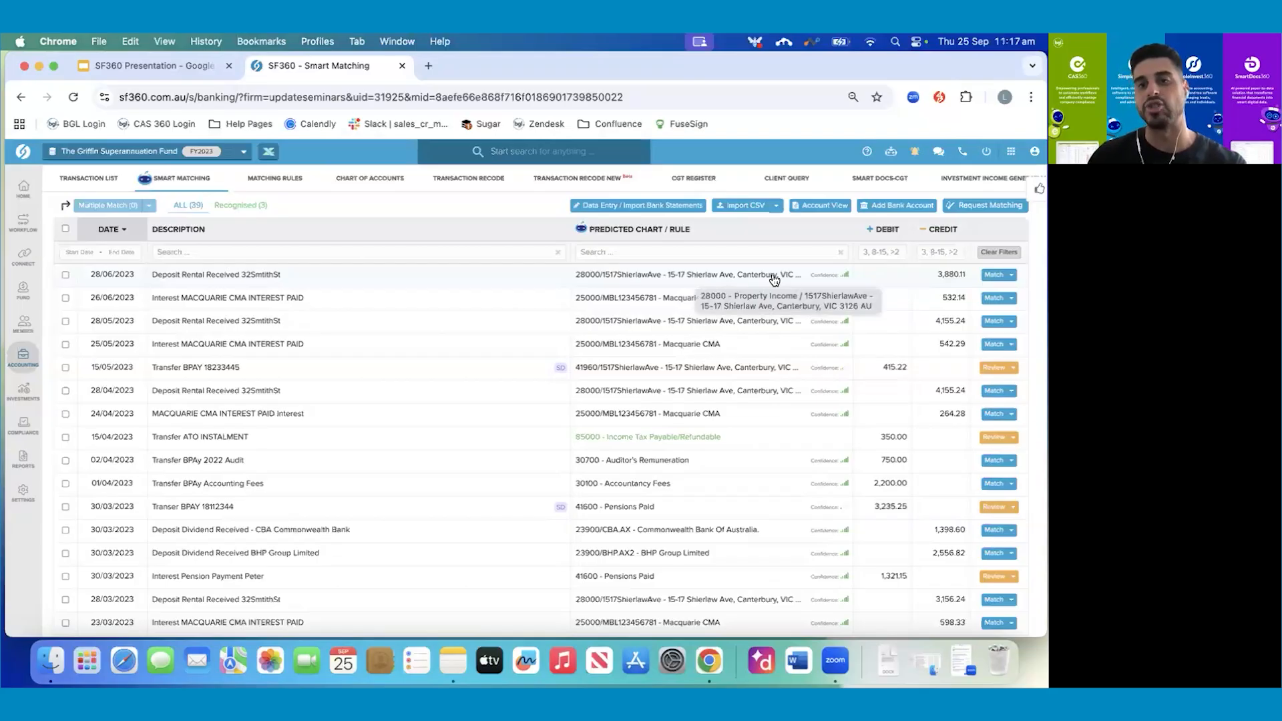
{"action": "mouse_move", "coordinate": [846, 278]}
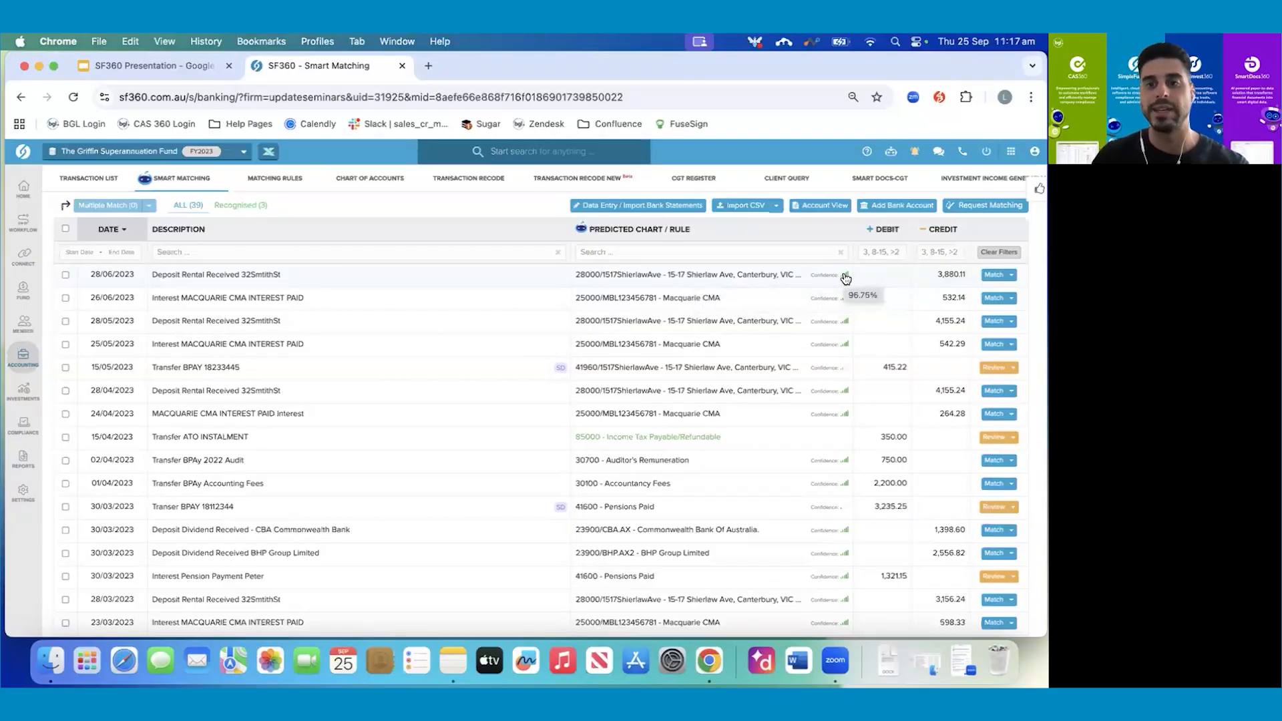
{"action": "mouse_move", "coordinate": [844, 302]}
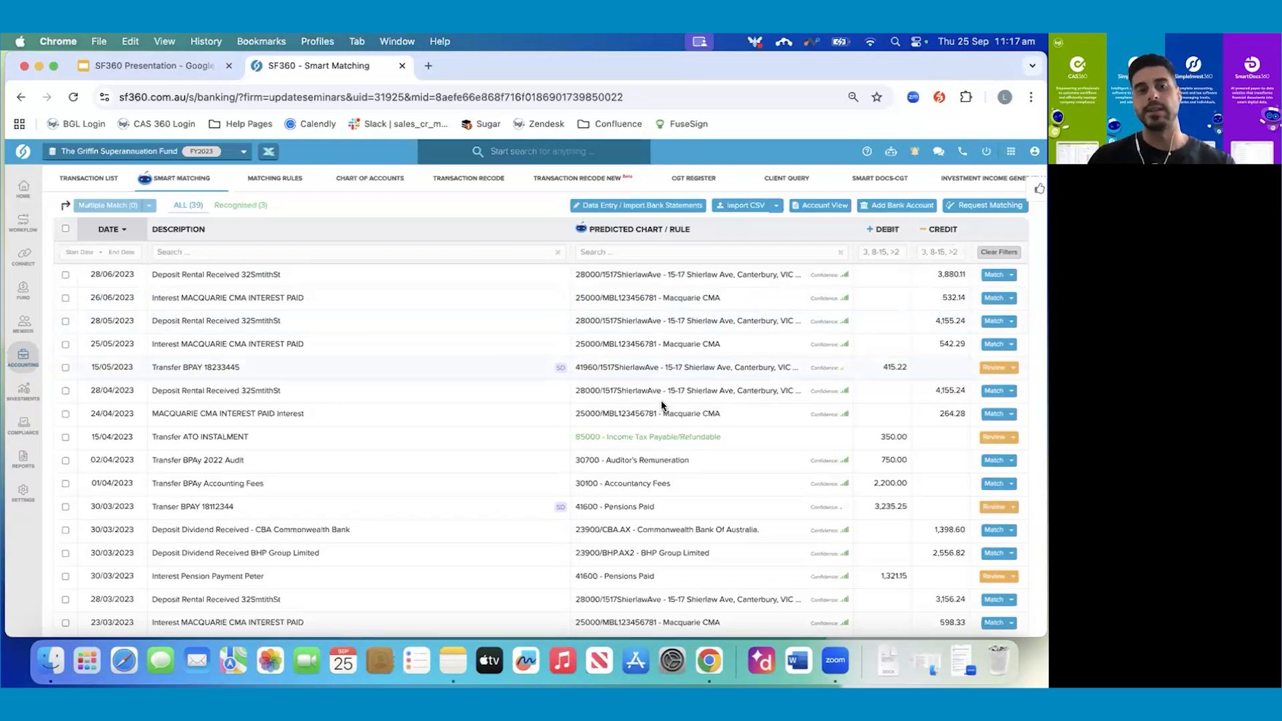
{"action": "left_click", "coordinate": [562, 369]}
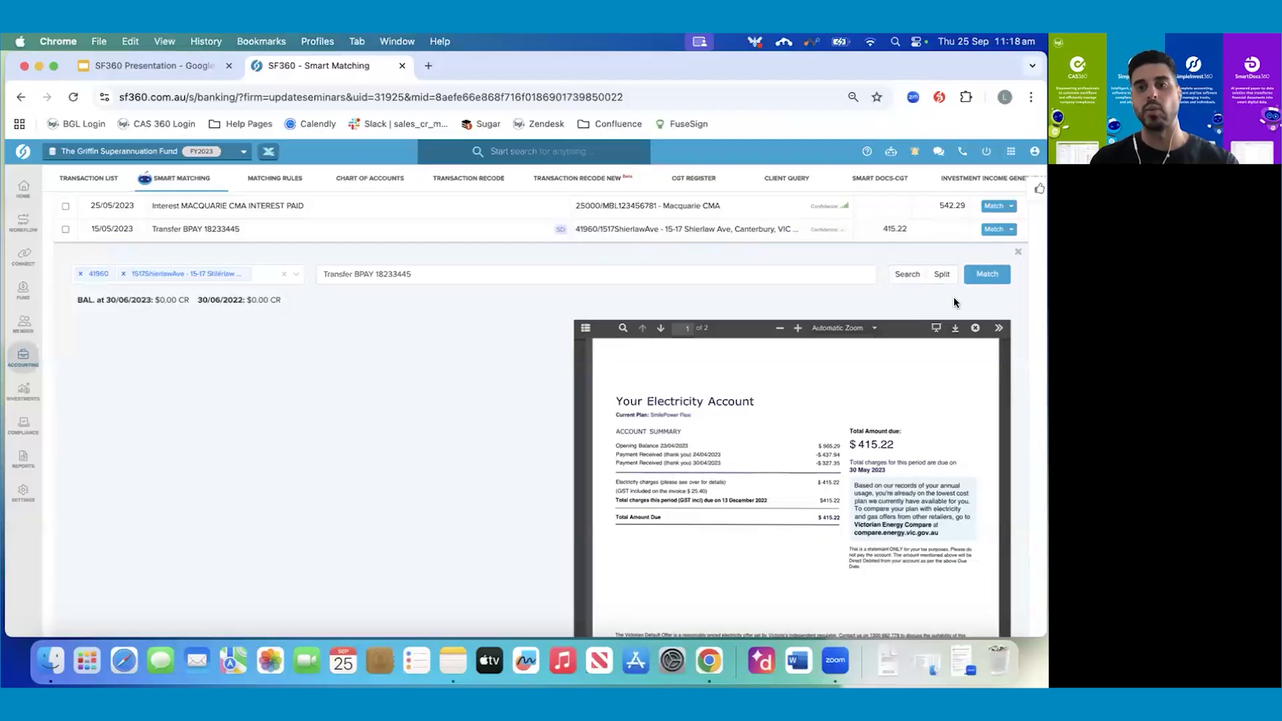
{"action": "left_click", "coordinate": [988, 277]}
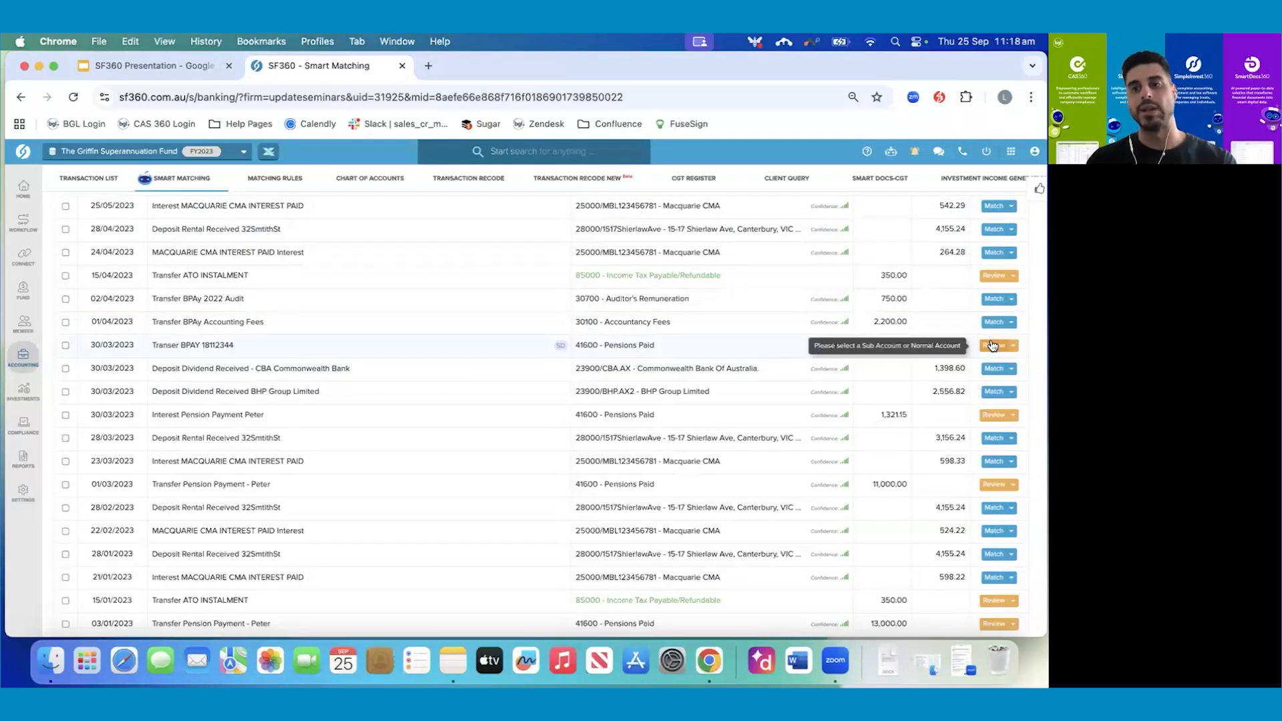
- Inspect the account selection of the 30/03/2023 Transer BPAY 18112344 entry, and close it without matching
{"action": "left_click", "coordinate": [486, 348]}
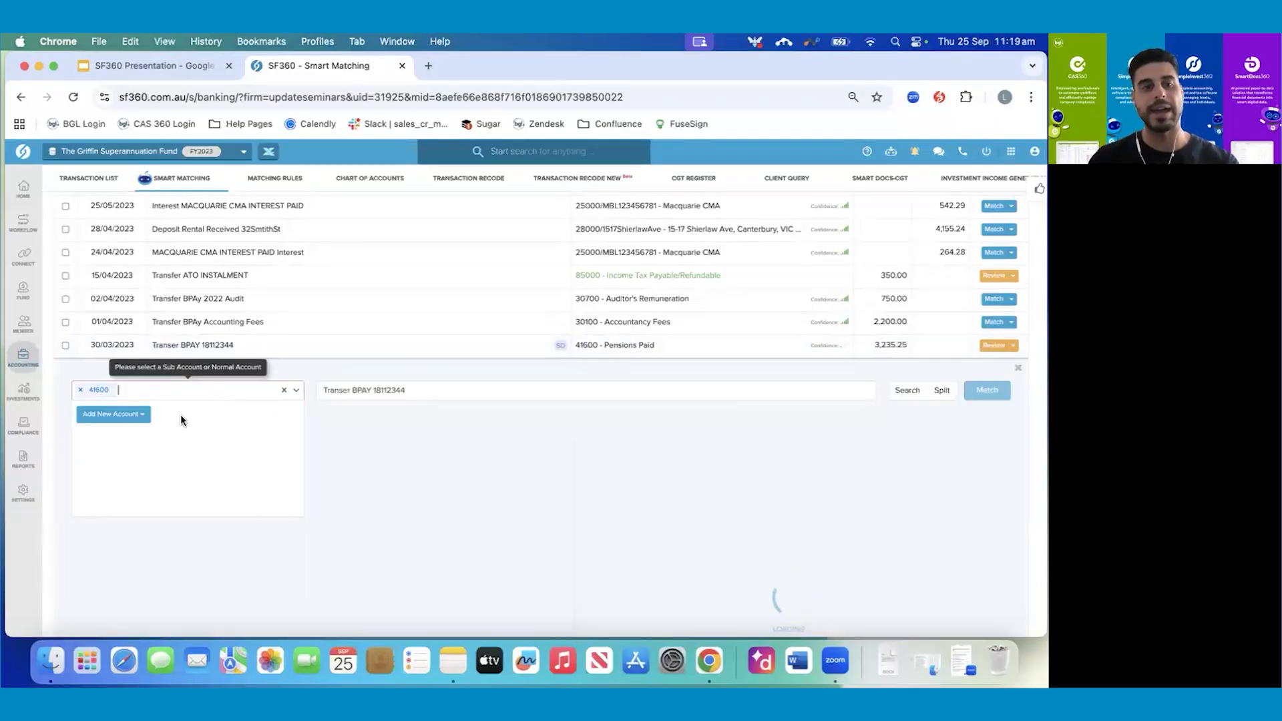
{"action": "left_click", "coordinate": [1020, 372]}
{"action": "scroll", "coordinate": [554, 459], "scroll_direction": "down", "scroll_amount": 5}
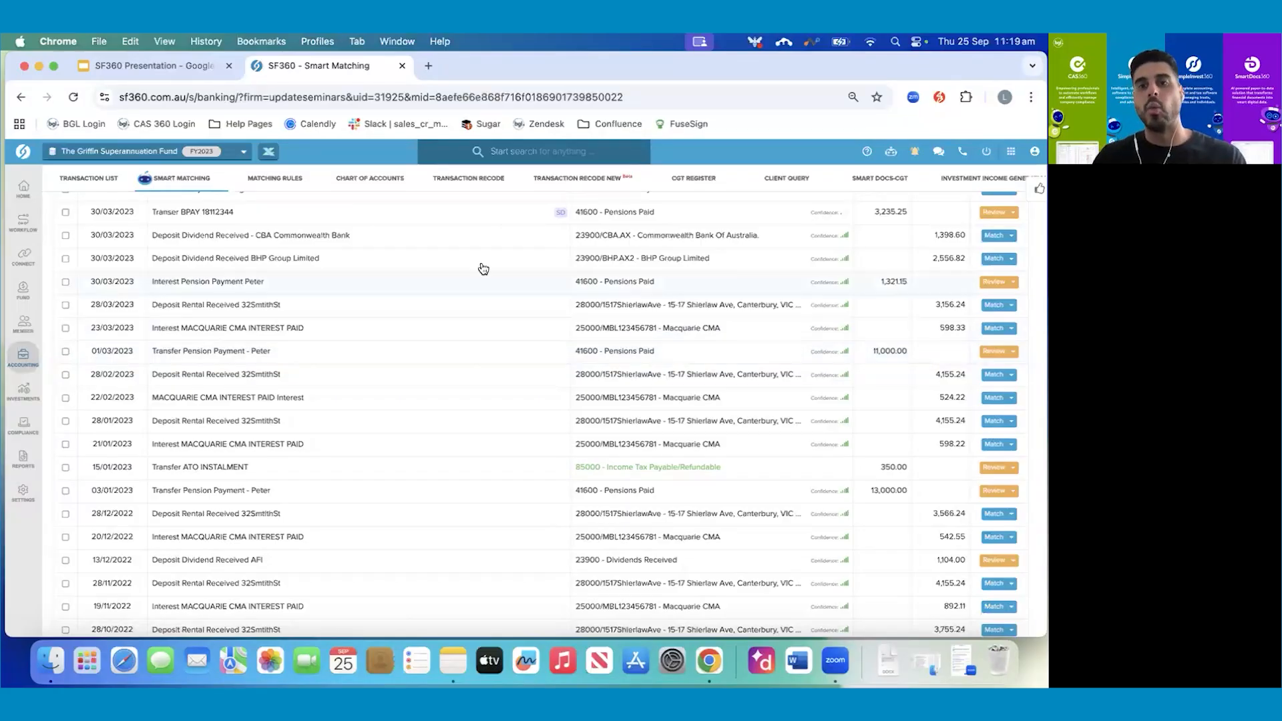
- Open the account view from the transaction list, examine the Betashares Nasdaq 100 Etf ledger under Distributions Received, and collapse it again
{"action": "left_click", "coordinate": [84, 181]}
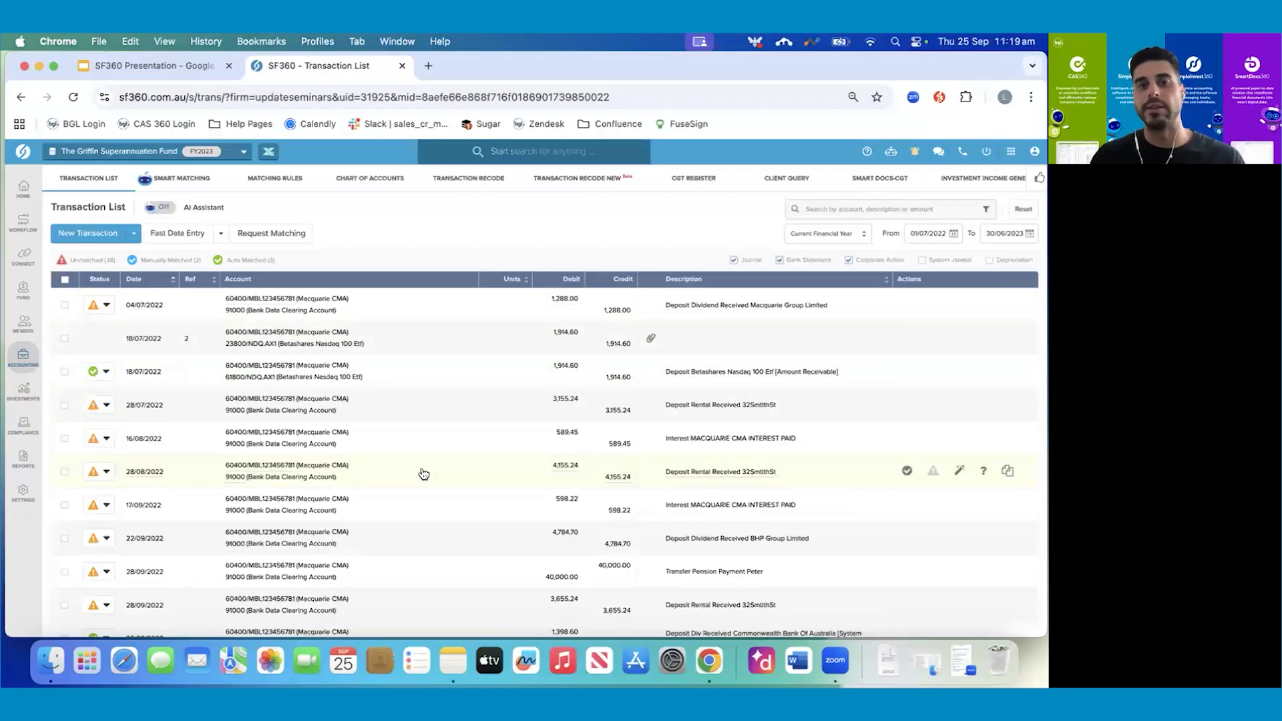
{"action": "left_click", "coordinate": [269, 154]}
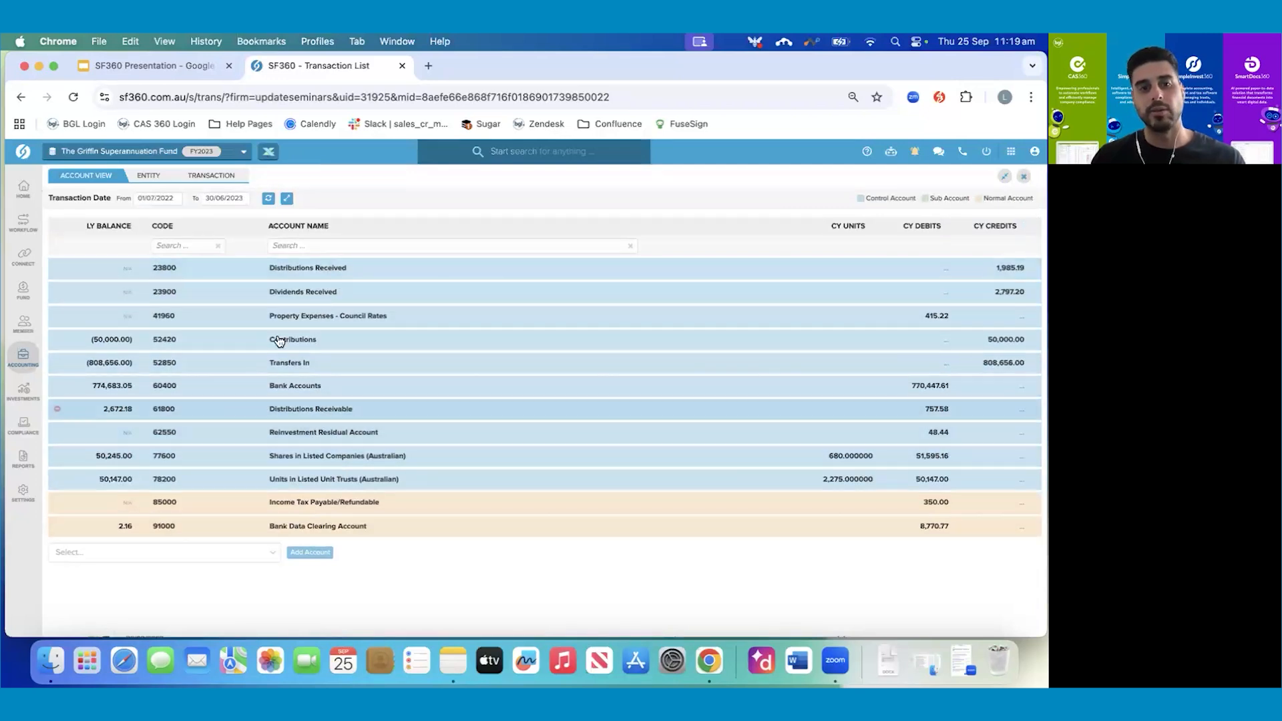
{"action": "left_click", "coordinate": [314, 276]}
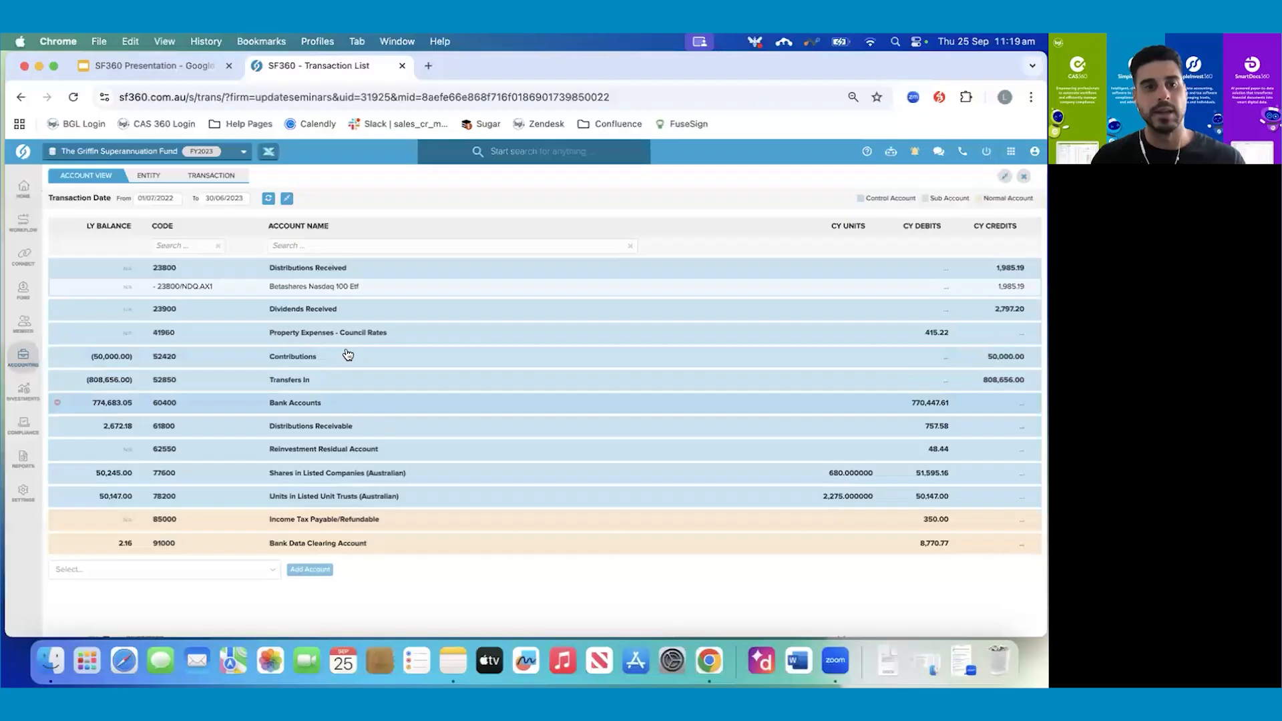
{"action": "left_click", "coordinate": [301, 289]}
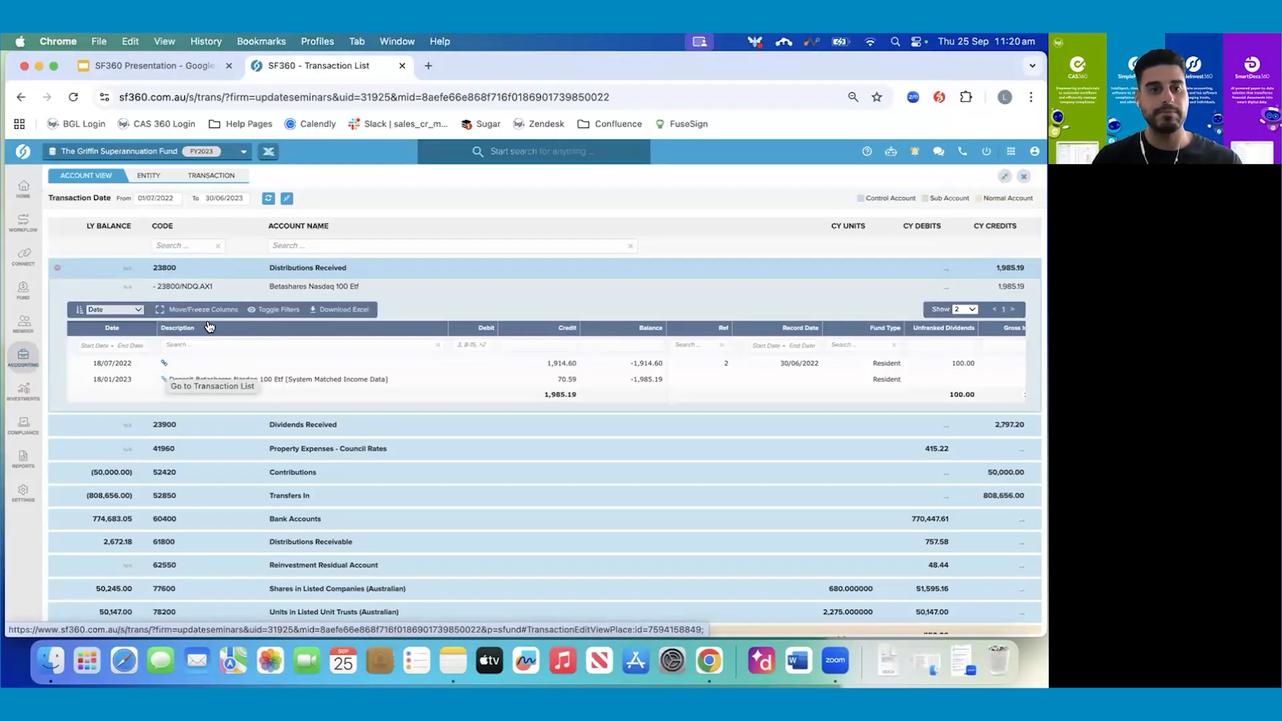
{"action": "left_click", "coordinate": [252, 286]}
{"action": "left_click", "coordinate": [247, 273]}
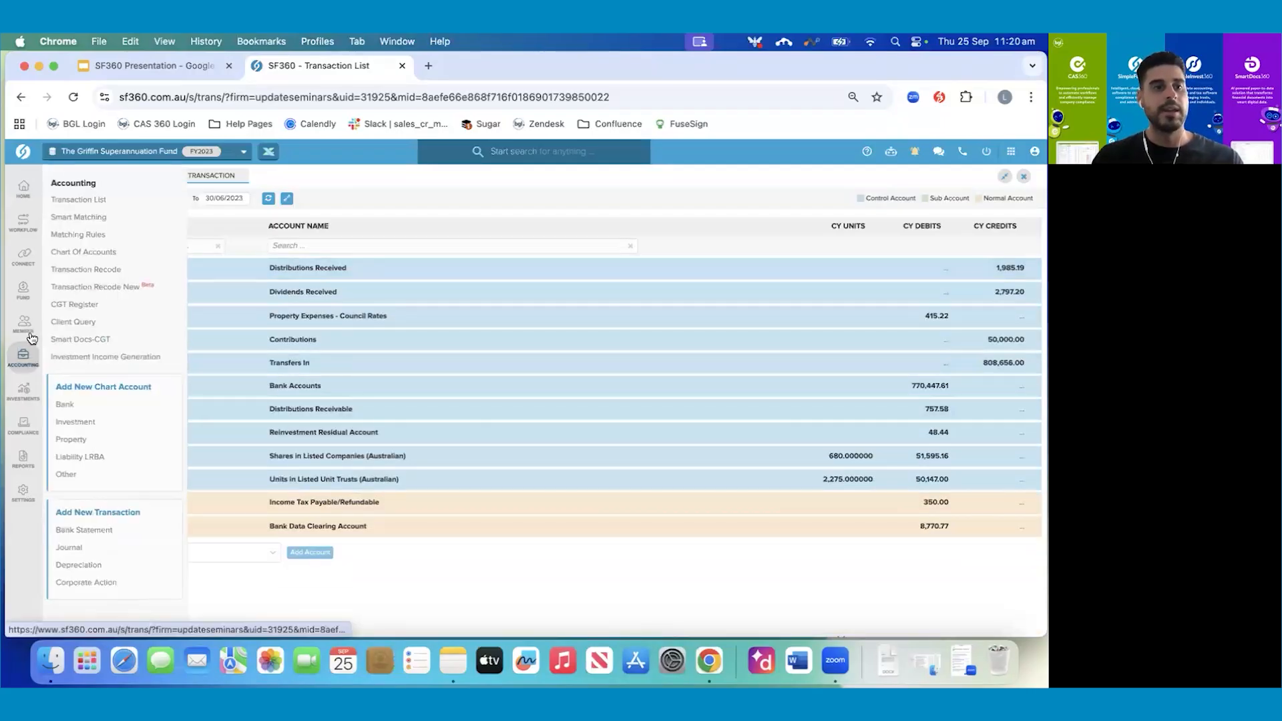
- Open the corporate actions from the fund dashboard, and review the action types available for a new corporate action without choosing one
{"action": "mouse_move", "coordinate": [28, 290]}
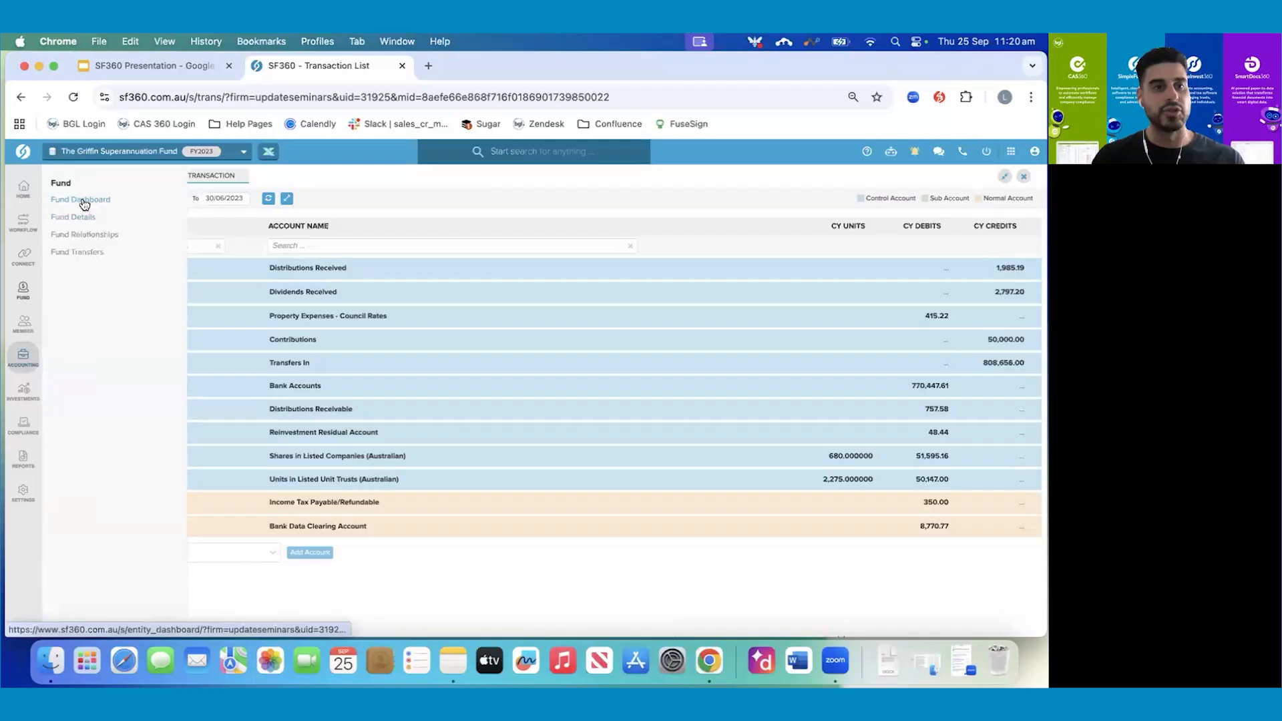
{"action": "left_click", "coordinate": [82, 200]}
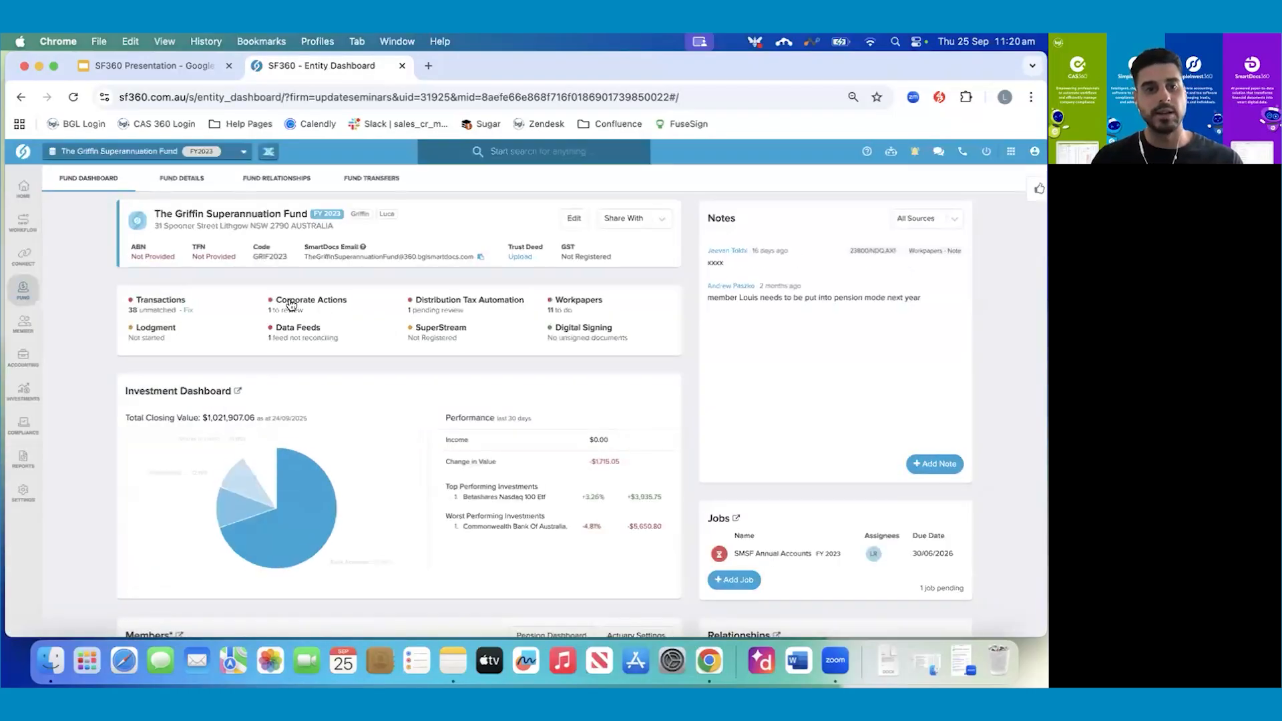
{"action": "left_click", "coordinate": [299, 300]}
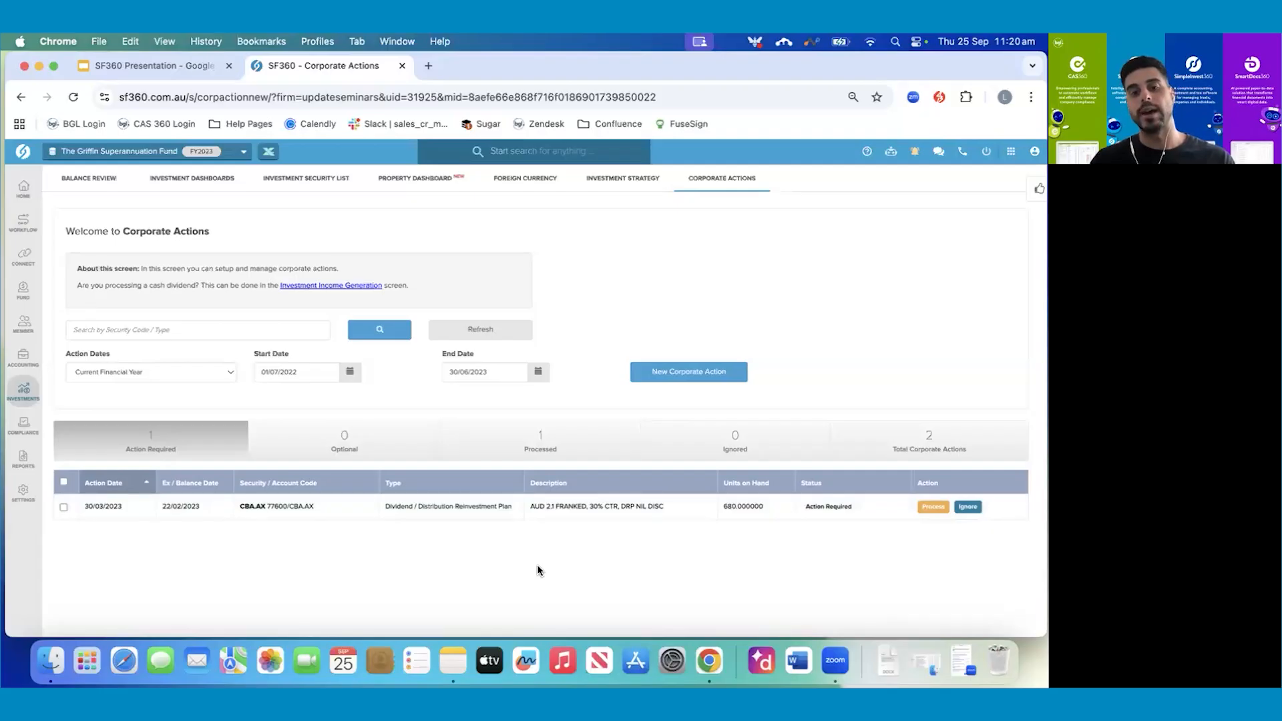
{"action": "left_click", "coordinate": [695, 374]}
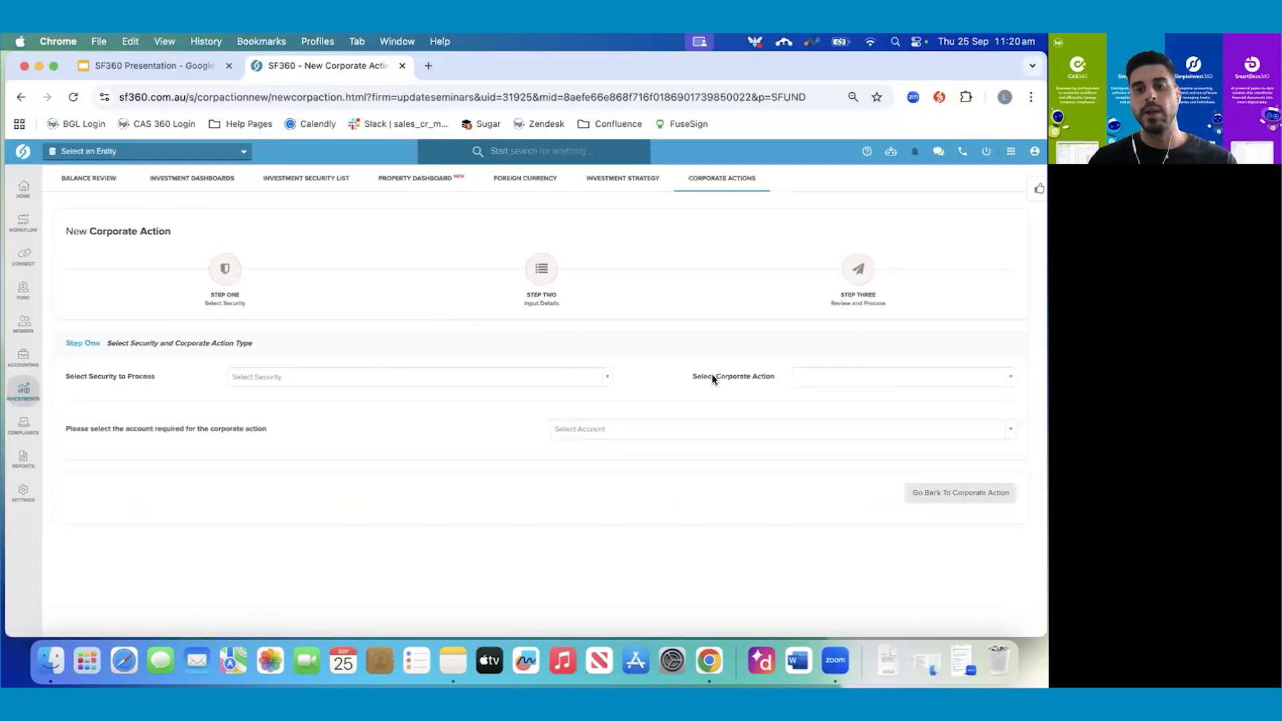
{"action": "left_click", "coordinate": [821, 381]}
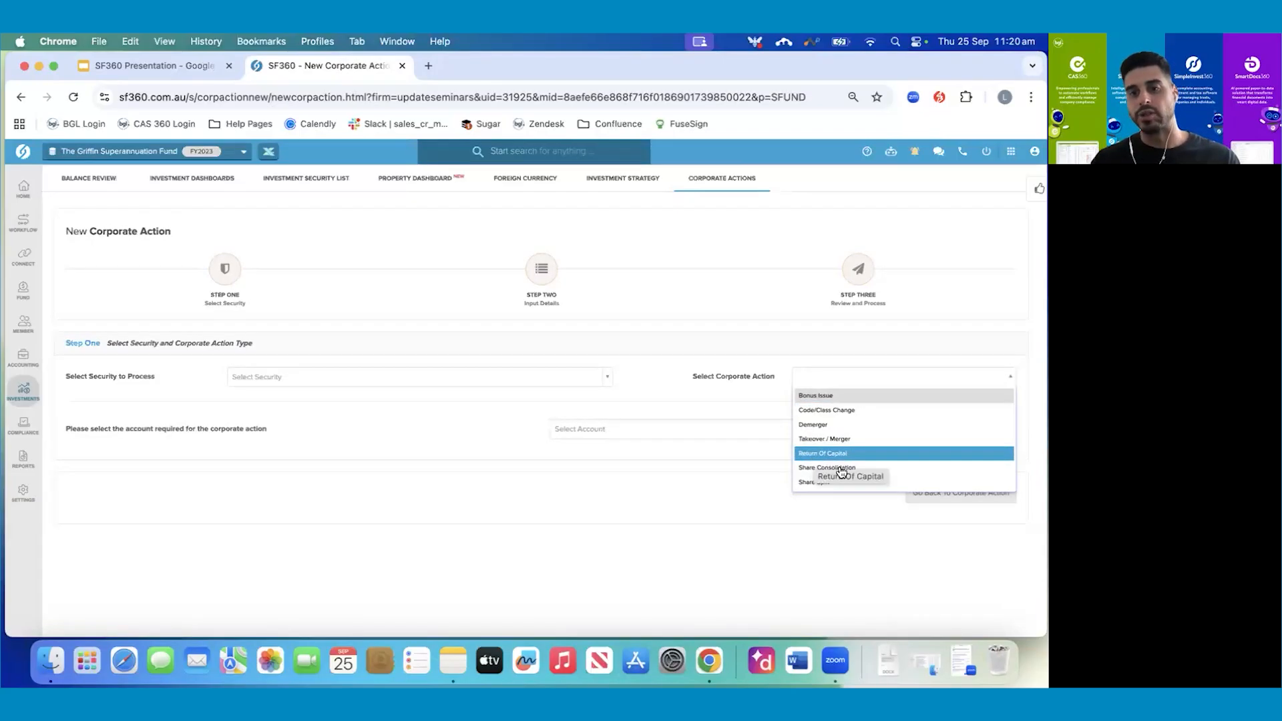
{"action": "left_click", "coordinate": [771, 322]}
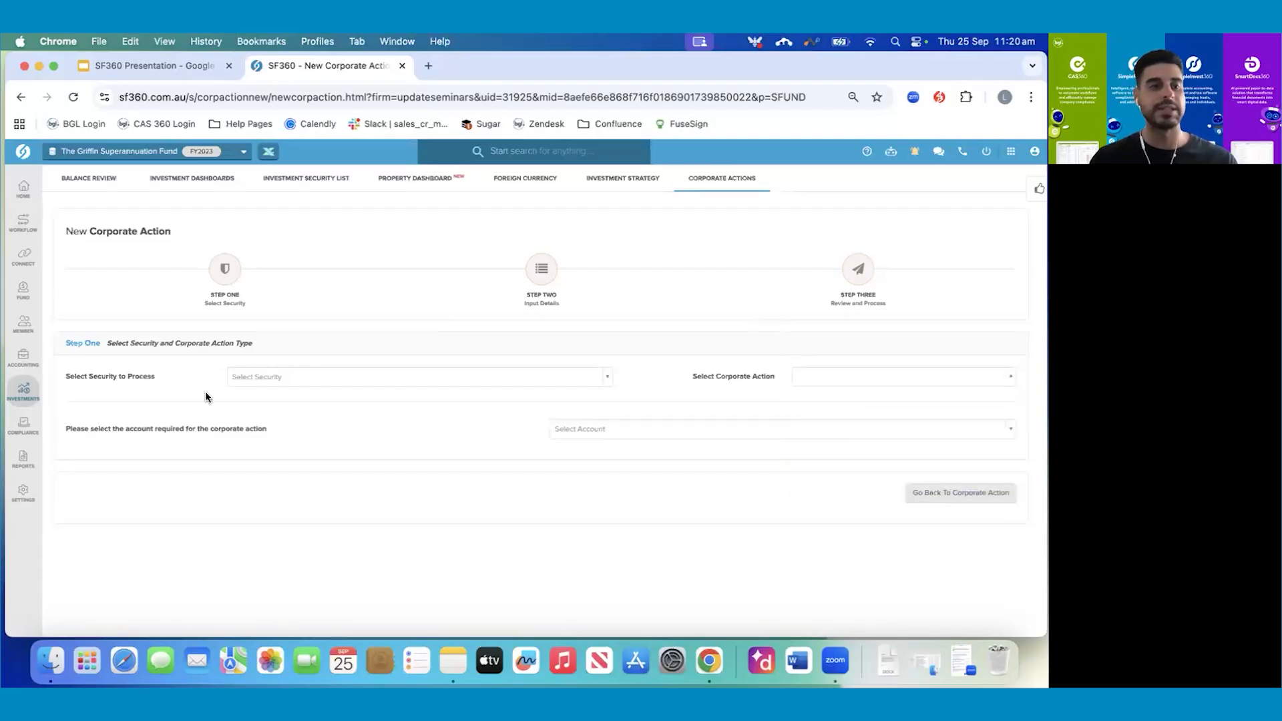
- Return to the corporate actions list, review the 30/03/2023 CBA.AX Dividend / Distribution Reinvestment Plan details, and process the corporate action
{"action": "left_click", "coordinate": [23, 389]}
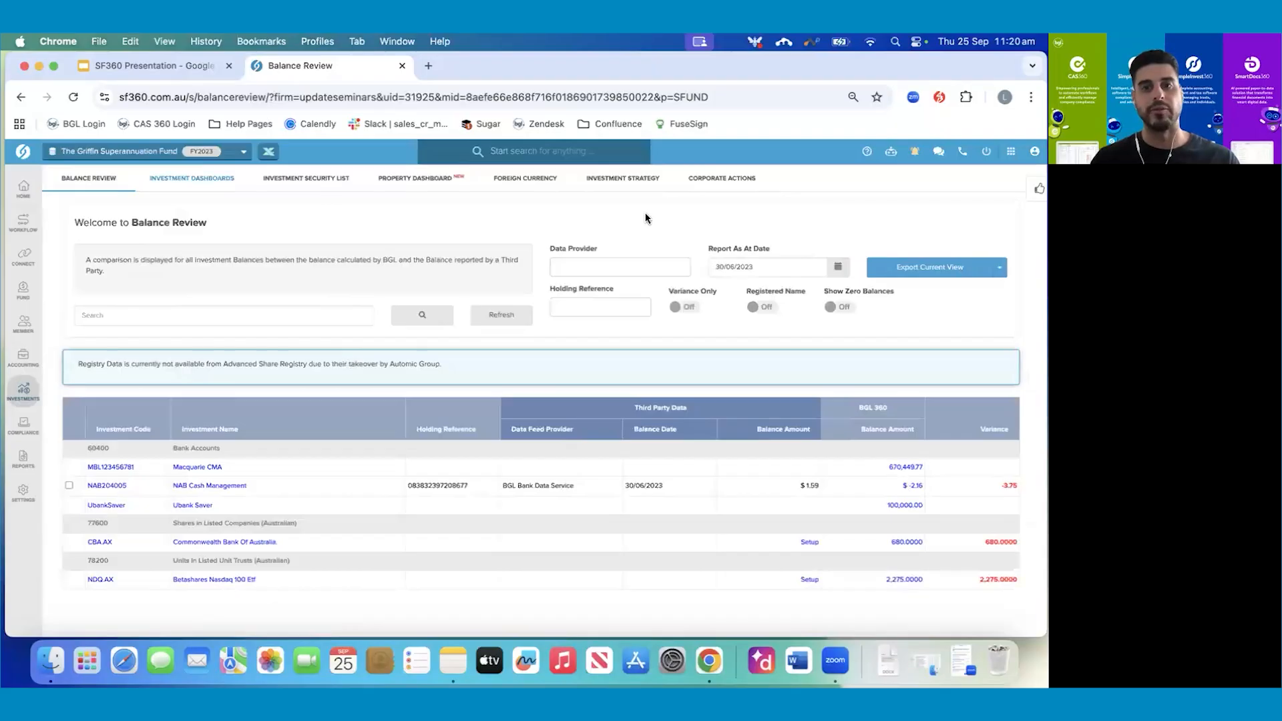
{"action": "left_click", "coordinate": [722, 179]}
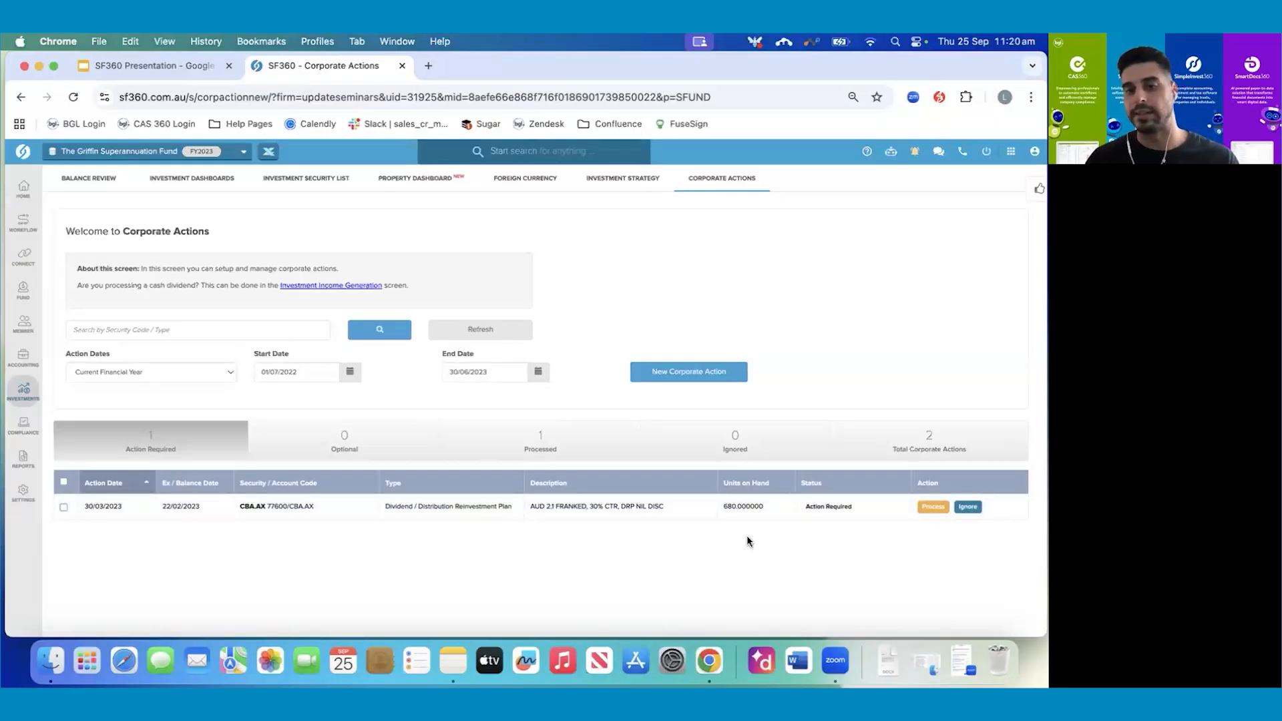
{"action": "left_click", "coordinate": [930, 506]}
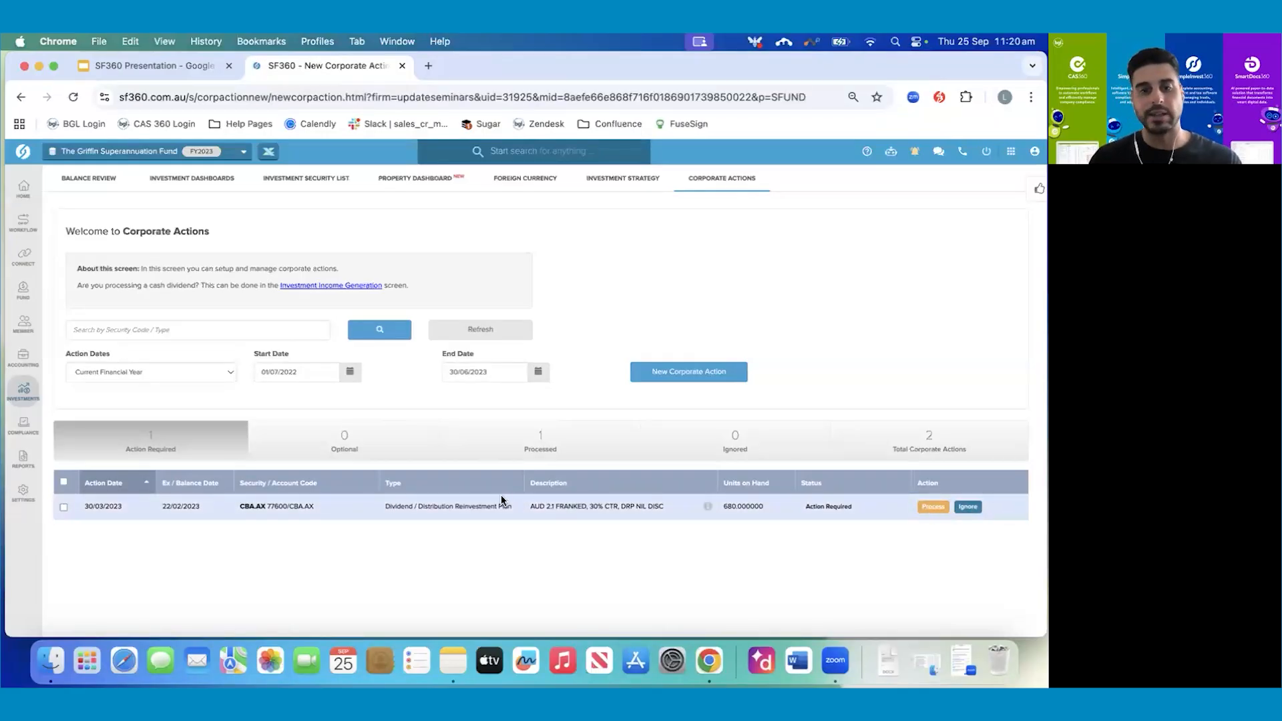
{"action": "scroll", "coordinate": [502, 500], "scroll_direction": "down", "scroll_amount": 5}
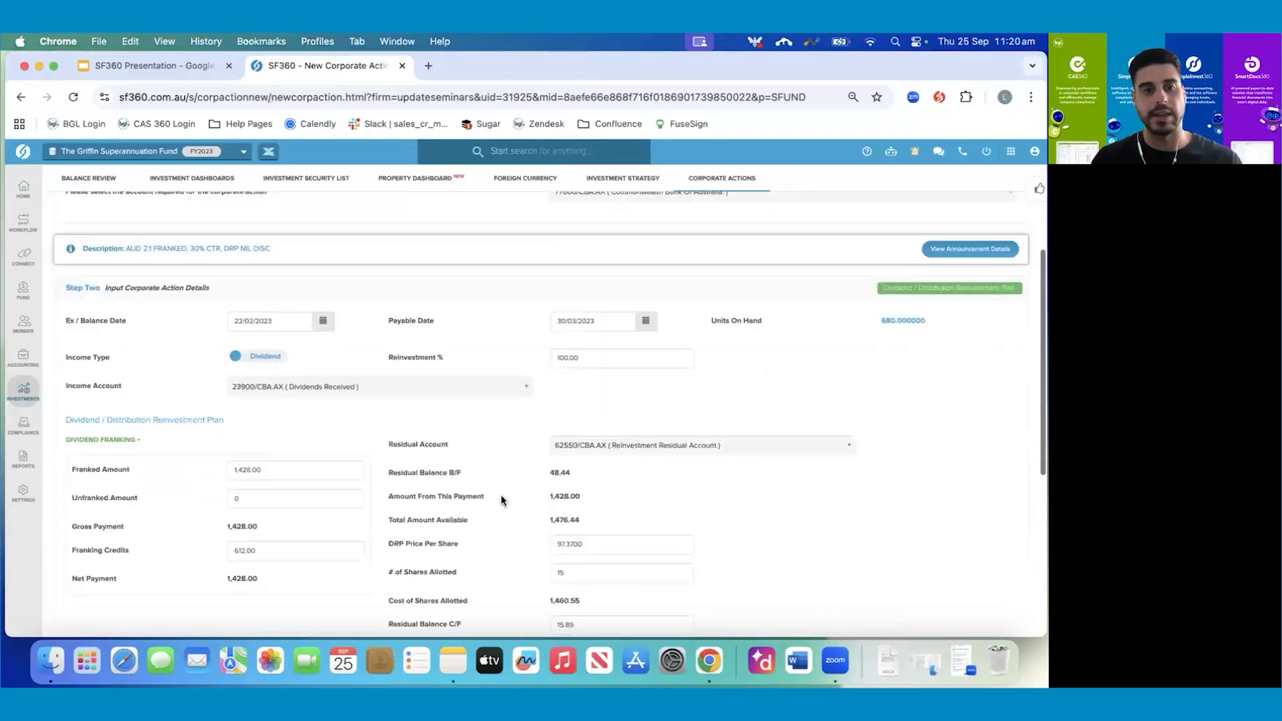
{"action": "scroll", "coordinate": [501, 500], "scroll_direction": "down", "scroll_amount": 2}
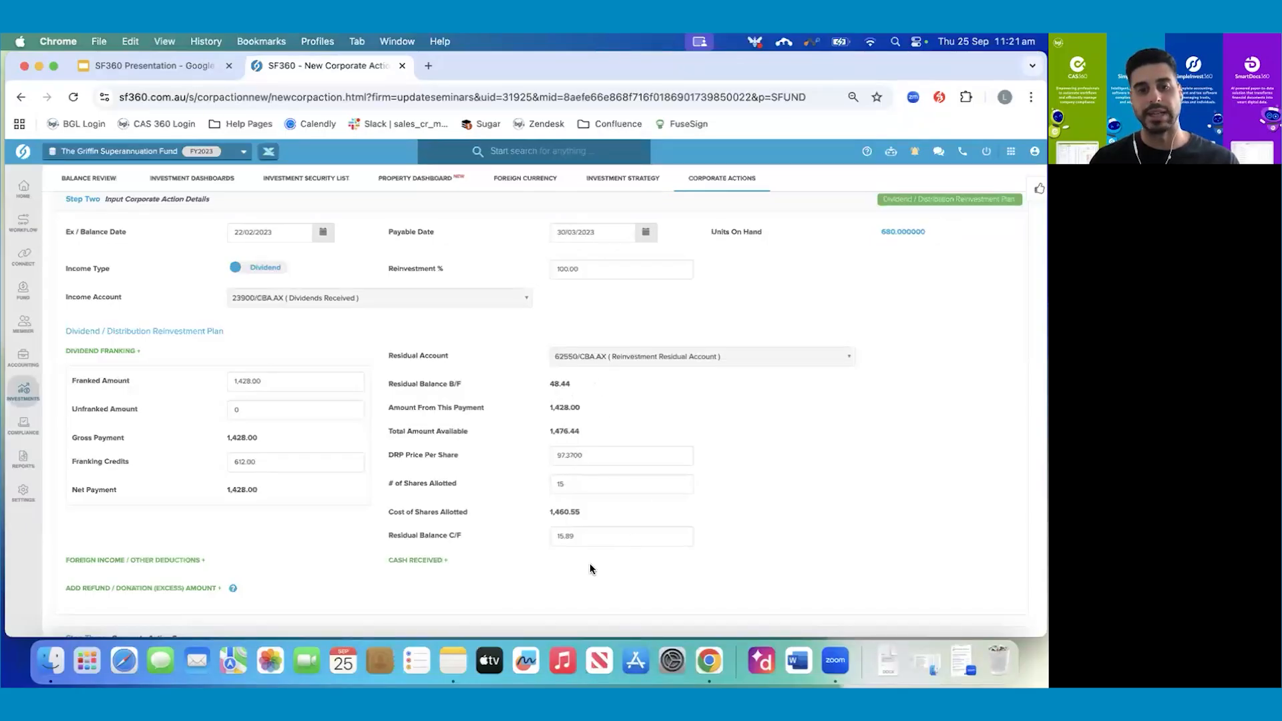
{"action": "scroll", "coordinate": [590, 570], "scroll_direction": "down", "scroll_amount": 5}
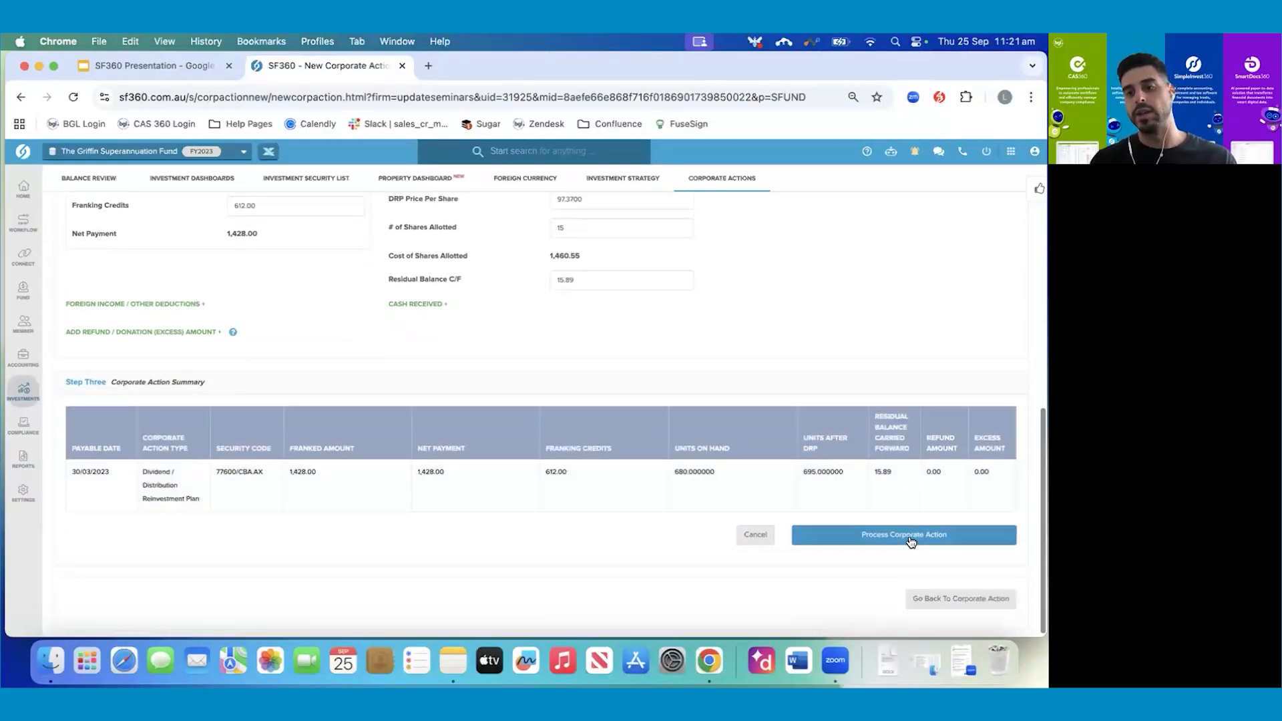
{"action": "left_click", "coordinate": [916, 538]}
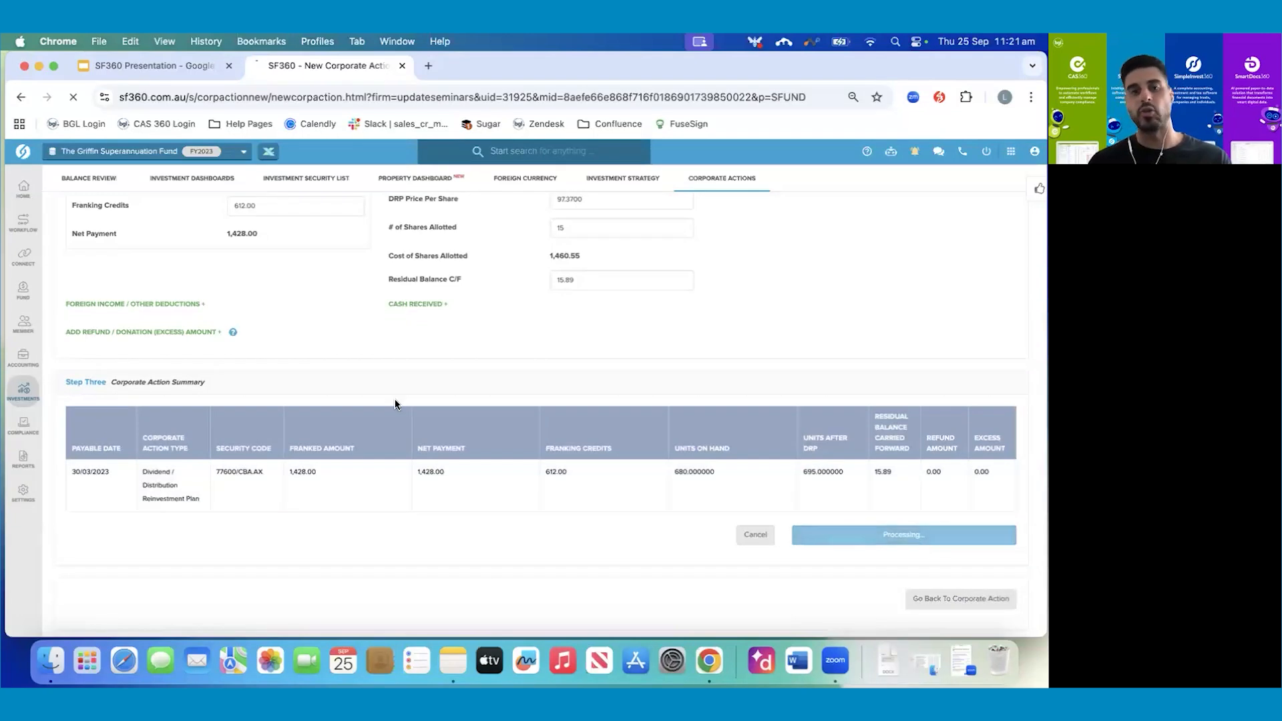
- Filter the transaction list by "cba", examine the 29/09/2022 dividend reinvestment transaction's details, and leave it without changes
{"action": "mouse_move", "coordinate": [26, 352]}
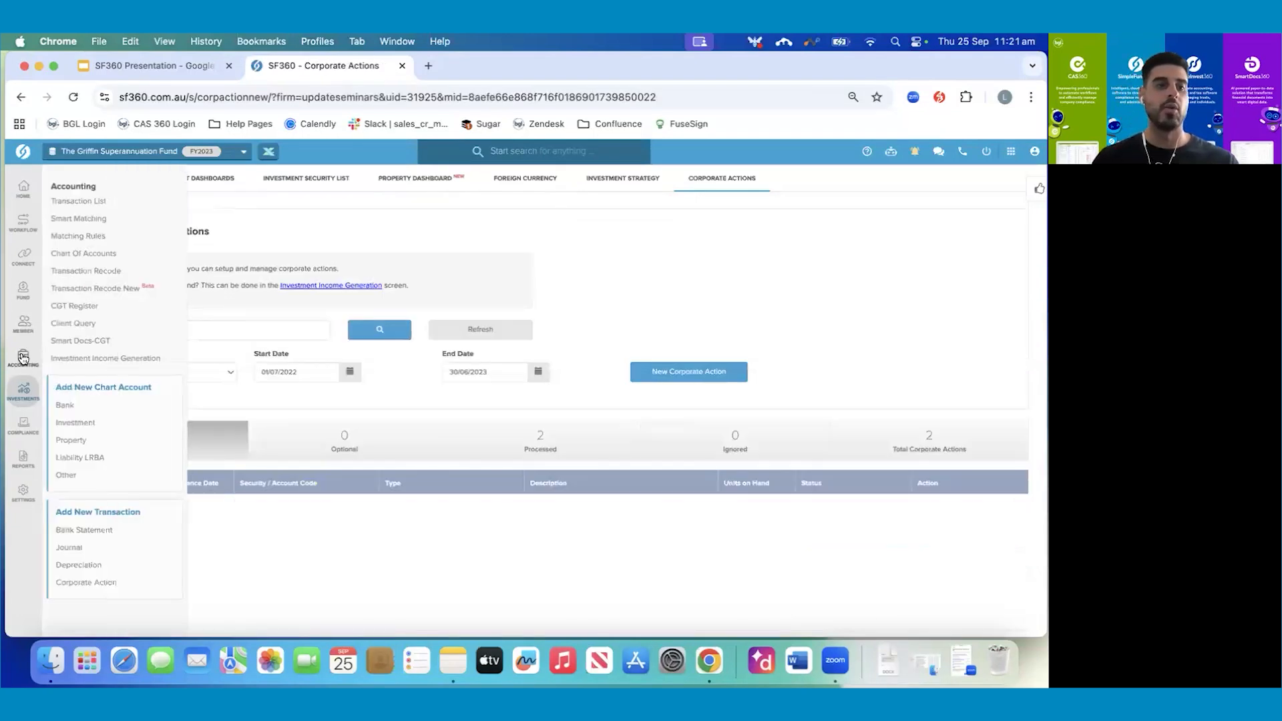
{"action": "left_click", "coordinate": [79, 201]}
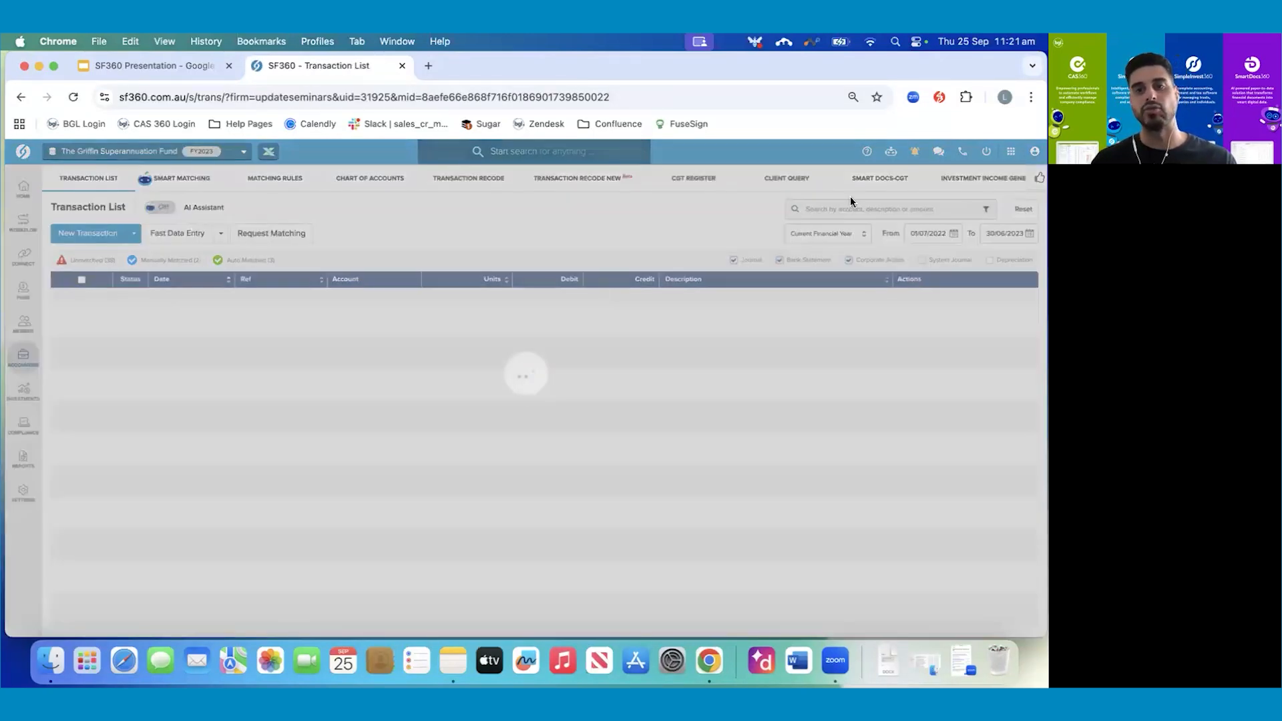
{"action": "type", "text": "cba"}
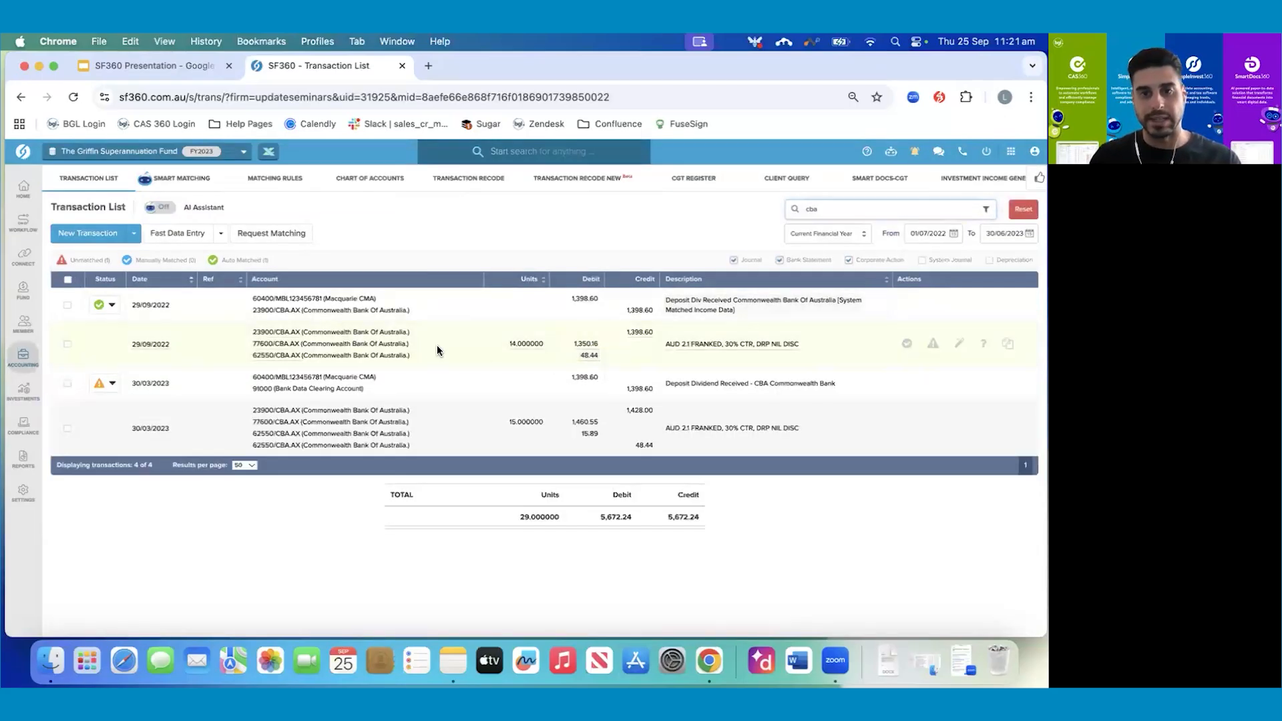
{"action": "left_click", "coordinate": [437, 345]}
{"action": "scroll", "coordinate": [437, 344], "scroll_direction": "down", "scroll_amount": 5}
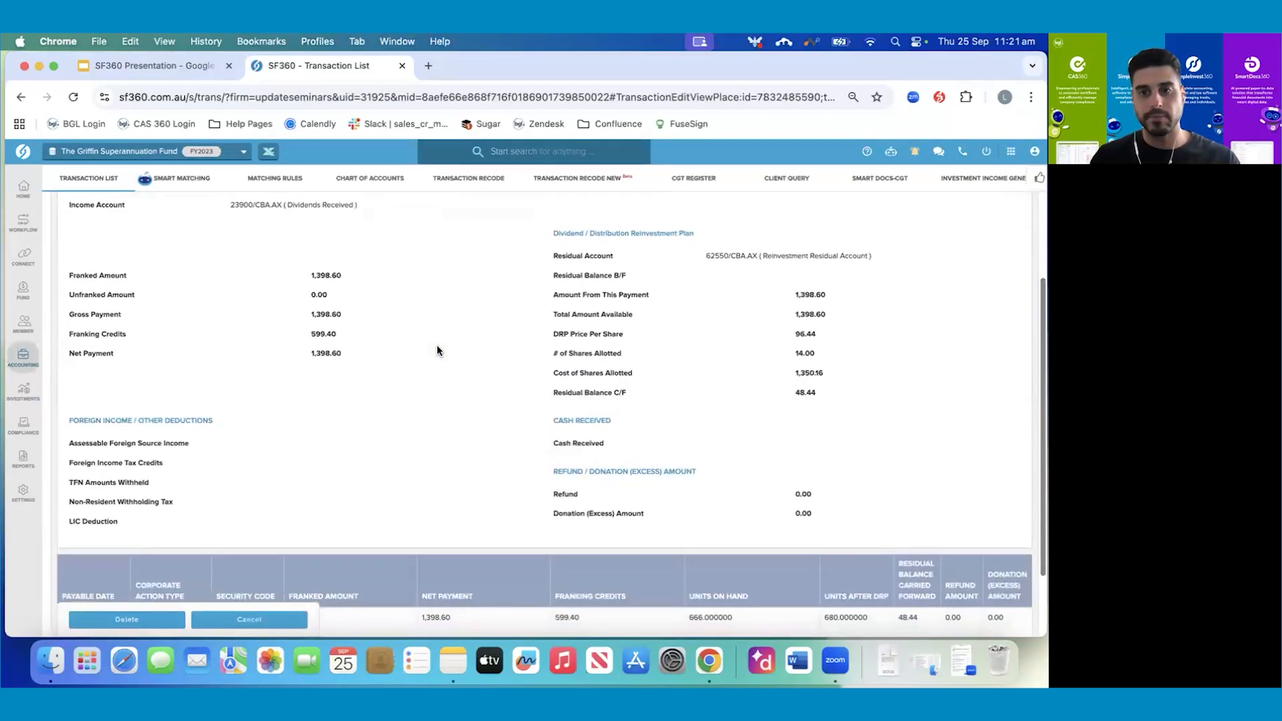
{"action": "scroll", "coordinate": [437, 345], "scroll_direction": "down", "scroll_amount": 2}
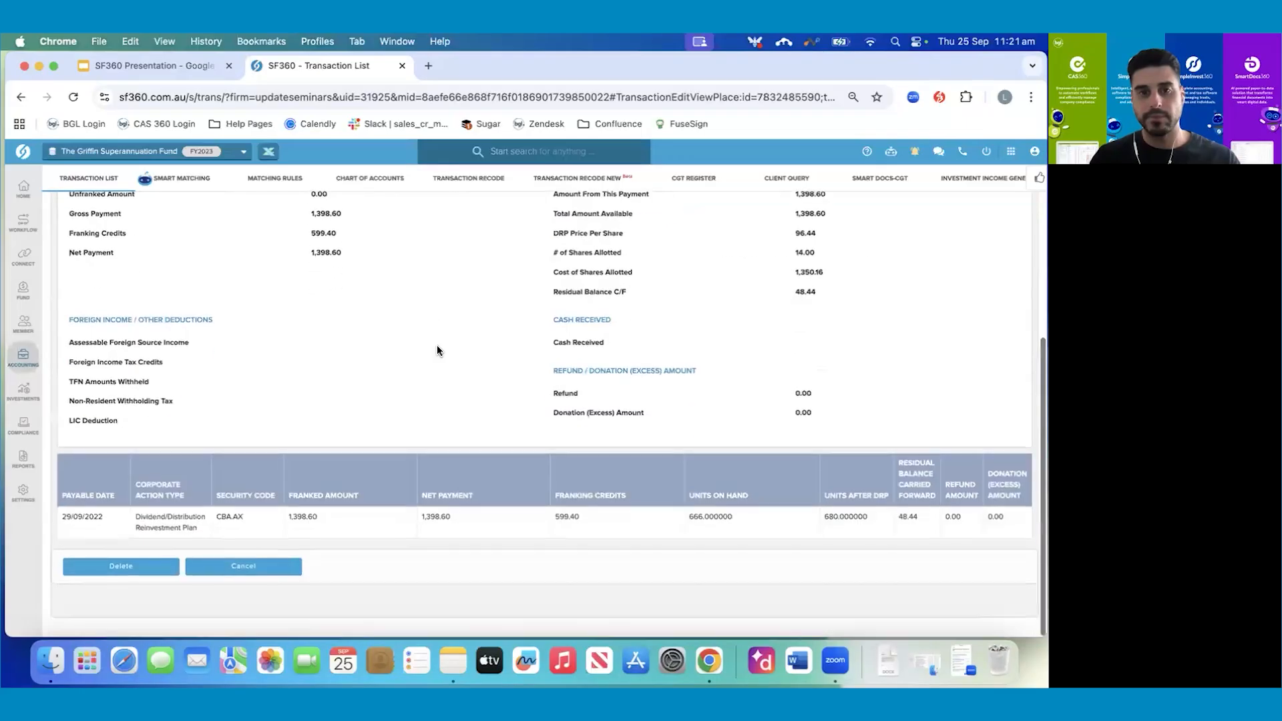
{"action": "scroll", "coordinate": [436, 344], "scroll_direction": "up", "scroll_amount": 3}
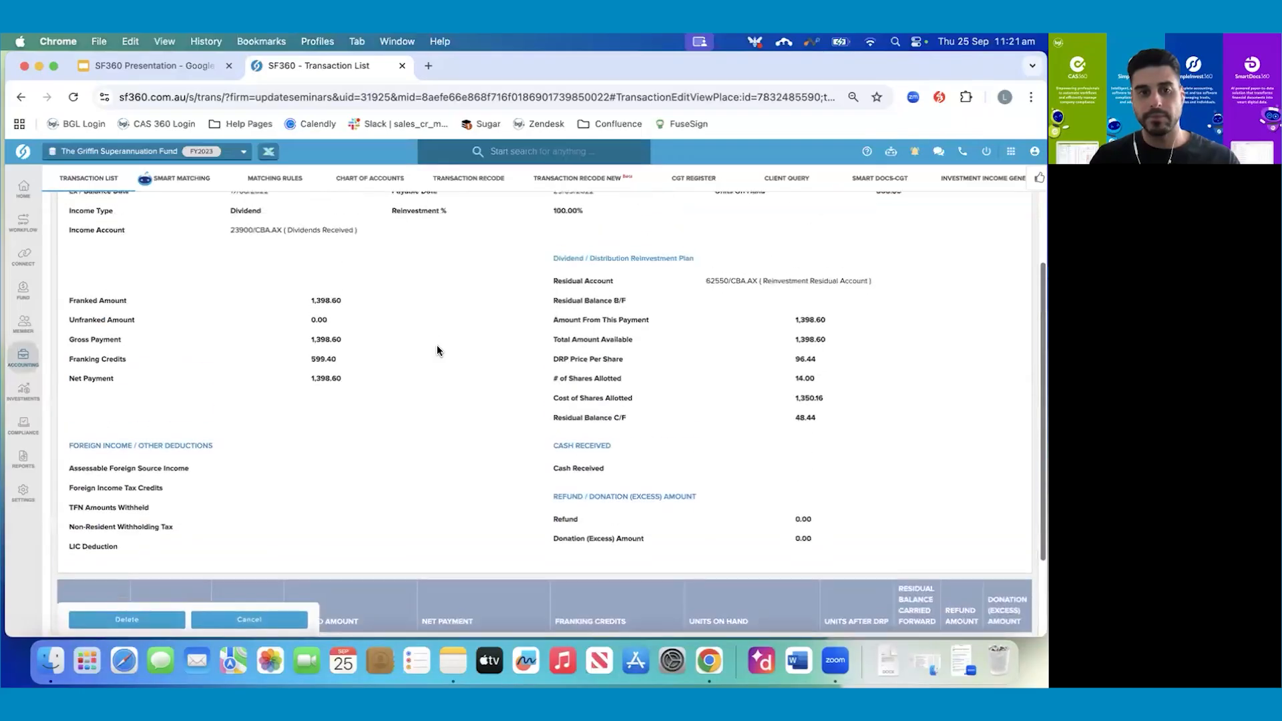
{"action": "left_click", "coordinate": [257, 620]}
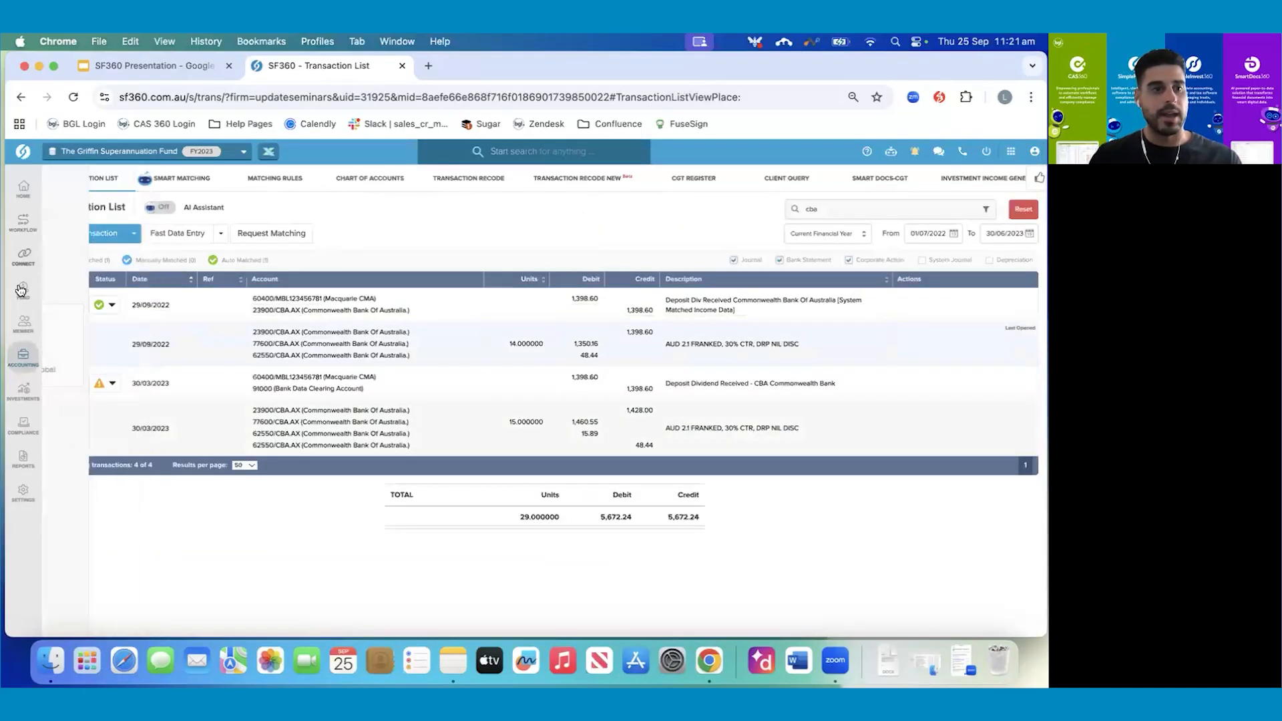
- Return to the fund dashboard and open its Distribution Tax Automation page
{"action": "mouse_move", "coordinate": [24, 290]}
{"action": "left_click", "coordinate": [85, 200]}
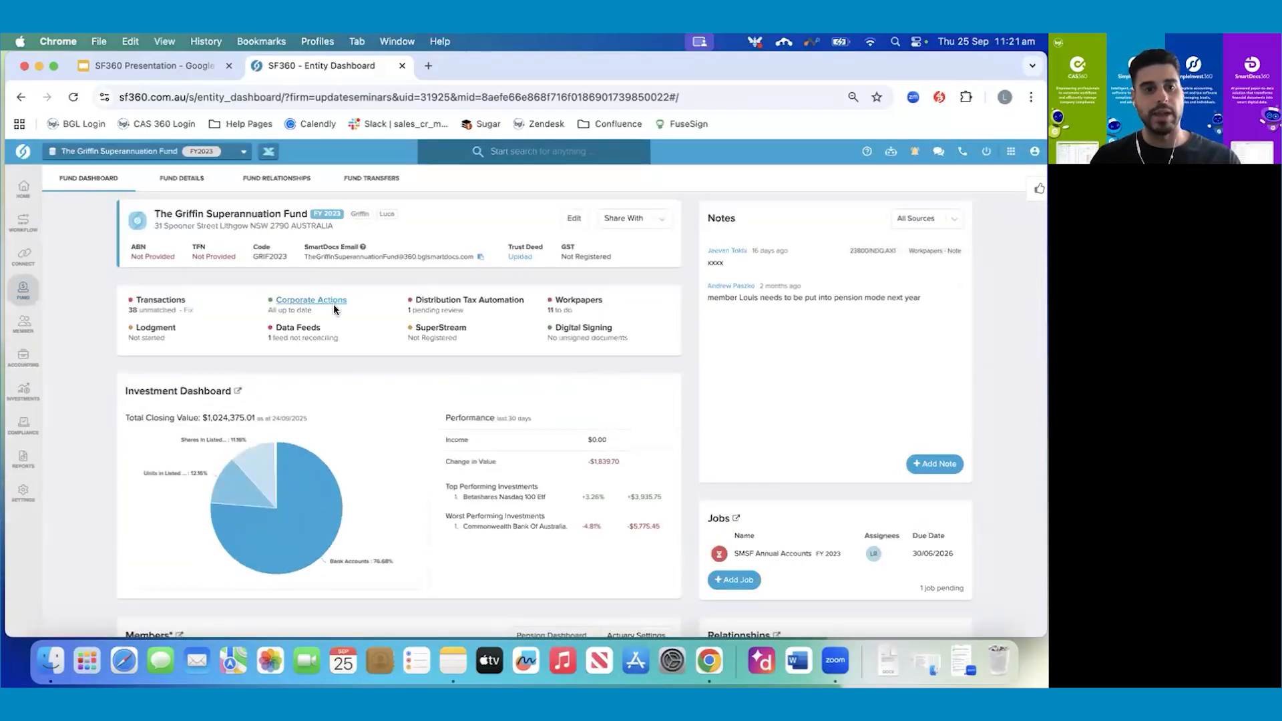
{"action": "left_click", "coordinate": [444, 302]}
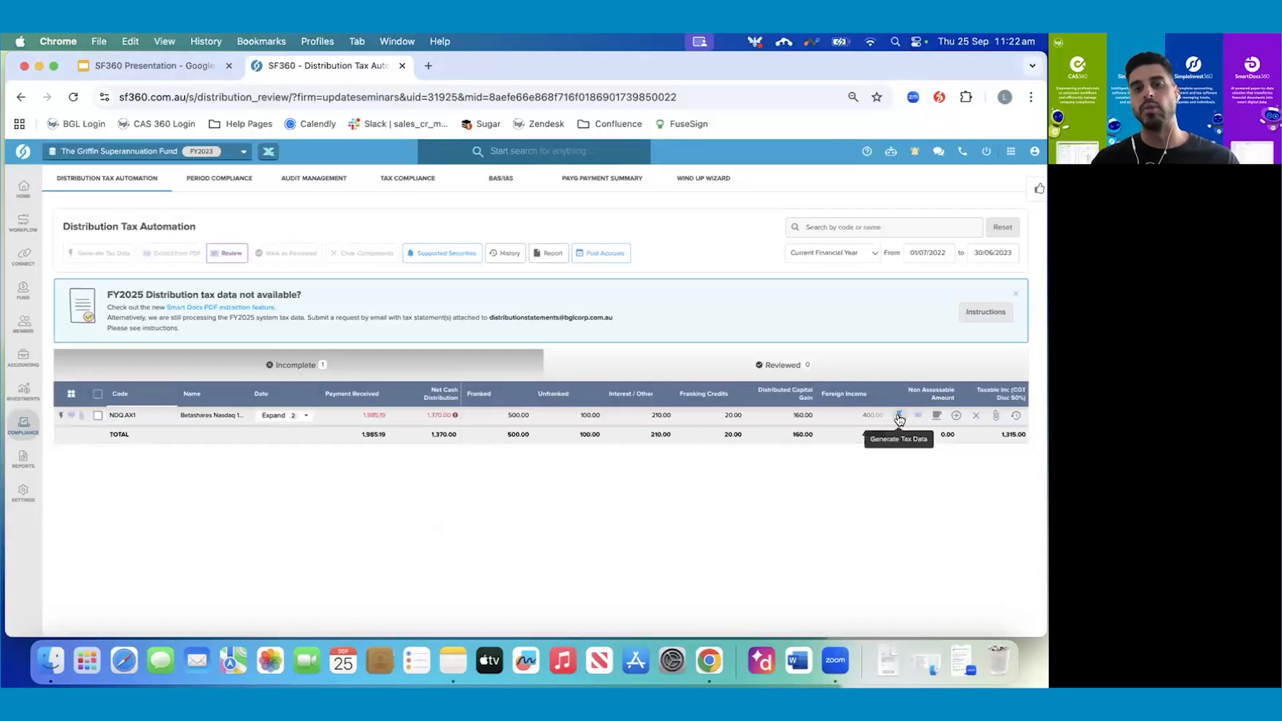
- Open Generate Tax Data for NDQ.AX1, review the Australian income, capital gains and foreign income components, and leave without generating
{"action": "left_click", "coordinate": [899, 416]}
{"action": "scroll", "coordinate": [619, 462], "scroll_direction": "down", "scroll_amount": 3}
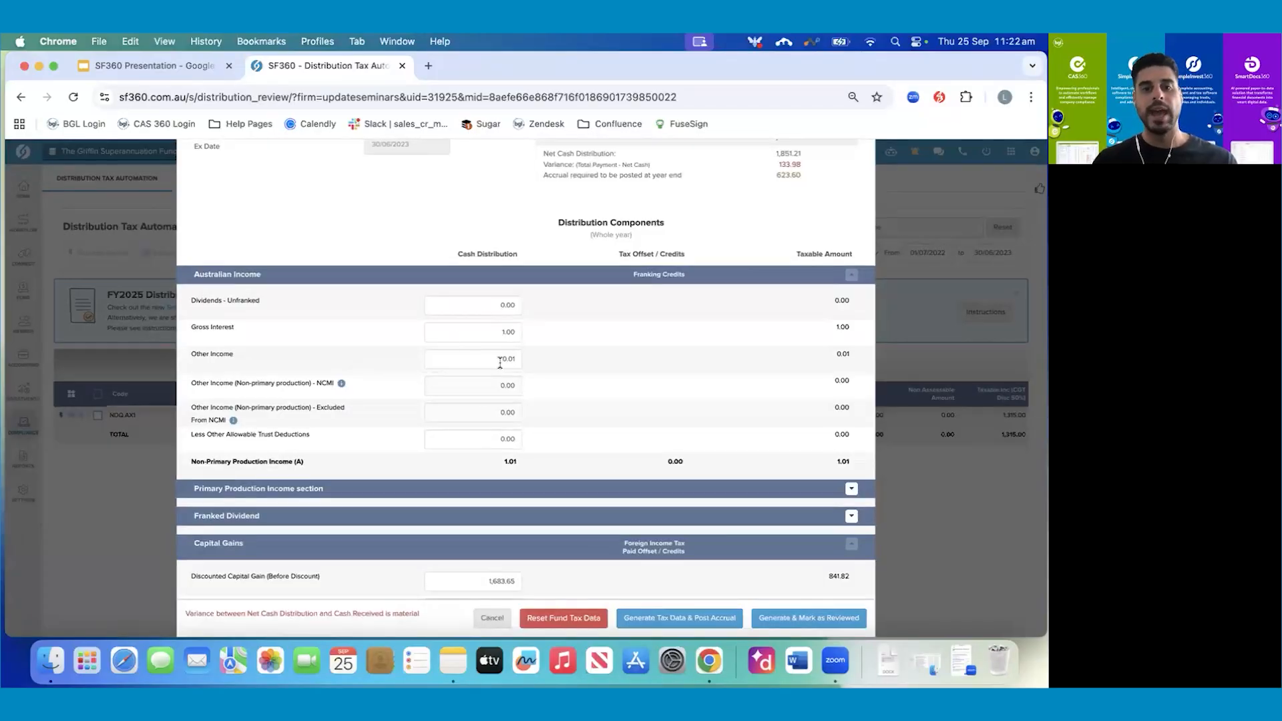
{"action": "scroll", "coordinate": [500, 431], "scroll_direction": "down", "scroll_amount": 2}
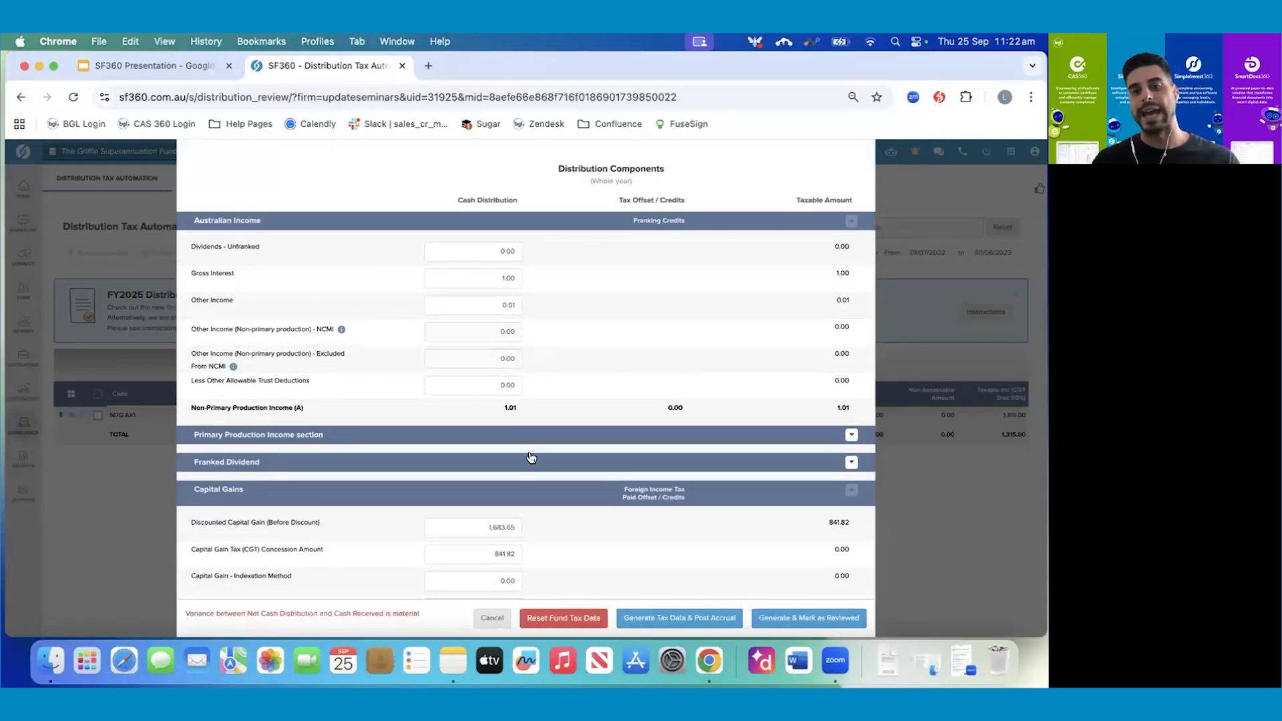
{"action": "scroll", "coordinate": [531, 458], "scroll_direction": "down", "scroll_amount": 8}
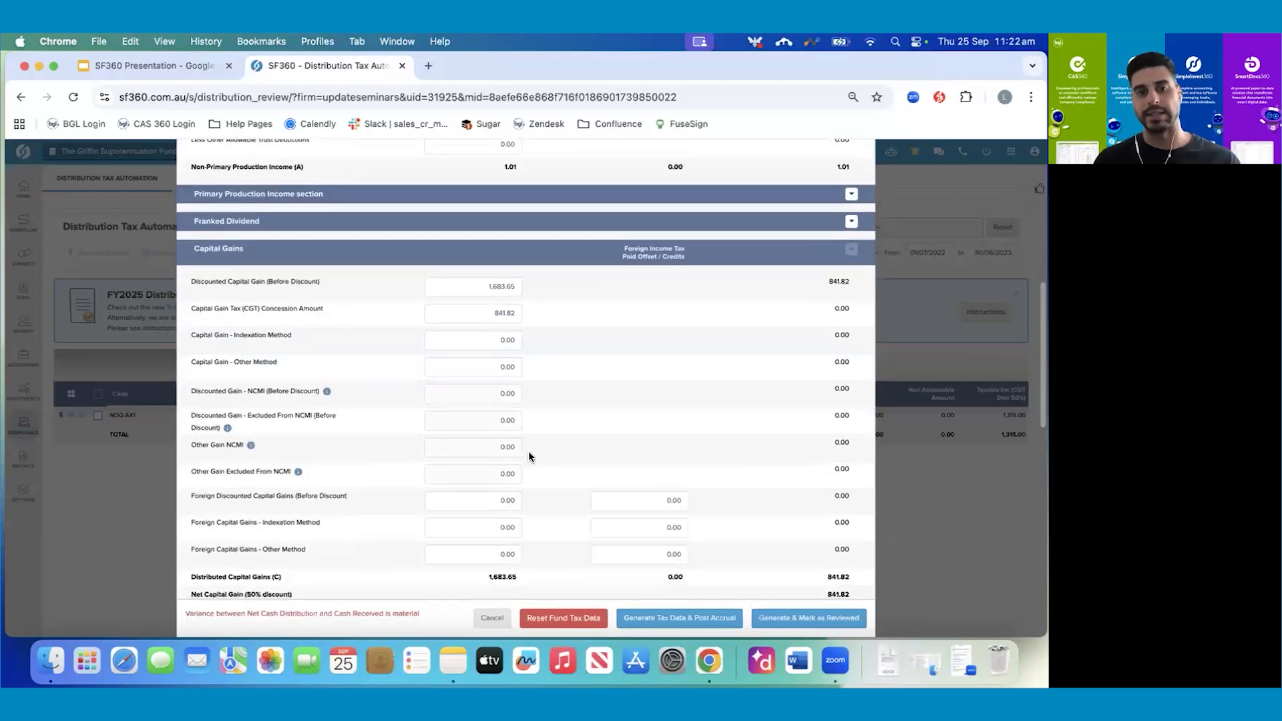
{"action": "scroll", "coordinate": [529, 457], "scroll_direction": "down", "scroll_amount": 2}
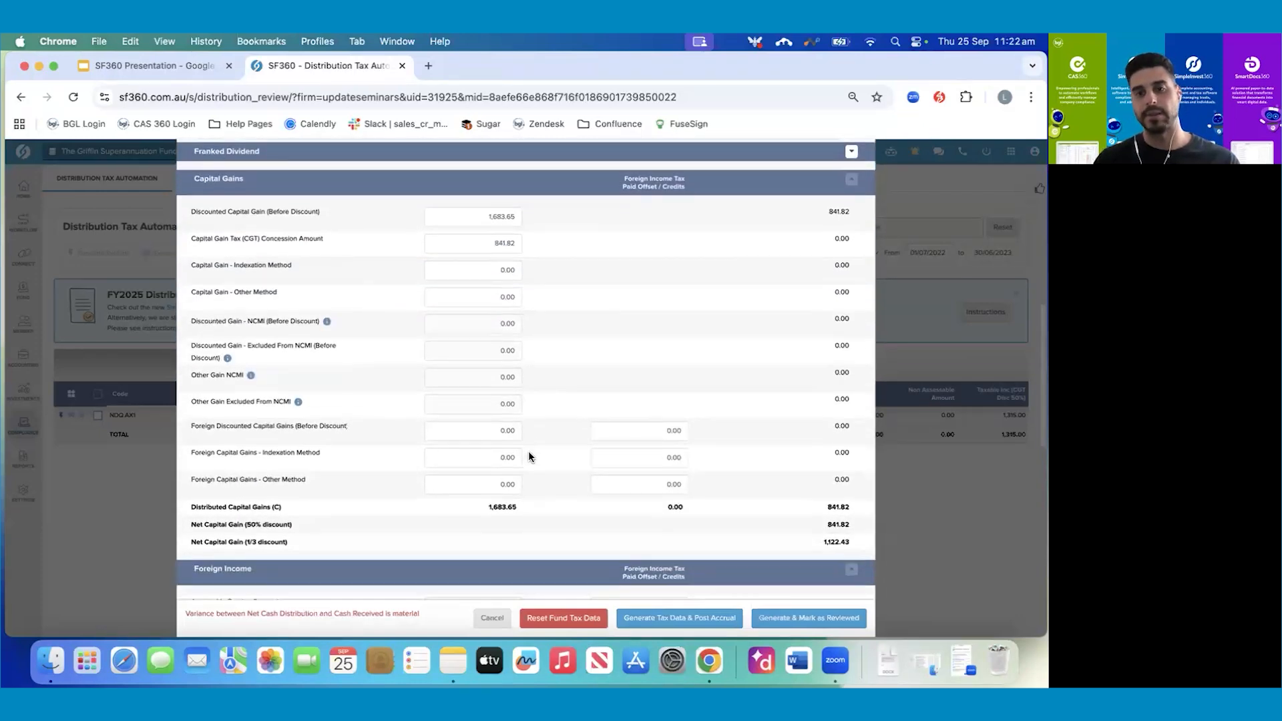
{"action": "scroll", "coordinate": [529, 457], "scroll_direction": "down", "scroll_amount": 4}
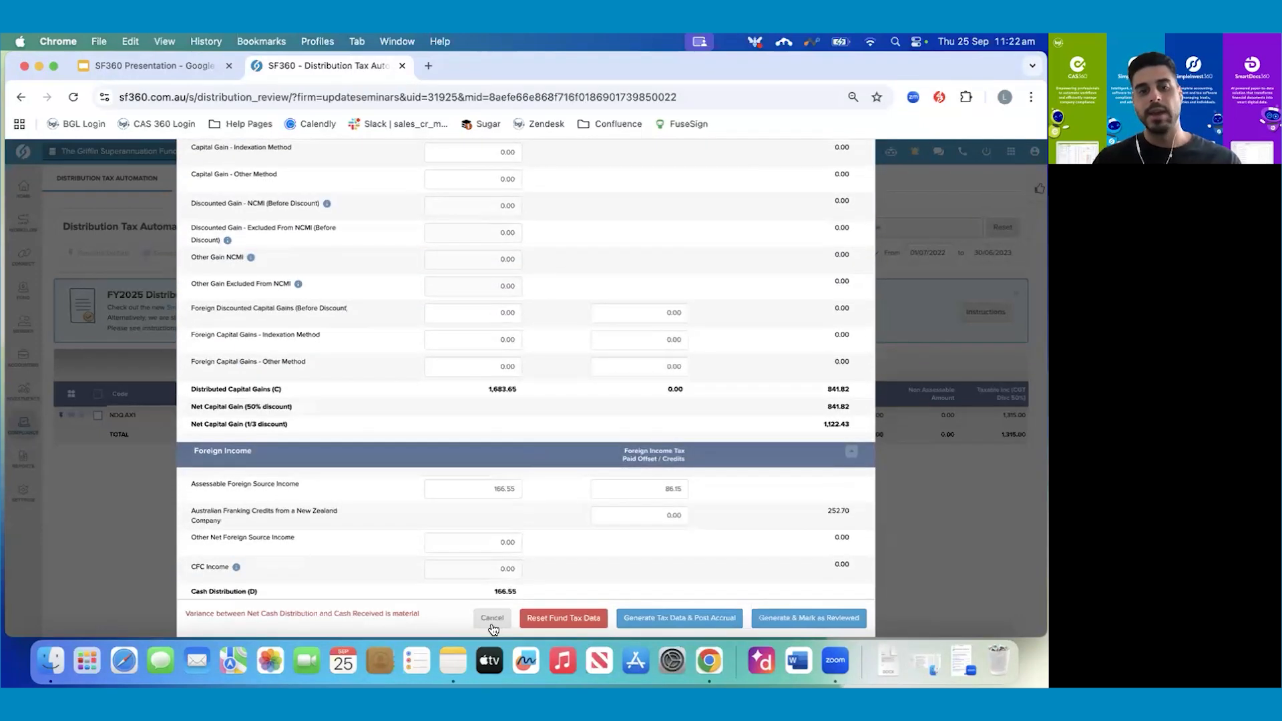
{"action": "left_click", "coordinate": [493, 618]}
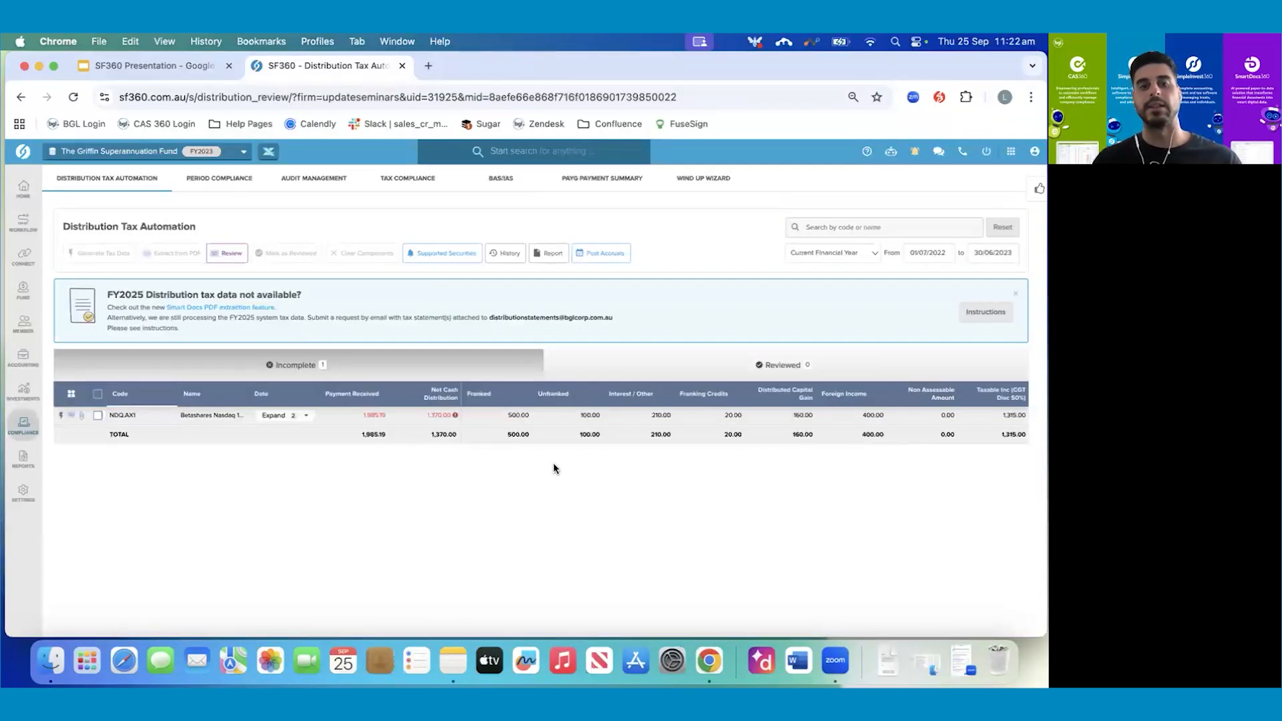
- View the documents attached to the Betashares Nasdaq 100 Etf distribution and close the list
{"action": "mouse_move", "coordinate": [928, 416]}
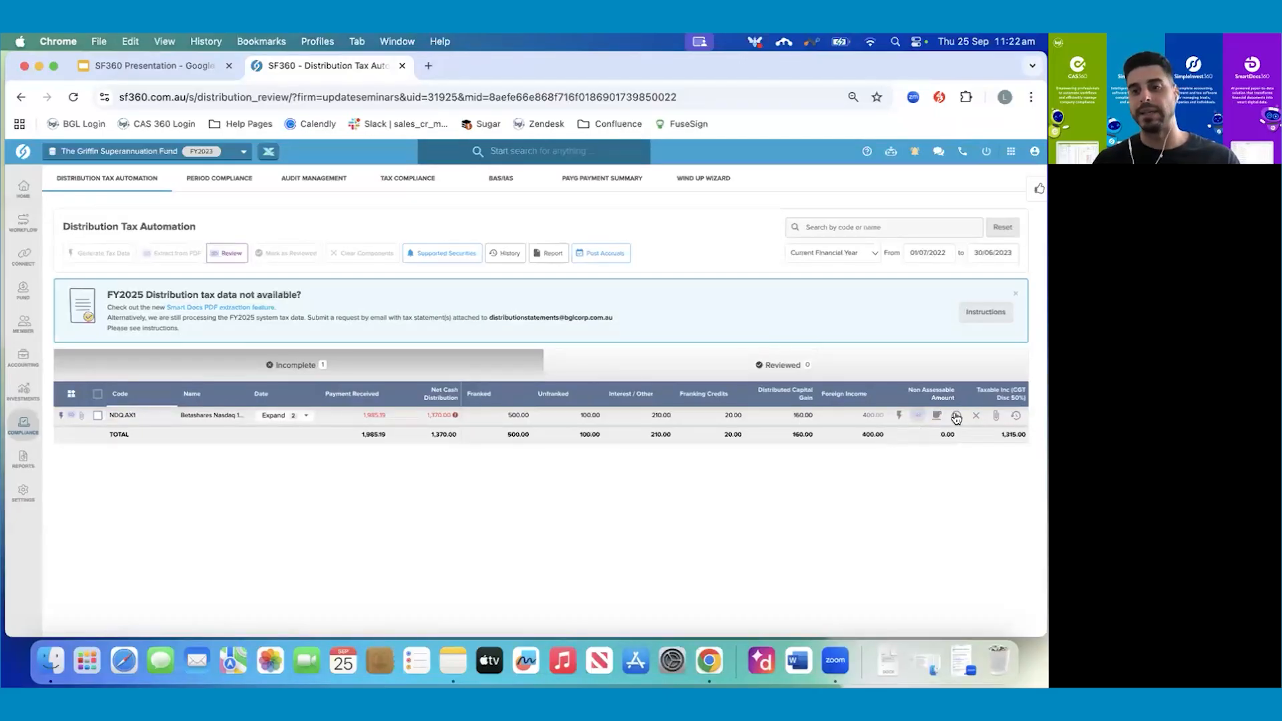
{"action": "left_click", "coordinate": [996, 417]}
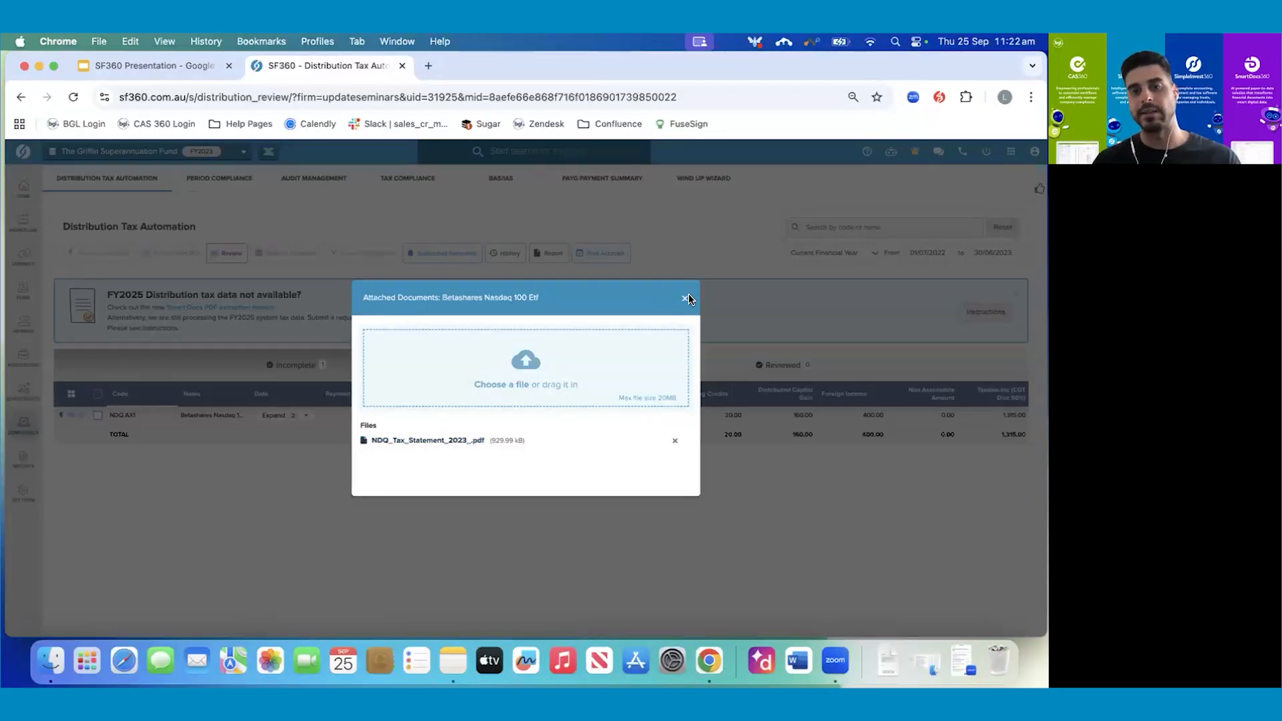
{"action": "left_click", "coordinate": [686, 298]}
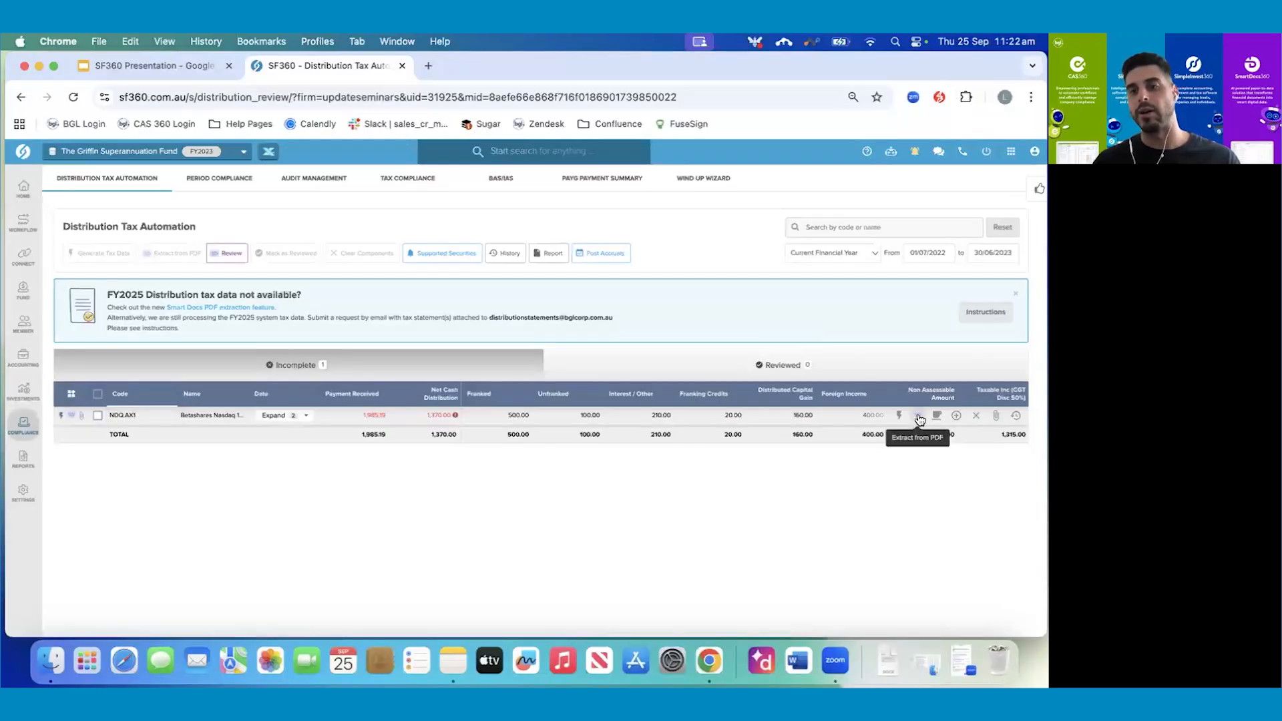
- Extract the NDQ.AX1 tax data from its PDF and examine the amounts in the enlarged 2023 annual statement
{"action": "left_click", "coordinate": [918, 416]}
{"action": "scroll", "coordinate": [528, 424], "scroll_direction": "down", "scroll_amount": 3}
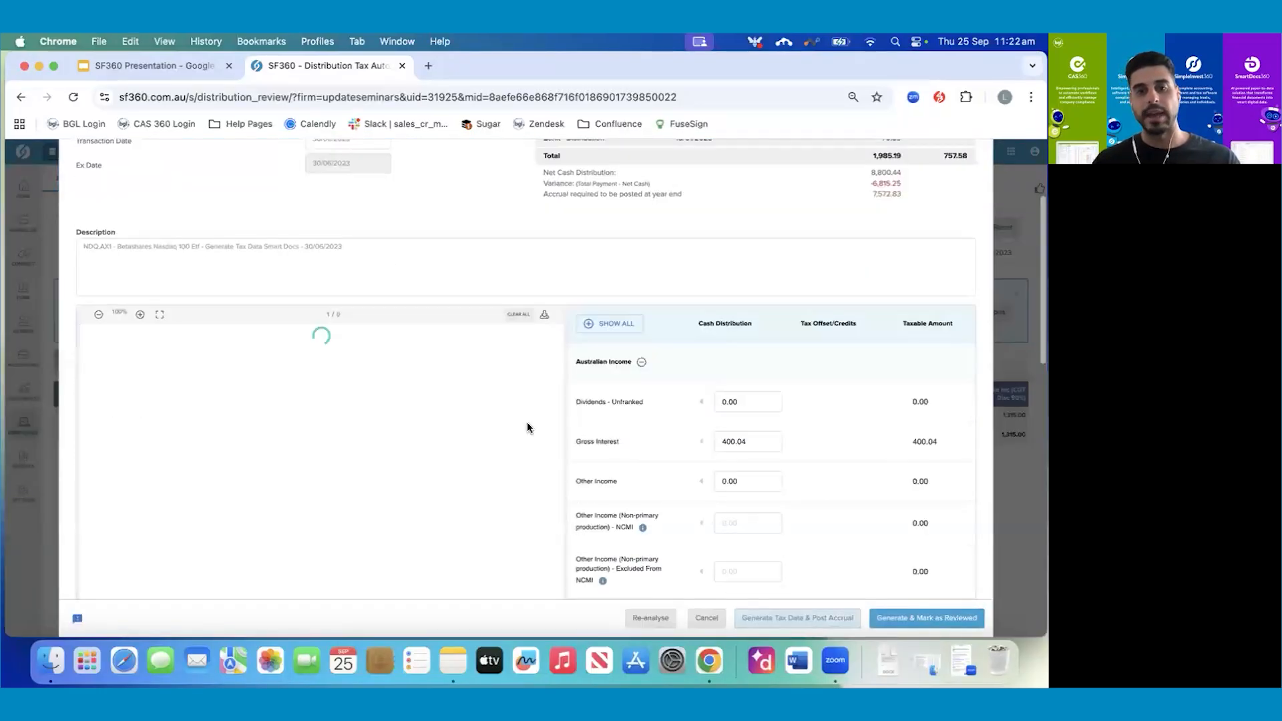
{"action": "scroll", "coordinate": [527, 428], "scroll_direction": "down", "scroll_amount": 5}
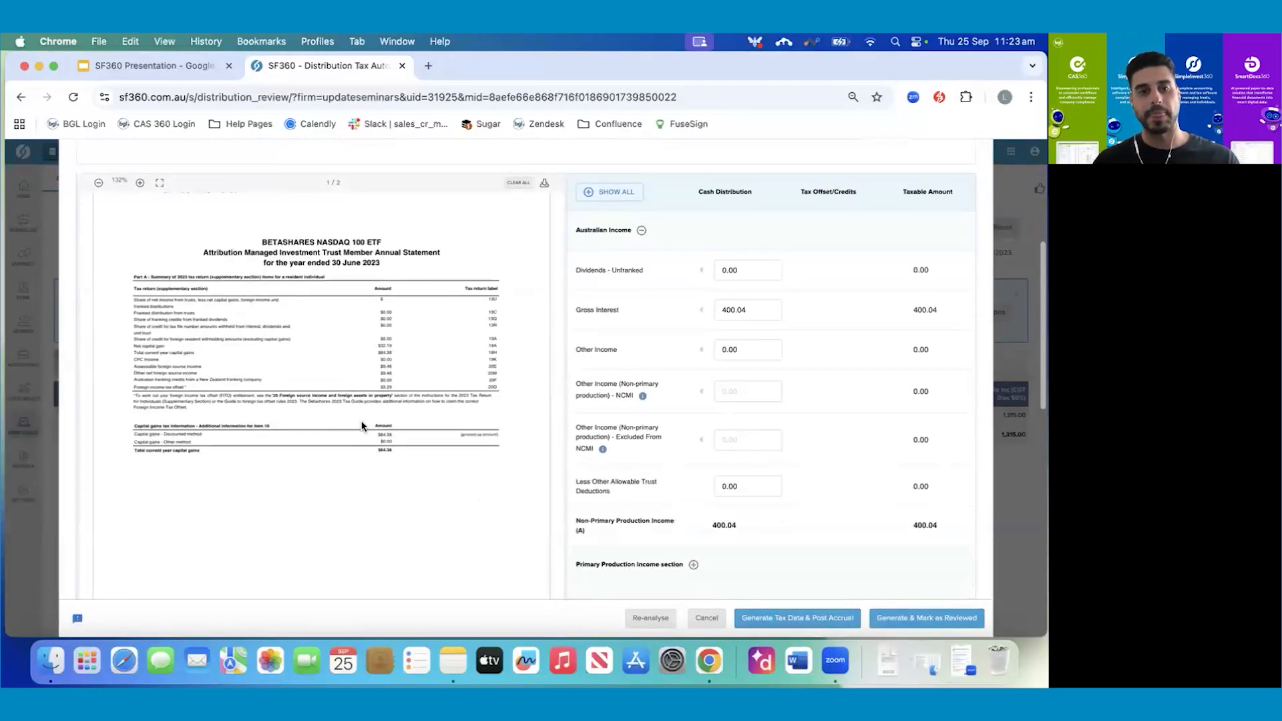
{"action": "scroll", "coordinate": [334, 347], "scroll_direction": "up", "scroll_amount": 5}
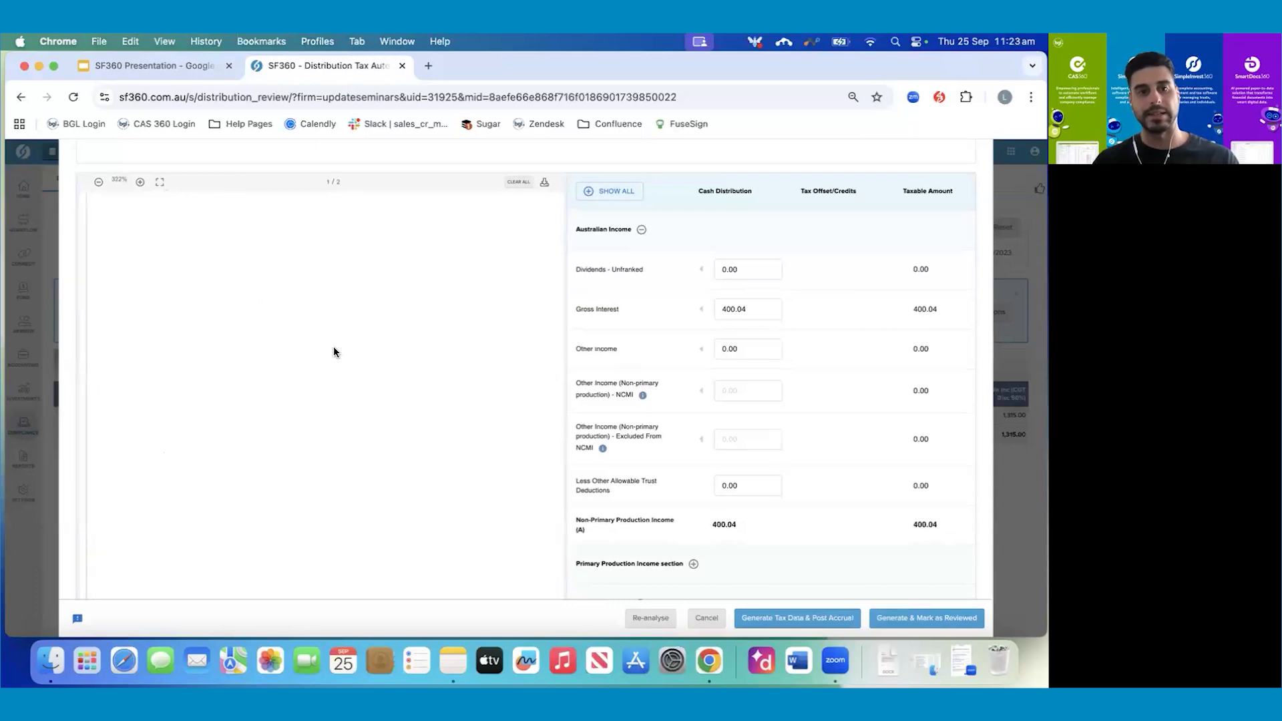
{"action": "scroll", "coordinate": [403, 438], "scroll_direction": "down", "scroll_amount": 5}
{"action": "scroll", "coordinate": [403, 438], "scroll_direction": "right", "scroll_amount": 3}
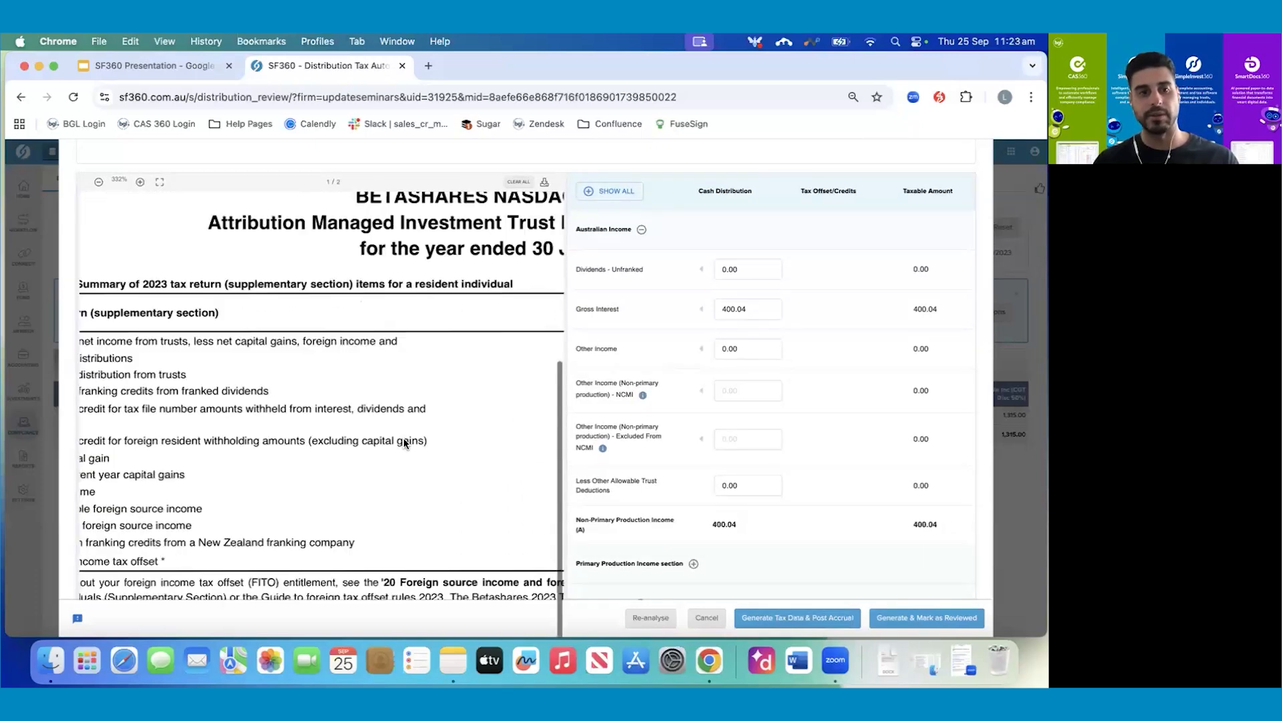
{"action": "scroll", "coordinate": [403, 438], "scroll_direction": "left", "scroll_amount": 3}
{"action": "scroll", "coordinate": [403, 438], "scroll_direction": "right", "scroll_amount": 6}
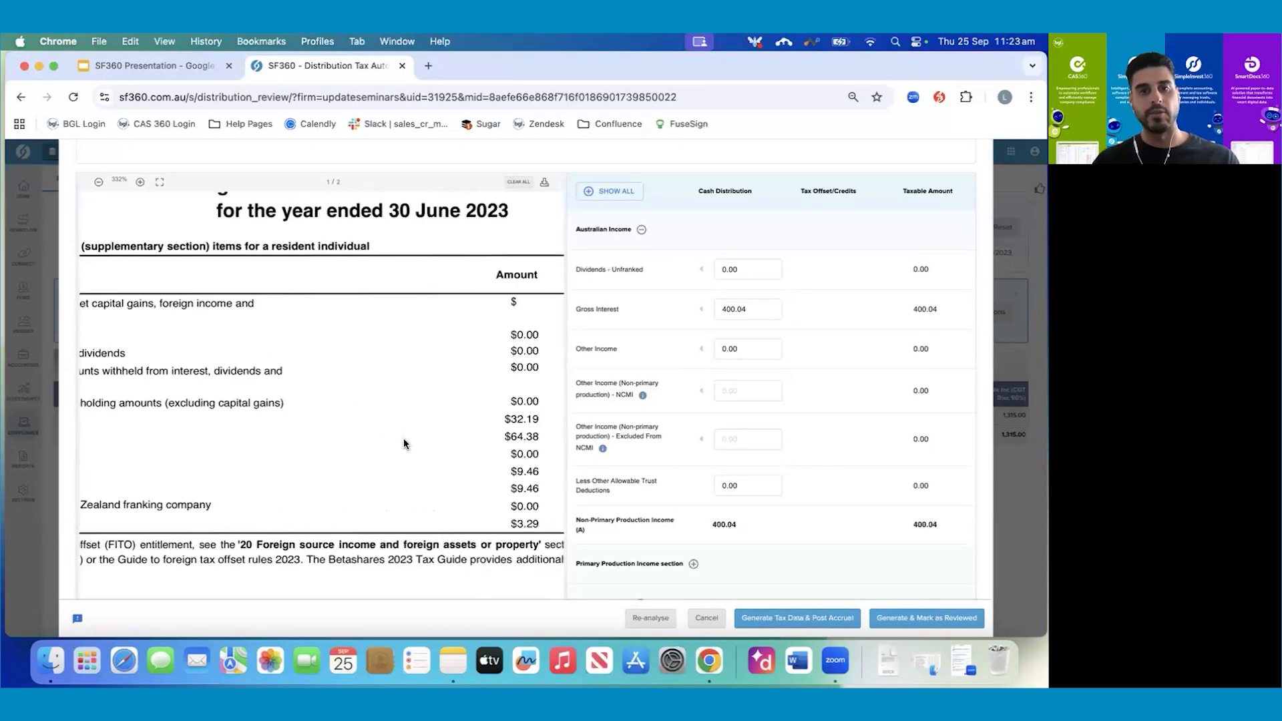
{"action": "scroll", "coordinate": [404, 442], "scroll_direction": "right", "scroll_amount": 3}
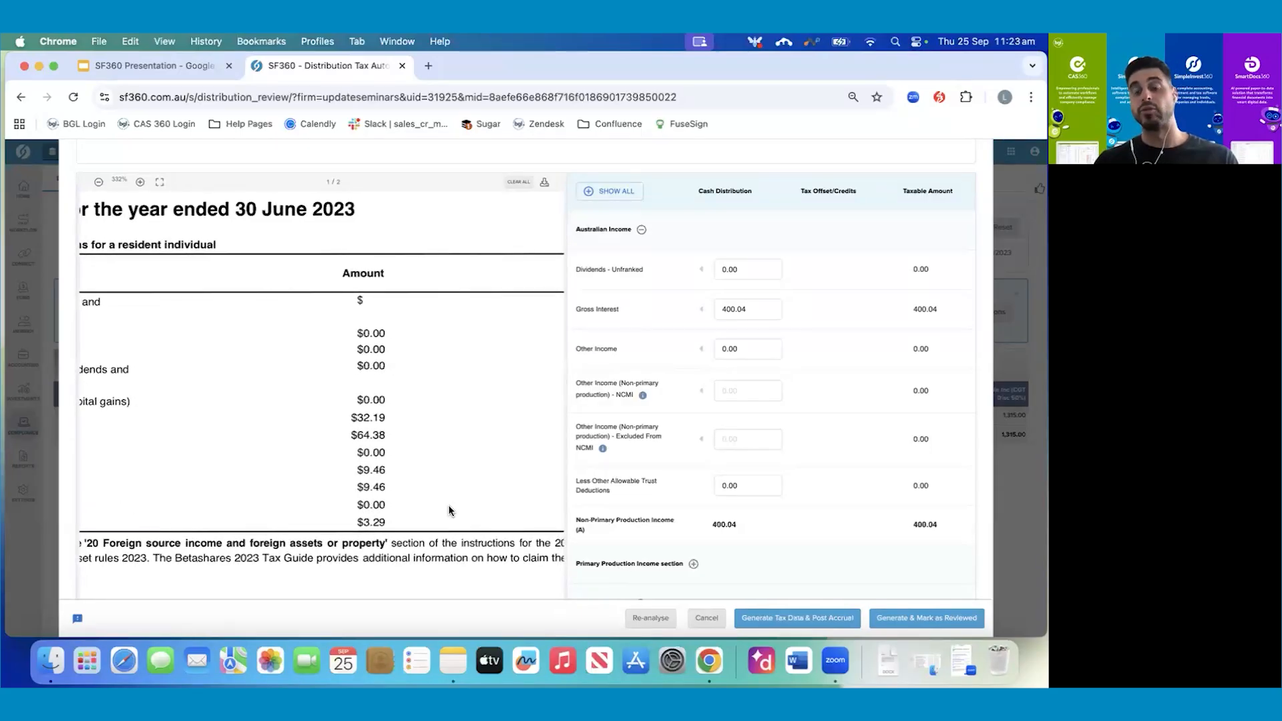
- Compare the extracted distribution components with the annual statement's line items, and close the tax data without generating it
{"action": "scroll", "coordinate": [819, 460], "scroll_direction": "up", "scroll_amount": 3}
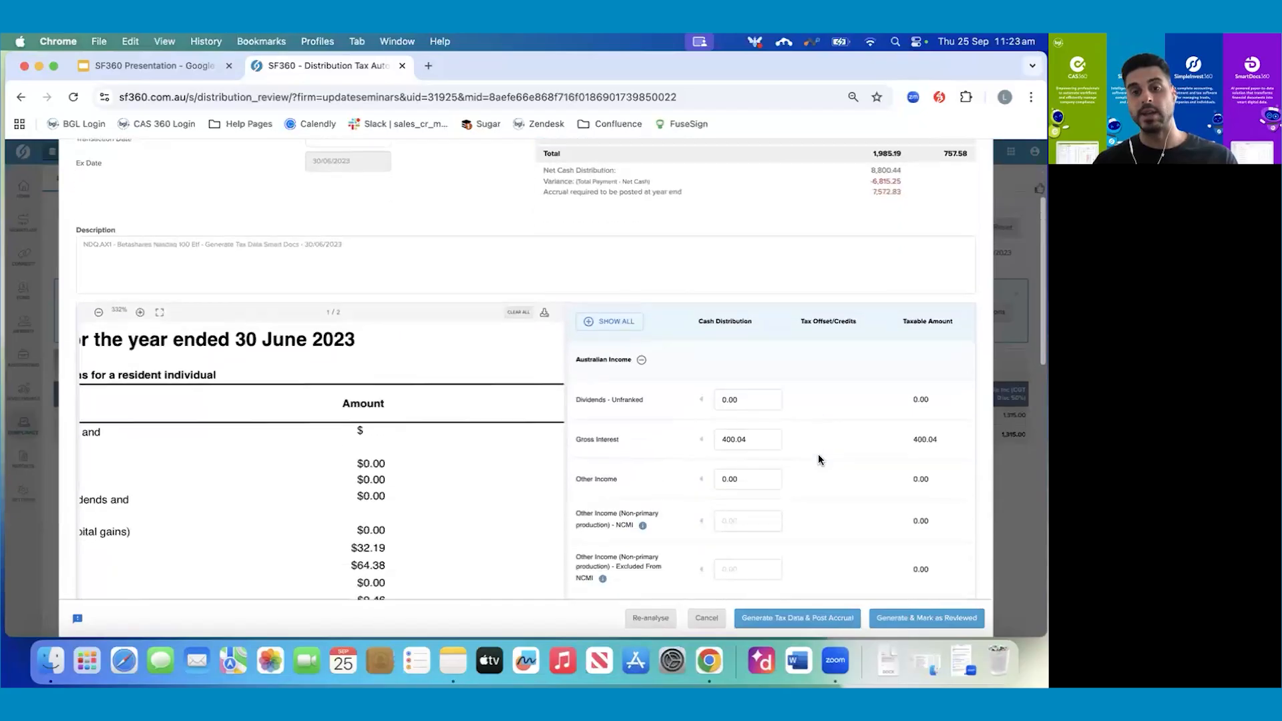
{"action": "scroll", "coordinate": [819, 460], "scroll_direction": "down", "scroll_amount": 6}
{"action": "scroll", "coordinate": [819, 460], "scroll_direction": "up", "scroll_amount": 1}
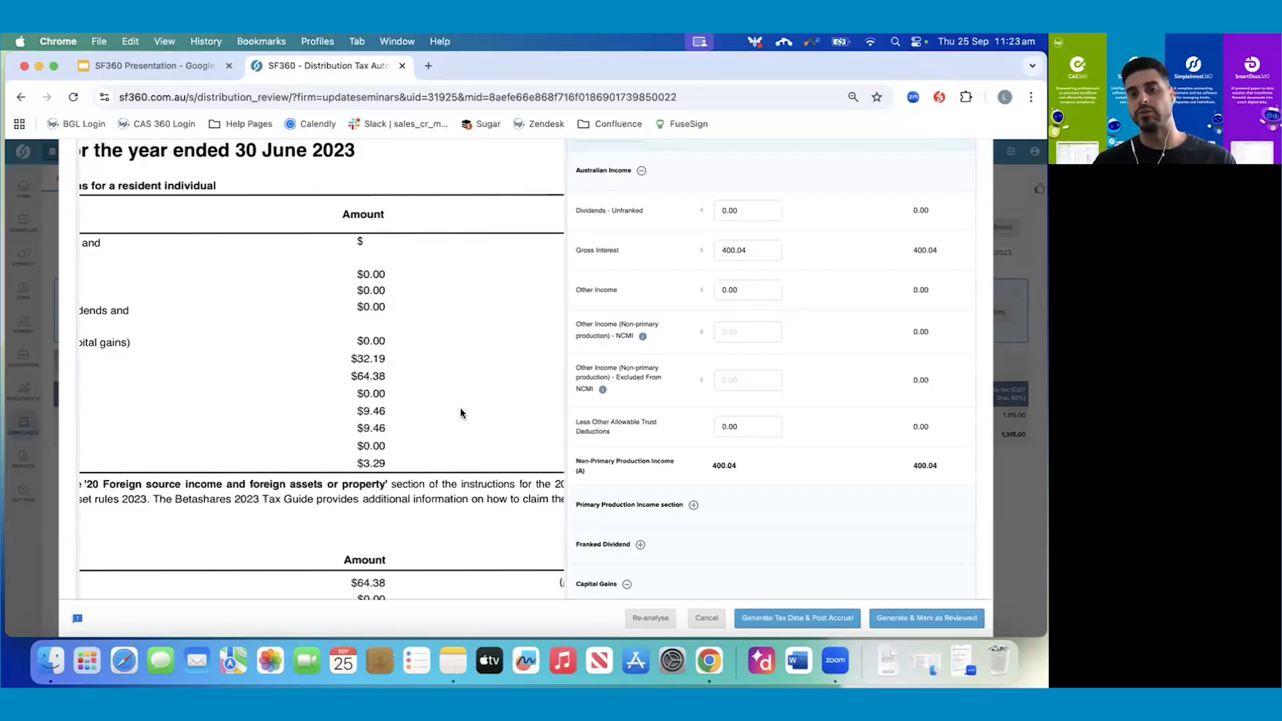
{"action": "scroll", "coordinate": [461, 412], "scroll_direction": "left", "scroll_amount": 5}
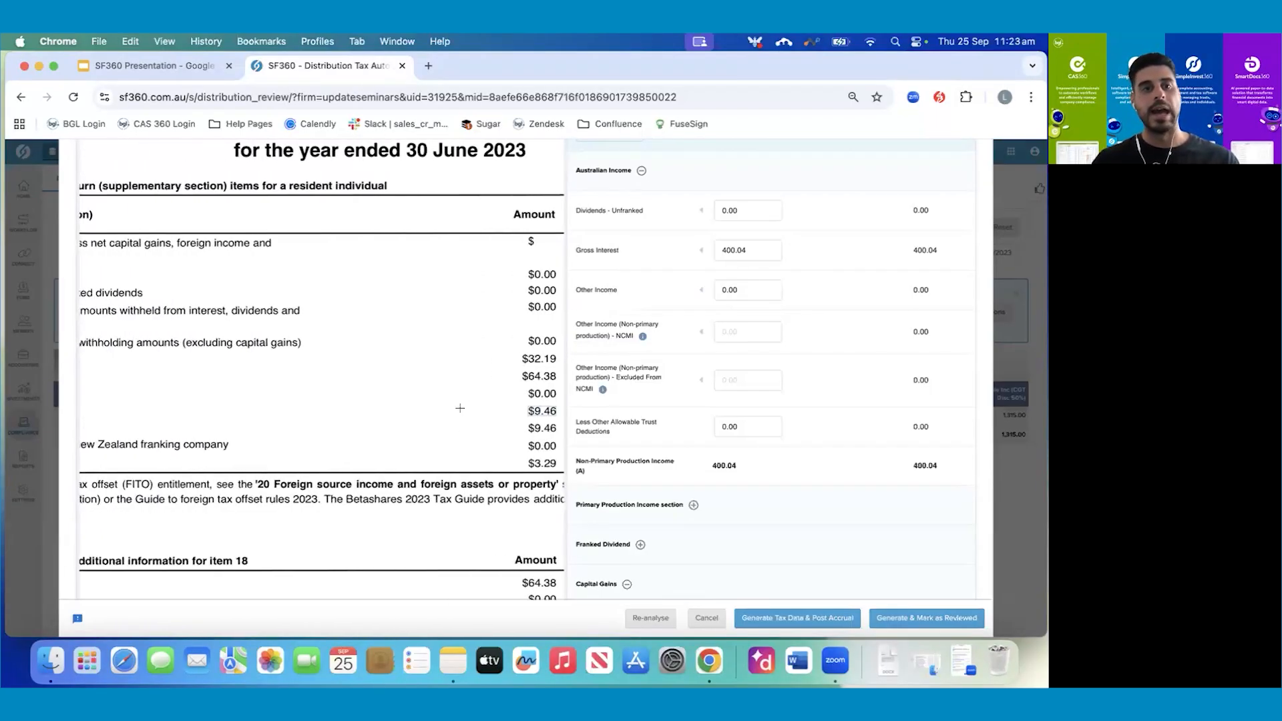
{"action": "scroll", "coordinate": [460, 413], "scroll_direction": "left", "scroll_amount": 3}
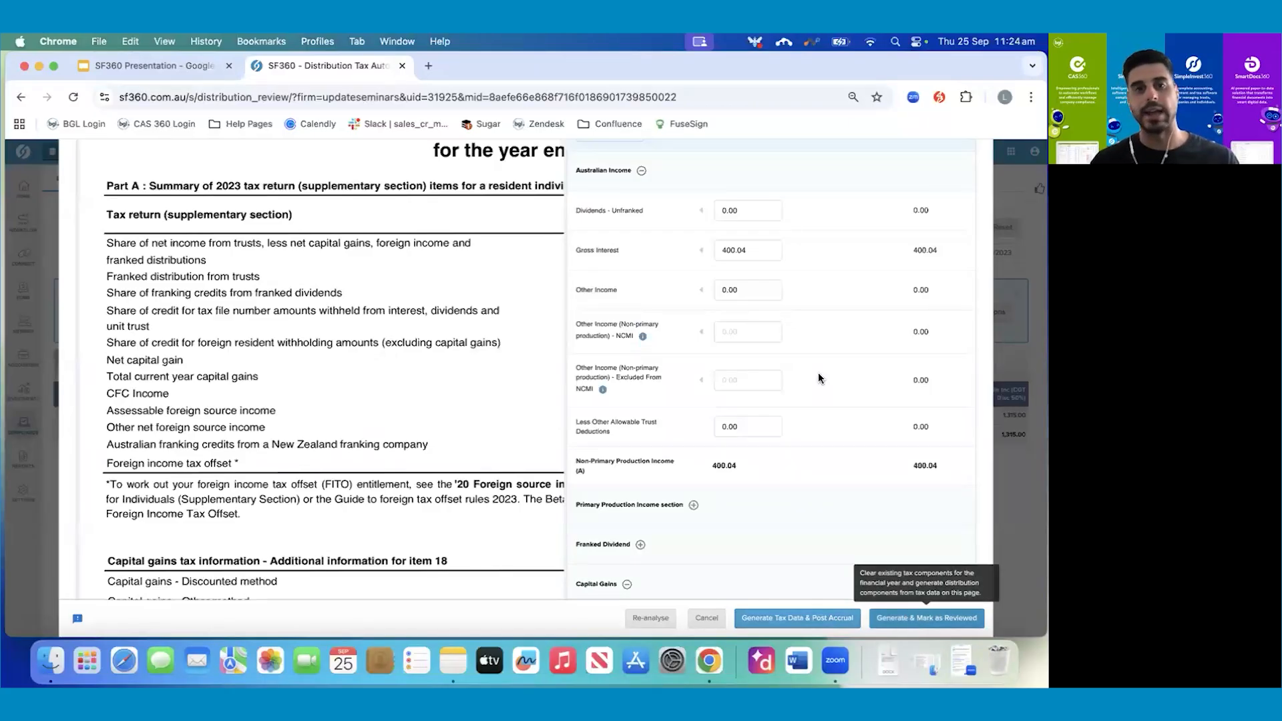
{"action": "scroll", "coordinate": [821, 378], "scroll_direction": "up", "scroll_amount": 5}
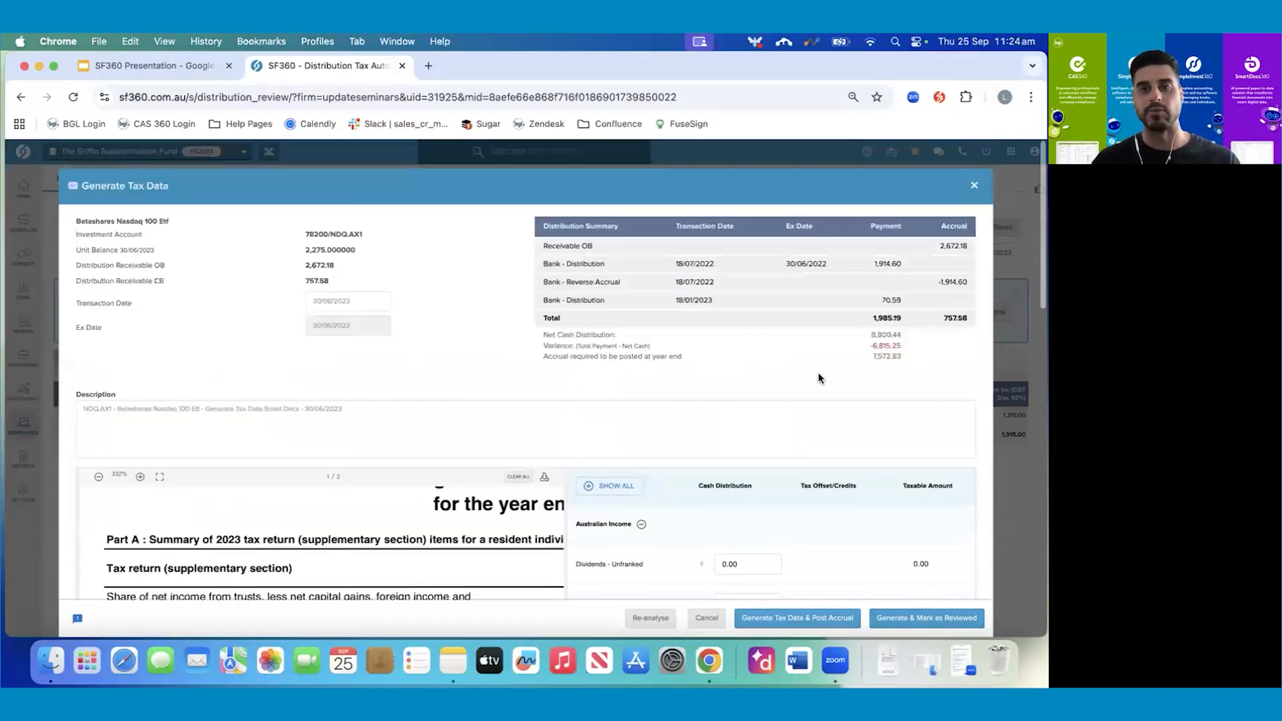
{"action": "left_click", "coordinate": [974, 187]}
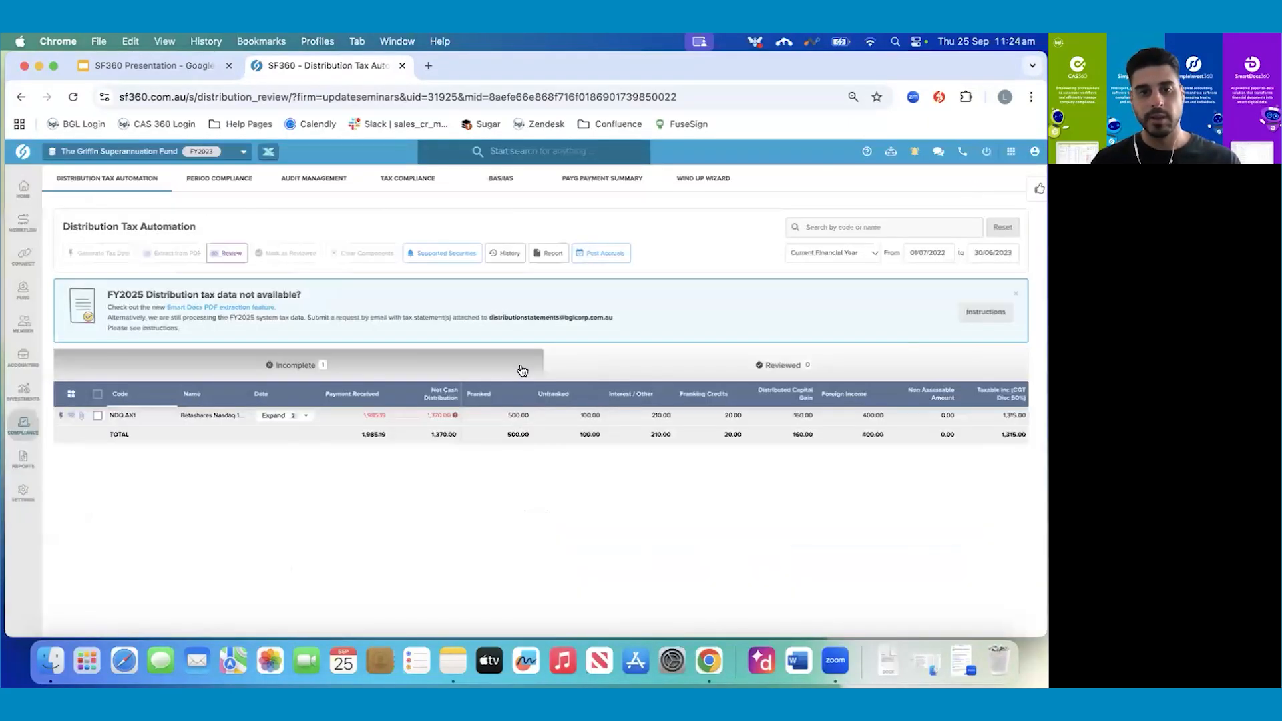
- Expand the NDQ.AX1 distribution into its dated payments, and return to the fund dashboard
{"action": "left_click", "coordinate": [305, 419]}
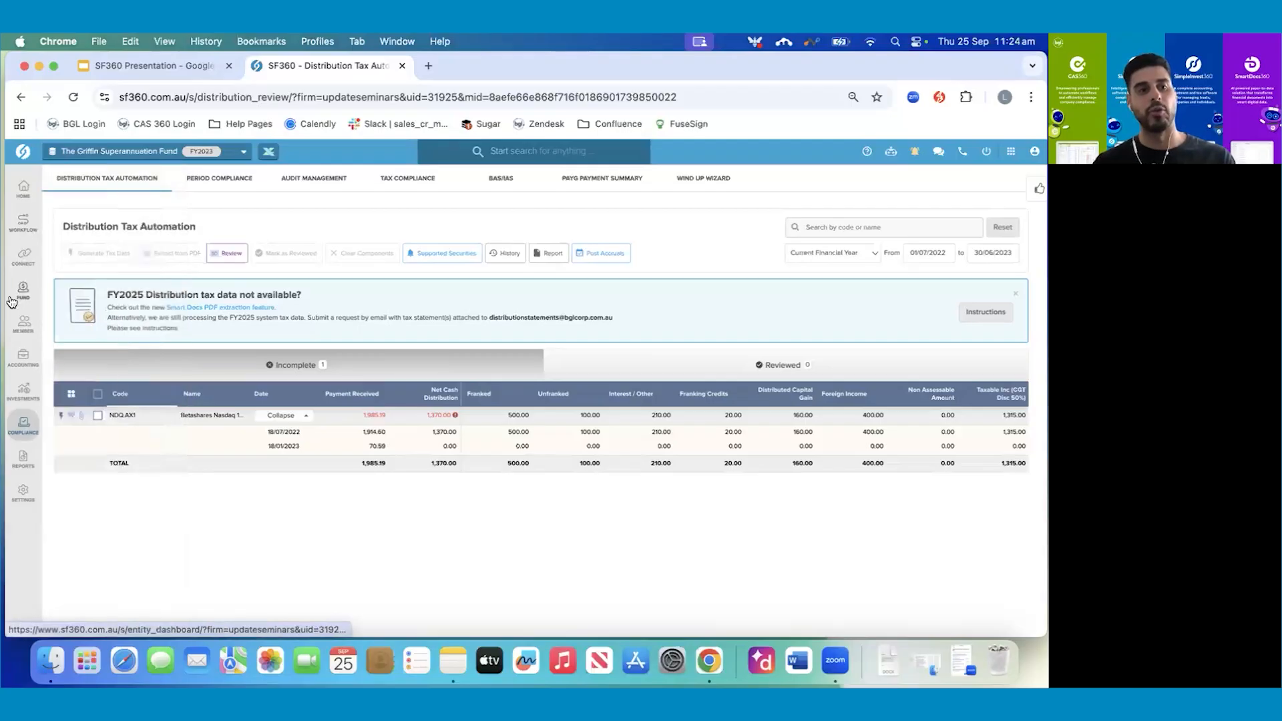
{"action": "mouse_move", "coordinate": [12, 302]}
{"action": "left_click", "coordinate": [77, 194]}
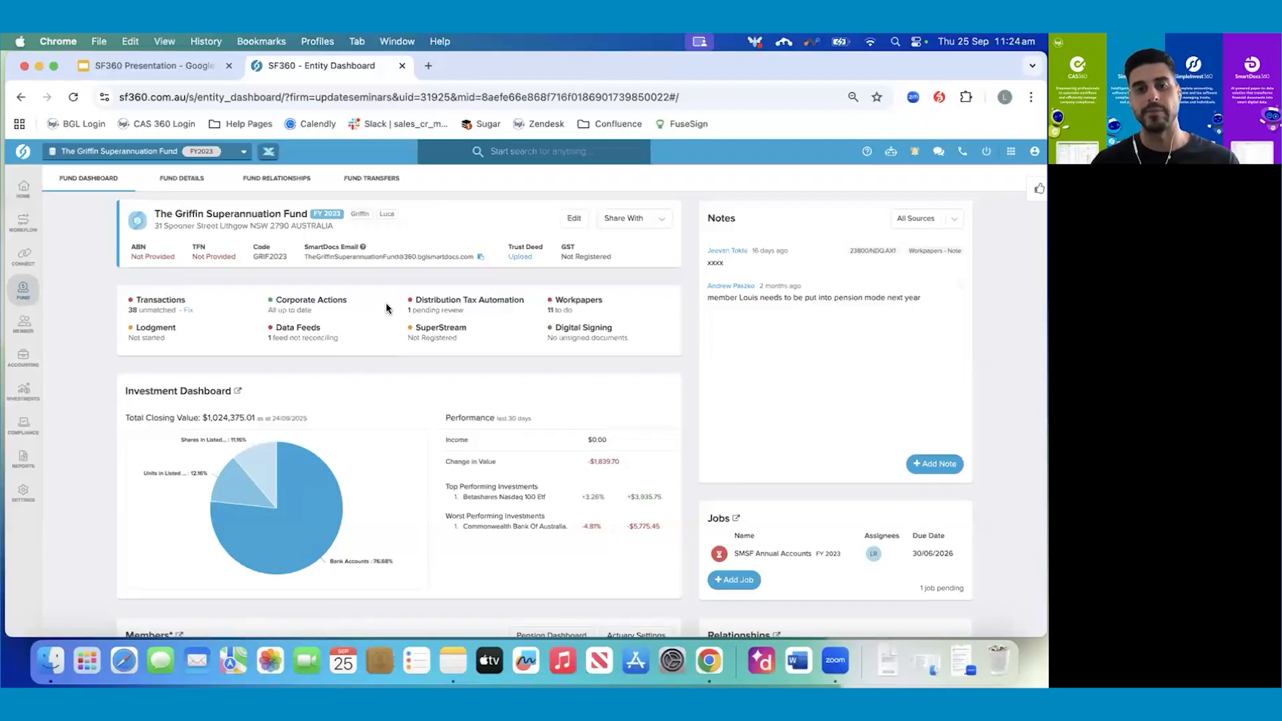
- Open the SMSF Annual Accounts FY 2023 job from the dashboard, review its details and task list, and go back without changes
{"action": "scroll", "coordinate": [581, 350], "scroll_direction": "down", "scroll_amount": 2}
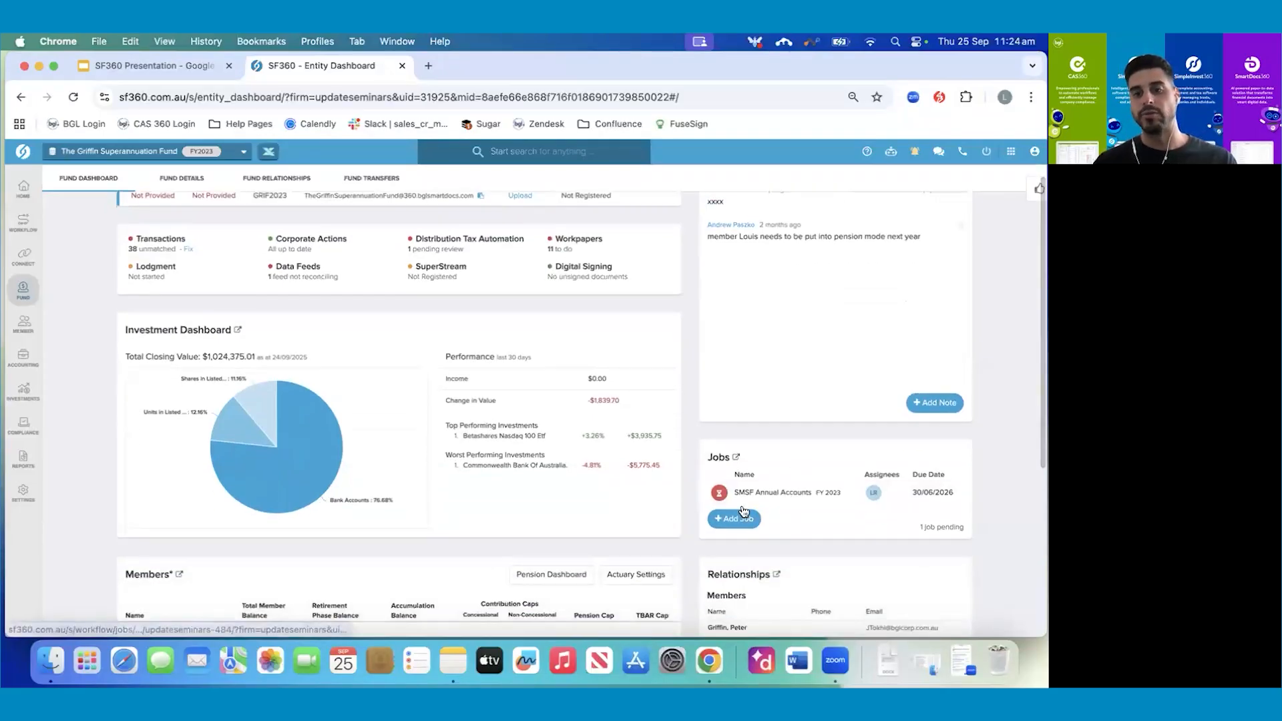
{"action": "left_click", "coordinate": [796, 494]}
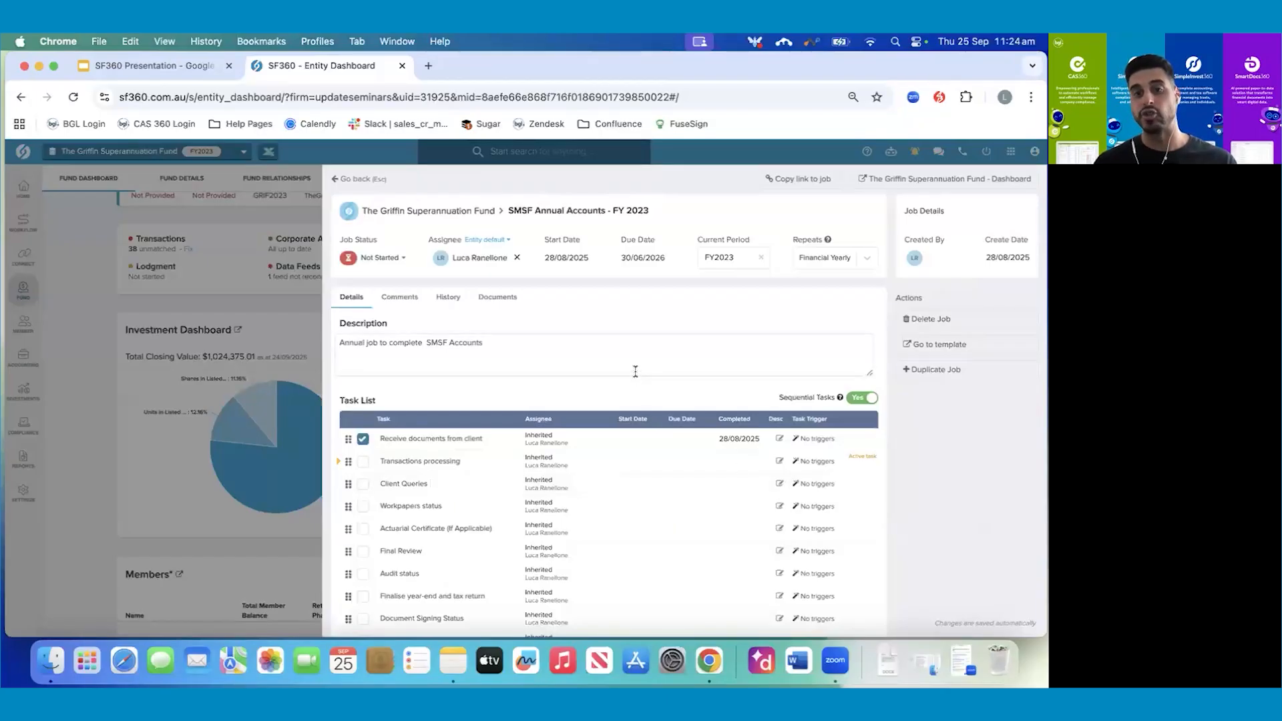
{"action": "scroll", "coordinate": [637, 374], "scroll_direction": "down", "scroll_amount": 3}
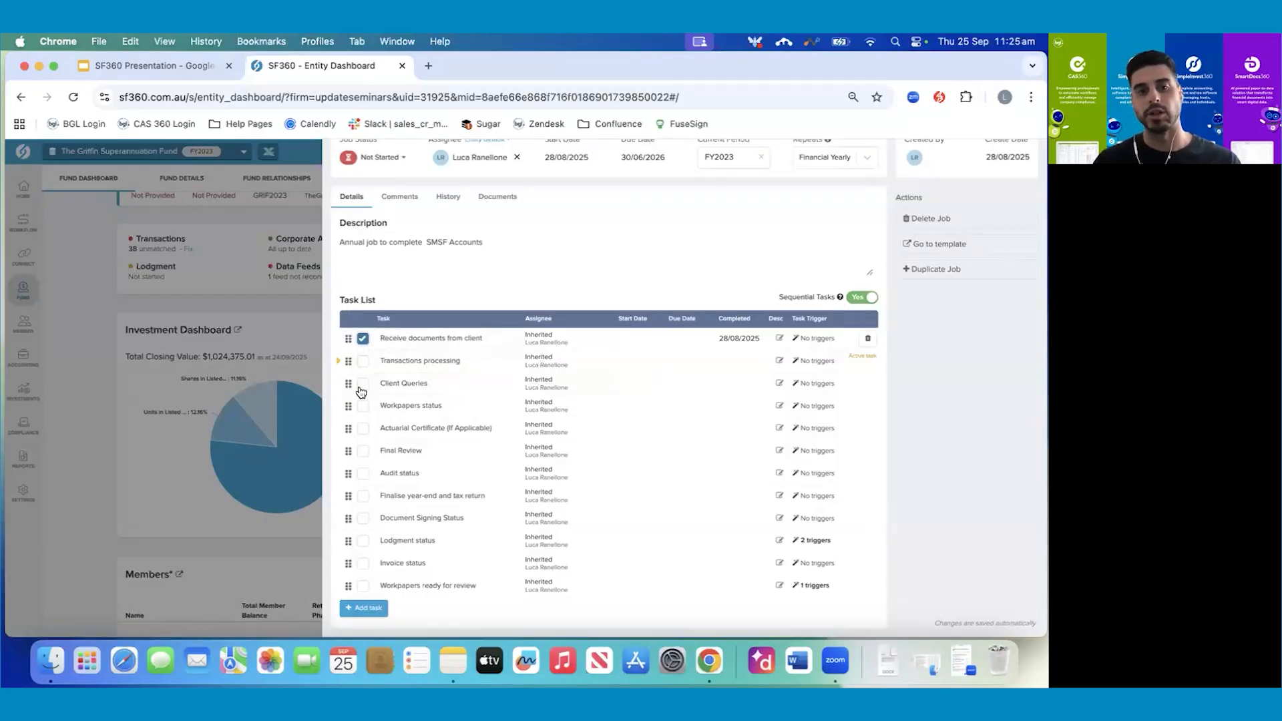
{"action": "scroll", "coordinate": [362, 391], "scroll_direction": "up", "scroll_amount": 3}
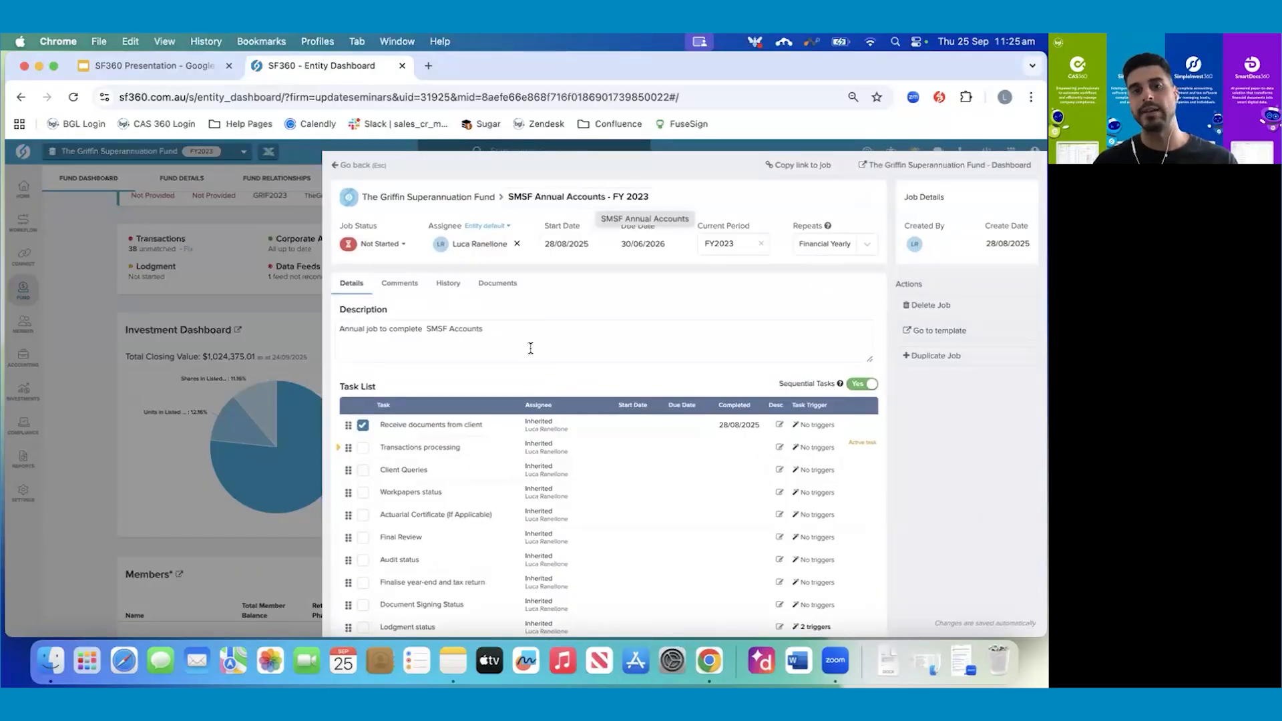
{"action": "scroll", "coordinate": [530, 346], "scroll_direction": "down", "scroll_amount": 3}
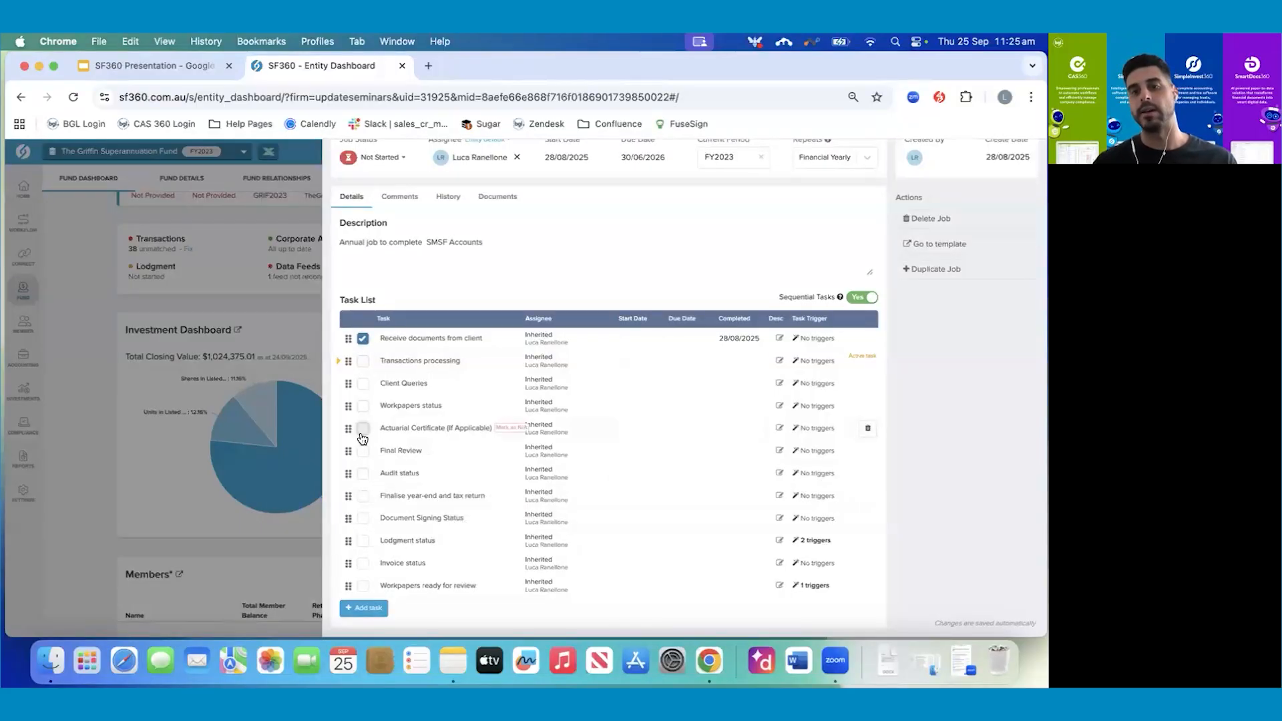
{"action": "scroll", "coordinate": [548, 270], "scroll_direction": "up", "scroll_amount": 3}
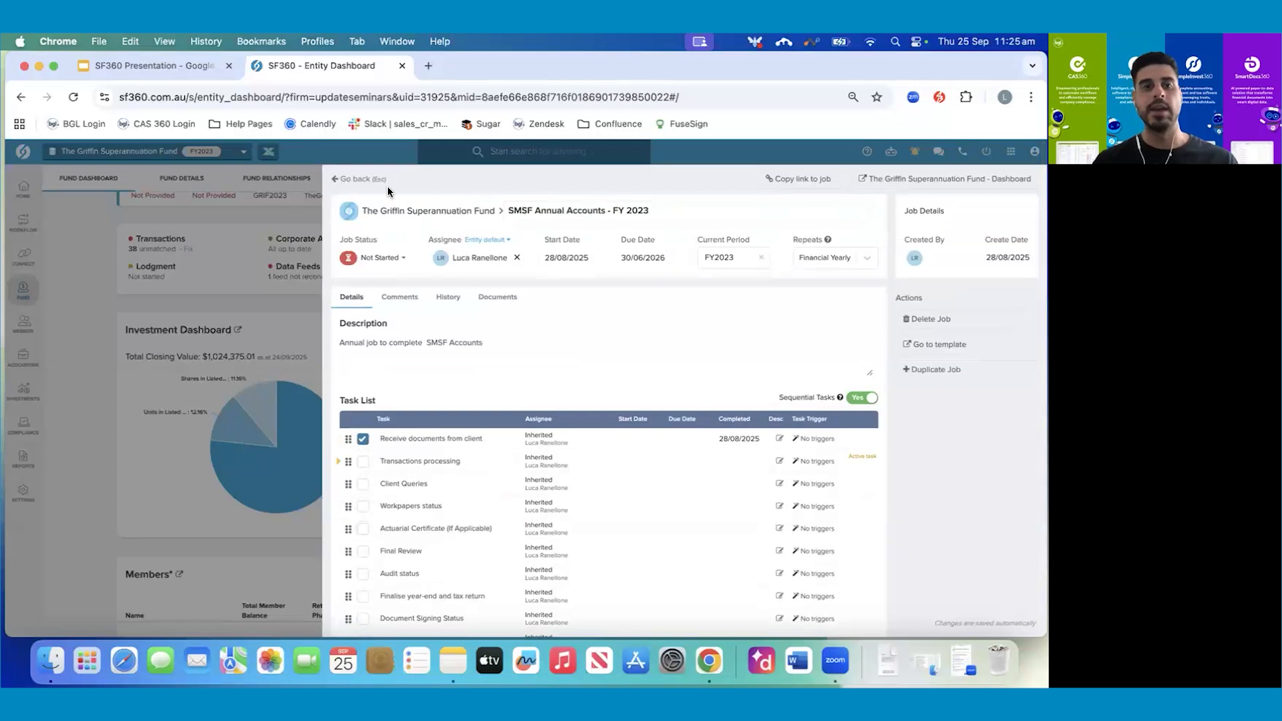
{"action": "left_click", "coordinate": [368, 181]}
- Go to the fund's workpapers and generate a new 2025 workpaper pack with a reviewer assigned, dismissing the report error notice
{"action": "left_click", "coordinate": [573, 241]}
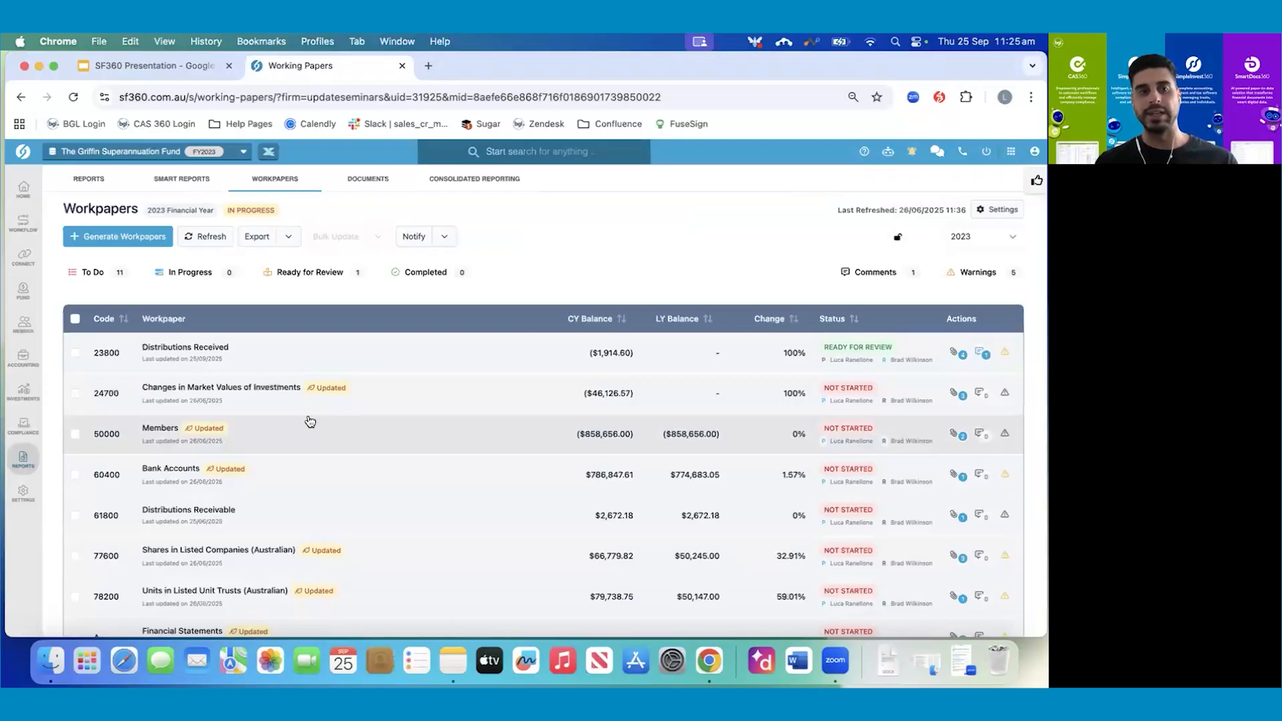
{"action": "left_click", "coordinate": [82, 238]}
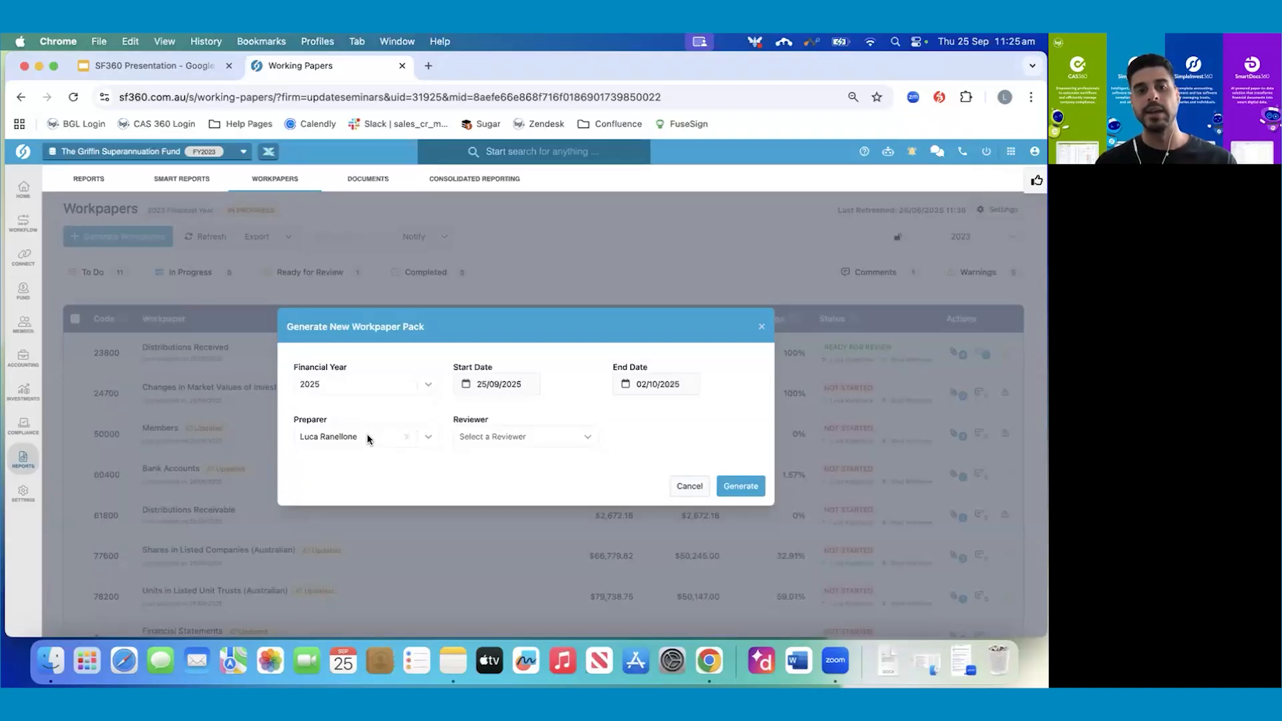
{"action": "left_click", "coordinate": [541, 445]}
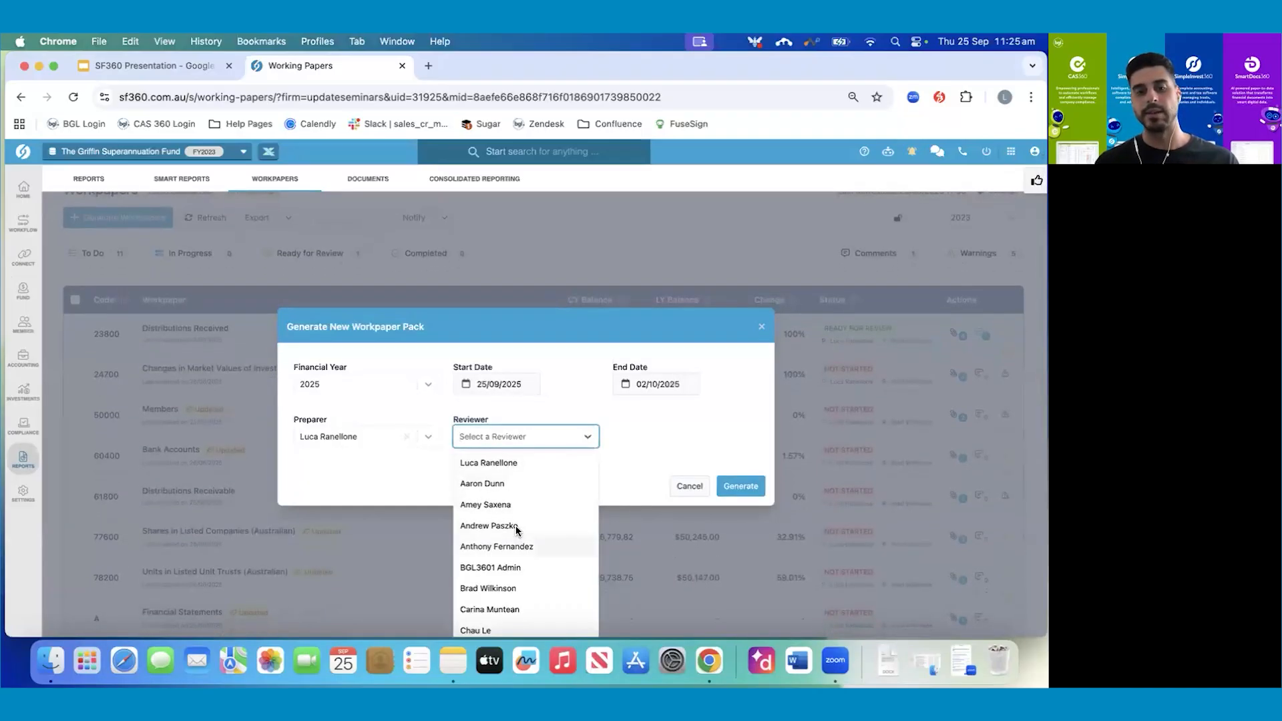
{"action": "left_click", "coordinate": [515, 546]}
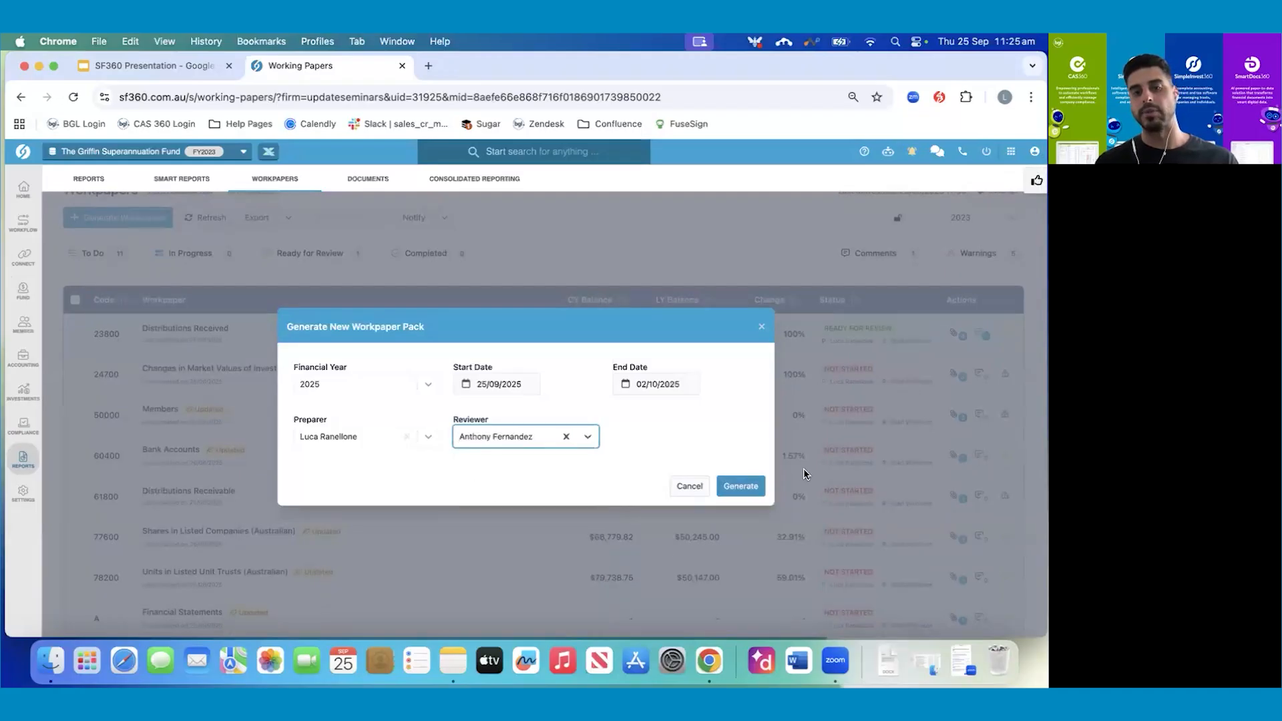
{"action": "left_click", "coordinate": [740, 493]}
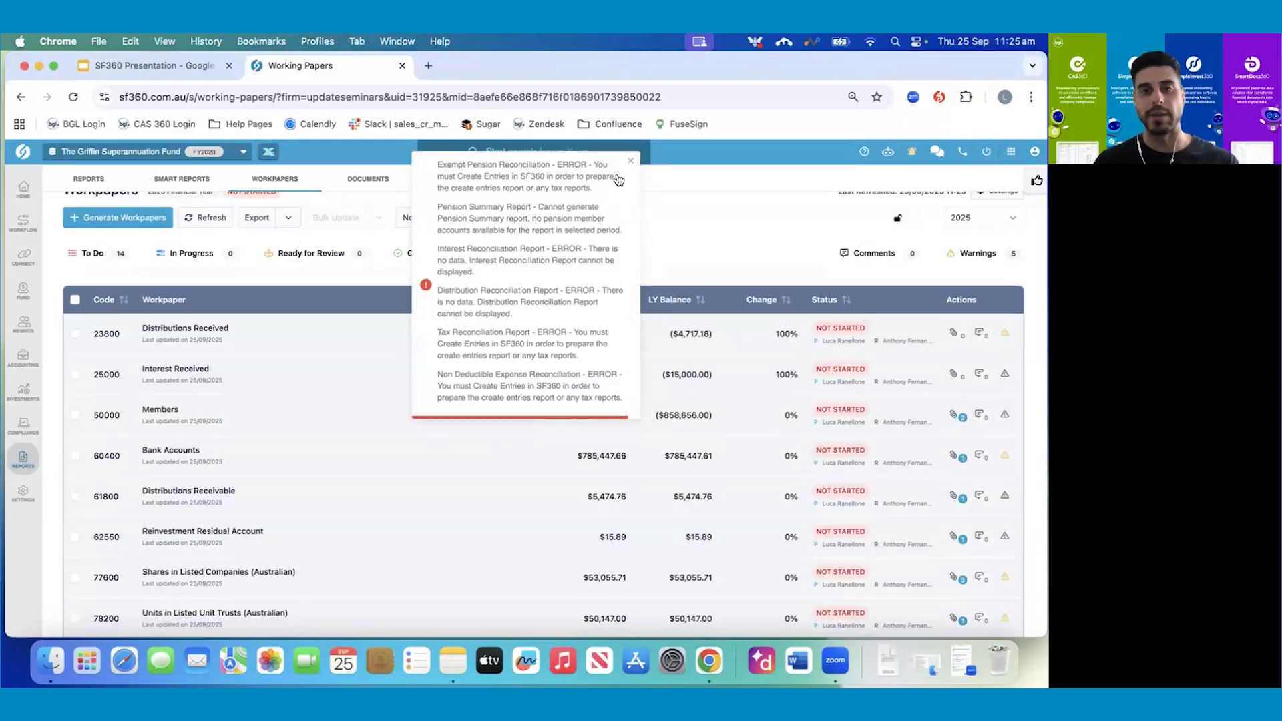
{"action": "left_click", "coordinate": [631, 161]}
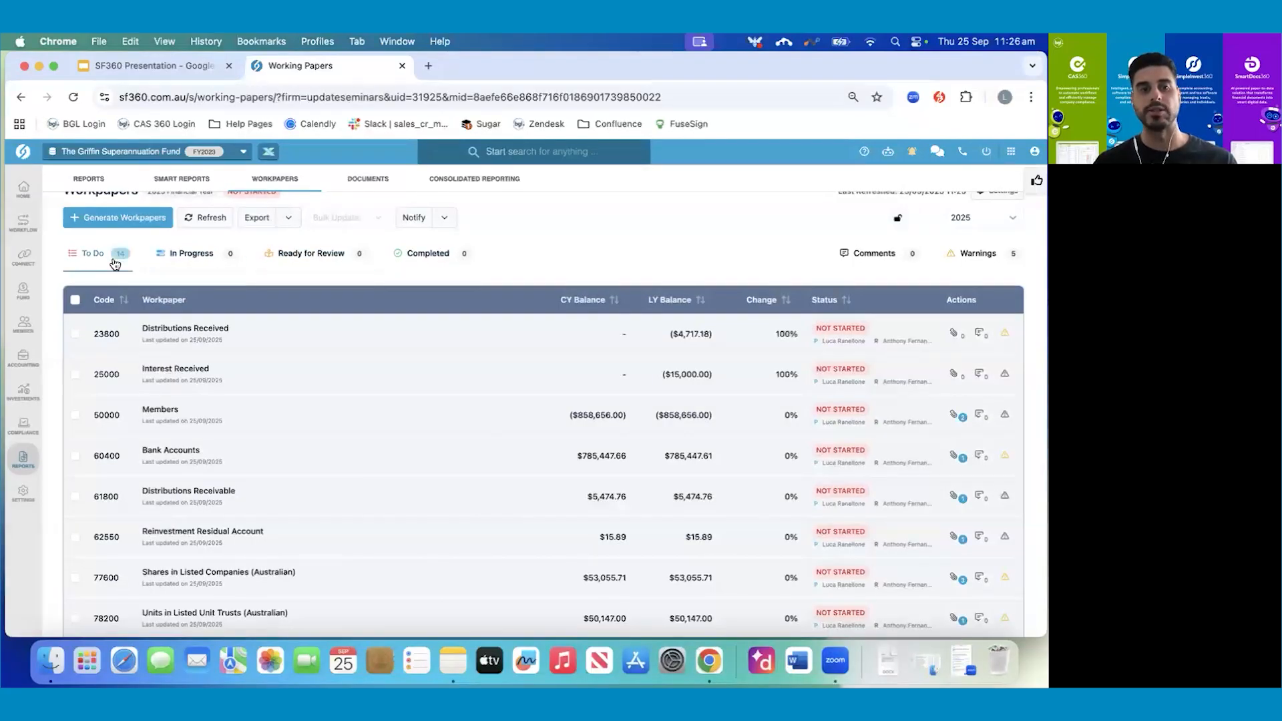
- Check the 2025 workpapers that are In Progress and Ready for Review, and return to the To Do list
{"action": "left_click", "coordinate": [191, 254]}
{"action": "left_click", "coordinate": [291, 256]}
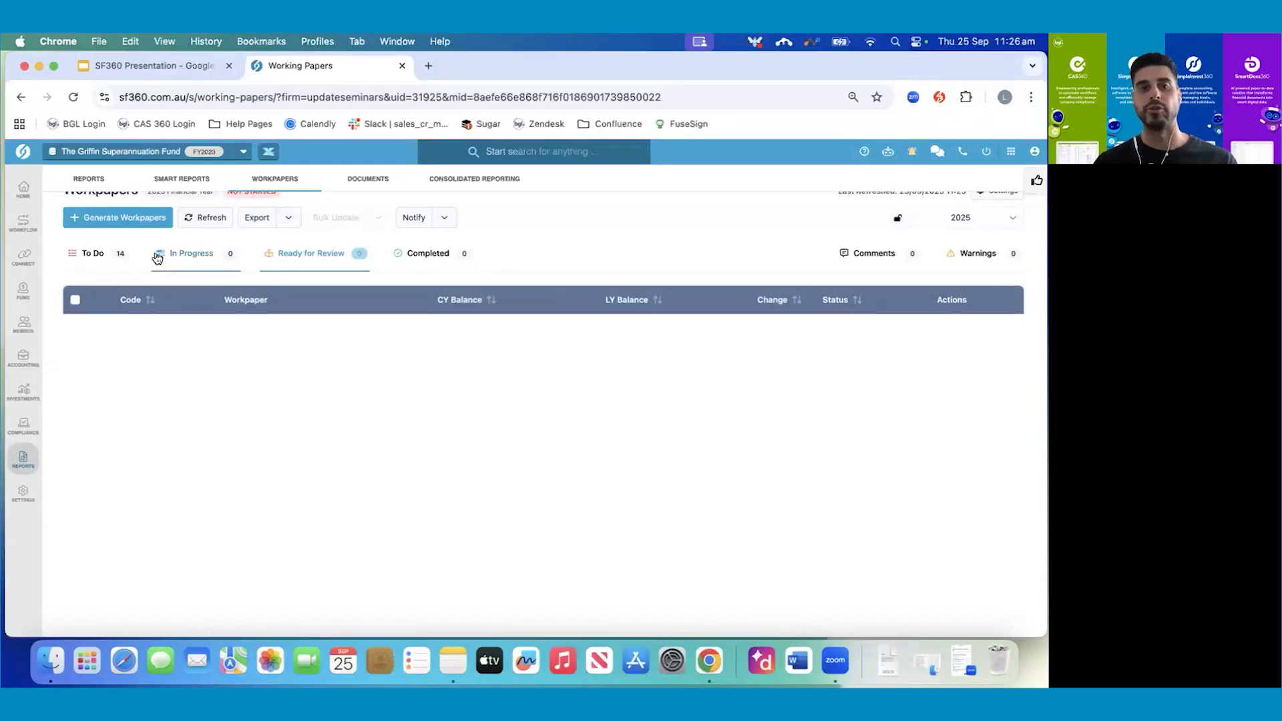
{"action": "left_click", "coordinate": [92, 253]}
{"action": "scroll", "coordinate": [851, 265], "scroll_direction": "up", "scroll_amount": 1}
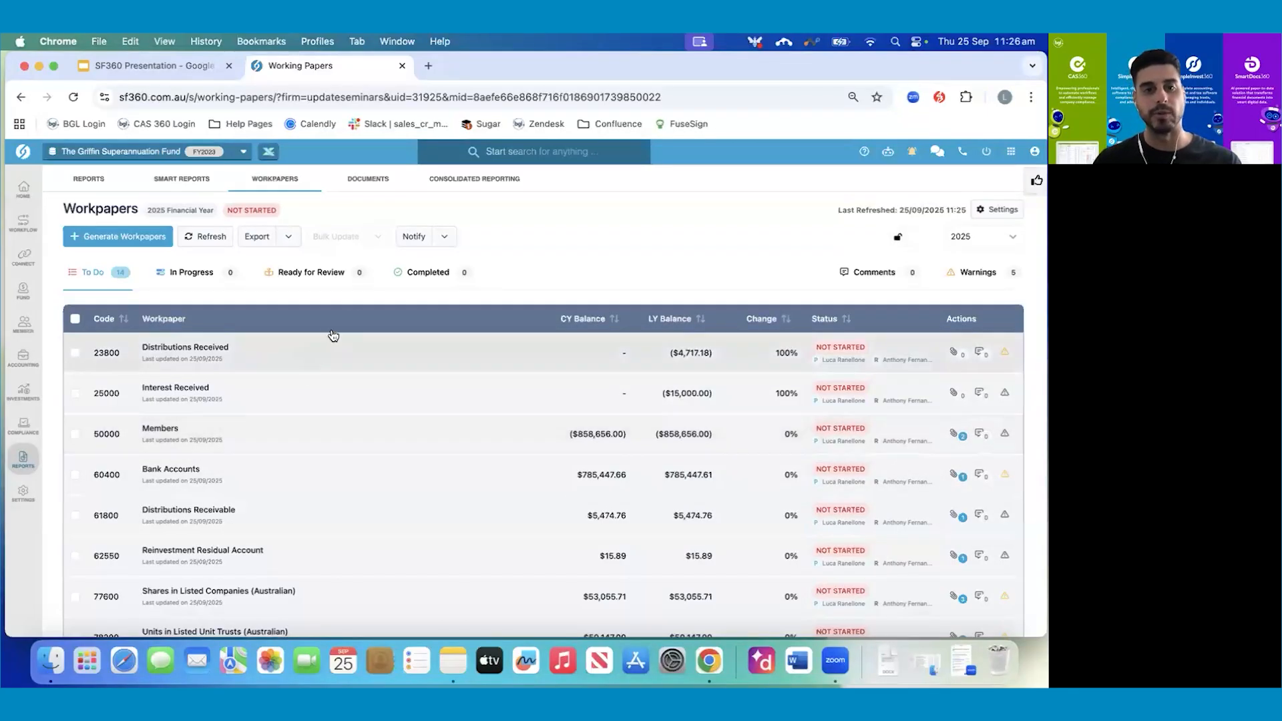
- Review the workpaper export options and the preparer and reviewer notification options without choosing any
{"action": "left_click", "coordinate": [286, 238]}
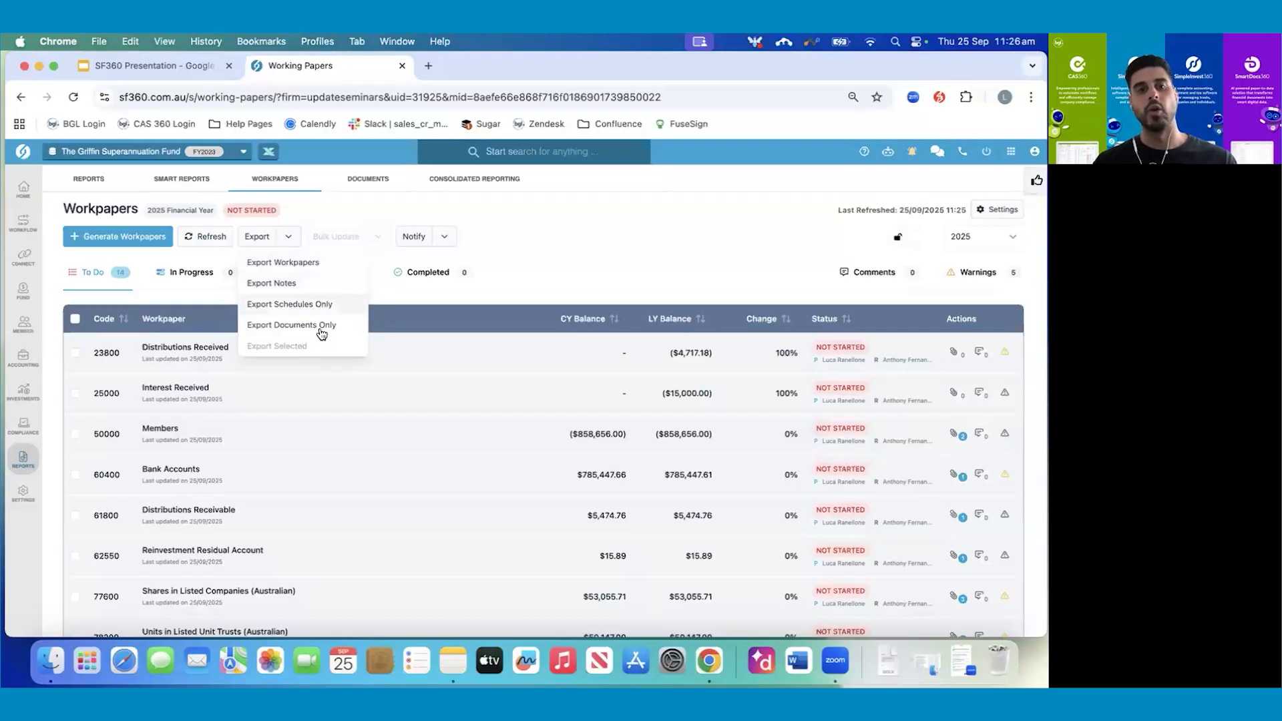
{"action": "left_click", "coordinate": [519, 231]}
{"action": "left_click", "coordinate": [445, 236]}
{"action": "mouse_move", "coordinate": [442, 265]}
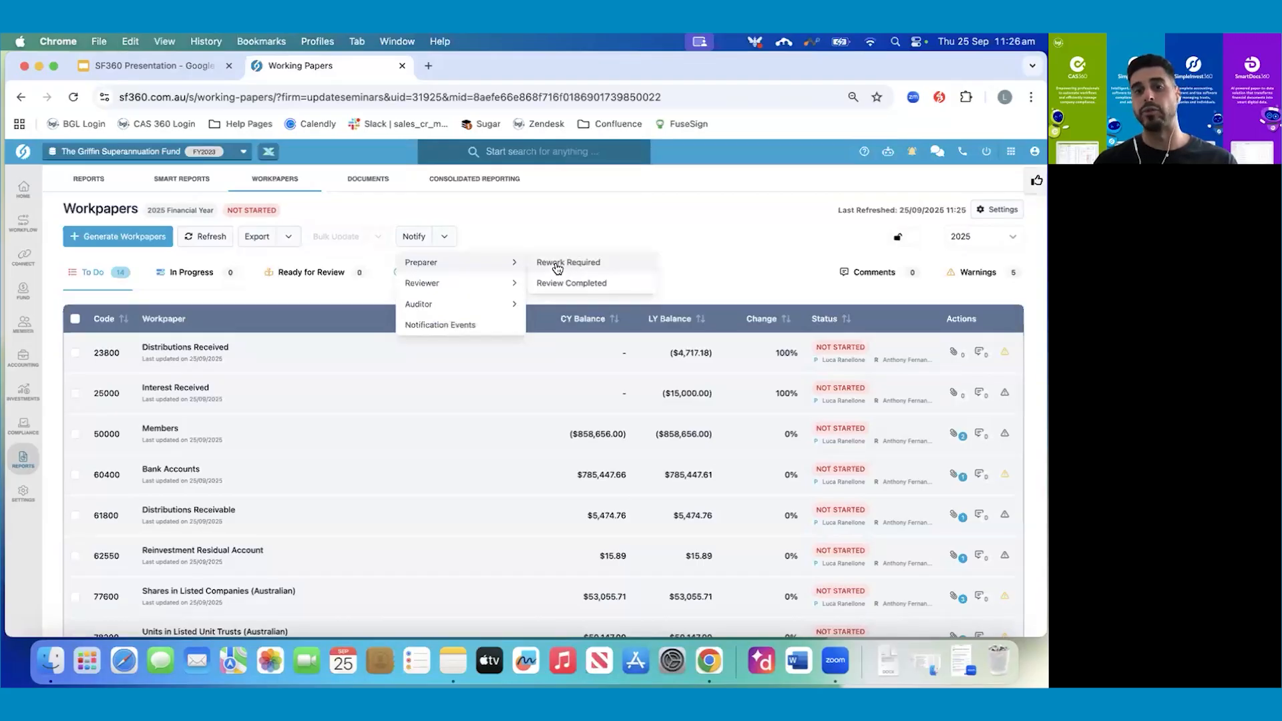
{"action": "mouse_move", "coordinate": [519, 285]}
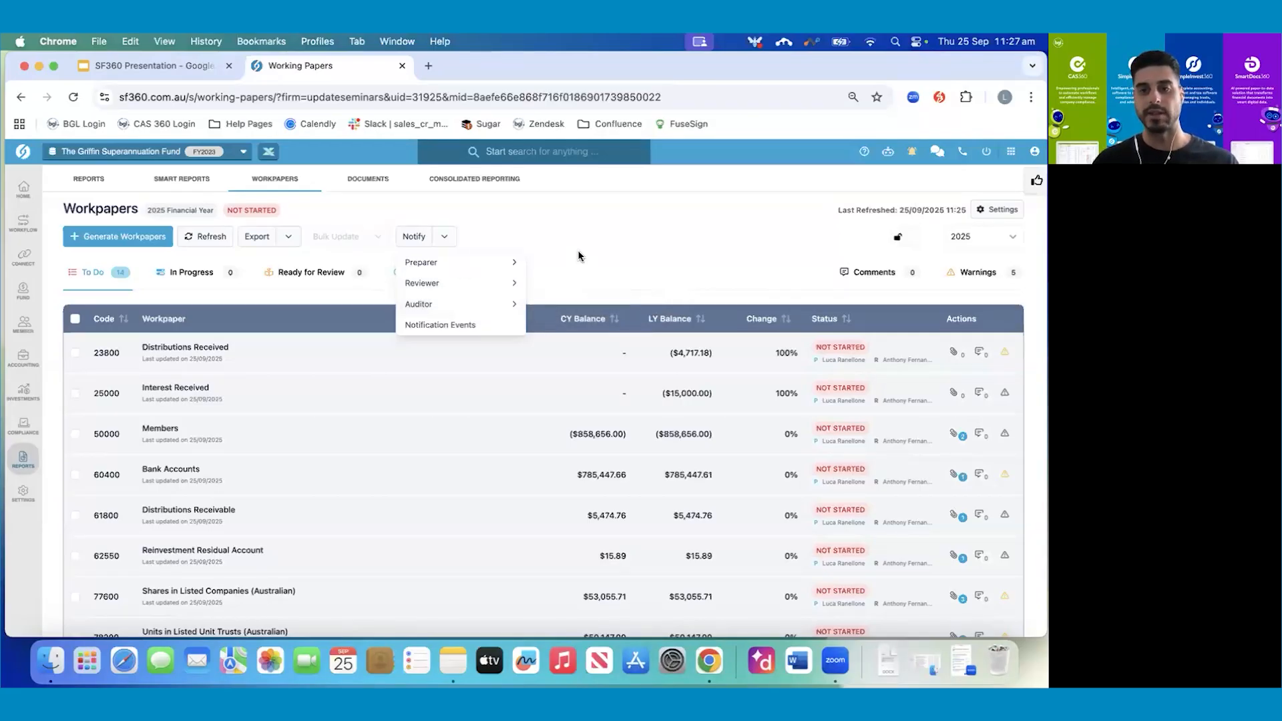
{"action": "left_click", "coordinate": [564, 269]}
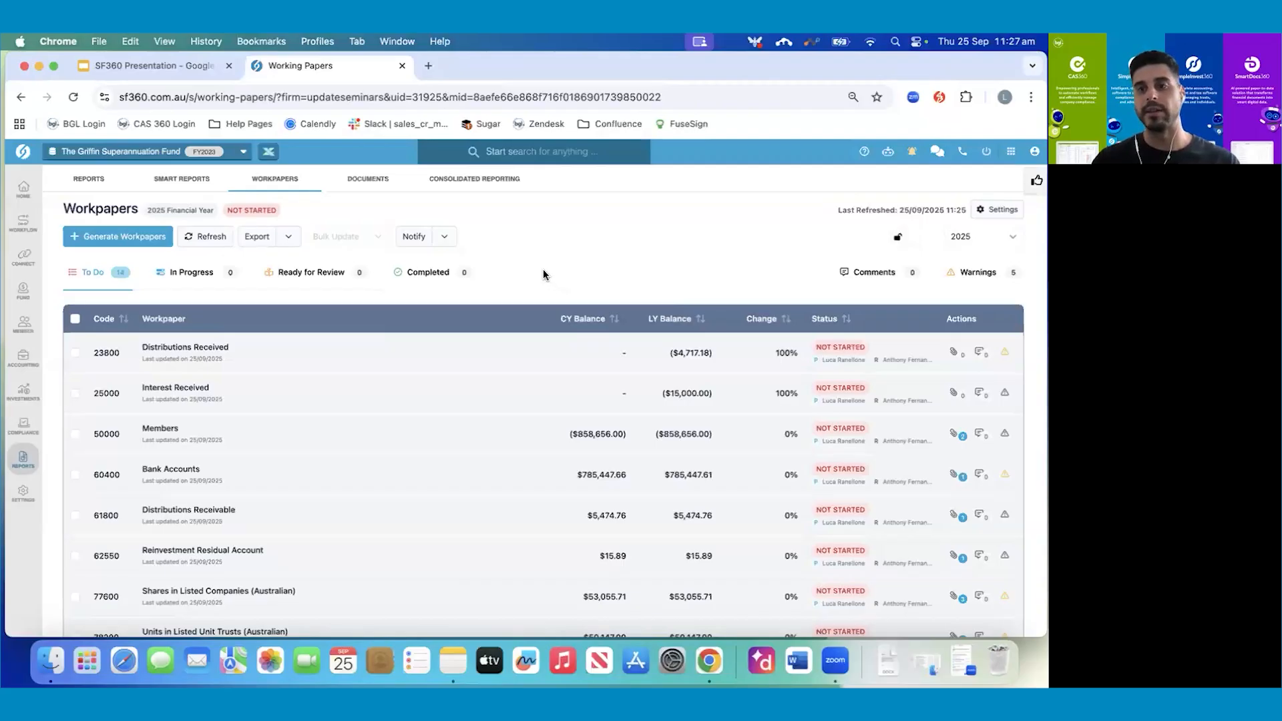
{"action": "scroll", "coordinate": [543, 269], "scroll_direction": "down", "scroll_amount": 1}
{"action": "scroll", "coordinate": [543, 270], "scroll_direction": "up", "scroll_amount": 1}
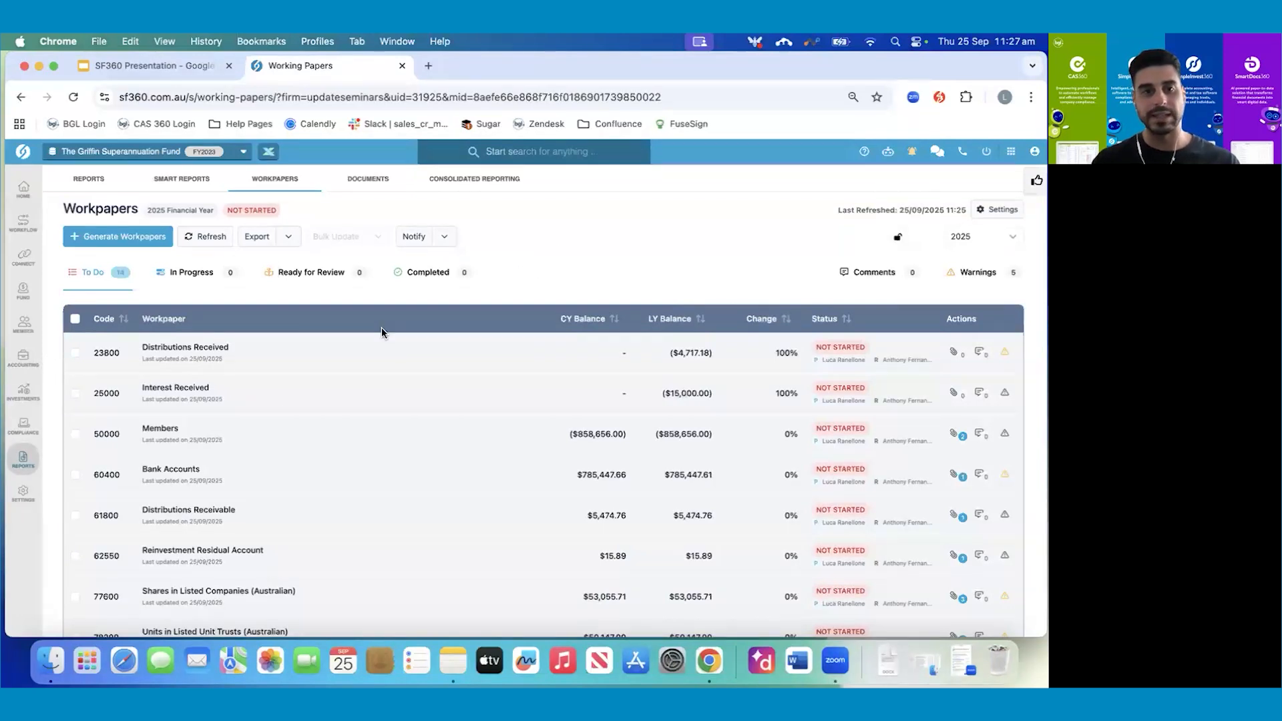
- Switch to the 2021 workpapers and open the Dividends Received workpaper at its account breakdown
{"action": "left_click", "coordinate": [972, 237]}
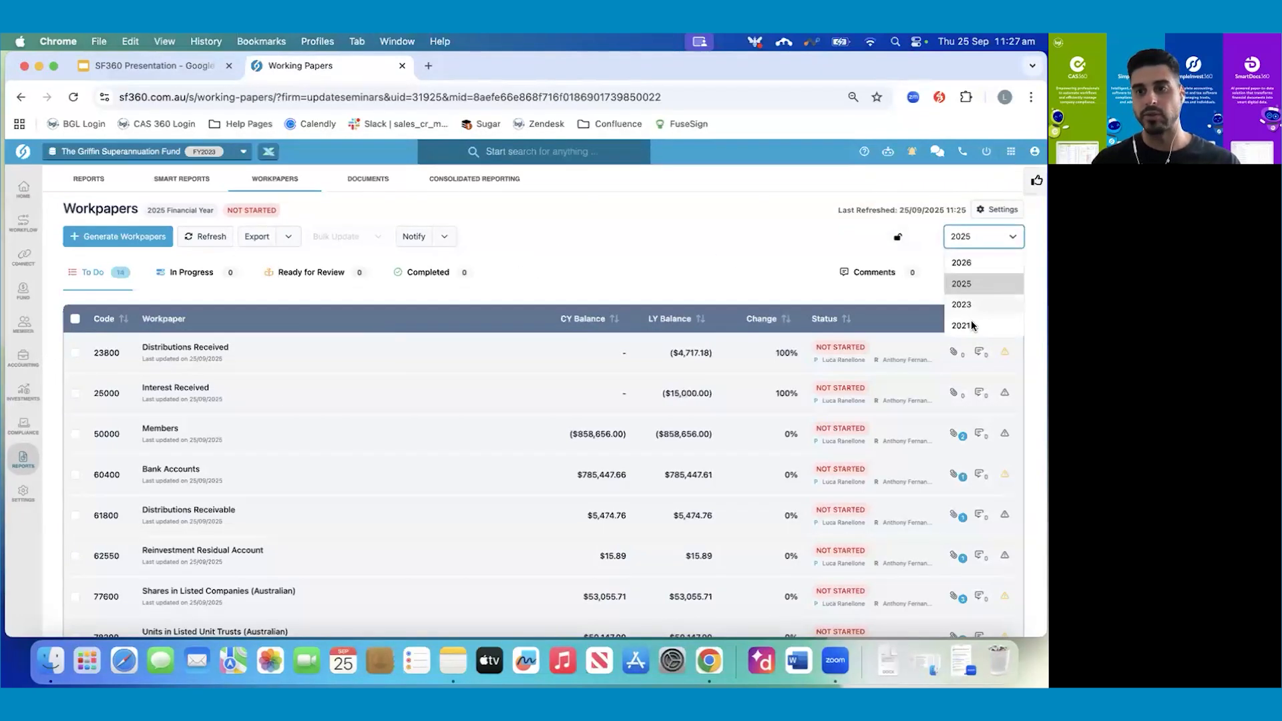
{"action": "left_click", "coordinate": [971, 323]}
{"action": "scroll", "coordinate": [663, 291], "scroll_direction": "down", "scroll_amount": 2}
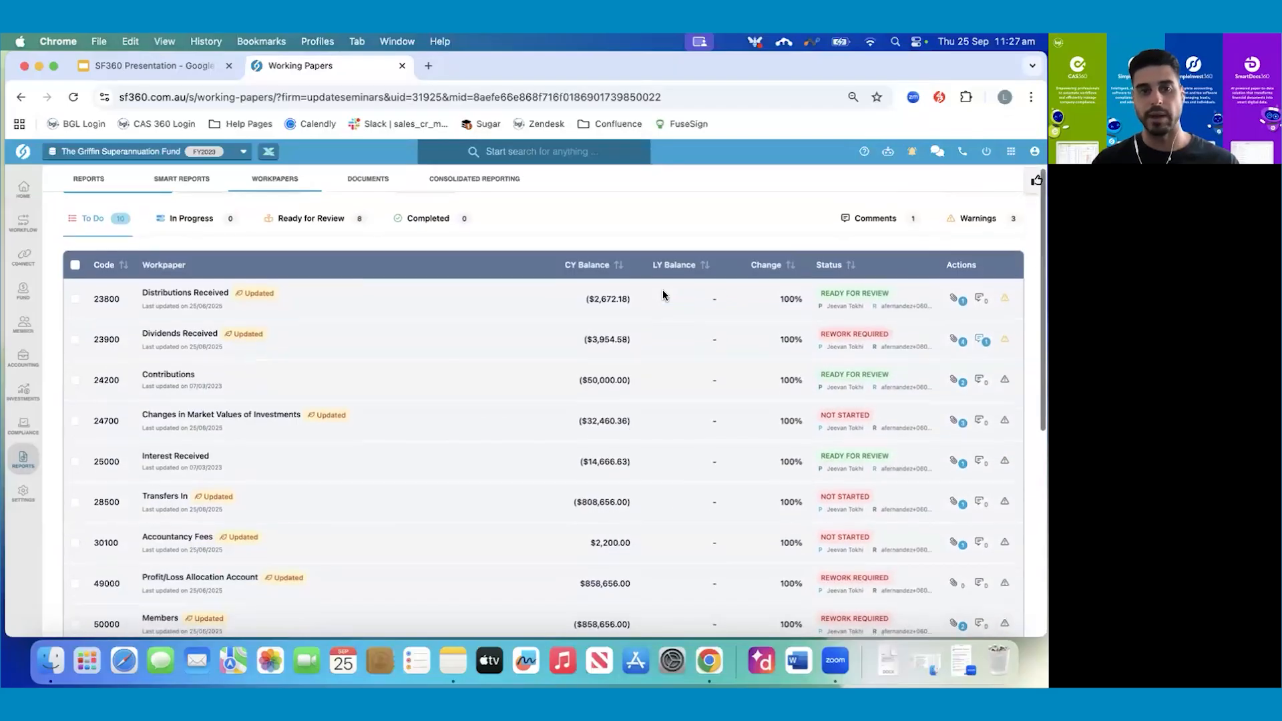
{"action": "scroll", "coordinate": [283, 299], "scroll_direction": "up", "scroll_amount": 1}
{"action": "scroll", "coordinate": [283, 300], "scroll_direction": "down", "scroll_amount": 1}
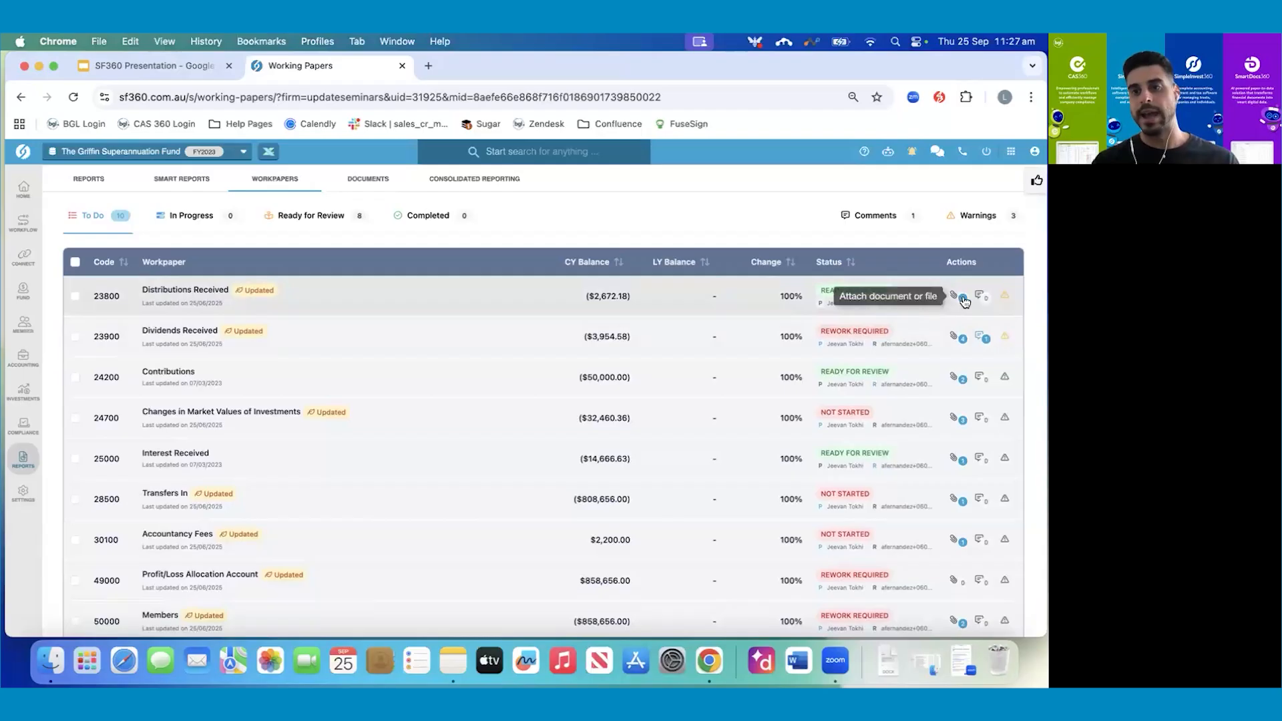
{"action": "left_click", "coordinate": [335, 337]}
{"action": "scroll", "coordinate": [284, 304], "scroll_direction": "down", "scroll_amount": 3}
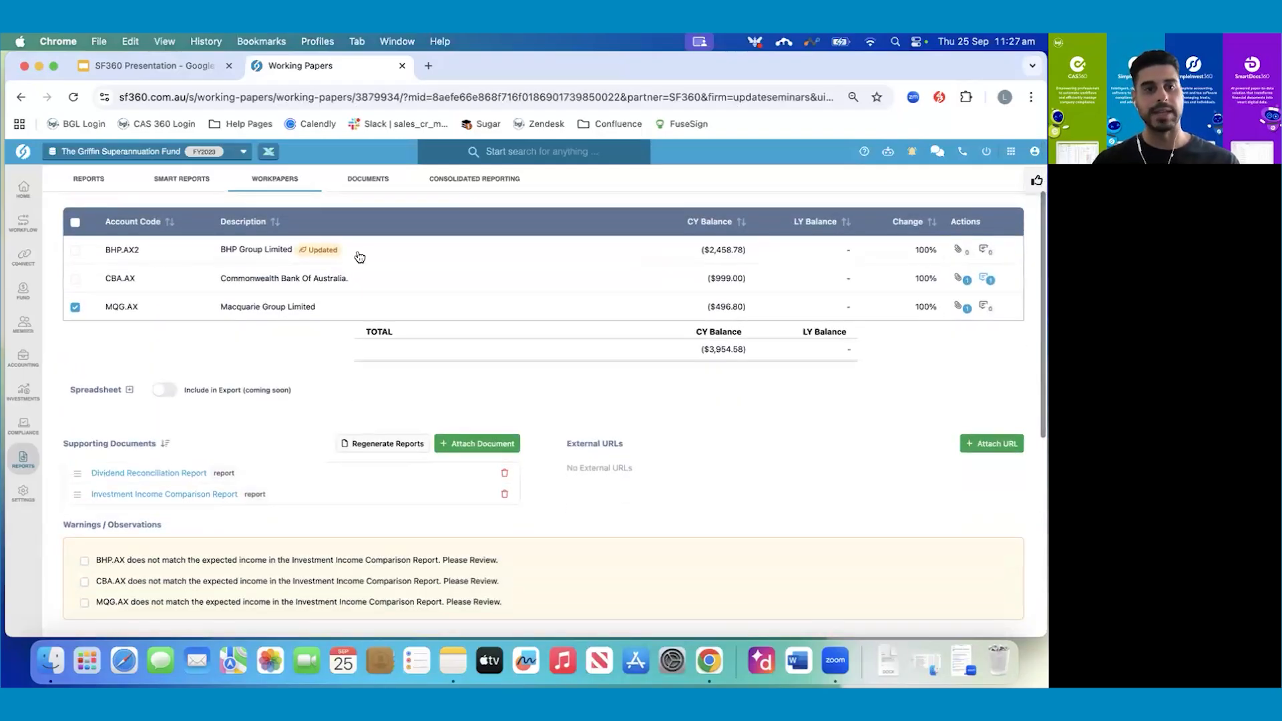
- View the dividend statements attached to the CBA.AX and MQG.AX accounts, closing each document after checking it
{"action": "left_click", "coordinate": [416, 280]}
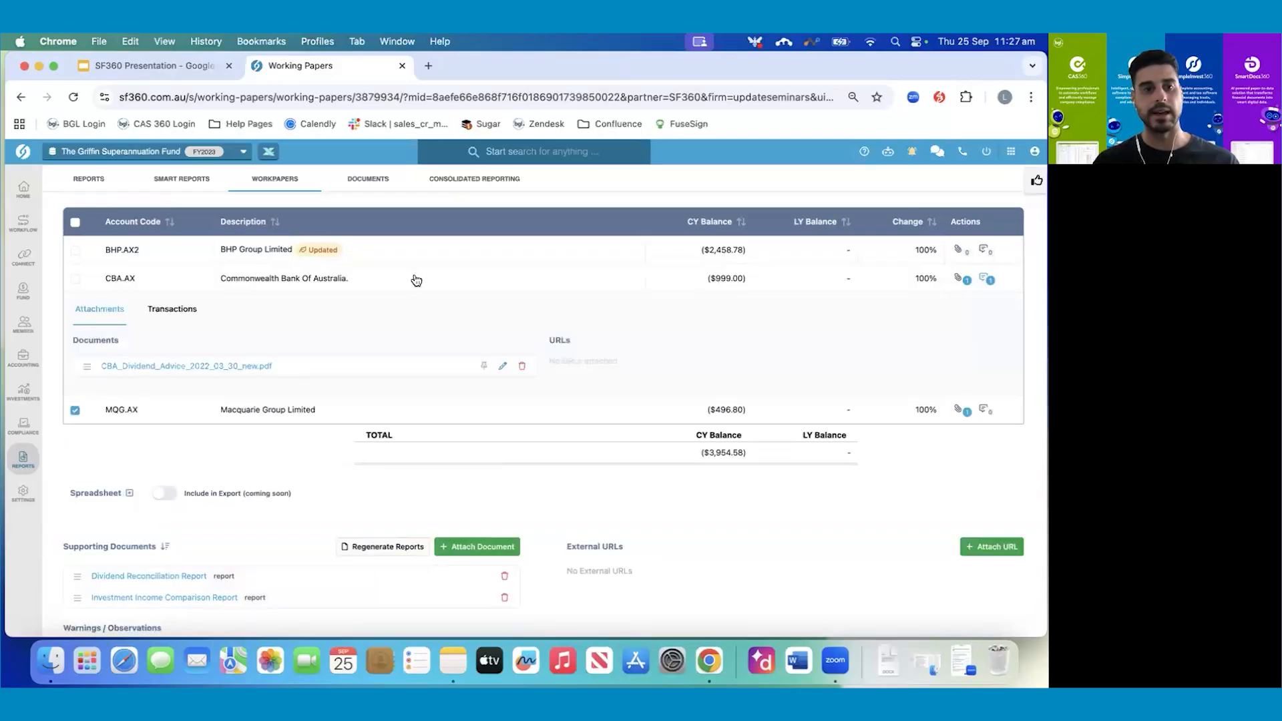
{"action": "left_click", "coordinate": [172, 367]}
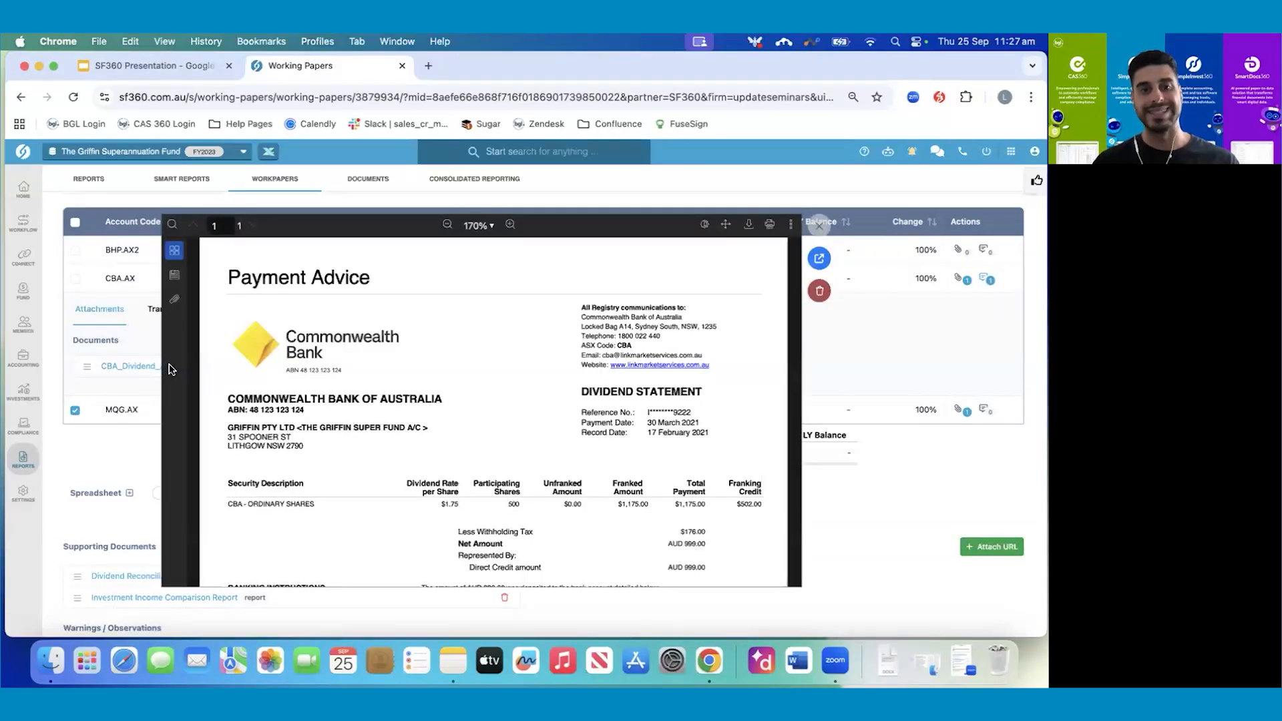
{"action": "left_click", "coordinate": [819, 227]}
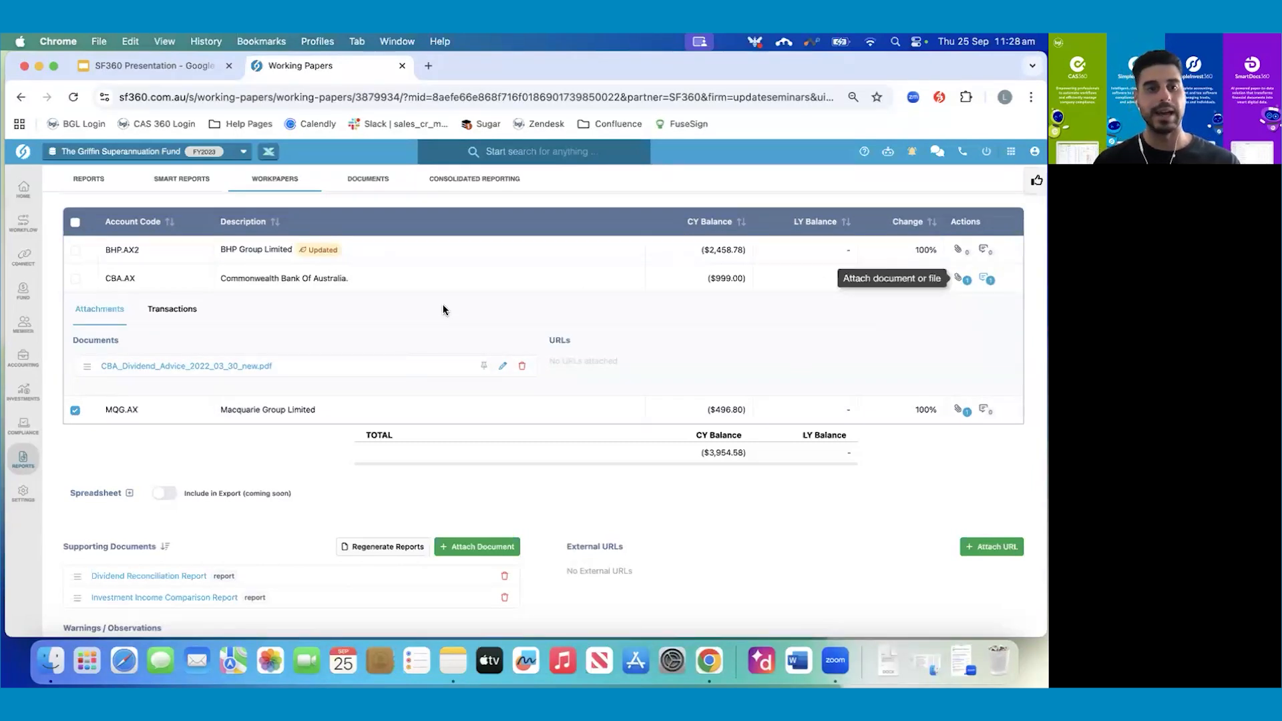
{"action": "left_click", "coordinate": [370, 287]}
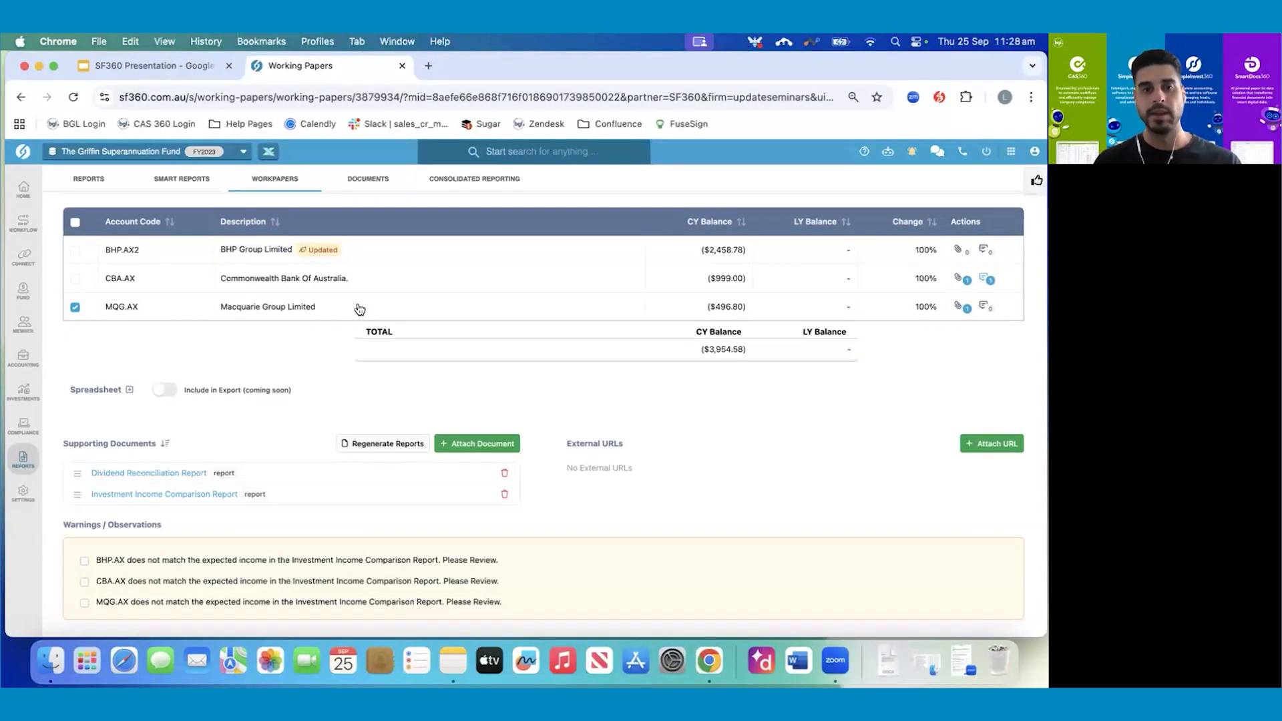
{"action": "left_click", "coordinate": [356, 307]}
{"action": "left_click", "coordinate": [179, 394]}
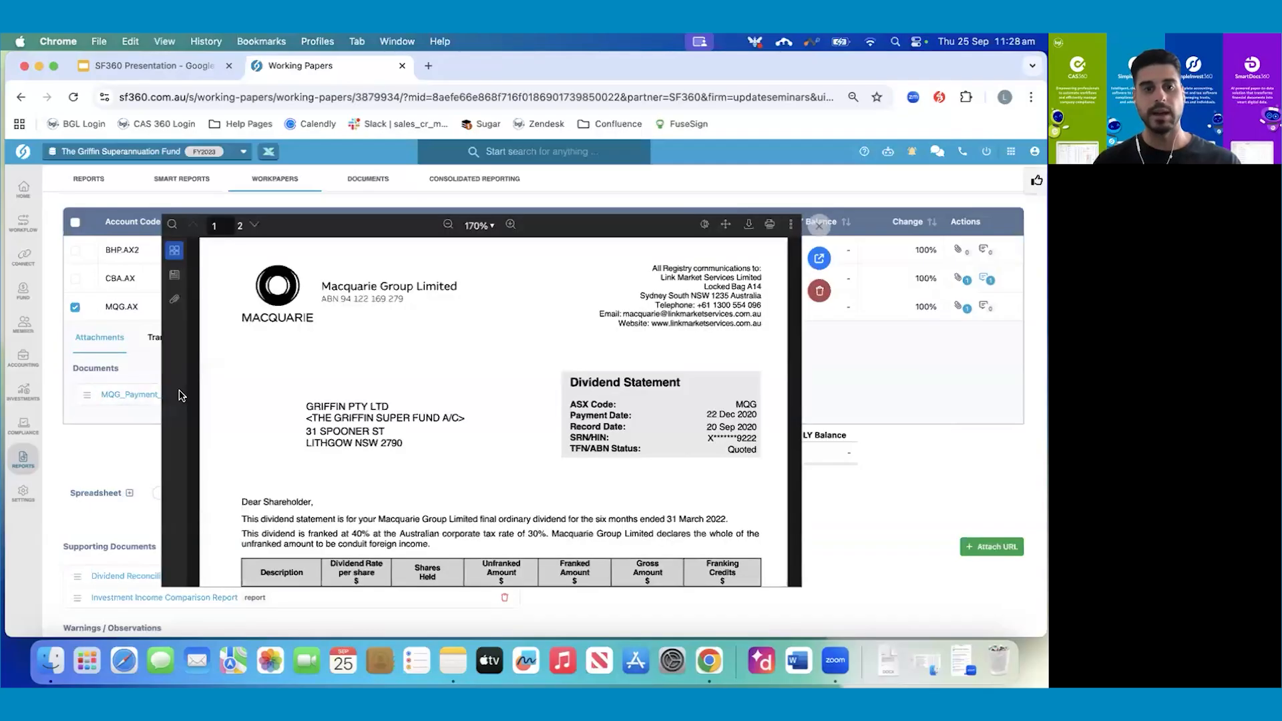
{"action": "left_click", "coordinate": [817, 230]}
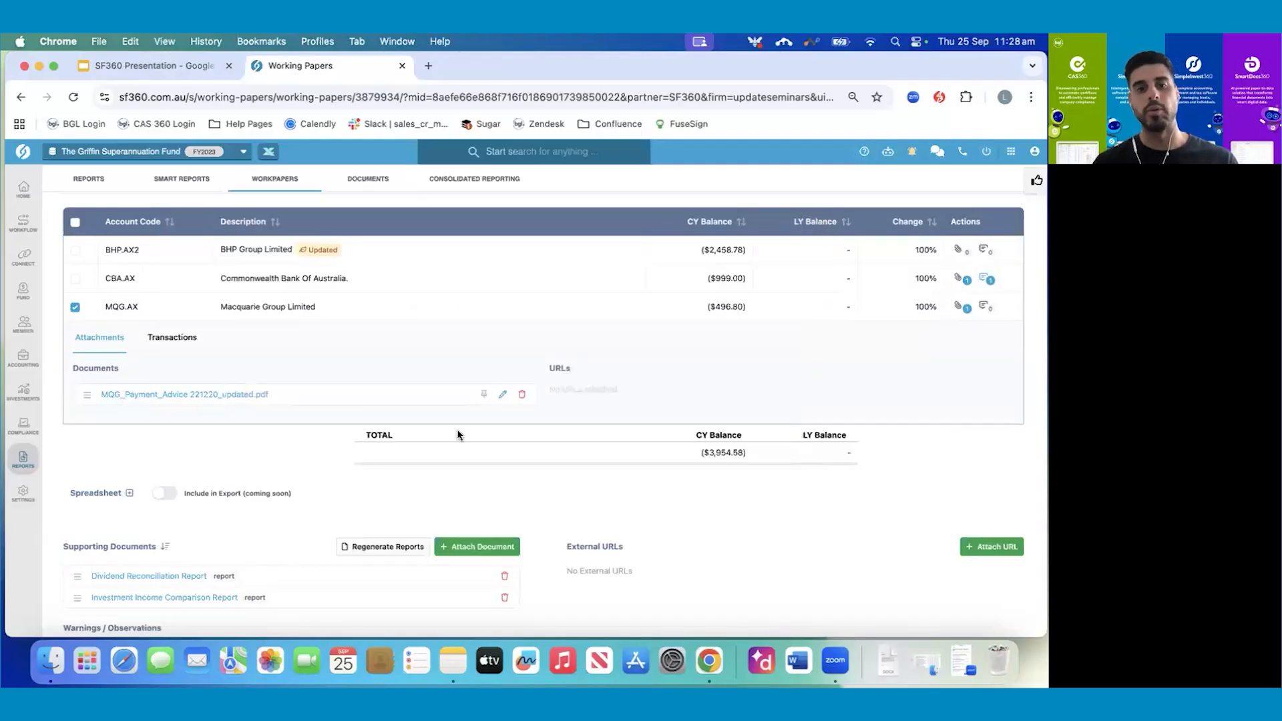
- Open the Dividend Reconciliation Report from the supporting documents, read through both pages and close it
{"action": "scroll", "coordinate": [458, 435], "scroll_direction": "down", "scroll_amount": 2}
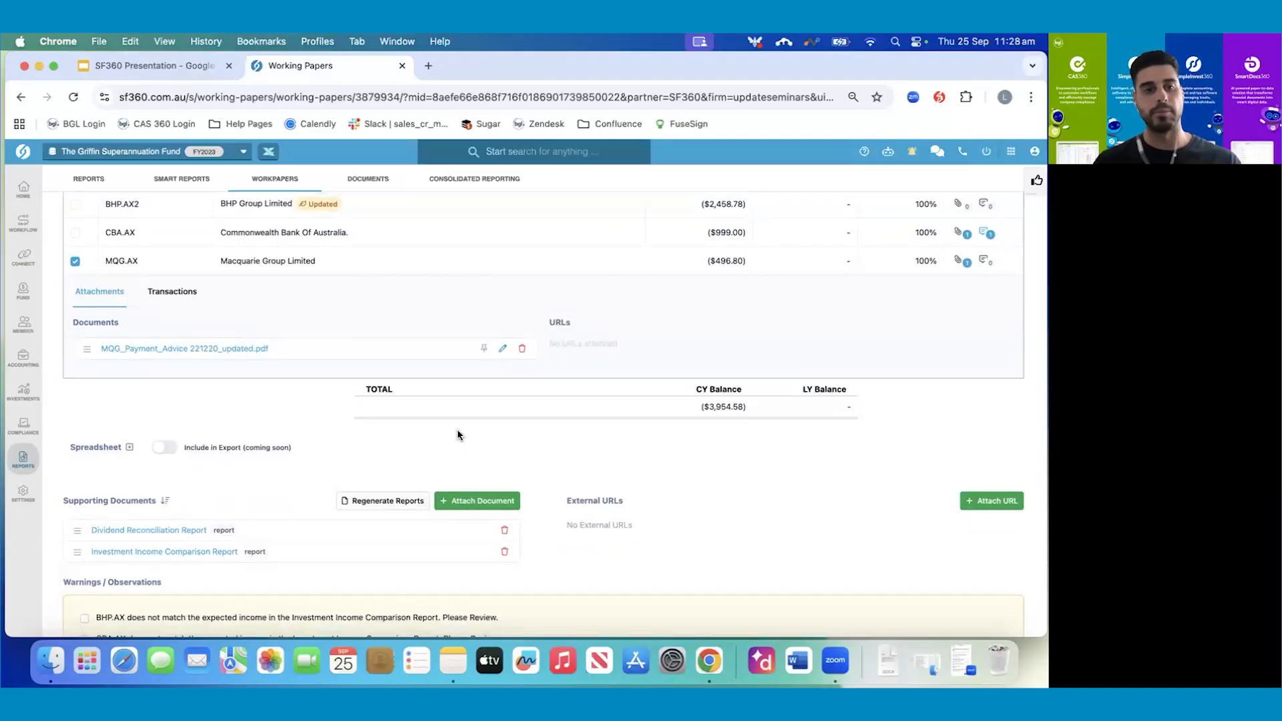
{"action": "scroll", "coordinate": [457, 430], "scroll_direction": "down", "scroll_amount": 2}
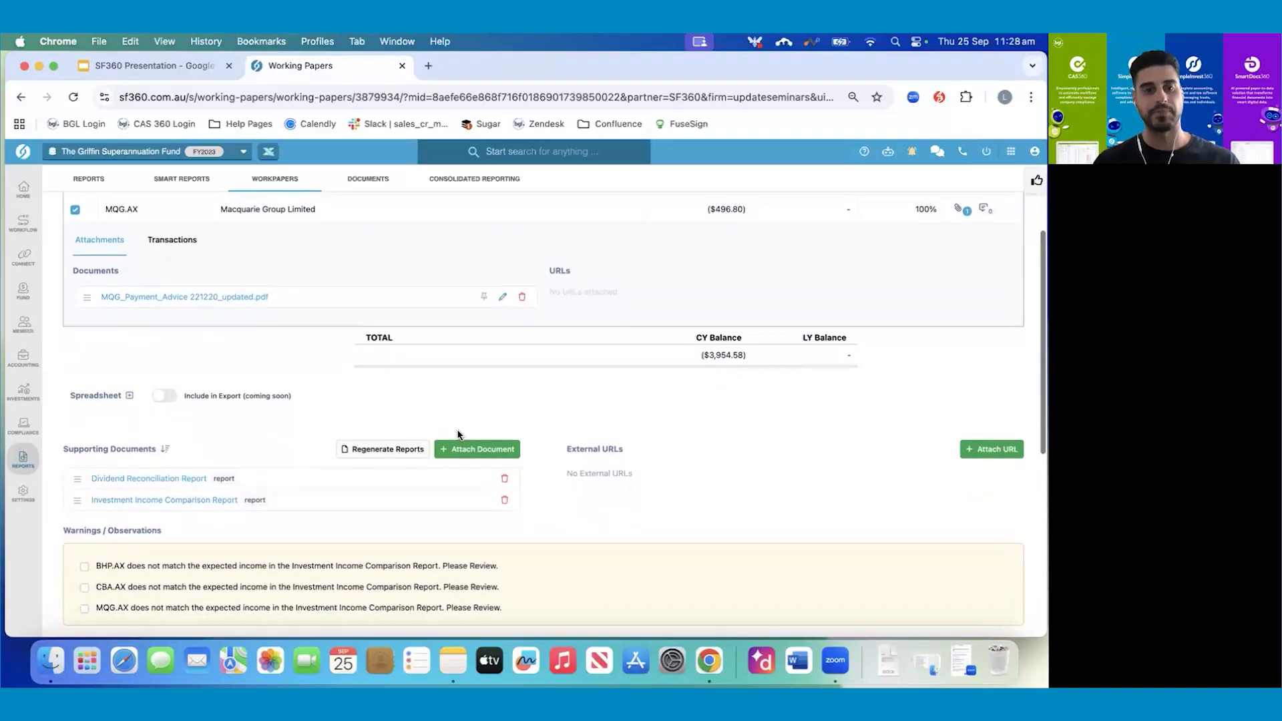
{"action": "scroll", "coordinate": [243, 461], "scroll_direction": "down", "scroll_amount": 1}
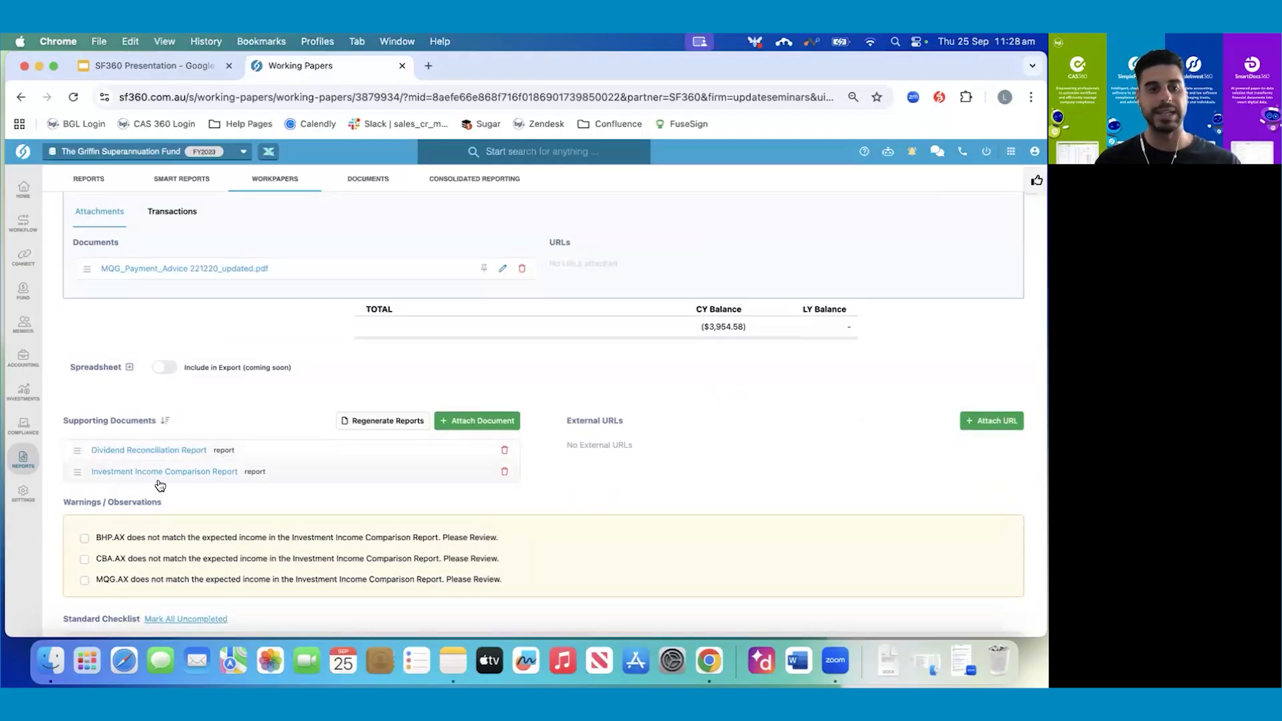
{"action": "scroll", "coordinate": [162, 485], "scroll_direction": "down", "scroll_amount": 2}
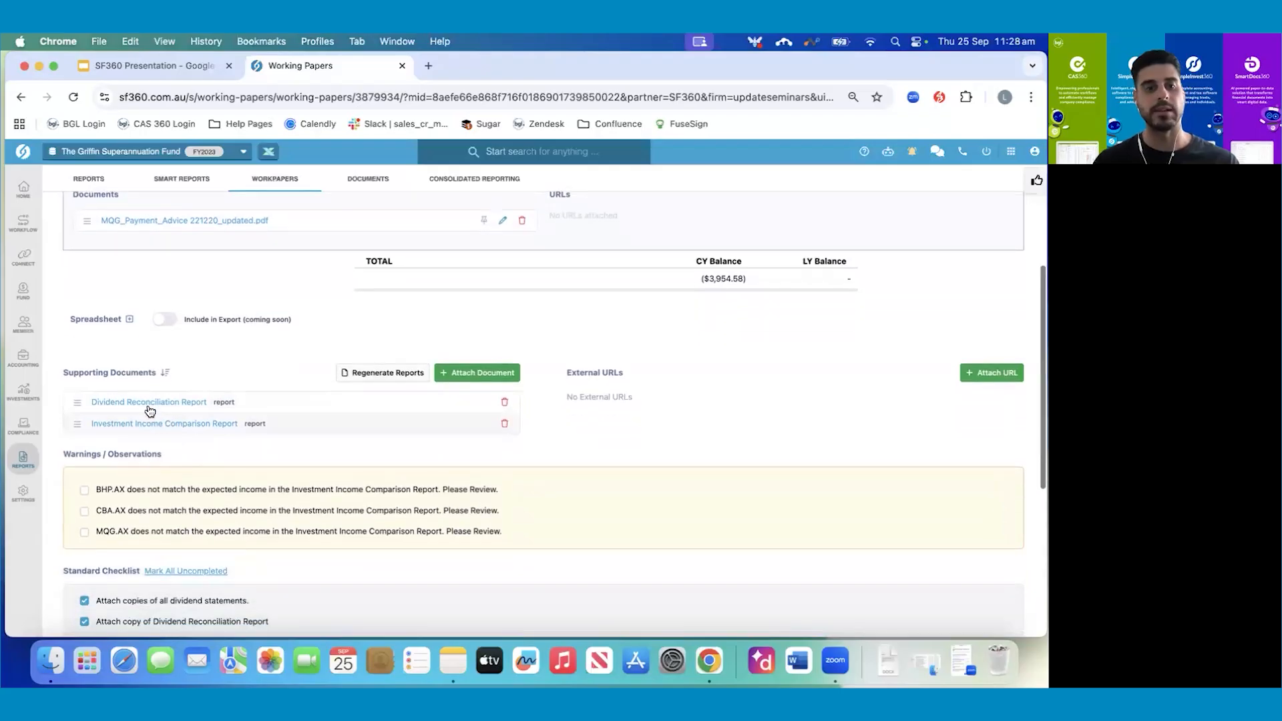
{"action": "left_click", "coordinate": [147, 404]}
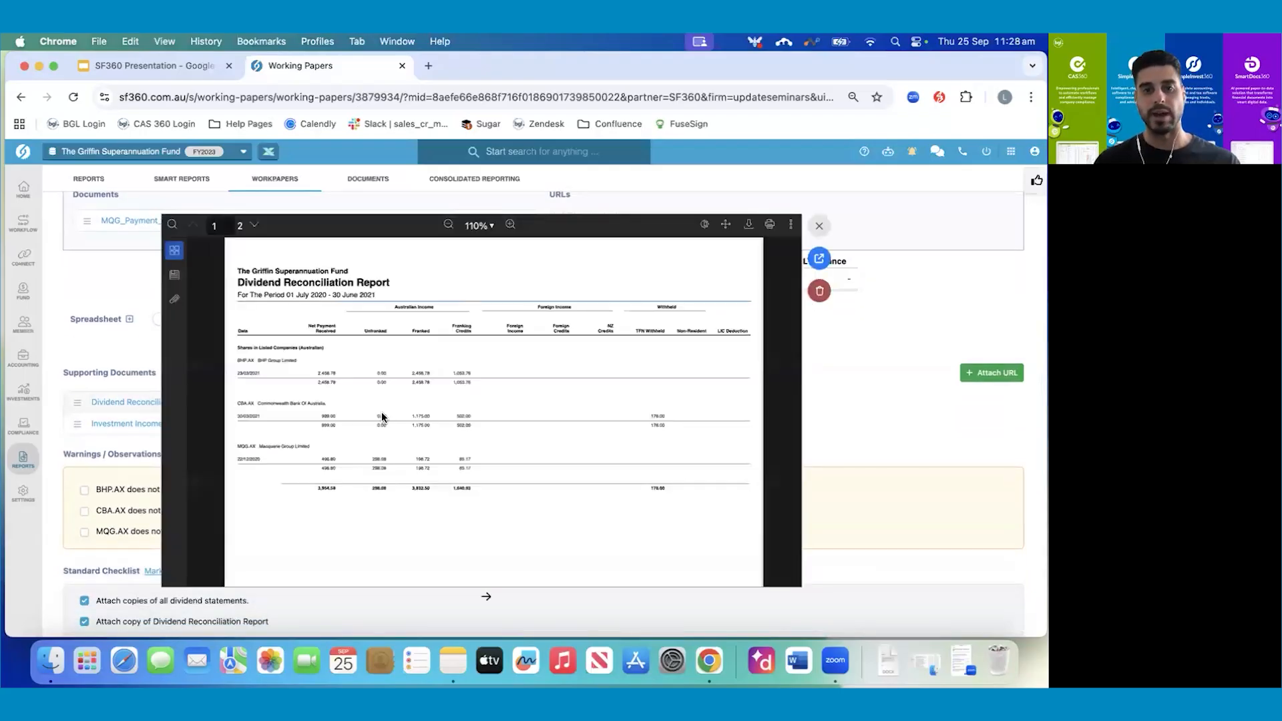
{"action": "scroll", "coordinate": [383, 417], "scroll_direction": "down", "scroll_amount": 1}
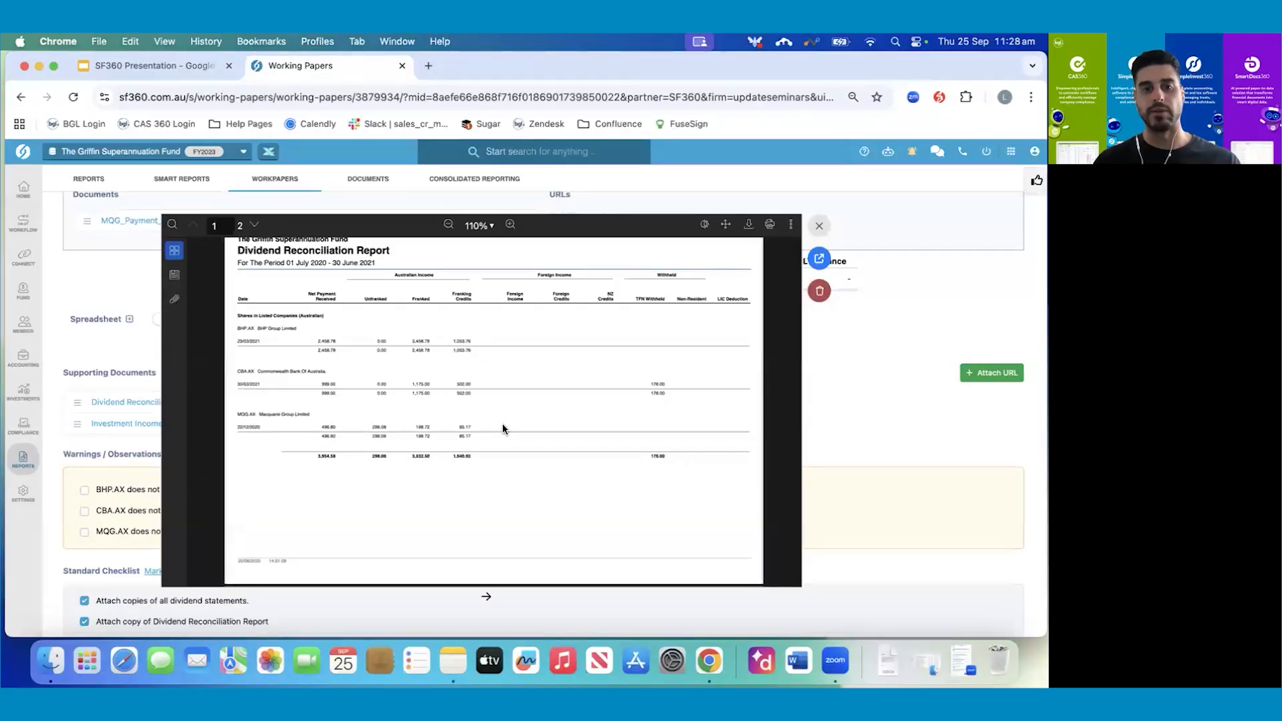
{"action": "scroll", "coordinate": [502, 427], "scroll_direction": "down", "scroll_amount": 8}
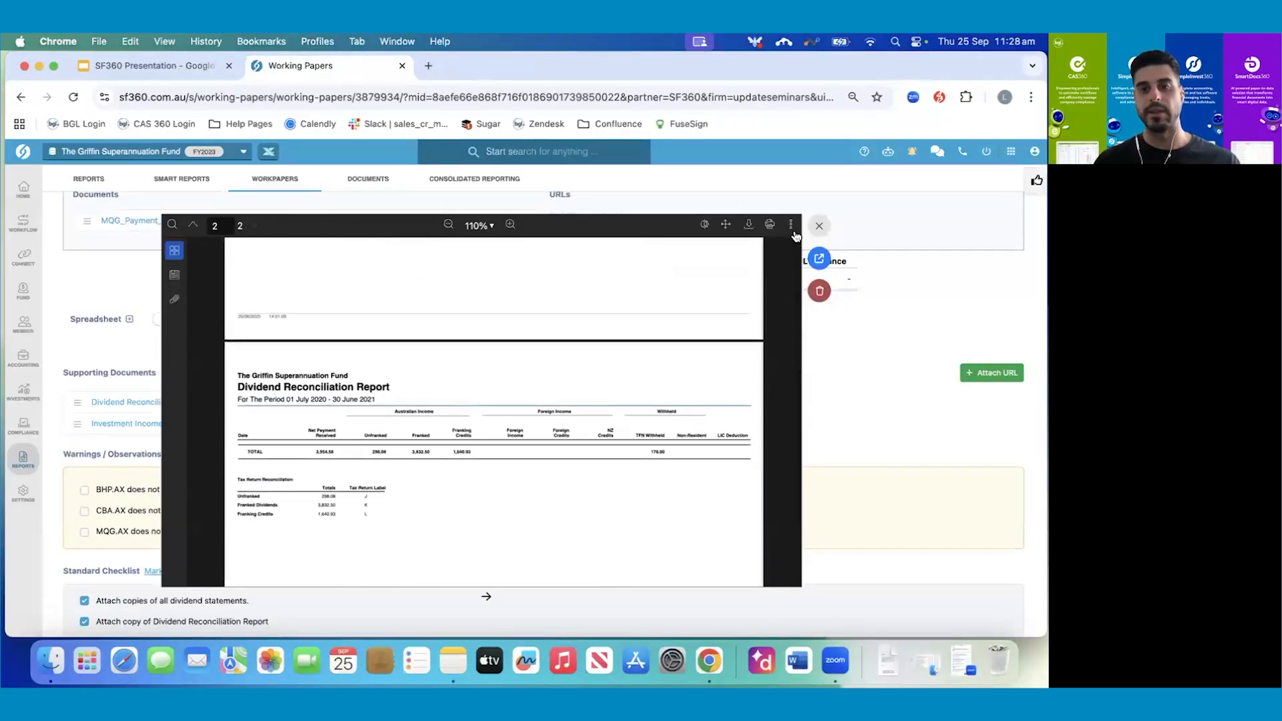
{"action": "left_click", "coordinate": [822, 226]}
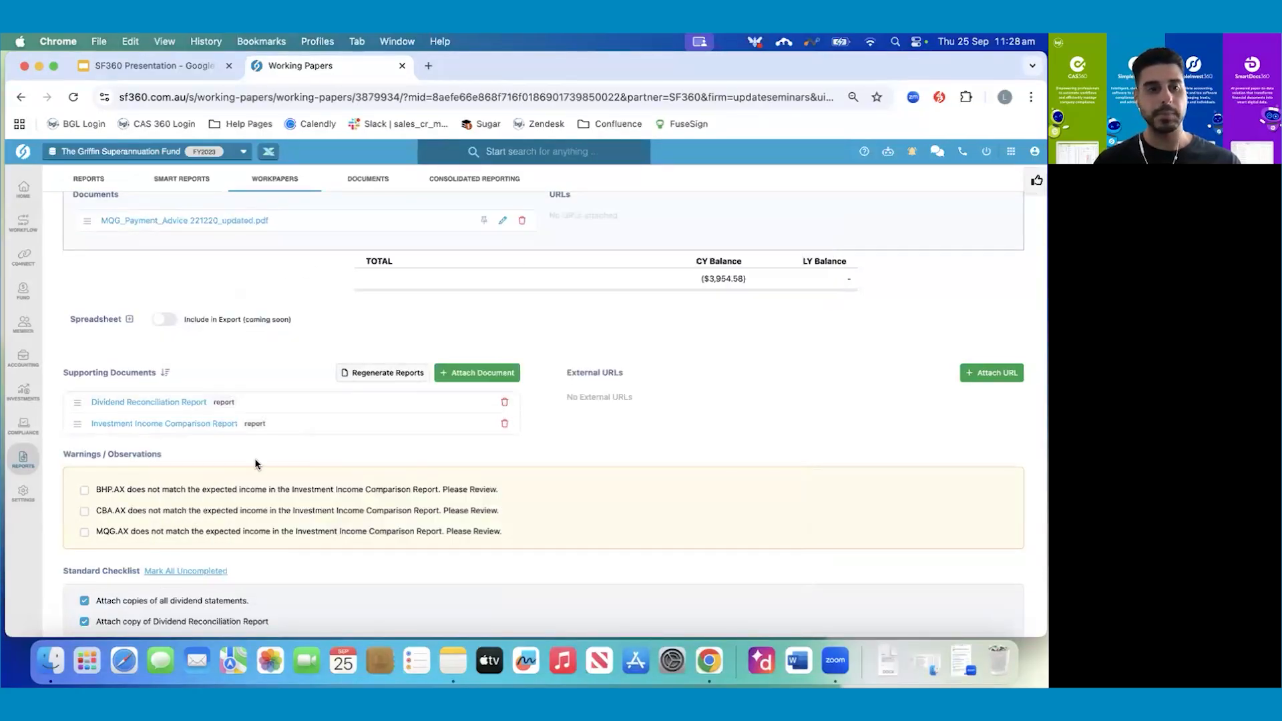
- Review the Dividends Received workpaper's warnings, standard and additional checklists, and notes section
{"action": "scroll", "coordinate": [150, 390], "scroll_direction": "down", "scroll_amount": 3}
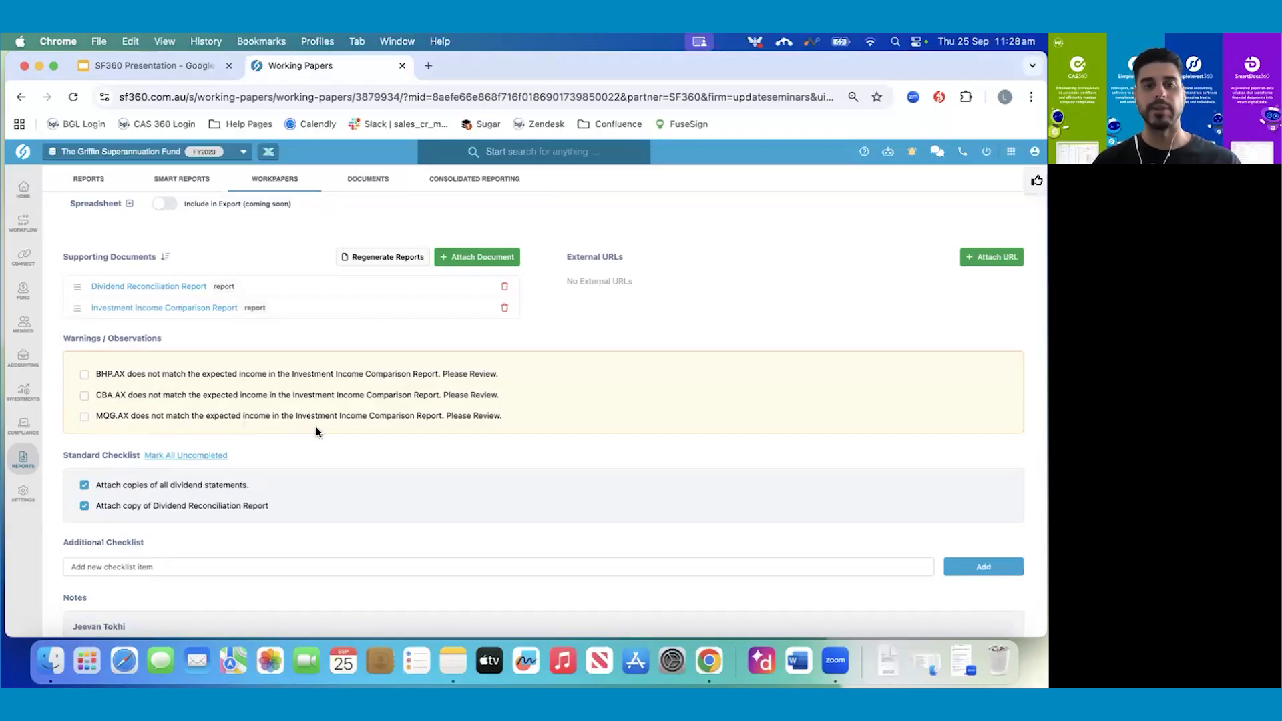
{"action": "scroll", "coordinate": [316, 431], "scroll_direction": "down", "scroll_amount": 1}
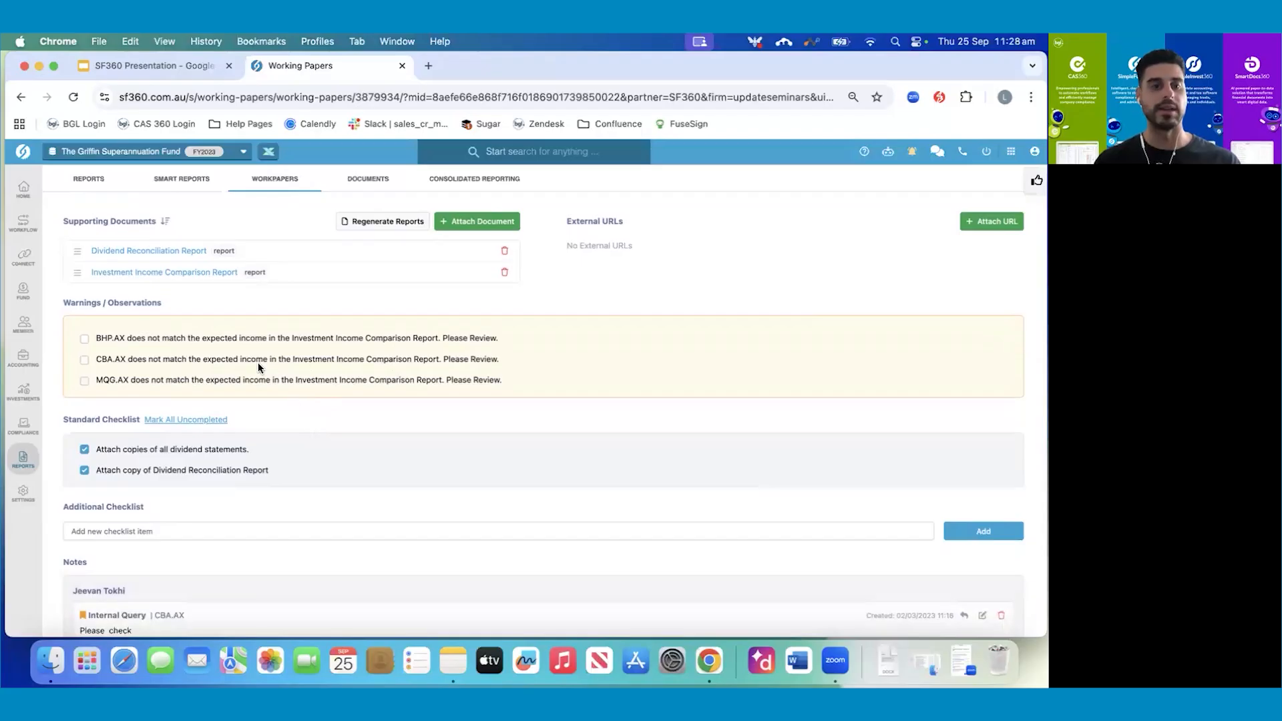
{"action": "scroll", "coordinate": [198, 356], "scroll_direction": "down", "scroll_amount": 2}
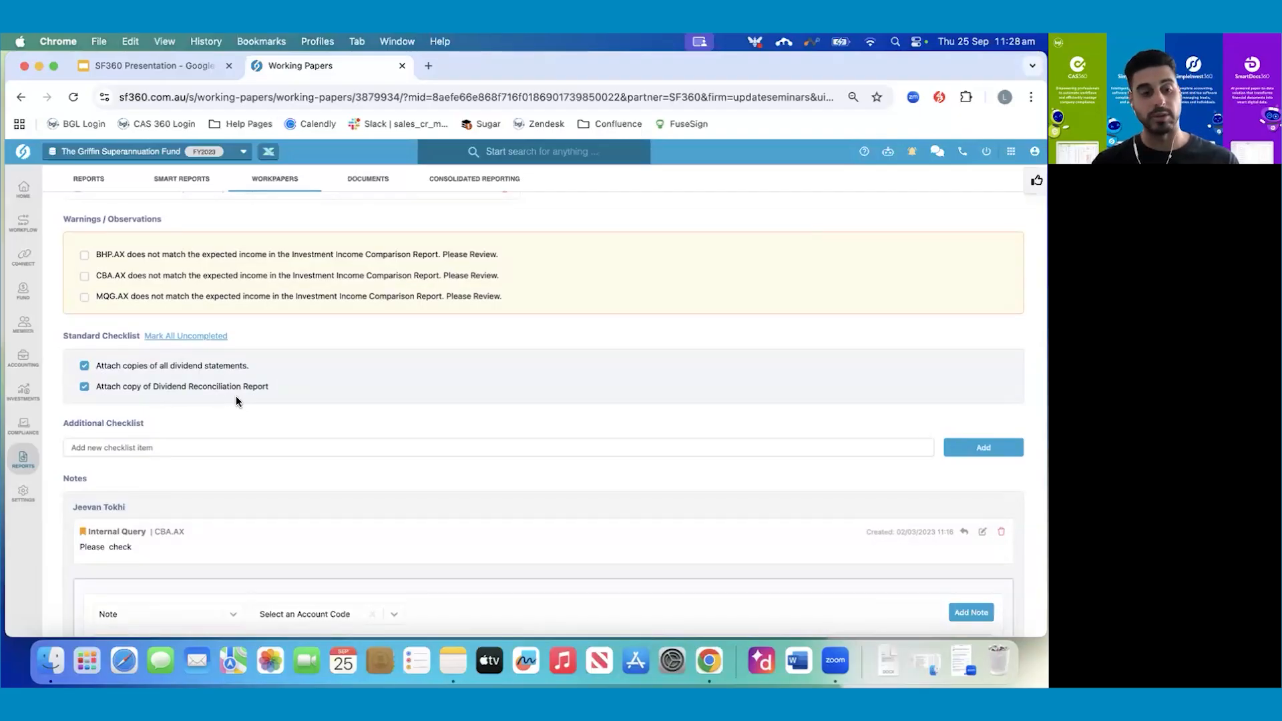
{"action": "scroll", "coordinate": [287, 444], "scroll_direction": "down", "scroll_amount": 2}
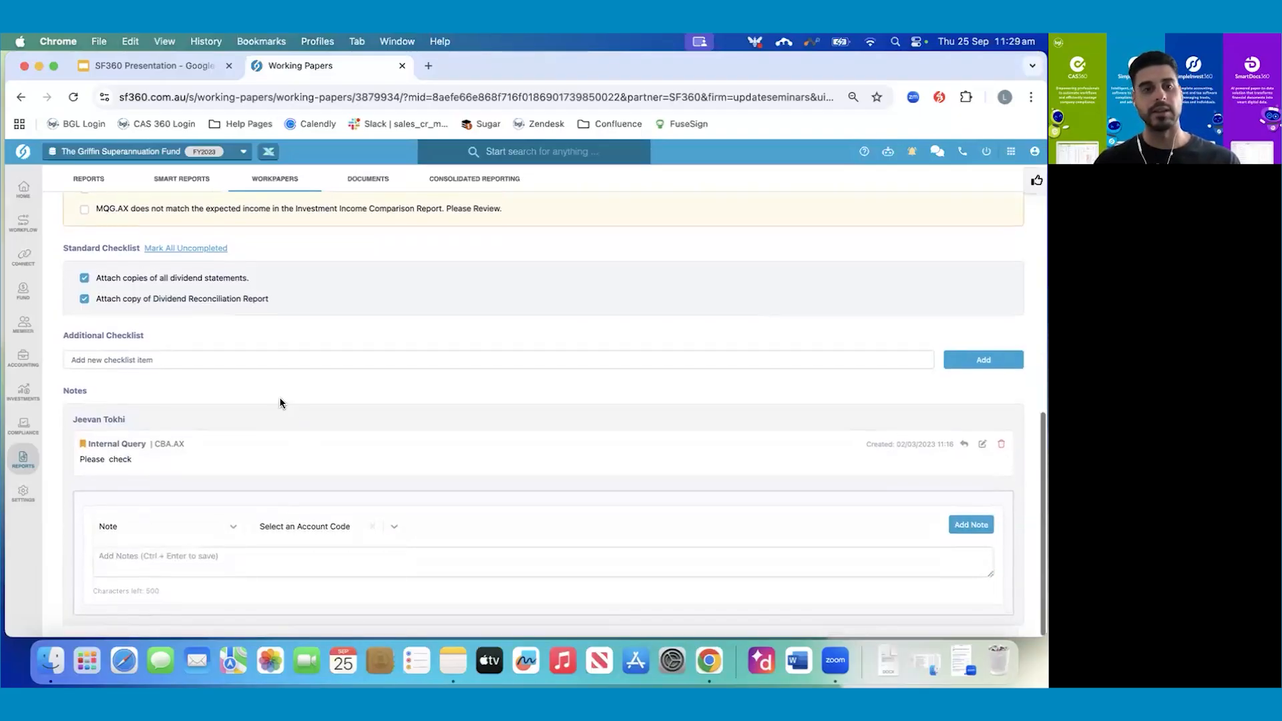
- Change the status of the Dividends Received workpaper to Client Query
{"action": "scroll", "coordinate": [279, 397], "scroll_direction": "up", "scroll_amount": 10}
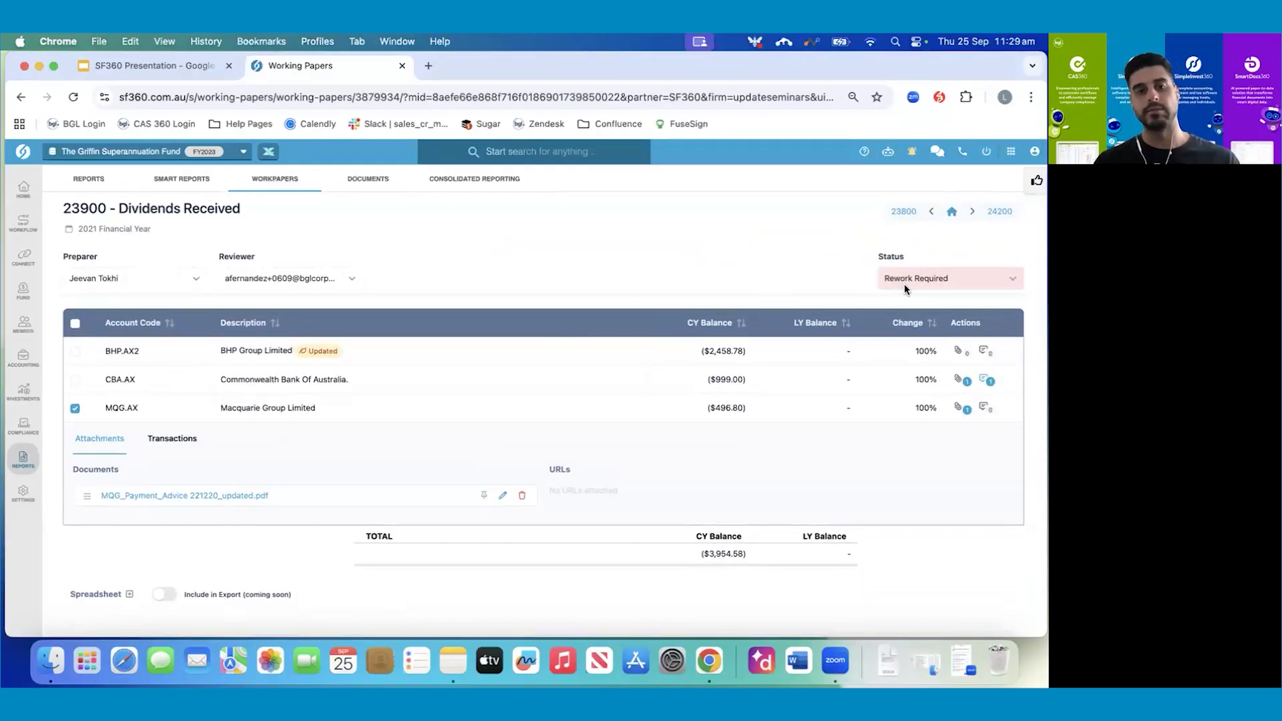
{"action": "left_click", "coordinate": [921, 283]}
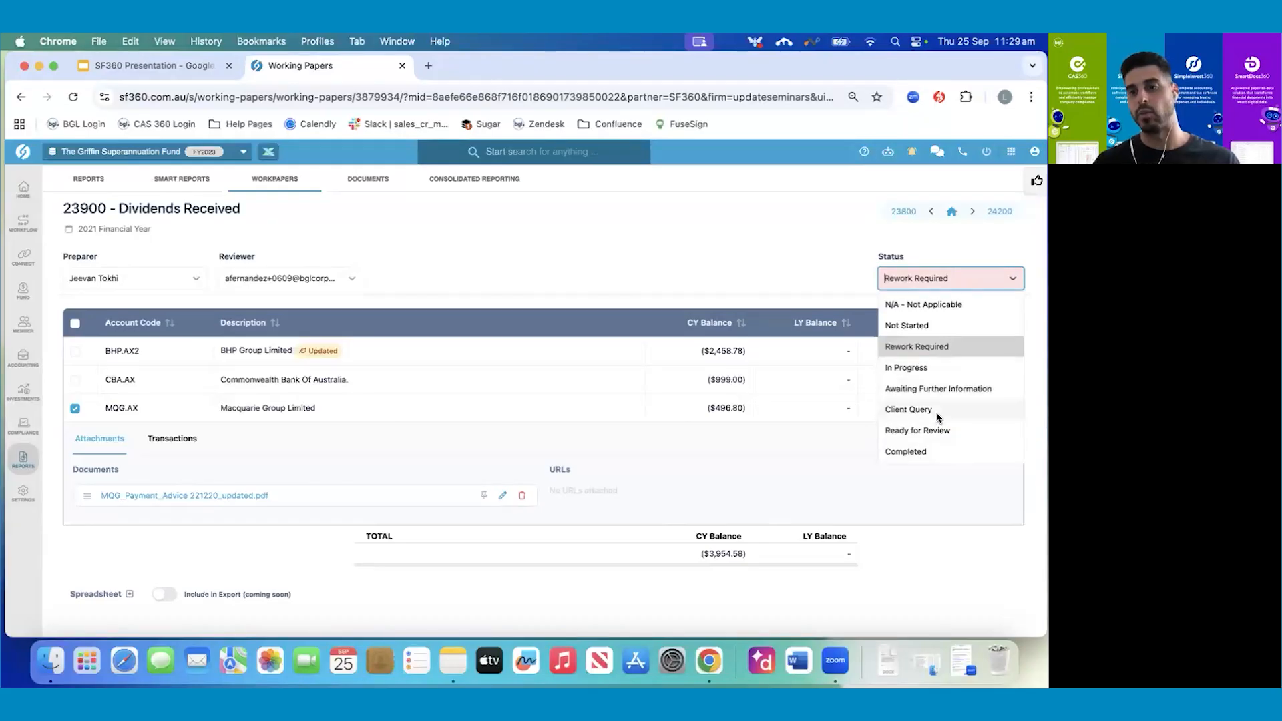
{"action": "left_click", "coordinate": [914, 410]}
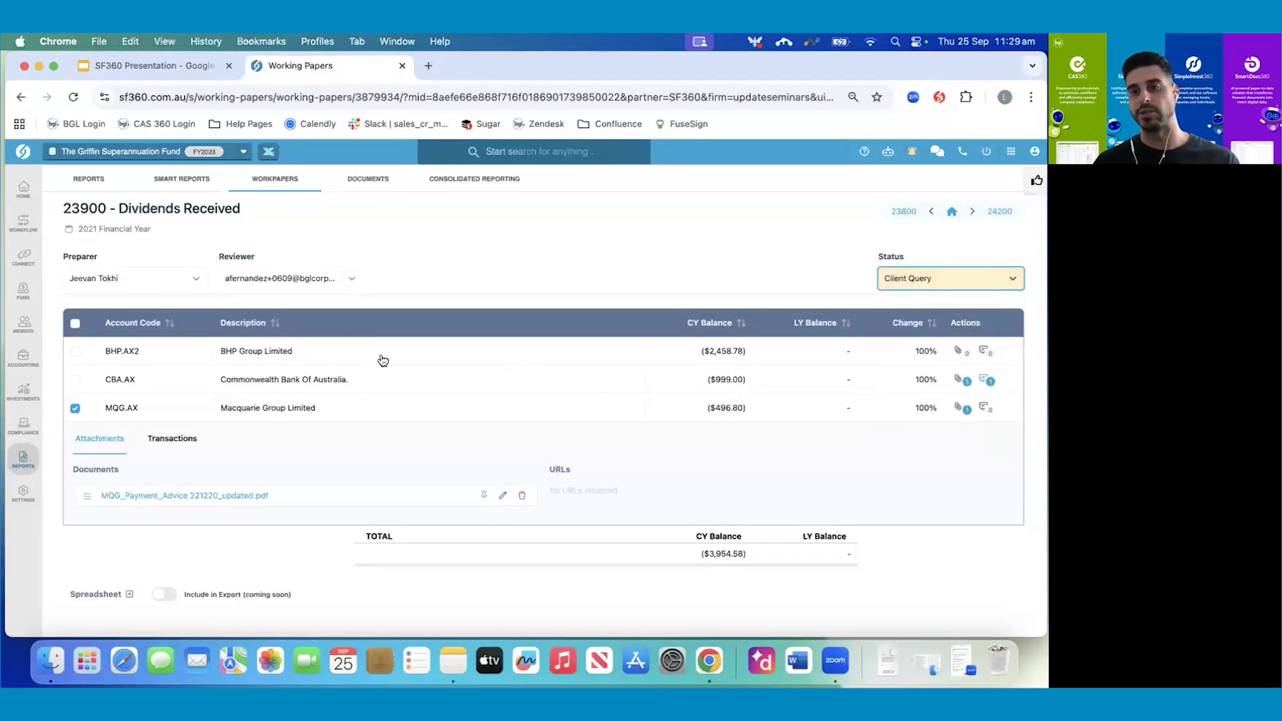
- Add the note "Waiting for Div Statement" to the BHP.AX2 account and close the quick note view
{"action": "left_click", "coordinate": [984, 351]}
{"action": "left_click", "coordinate": [401, 418]}
{"action": "type", "text": "Waiting for Div"}
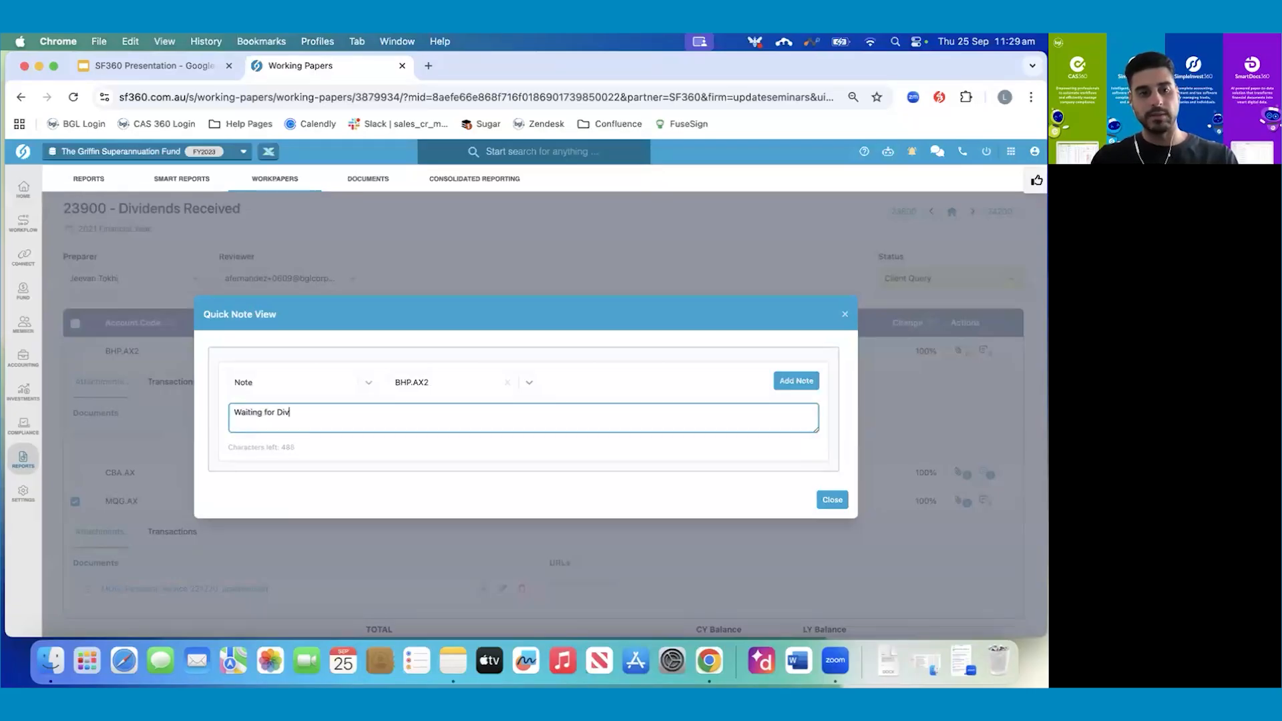
{"action": "type", "text": " Statement"}
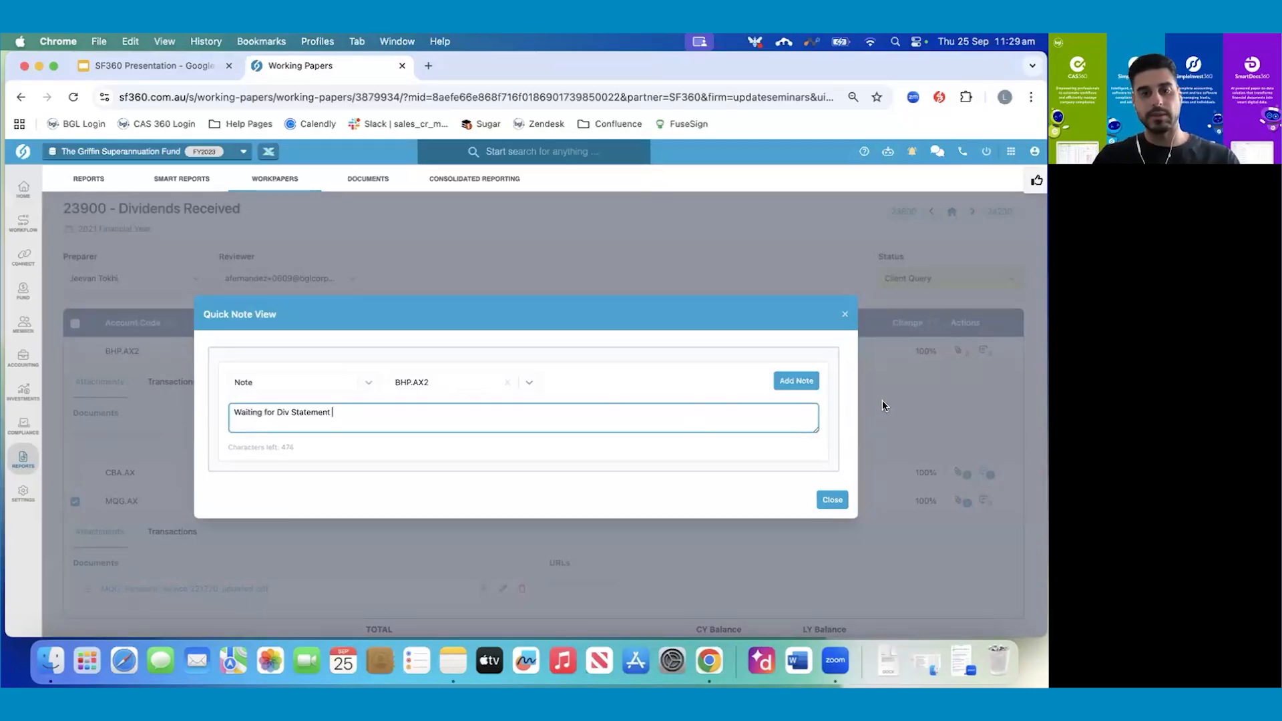
{"action": "left_click", "coordinate": [785, 393]}
{"action": "left_click", "coordinate": [829, 537]}
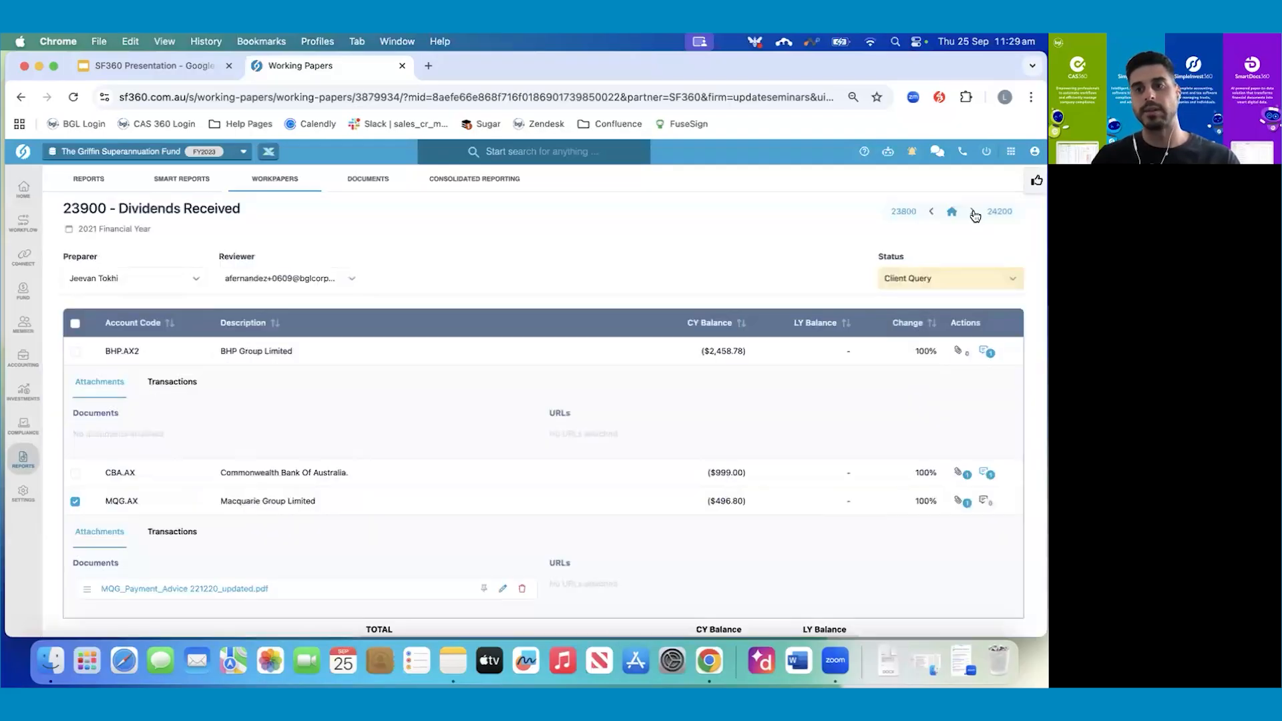
- Look over the Contributions workpaper that follows Dividends Received, and return to the fund's workpapers list to review it
{"action": "left_click", "coordinate": [971, 217]}
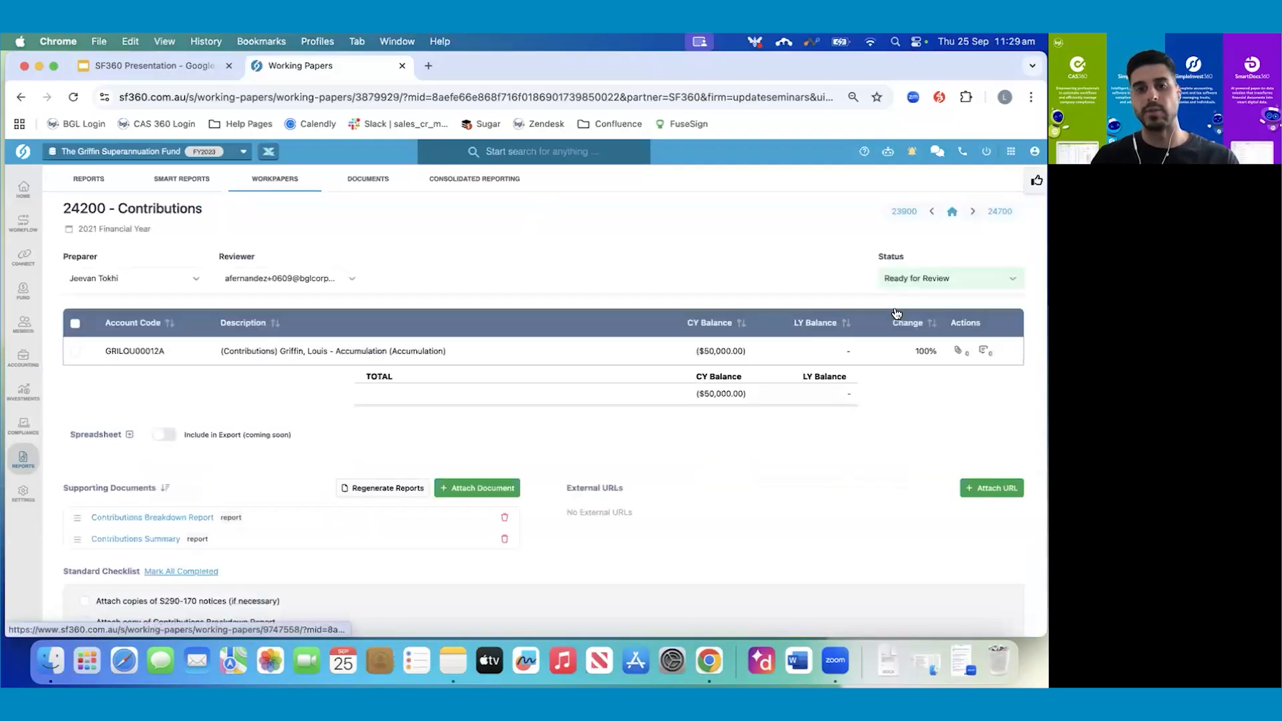
{"action": "scroll", "coordinate": [655, 460], "scroll_direction": "down", "scroll_amount": 3}
{"action": "scroll", "coordinate": [655, 459], "scroll_direction": "up", "scroll_amount": 3}
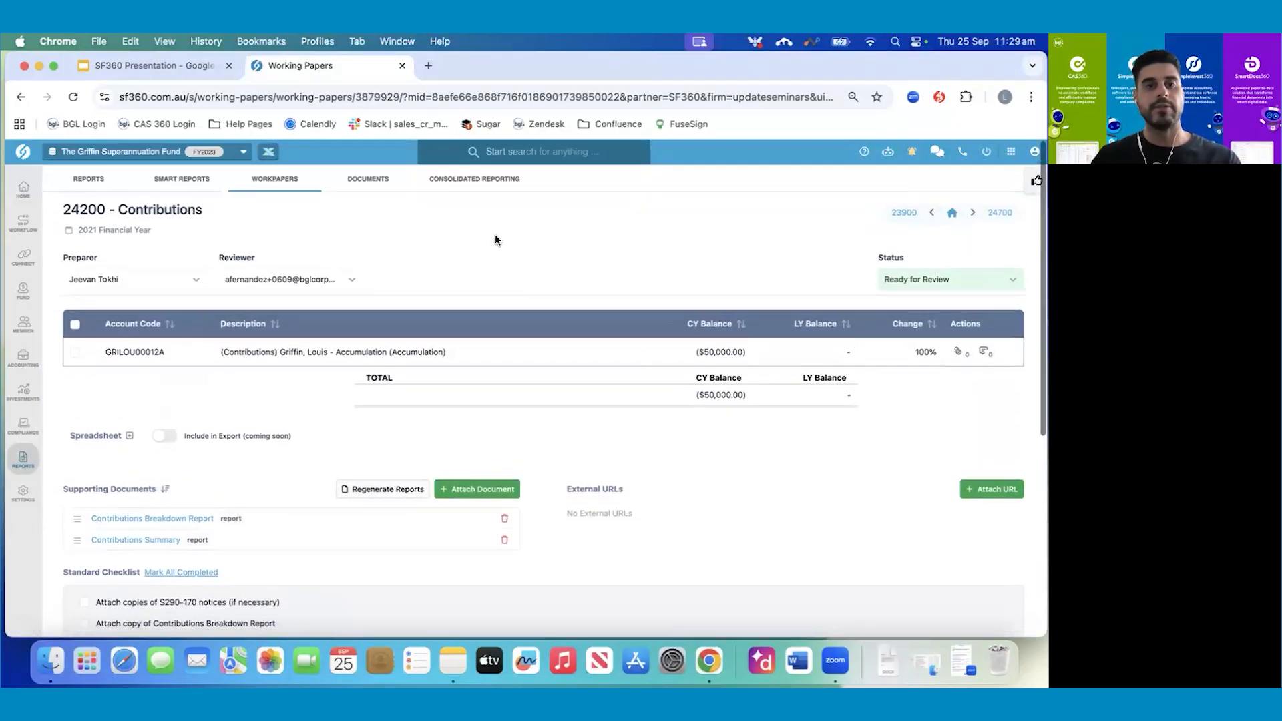
{"action": "left_click", "coordinate": [274, 185]}
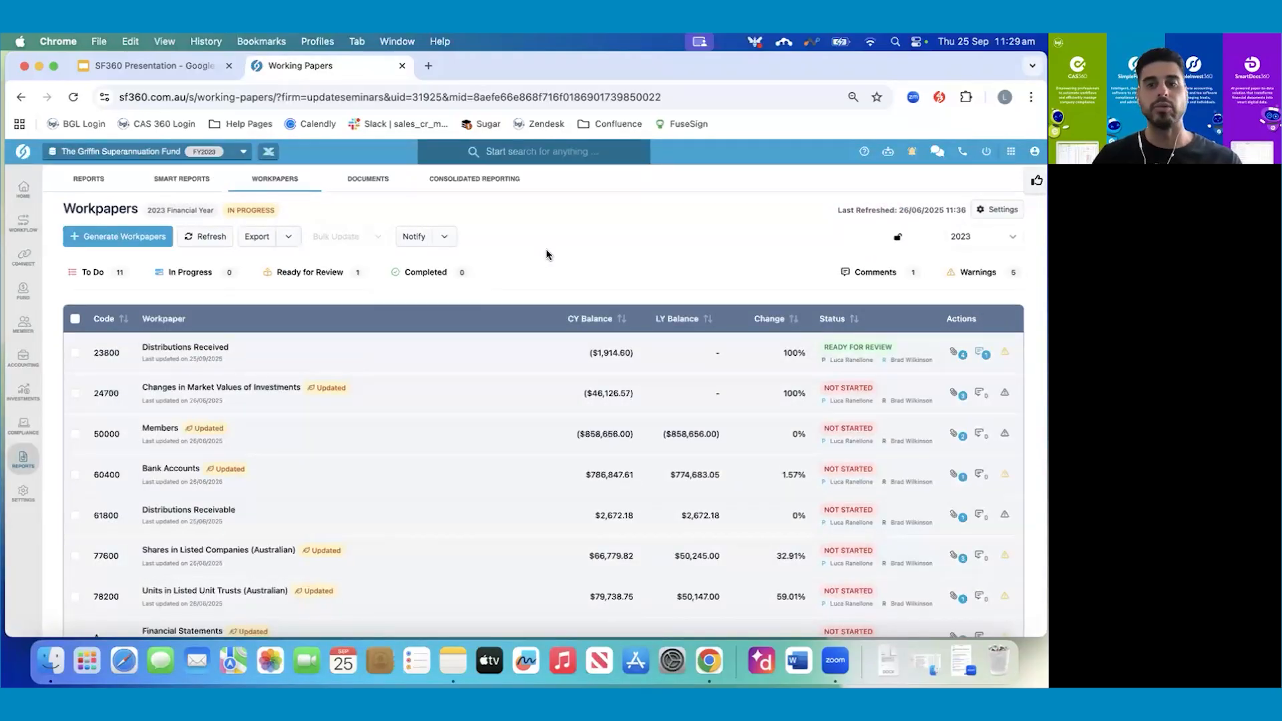
{"action": "scroll", "coordinate": [547, 254], "scroll_direction": "down", "scroll_amount": 1}
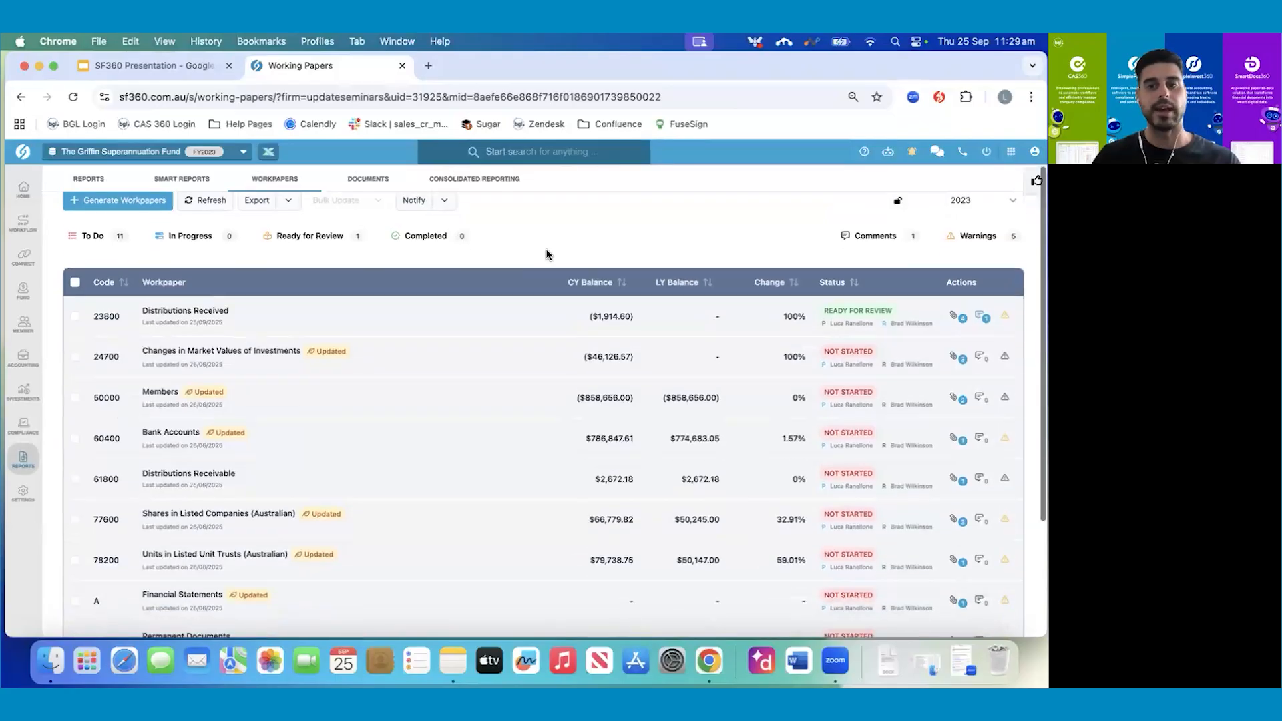
{"action": "scroll", "coordinate": [543, 247], "scroll_direction": "up", "scroll_amount": 1}
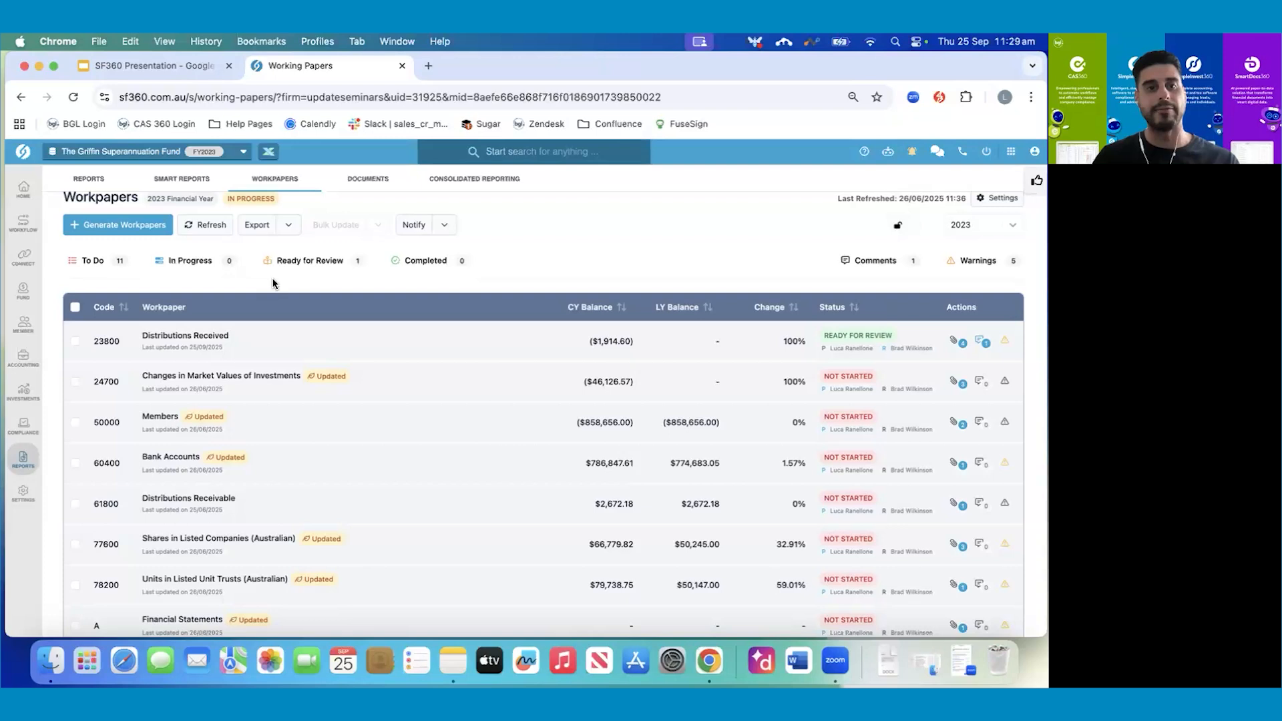
- Open the fund's documents, view the upload options for new files and close the upload dialog
{"action": "left_click", "coordinate": [353, 184]}
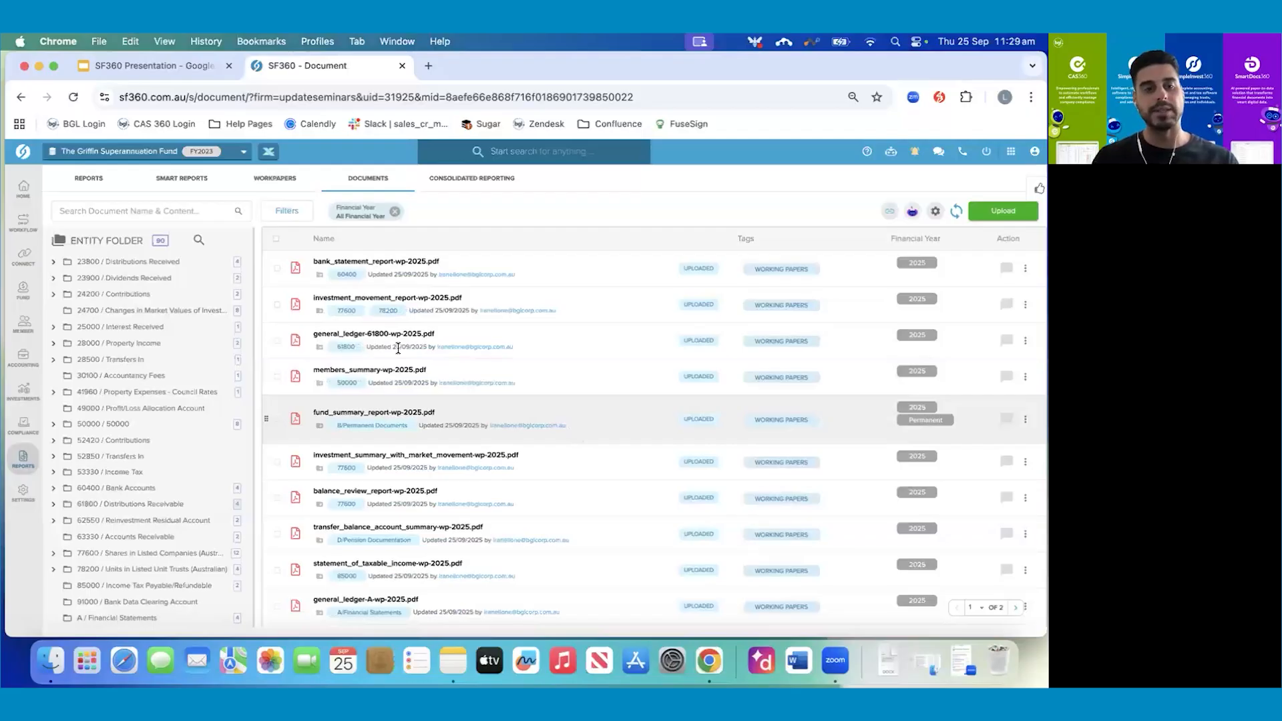
{"action": "left_click", "coordinate": [1005, 211]}
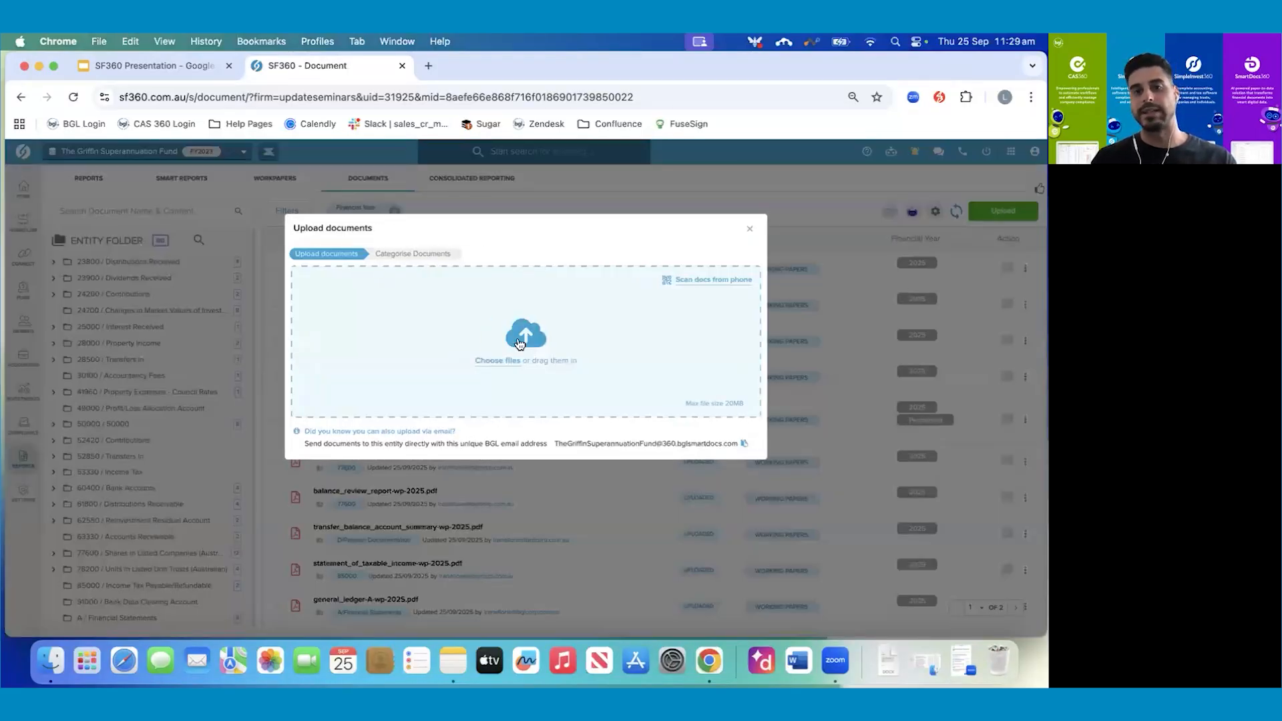
{"action": "left_click", "coordinate": [750, 232]}
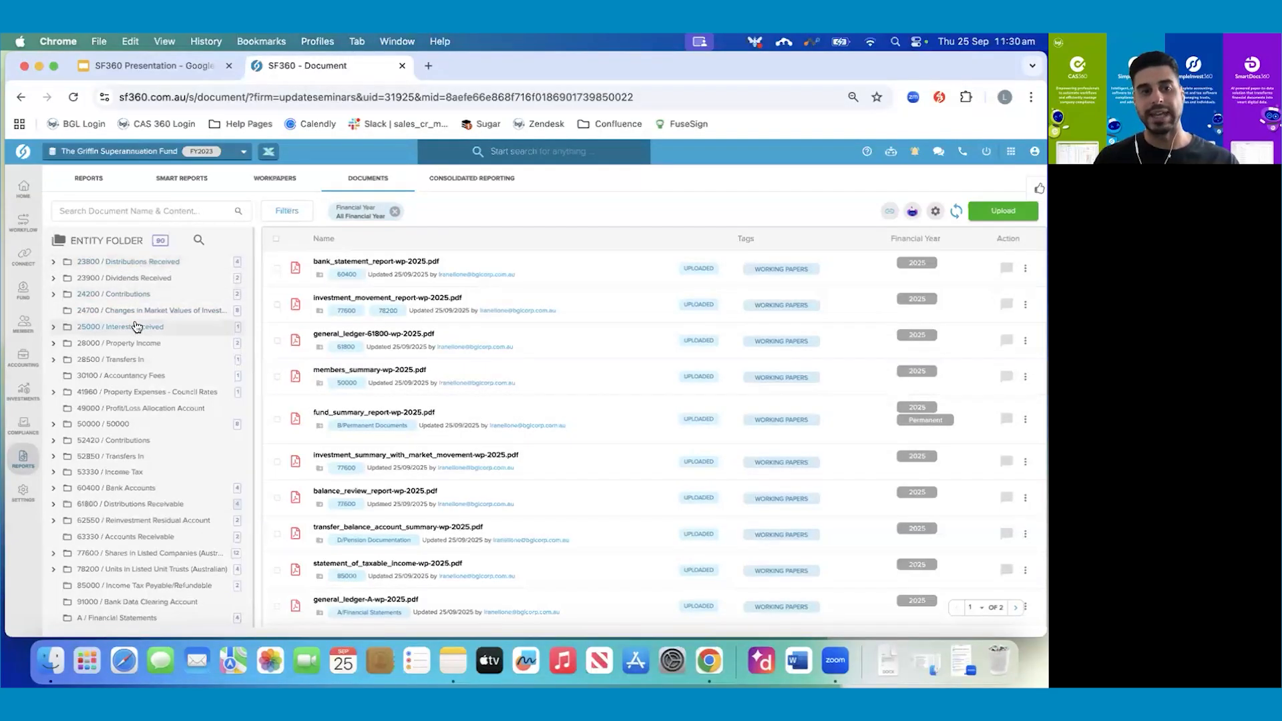
- Browse the Dividends Received folder with its MQG.AX and CBA.AX subfolders, and open the NDQ.AX1 subfolder of Distributions Received
{"action": "left_click", "coordinate": [124, 279]}
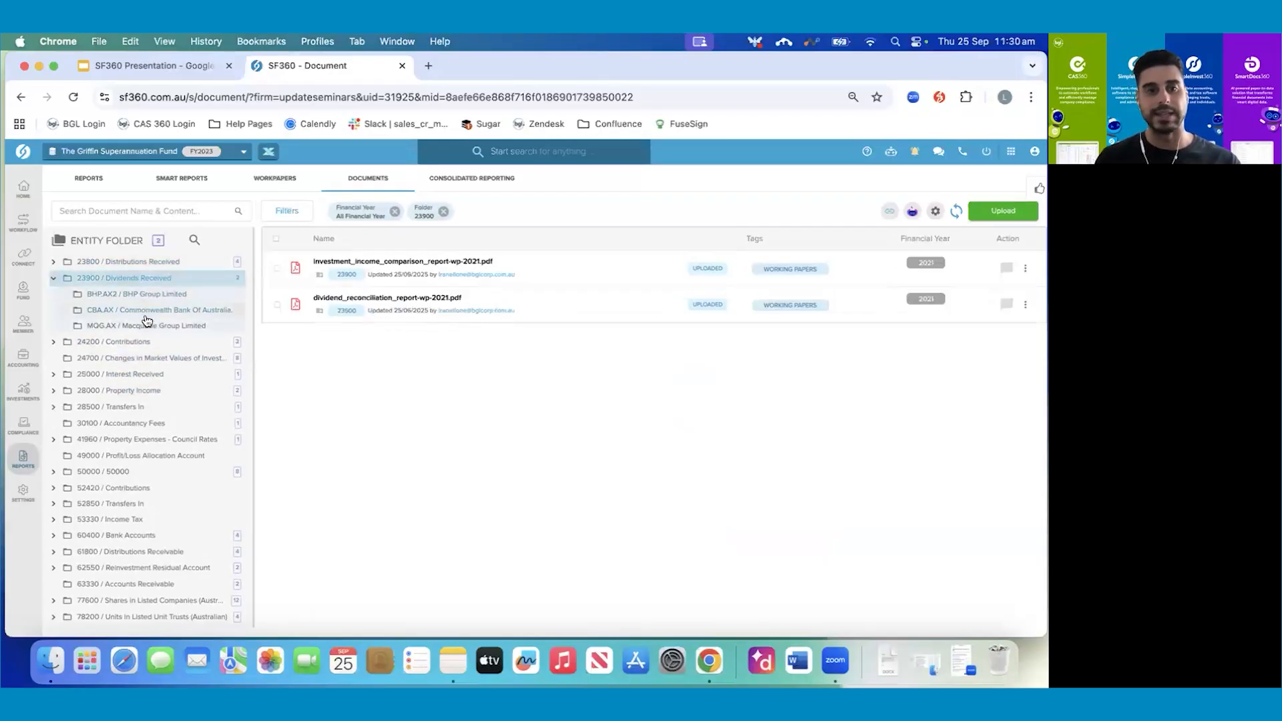
{"action": "left_click", "coordinate": [193, 329]}
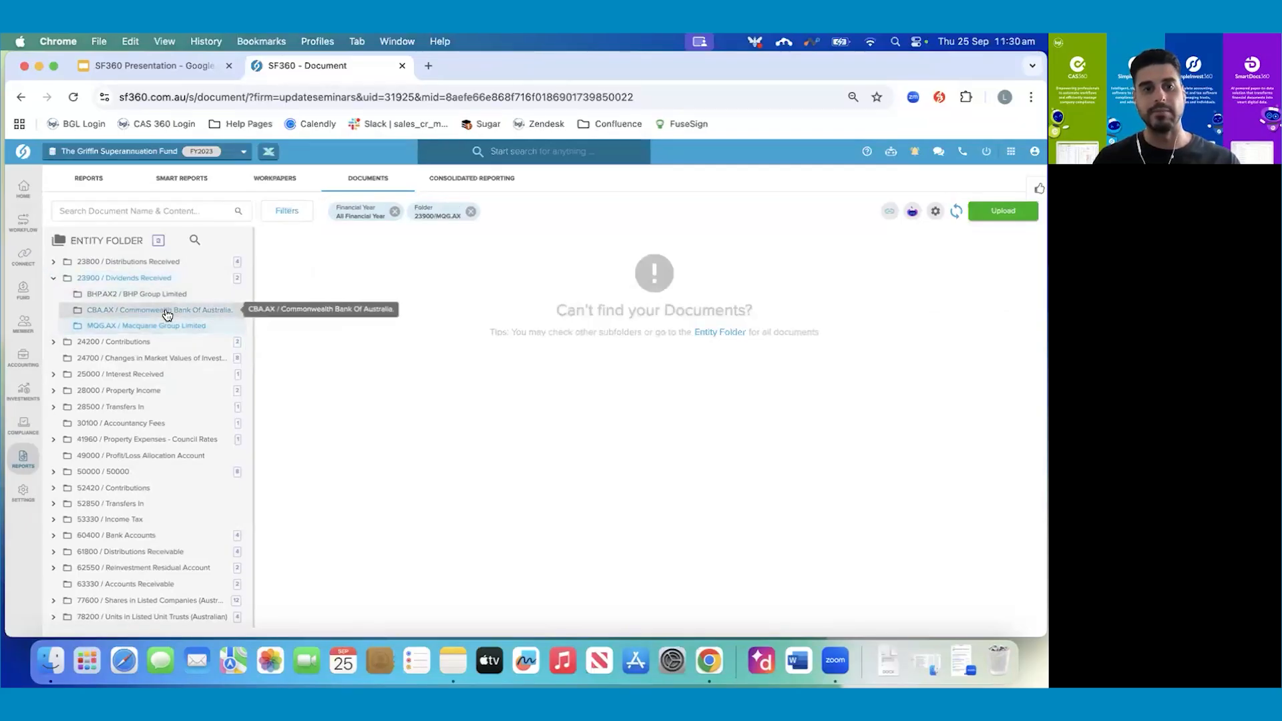
{"action": "left_click", "coordinate": [214, 309]}
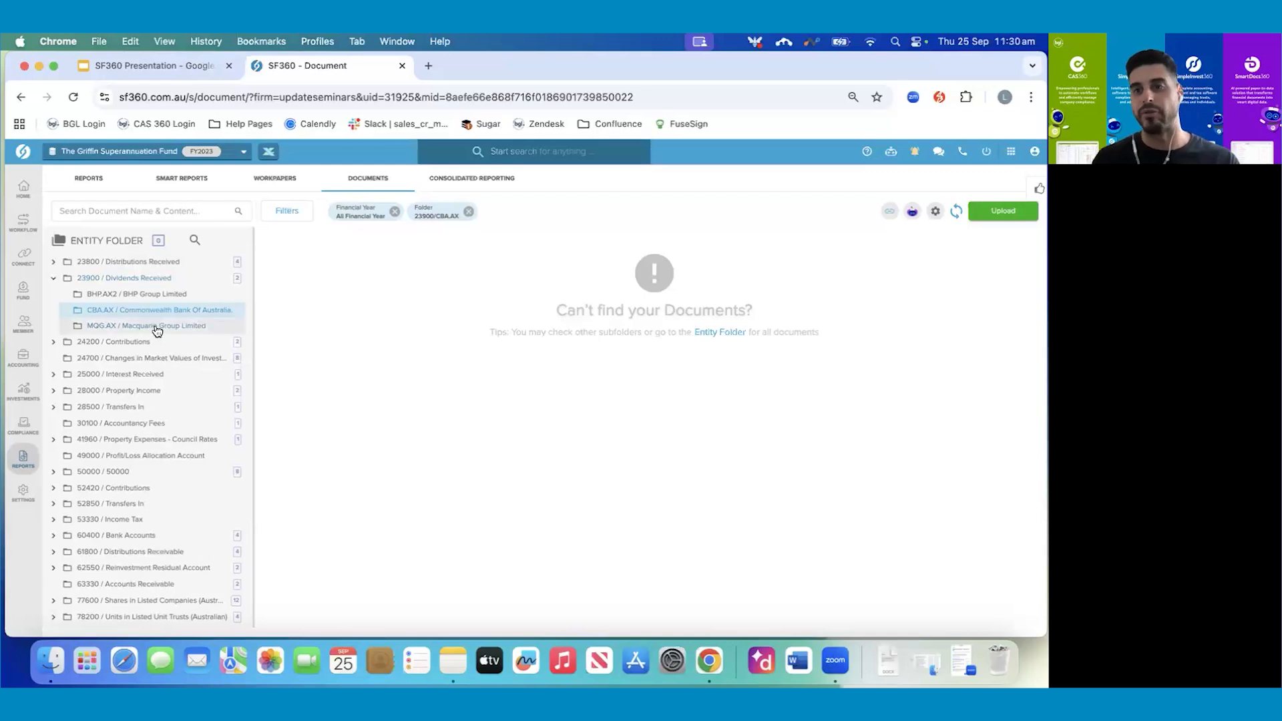
{"action": "left_click", "coordinate": [141, 263]}
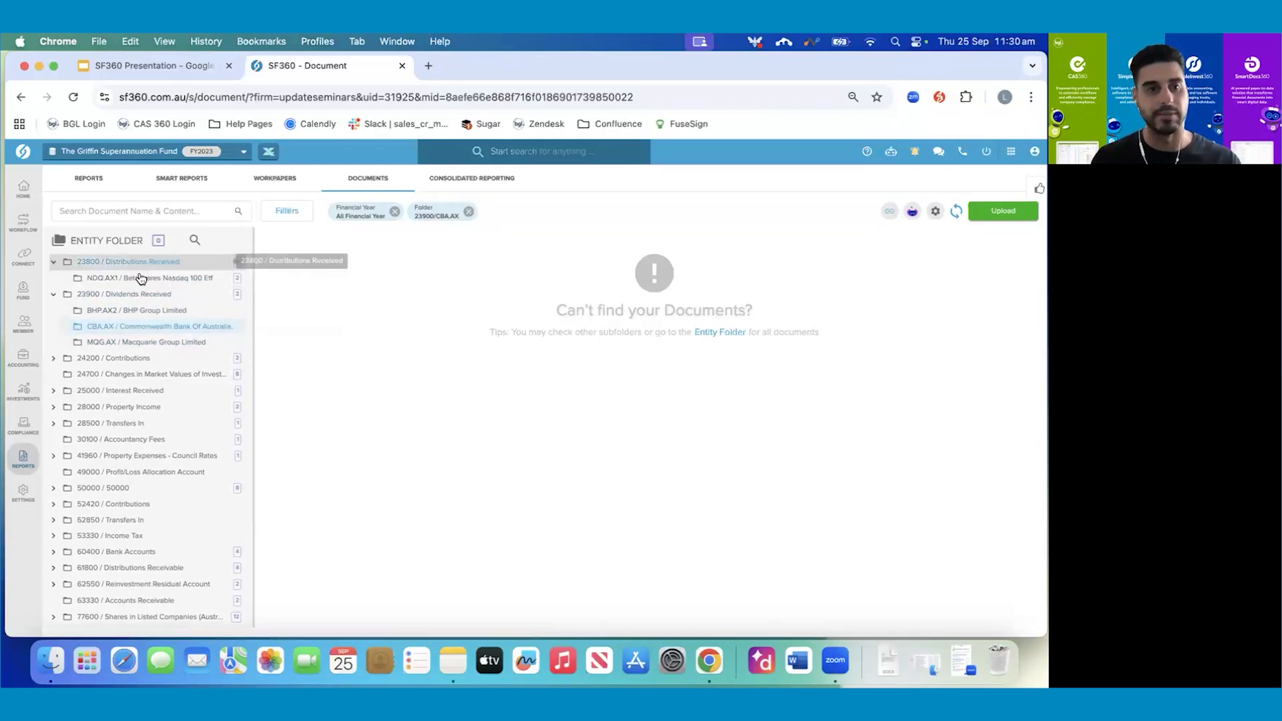
{"action": "left_click", "coordinate": [139, 279]}
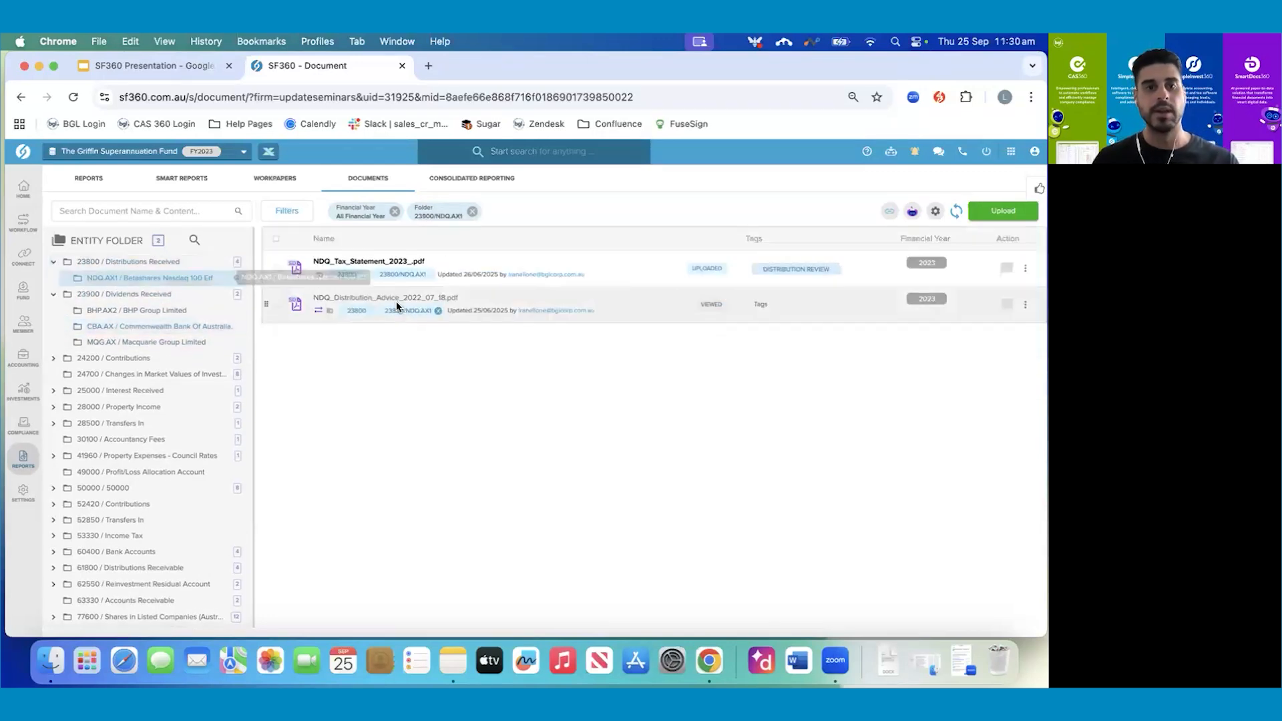
- Open NDQ_Tax_Statement_2023_.pdf, read through the statement, check its extracted transaction data and close the document
{"action": "left_click", "coordinate": [347, 264]}
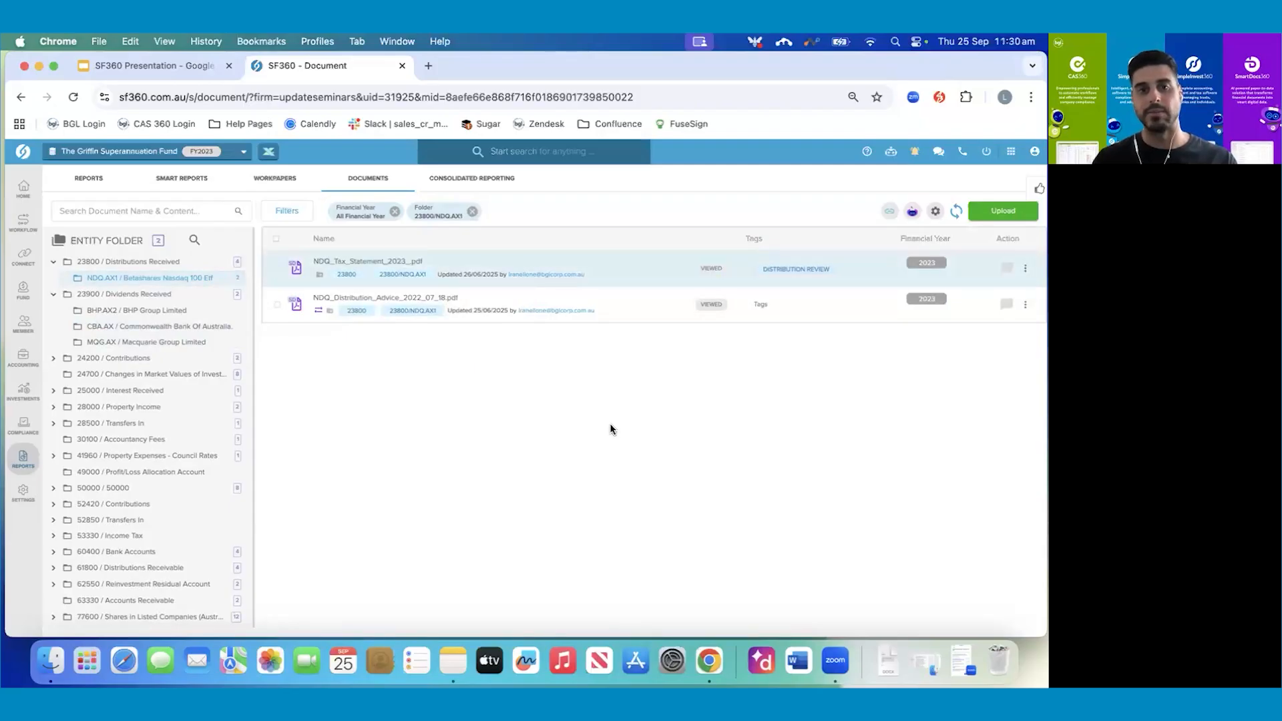
{"action": "left_click", "coordinate": [382, 277]}
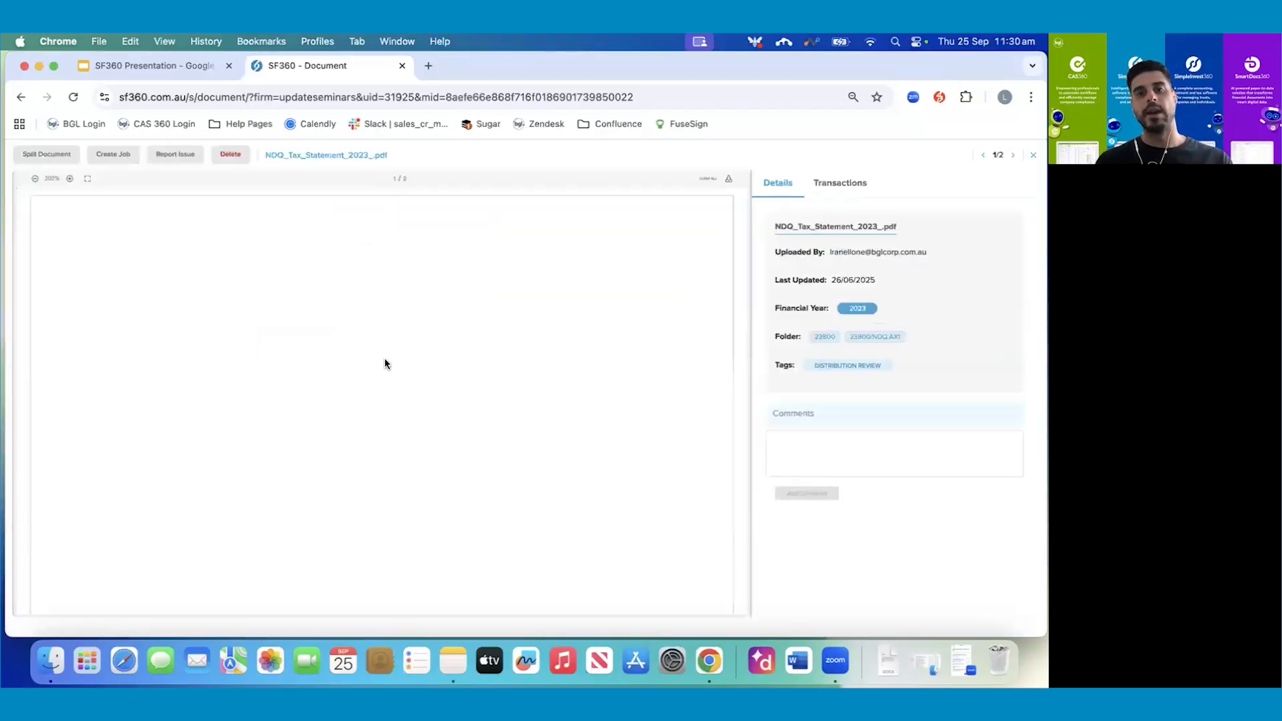
{"action": "scroll", "coordinate": [325, 463], "scroll_direction": "down", "scroll_amount": 5}
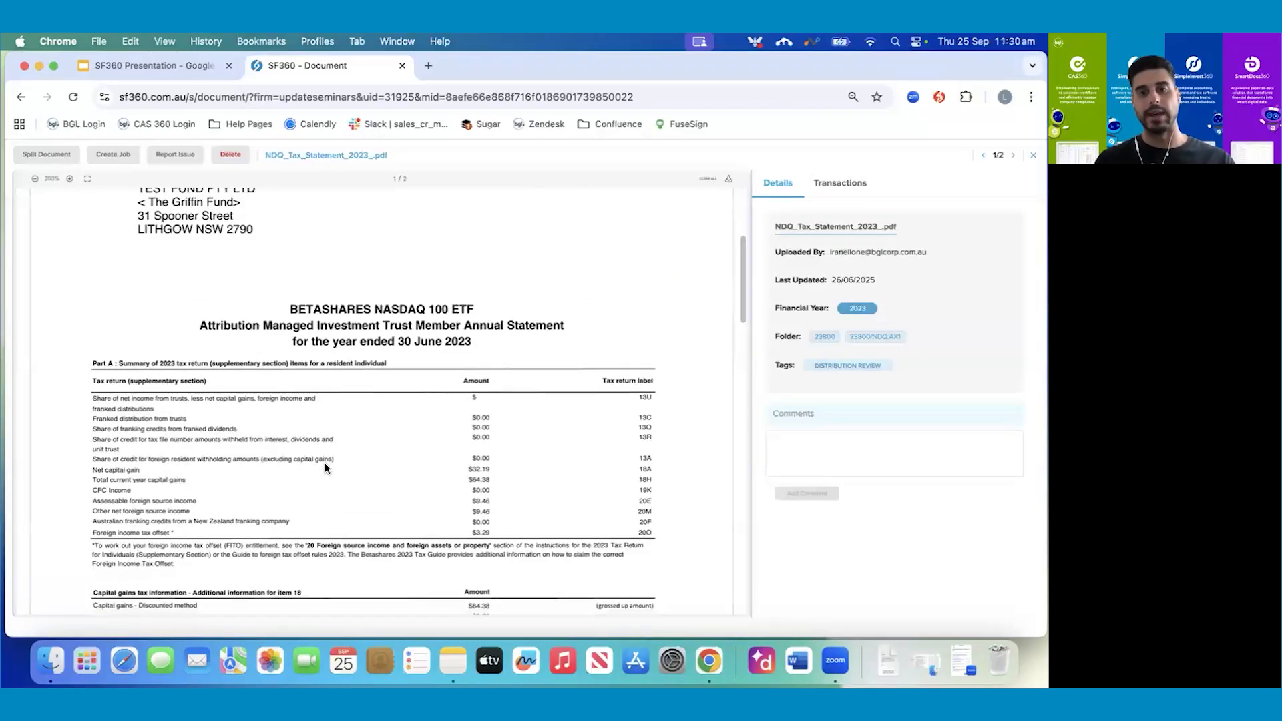
{"action": "scroll", "coordinate": [325, 463], "scroll_direction": "up", "scroll_amount": 5}
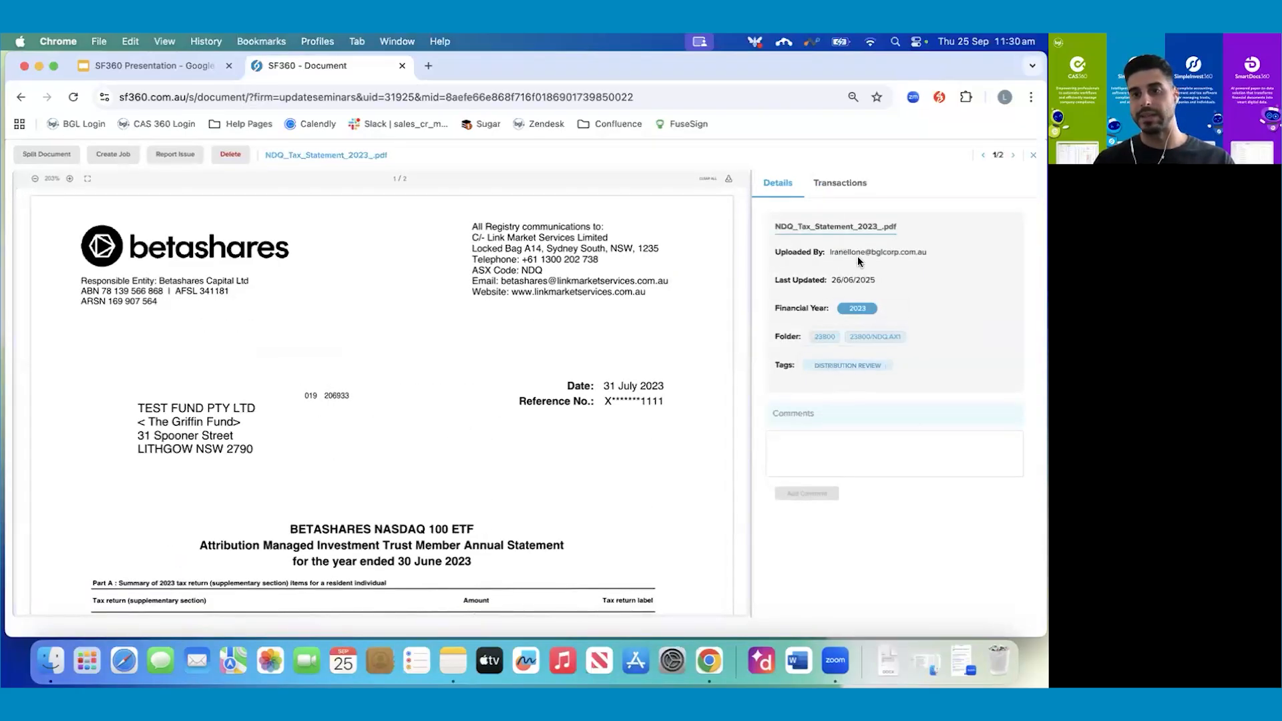
{"action": "left_click", "coordinate": [853, 194]}
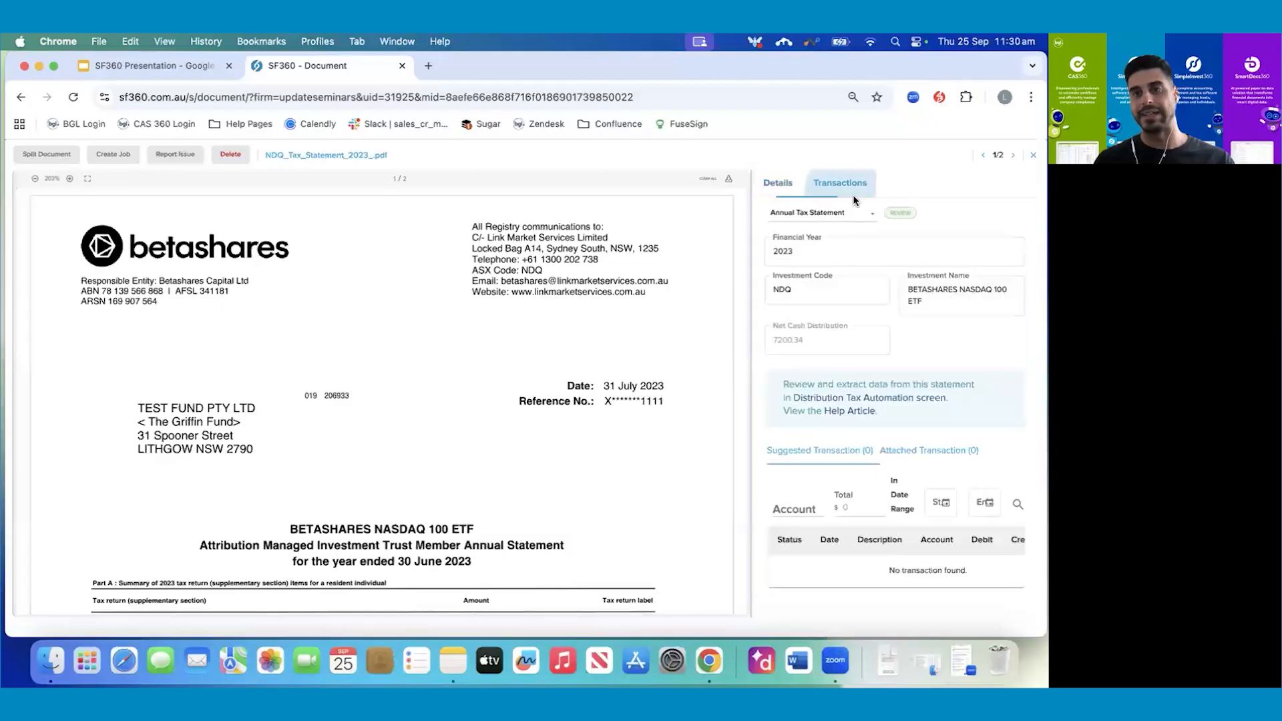
{"action": "left_click", "coordinate": [1033, 155]}
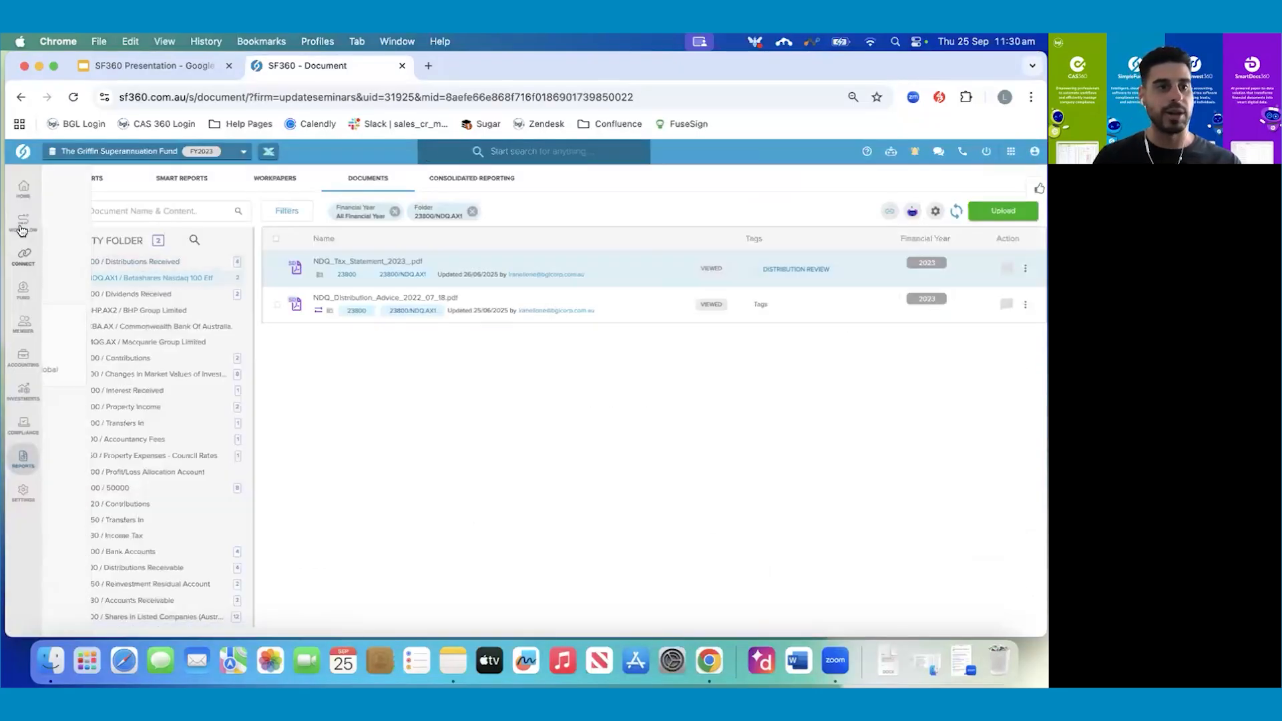
- Return to the fund dashboard and open the tax compliance page from its Lodgment status
{"action": "mouse_move", "coordinate": [22, 305]}
{"action": "left_click", "coordinate": [64, 202]}
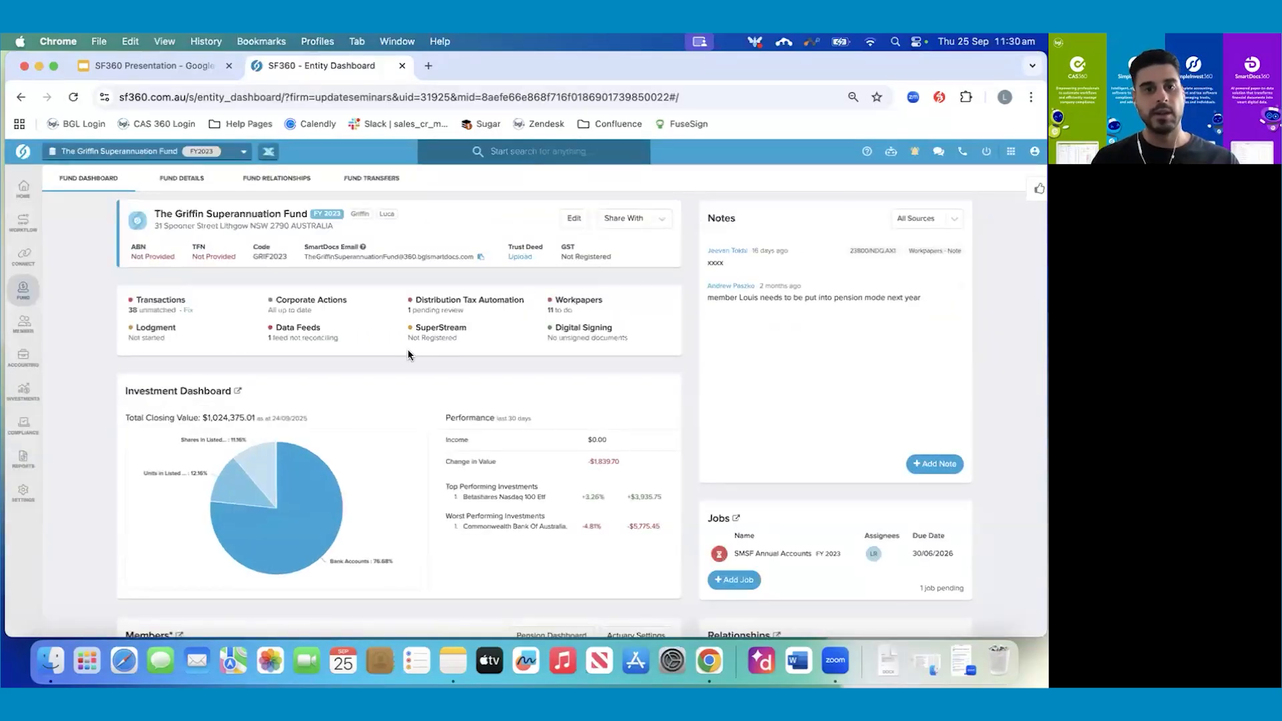
{"action": "left_click", "coordinate": [148, 329]}
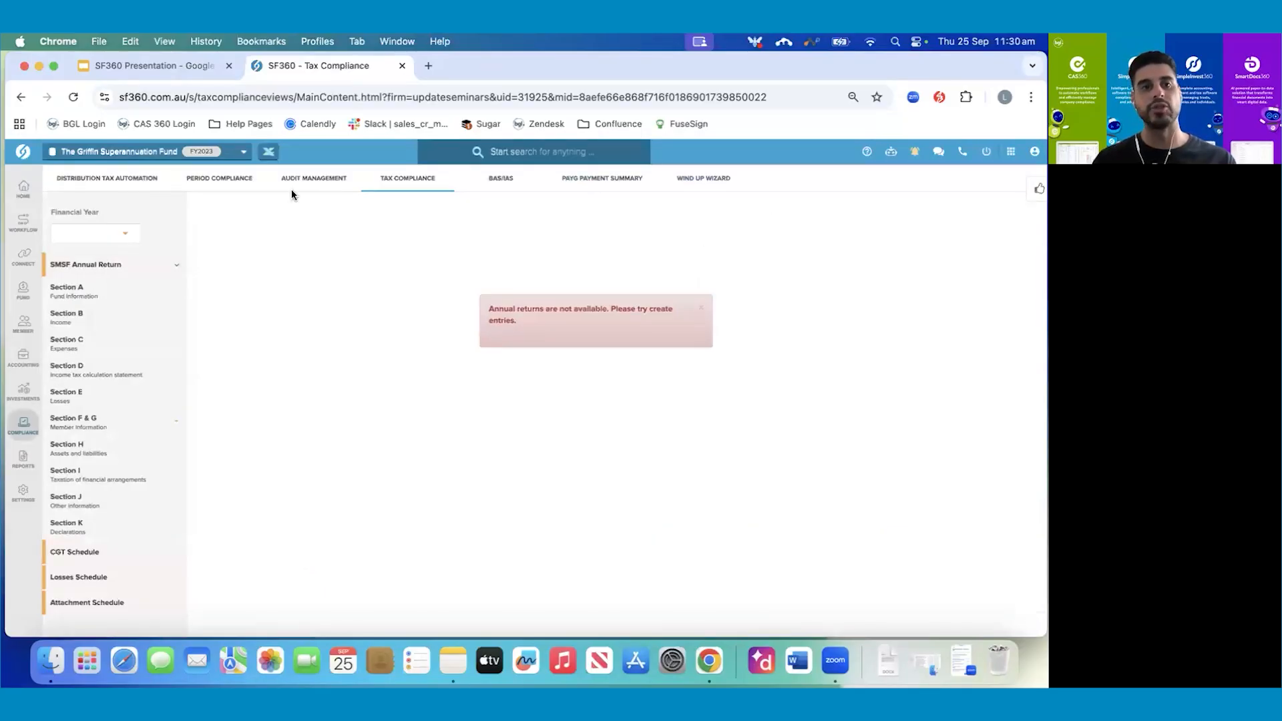
- Create entries in Period Compliance for 01/07/2022 to 30/06/2023 and review the create entries alerts
{"action": "left_click", "coordinate": [227, 182]}
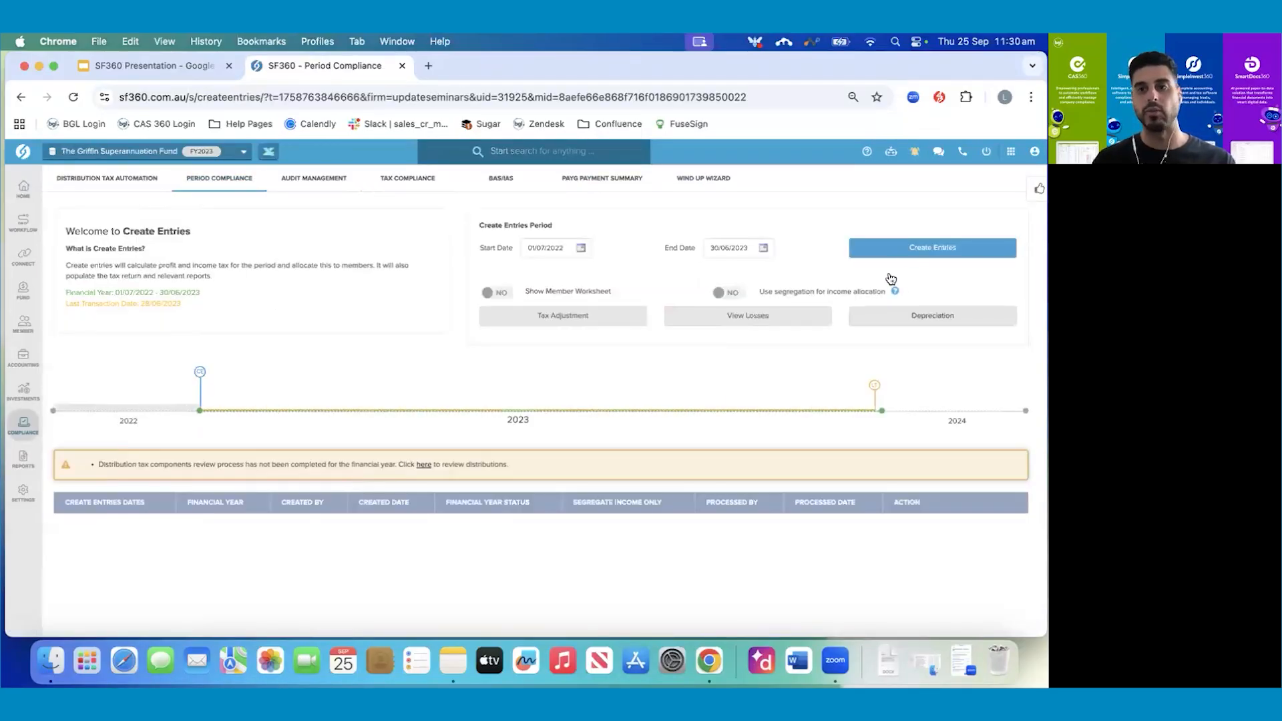
{"action": "left_click", "coordinate": [905, 253]}
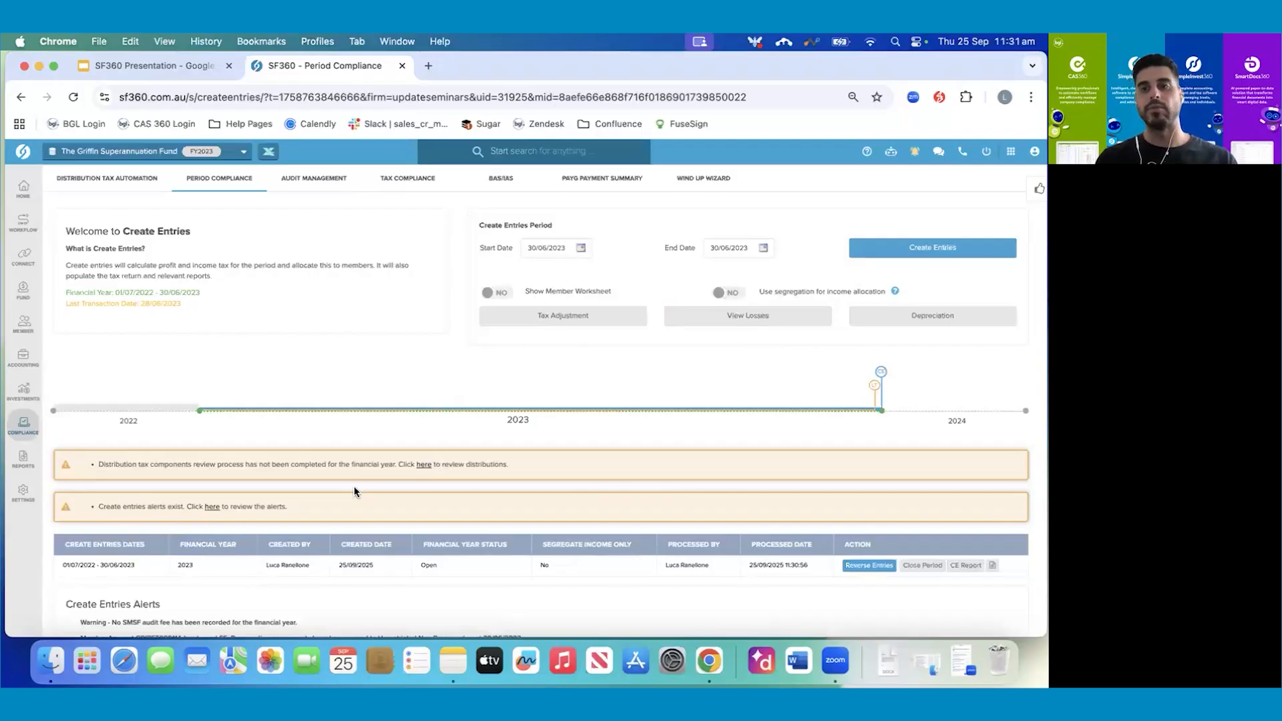
{"action": "scroll", "coordinate": [355, 492], "scroll_direction": "down", "scroll_amount": 2}
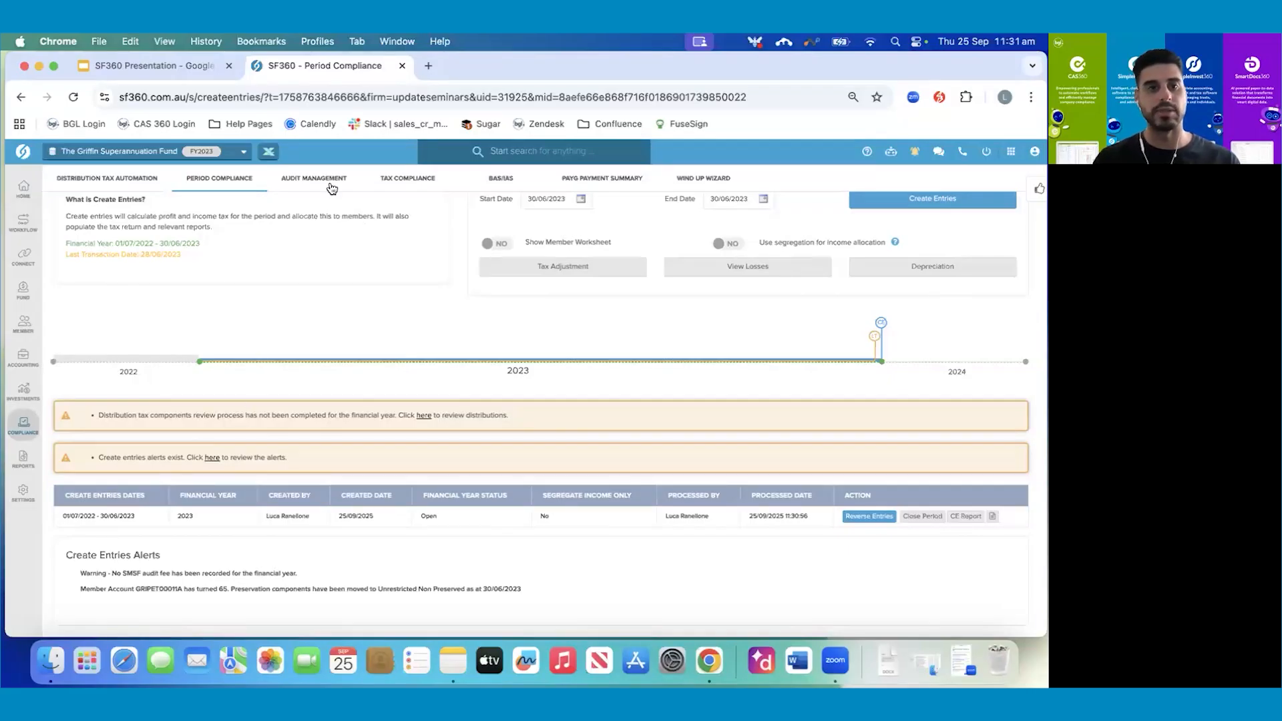
- Open the 2023 SMSF Annual Return in Tax Compliance and review the income labels in Section B
{"action": "left_click", "coordinate": [427, 185]}
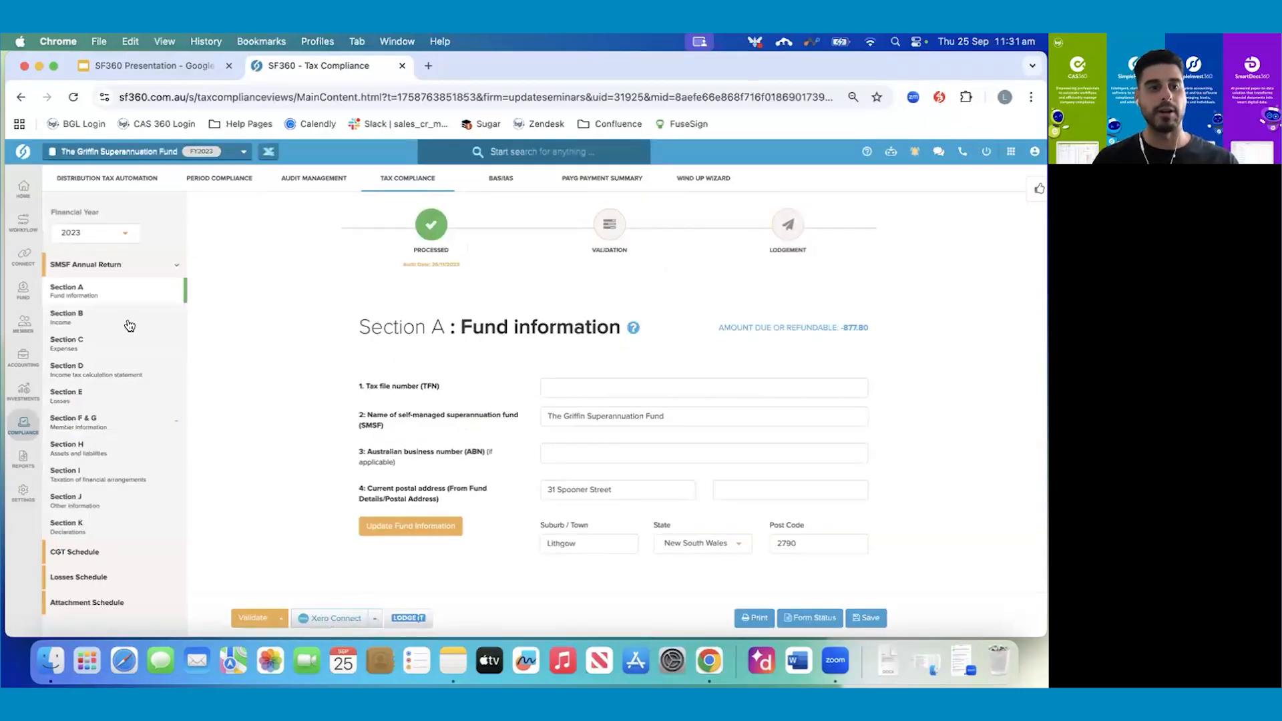
{"action": "left_click", "coordinate": [67, 317]}
{"action": "scroll", "coordinate": [306, 438], "scroll_direction": "down", "scroll_amount": 5}
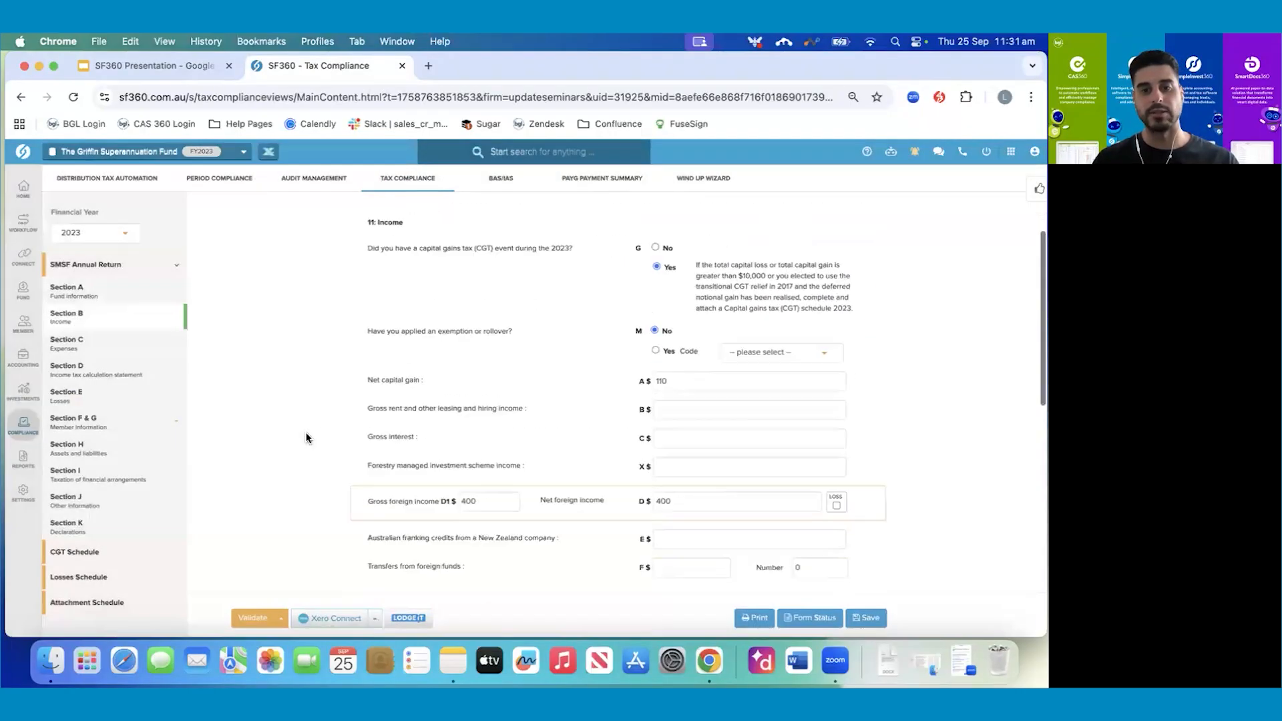
- Review the deductions in Section C of the annual return, including investment expenses, and open the Section D income tax calculation statement
{"action": "left_click", "coordinate": [111, 349]}
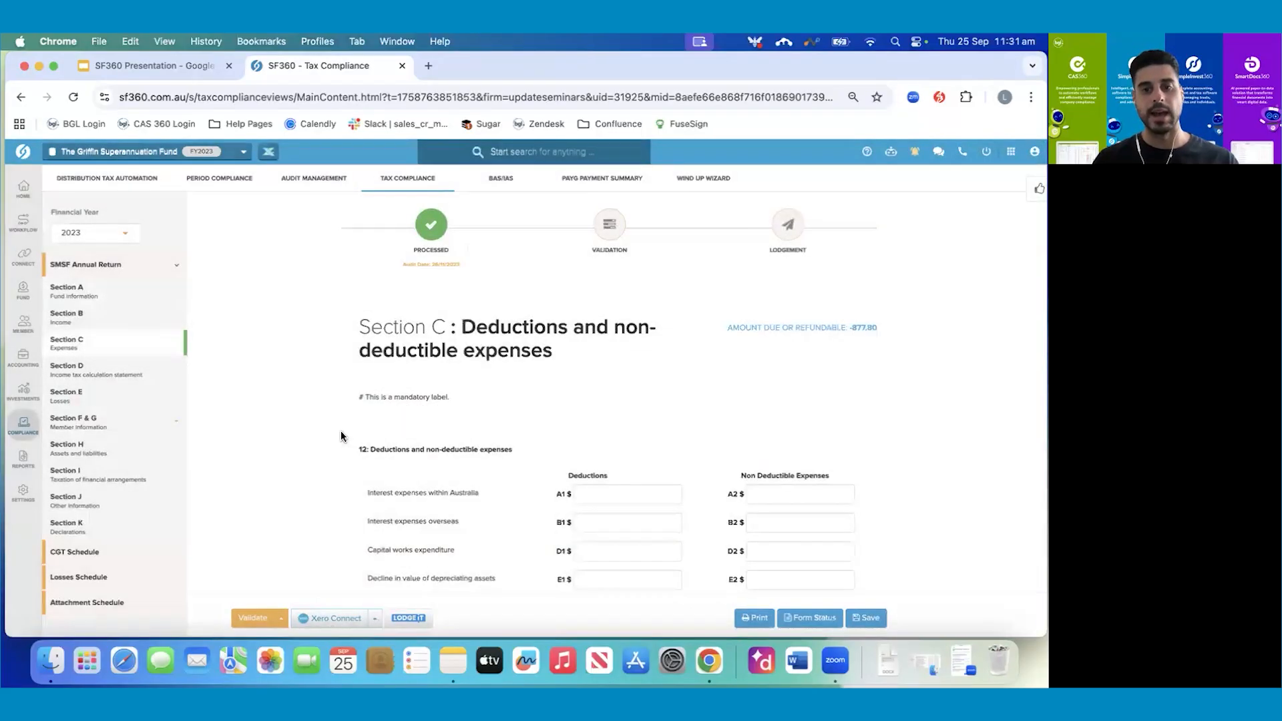
{"action": "scroll", "coordinate": [341, 431], "scroll_direction": "down", "scroll_amount": 5}
{"action": "left_click", "coordinate": [602, 385]}
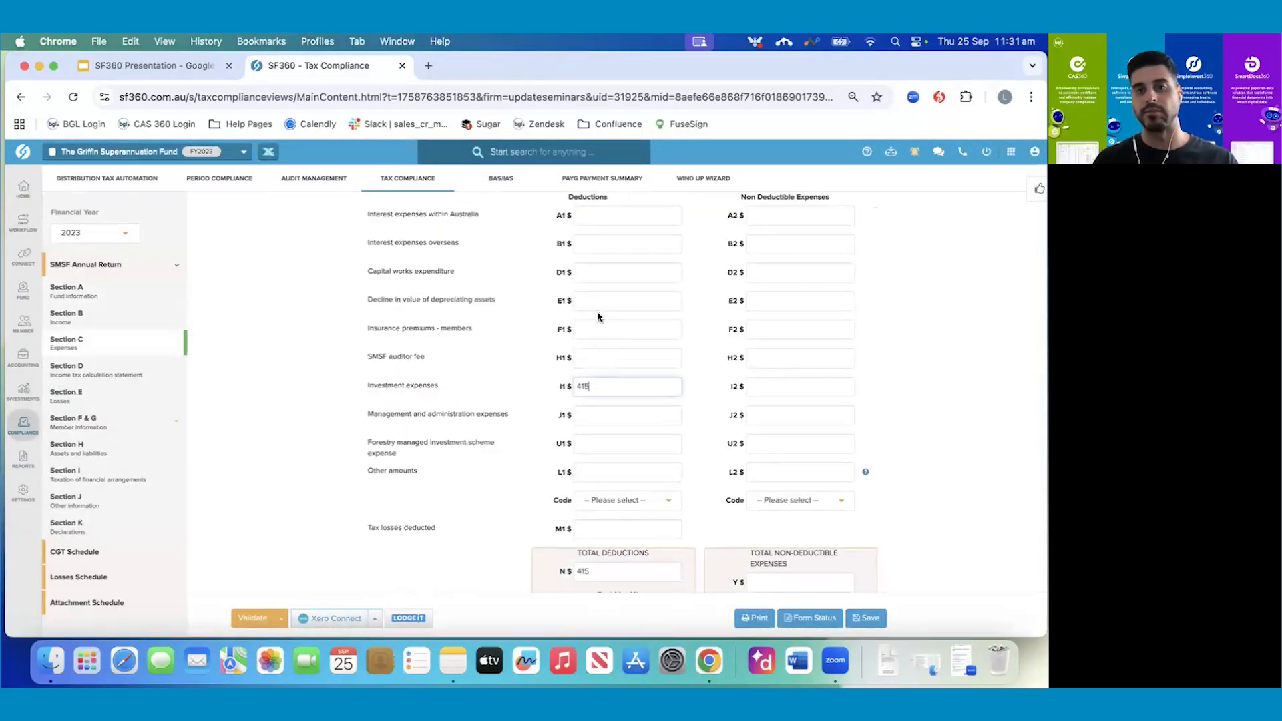
{"action": "scroll", "coordinate": [429, 398], "scroll_direction": "down", "scroll_amount": 2}
{"action": "left_click", "coordinate": [103, 371]}
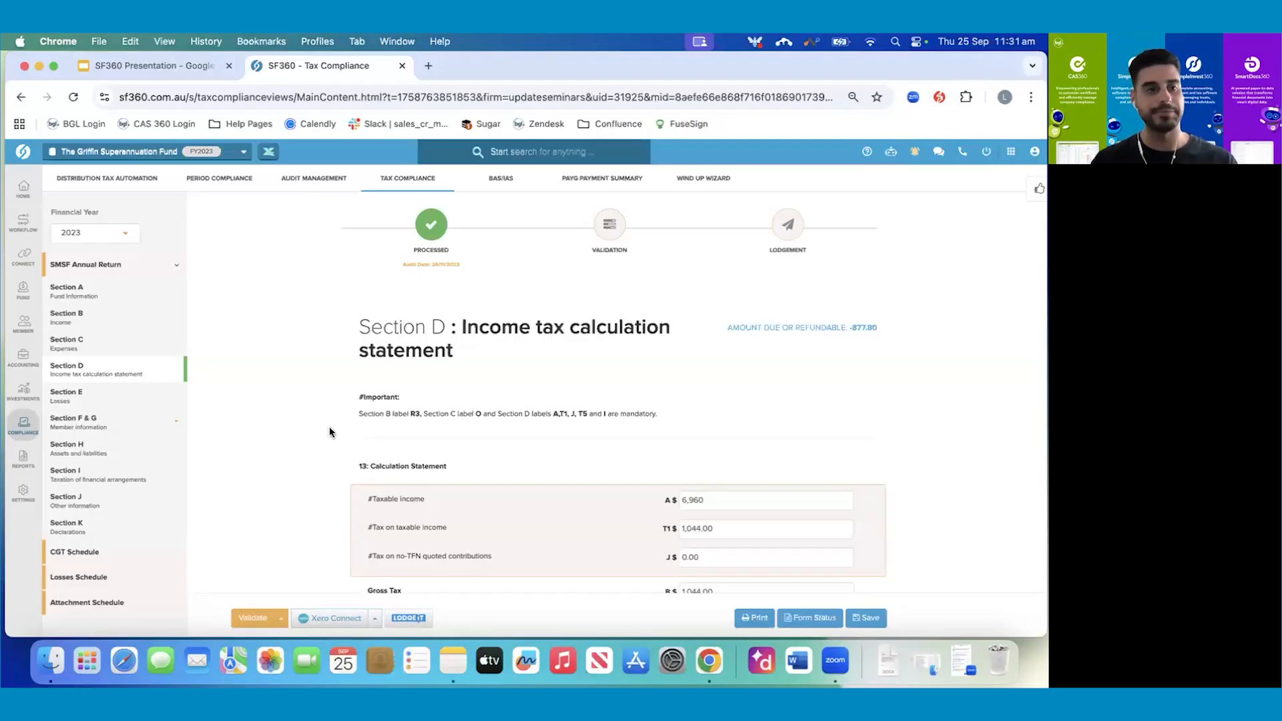
- Open the Lodgement Overview to check the forms awaiting lodgement, and return to the fund dashboard
{"action": "mouse_move", "coordinate": [23, 302]}
{"action": "mouse_move", "coordinate": [23, 258]}
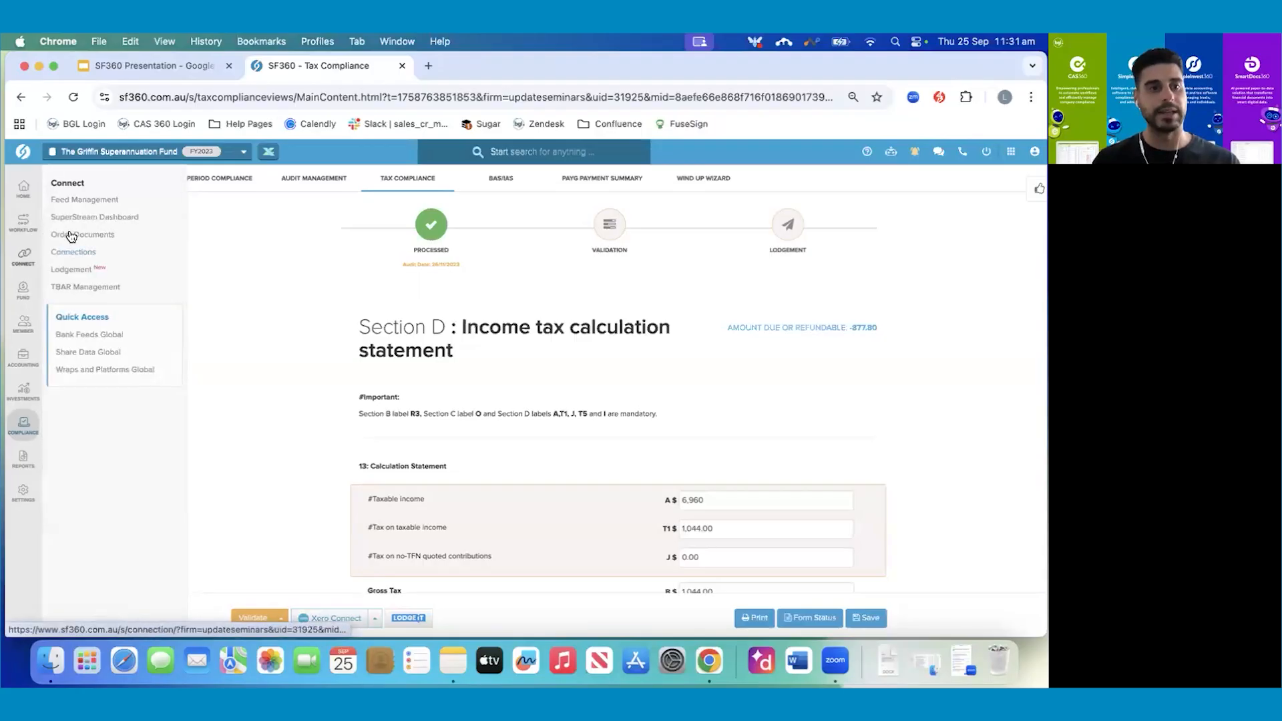
{"action": "left_click", "coordinate": [71, 269]}
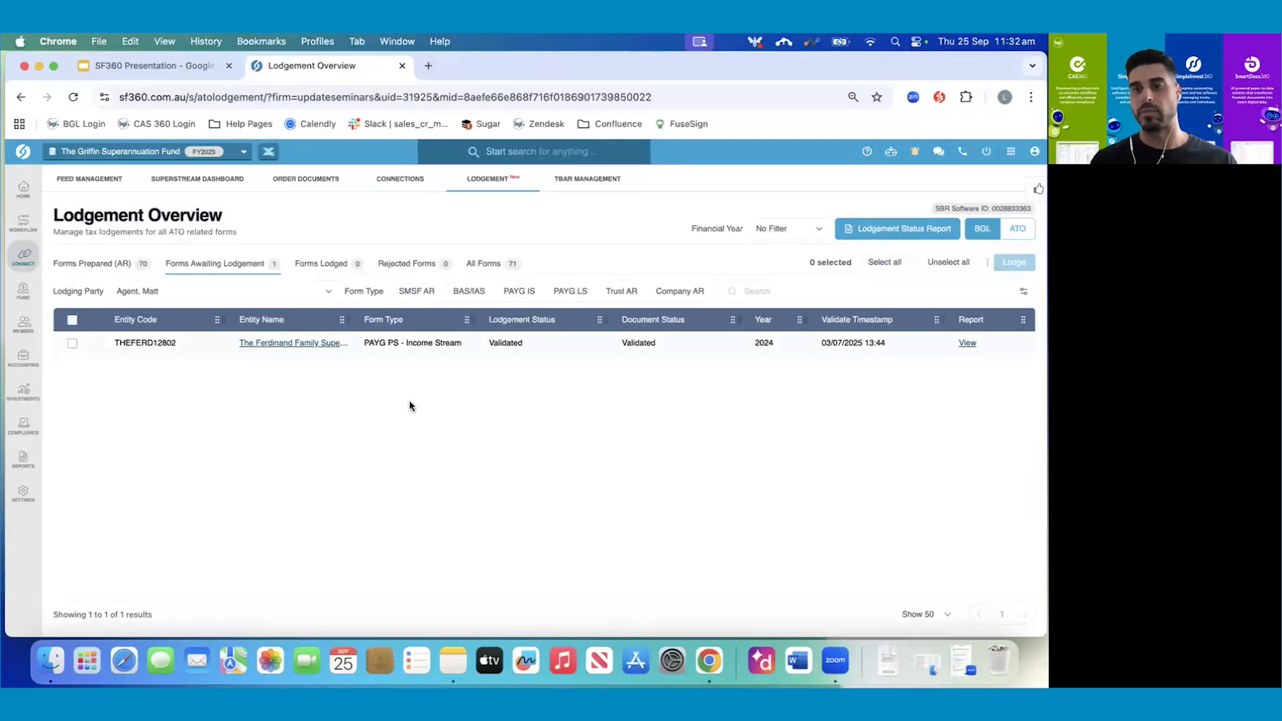
{"action": "mouse_move", "coordinate": [30, 295]}
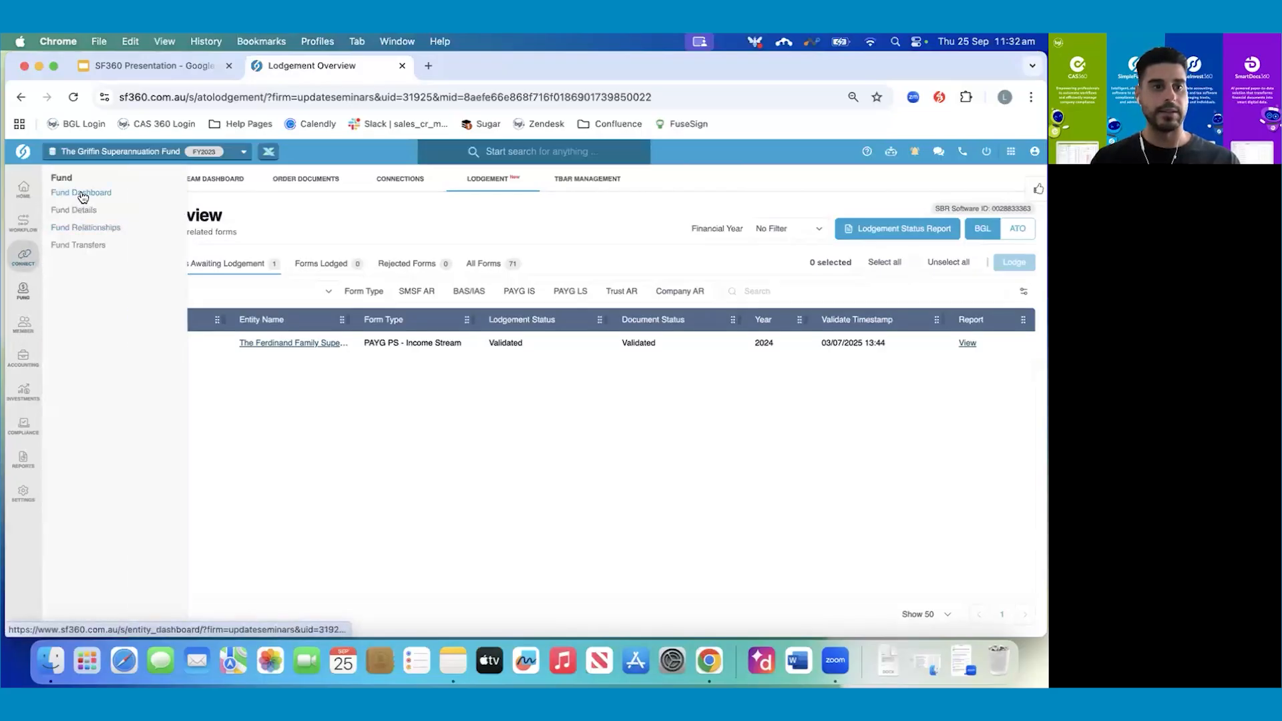
{"action": "left_click", "coordinate": [78, 193]}
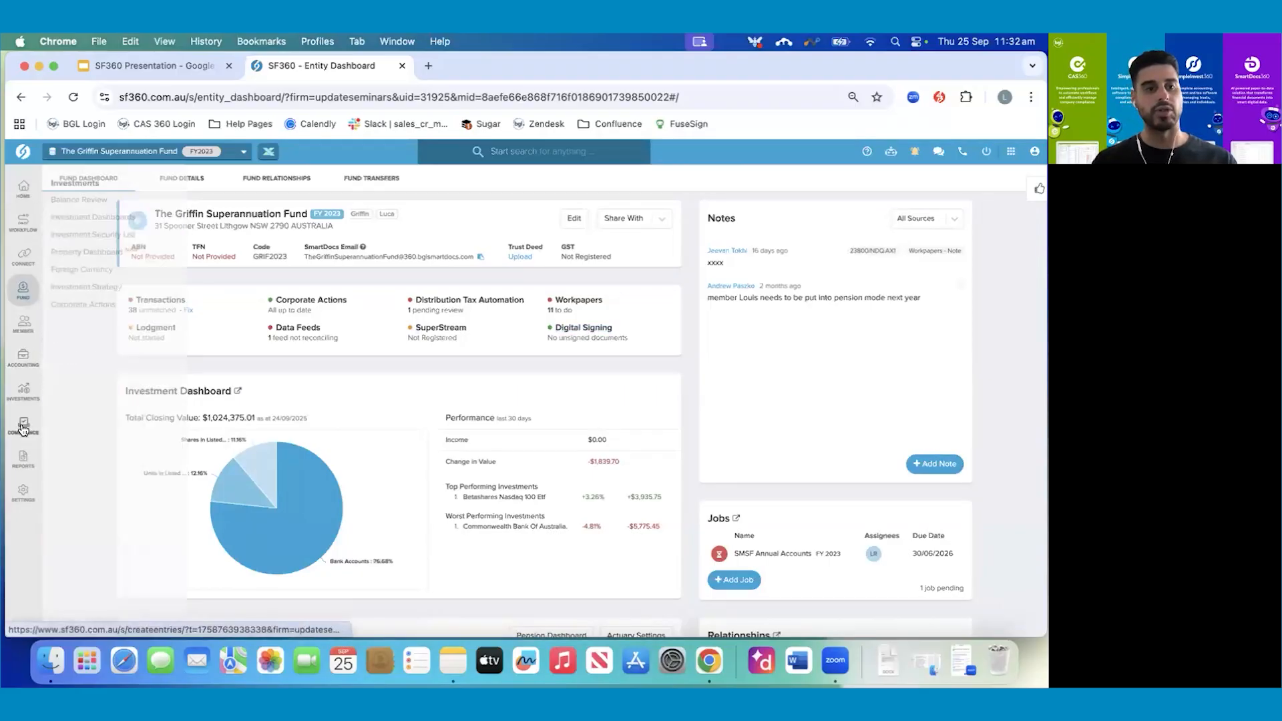
- Open the fund's reports and review the reports included in the EOFY2024 report pack
{"action": "left_click", "coordinate": [24, 459]}
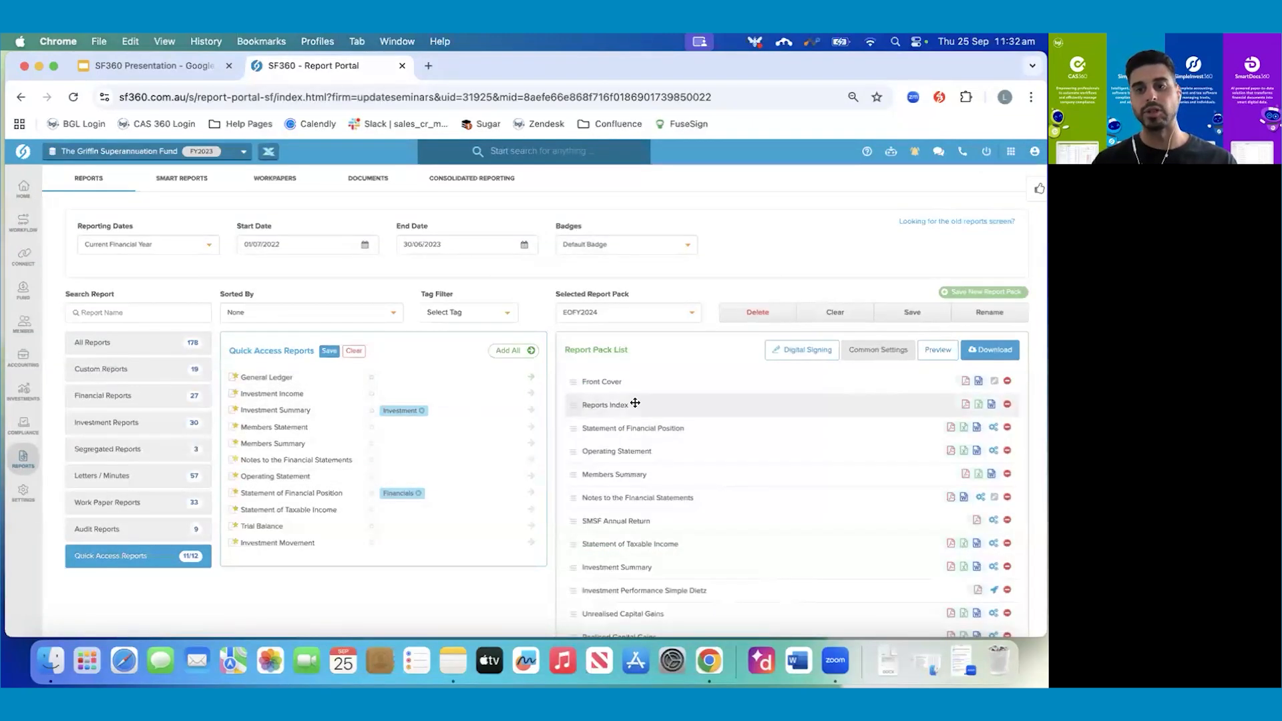
{"action": "scroll", "coordinate": [720, 435], "scroll_direction": "down", "scroll_amount": 3}
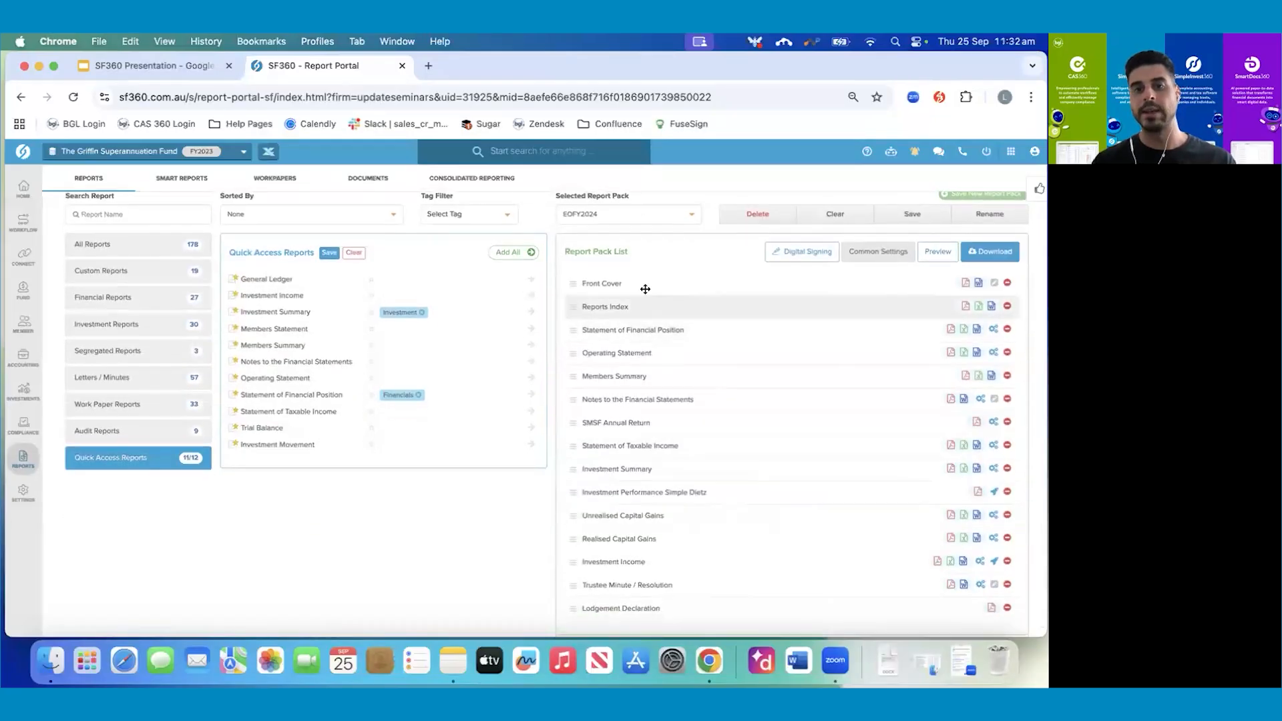
{"action": "scroll", "coordinate": [704, 420], "scroll_direction": "up", "scroll_amount": 1}
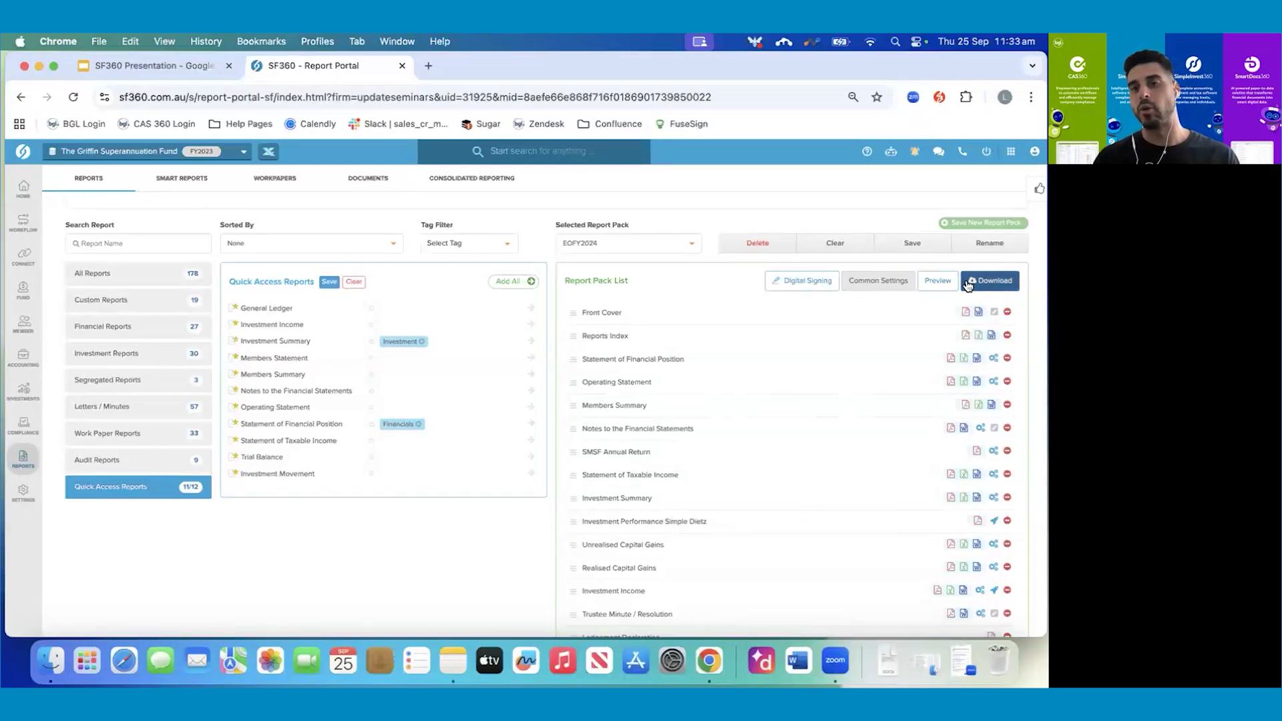
- Start digital signing of the EOFY2024 report pack, keep DocuSign as signature provider, confirm the signatories and preview the signing request email
{"action": "left_click", "coordinate": [812, 281]}
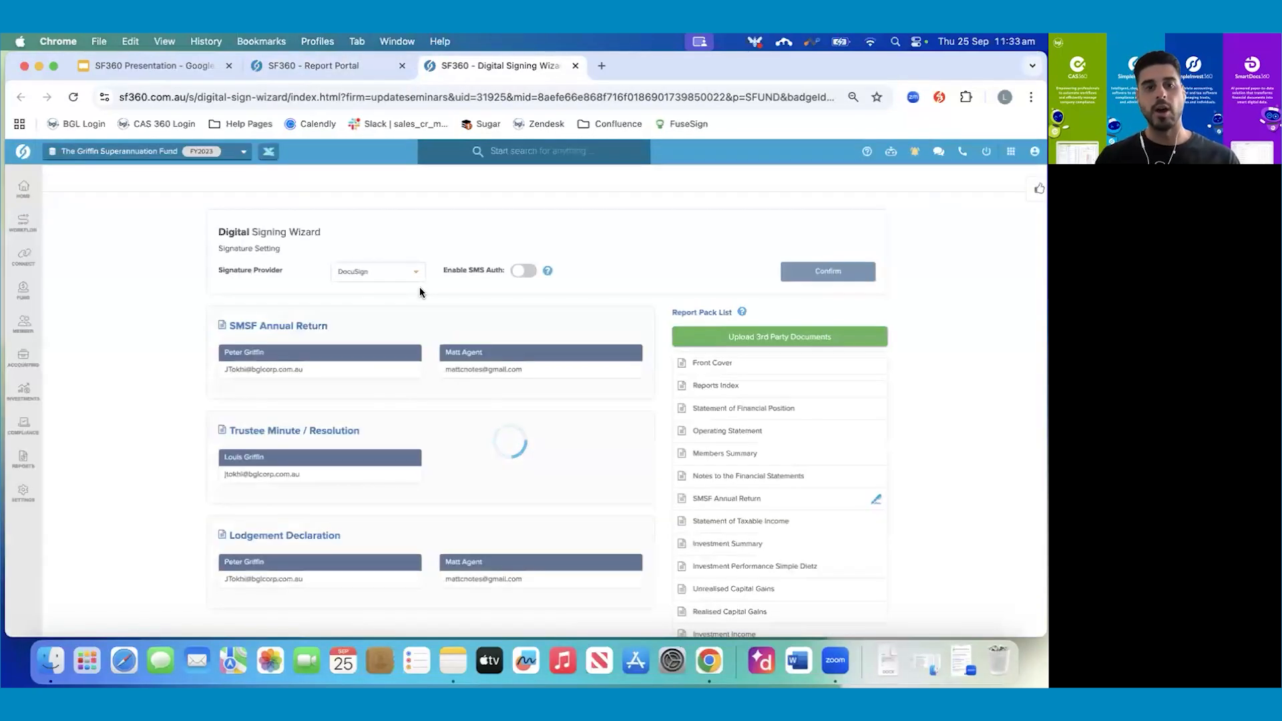
{"action": "left_click", "coordinate": [371, 273]}
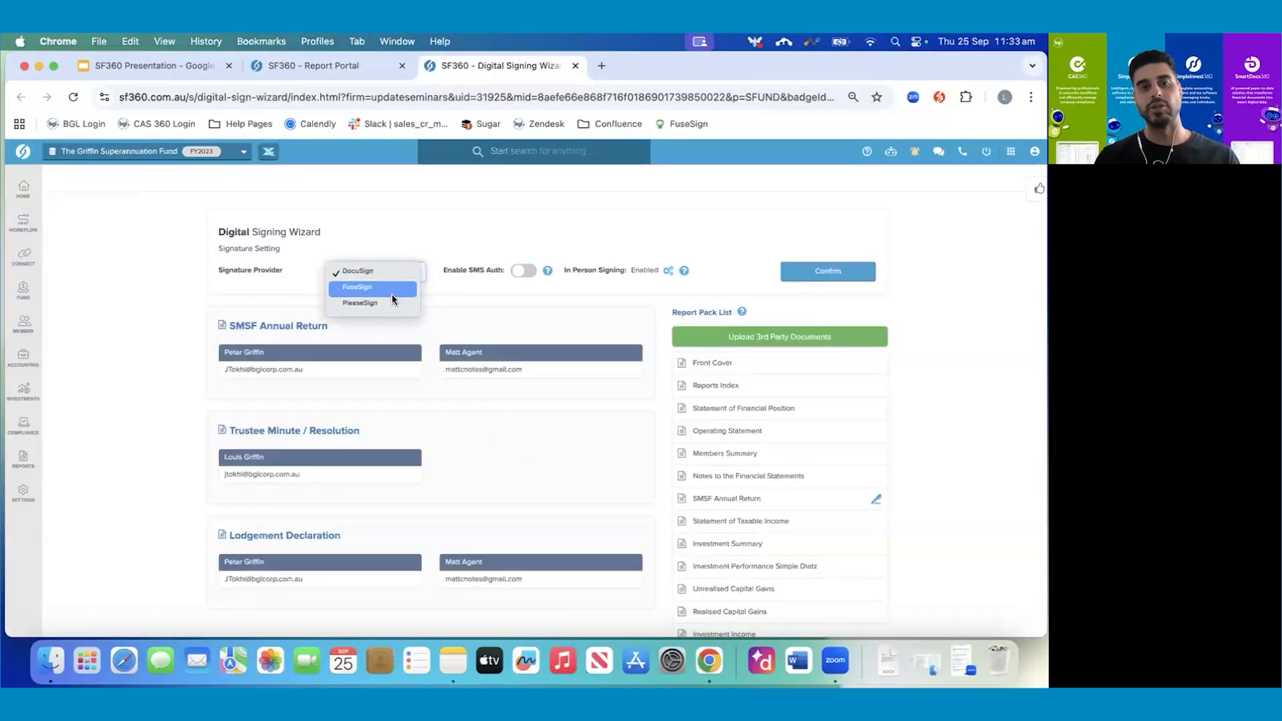
{"action": "left_click", "coordinate": [431, 242]}
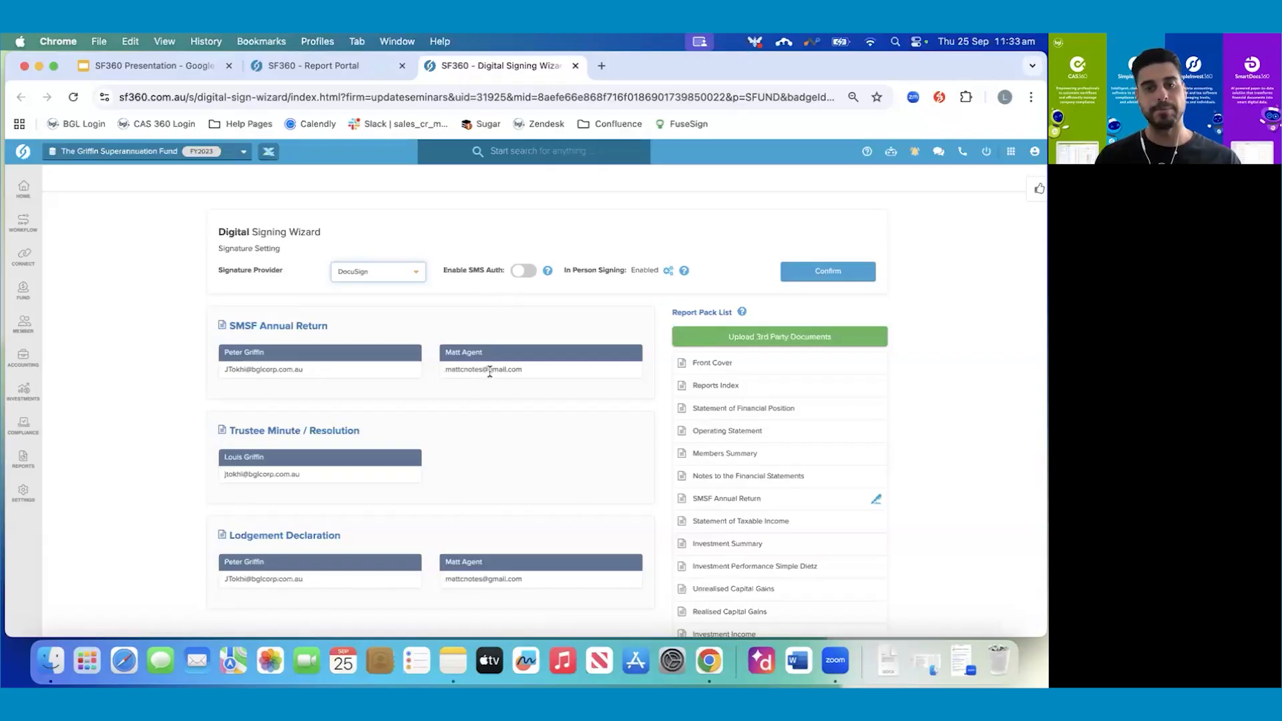
{"action": "scroll", "coordinate": [805, 421], "scroll_direction": "down", "scroll_amount": 2}
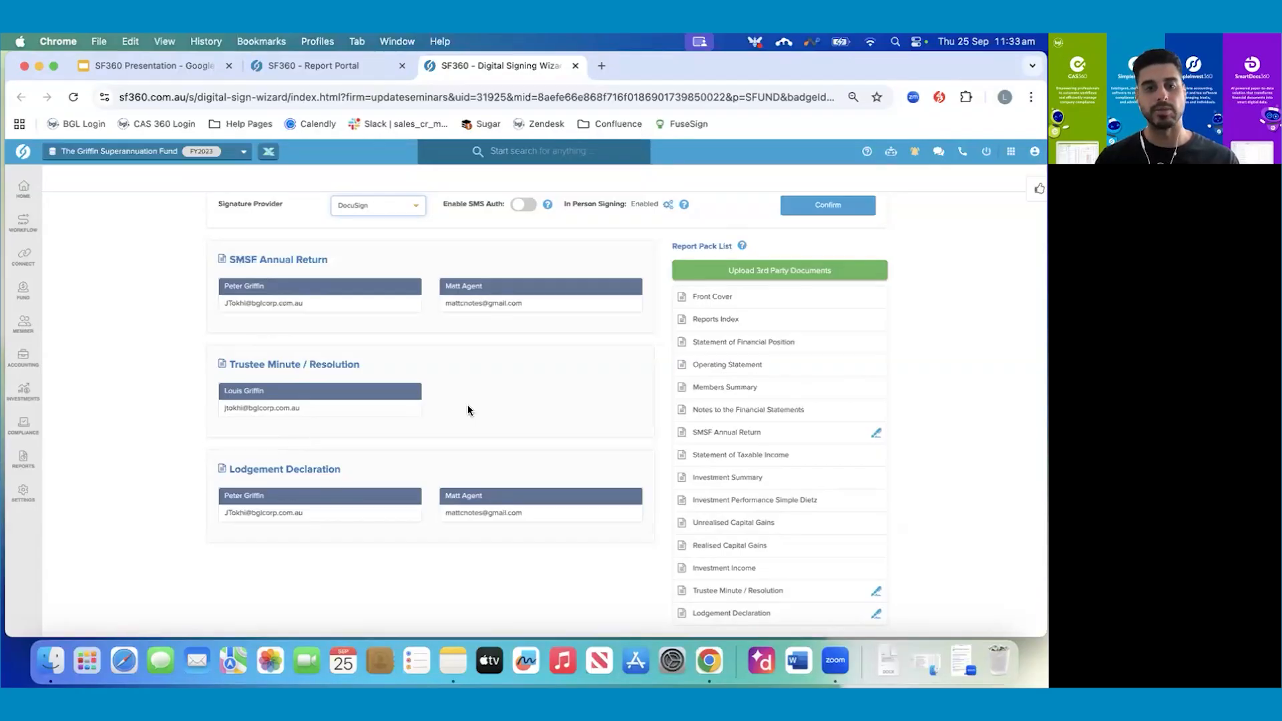
{"action": "scroll", "coordinate": [607, 342], "scroll_direction": "up", "scroll_amount": 2}
{"action": "left_click", "coordinate": [828, 272]}
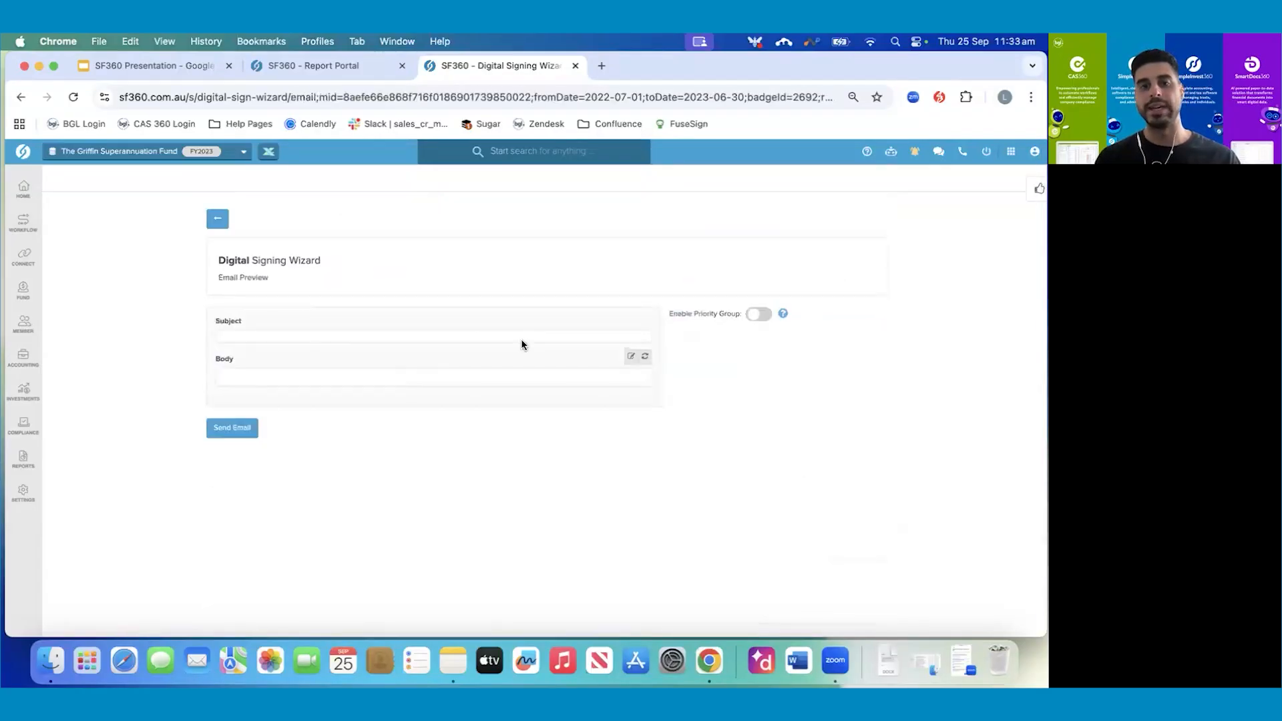
{"action": "scroll", "coordinate": [431, 361], "scroll_direction": "down", "scroll_amount": 2}
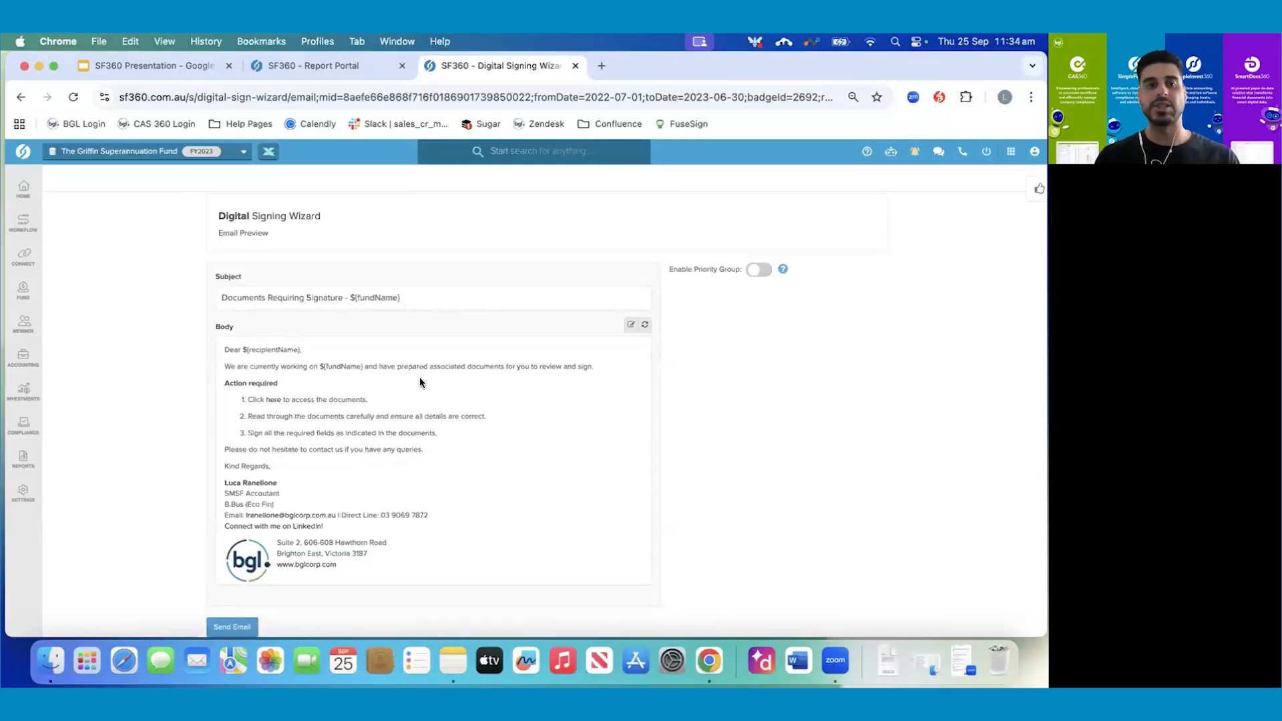
- Open the fund's documents and search them for "digitial signing"
{"action": "mouse_move", "coordinate": [24, 460]}
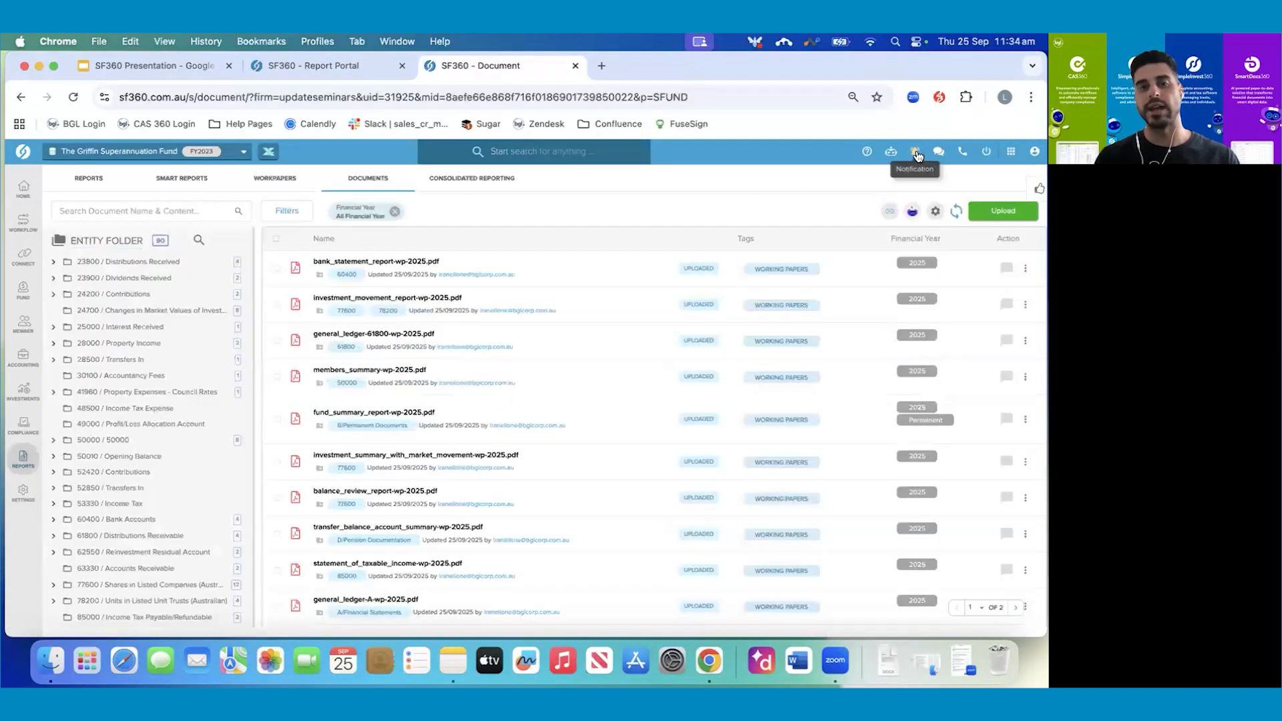
{"action": "left_click", "coordinate": [133, 211]}
{"action": "type", "text": "digit"}
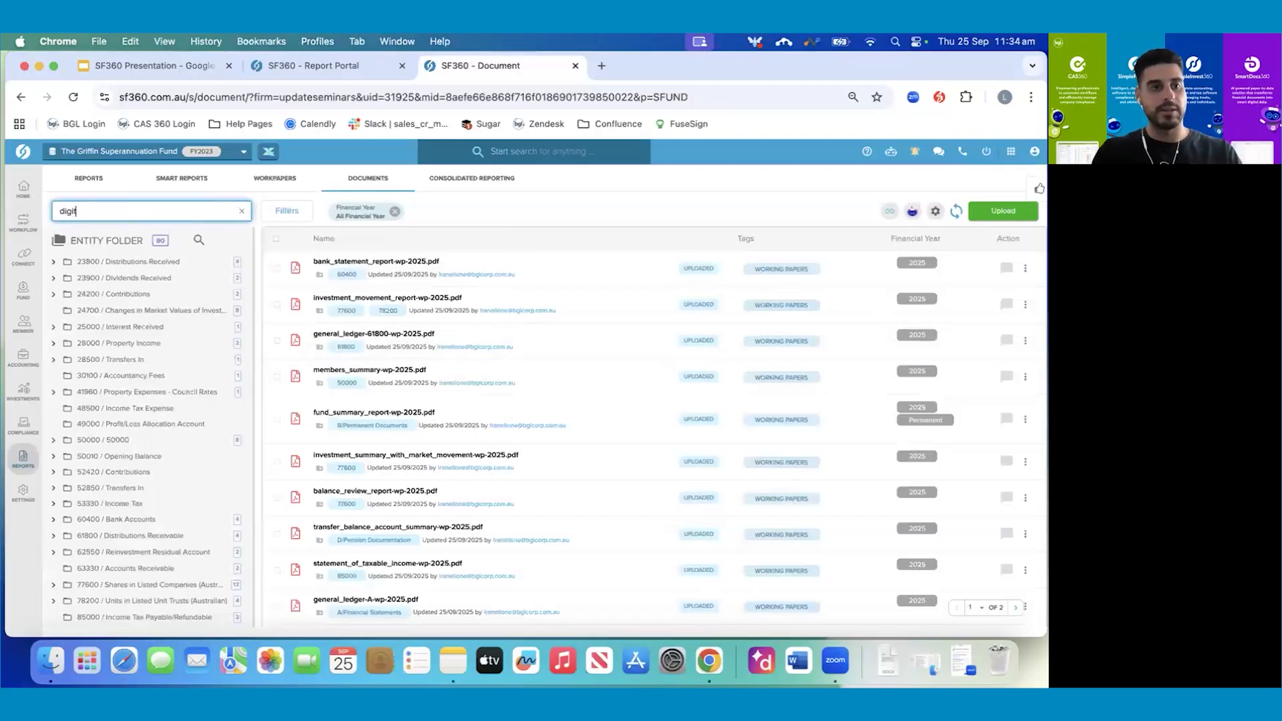
{"action": "type", "text": "ial signing"}
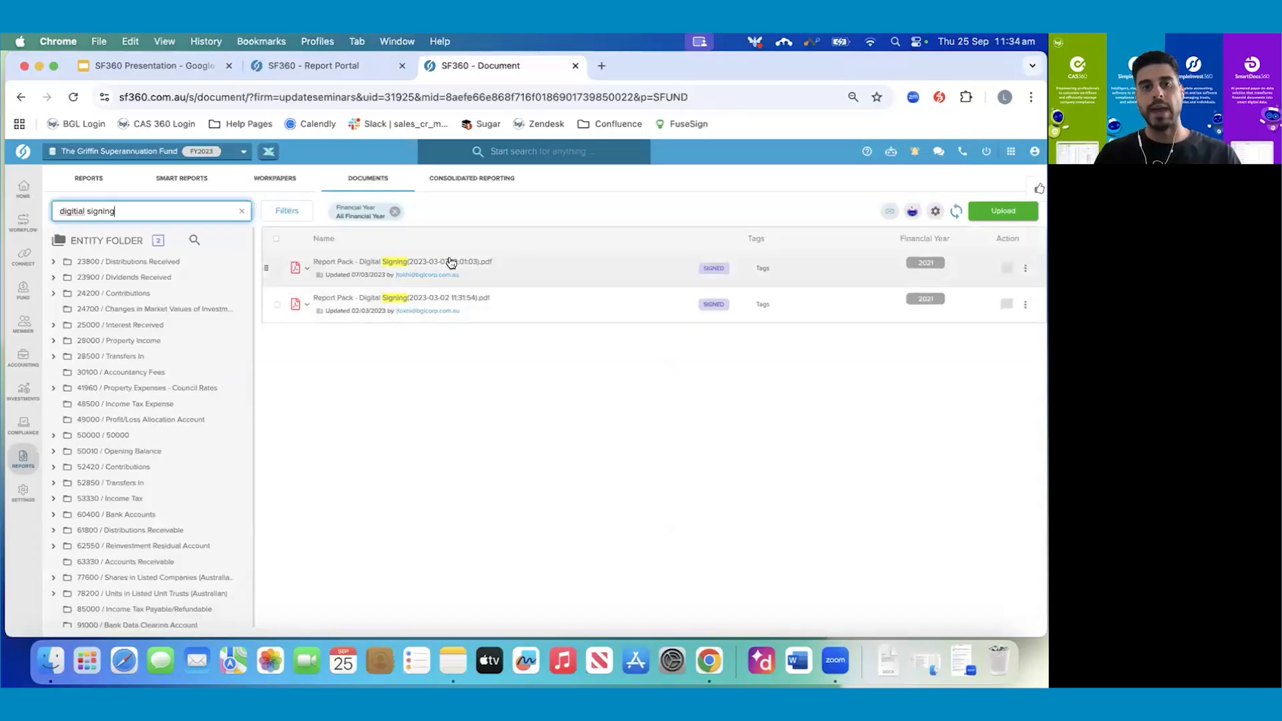
- Open the signed report pack of 2023-03-07, read from the financial statements through to the signature on the trustee minutes, and close it
{"action": "left_click", "coordinate": [418, 263]}
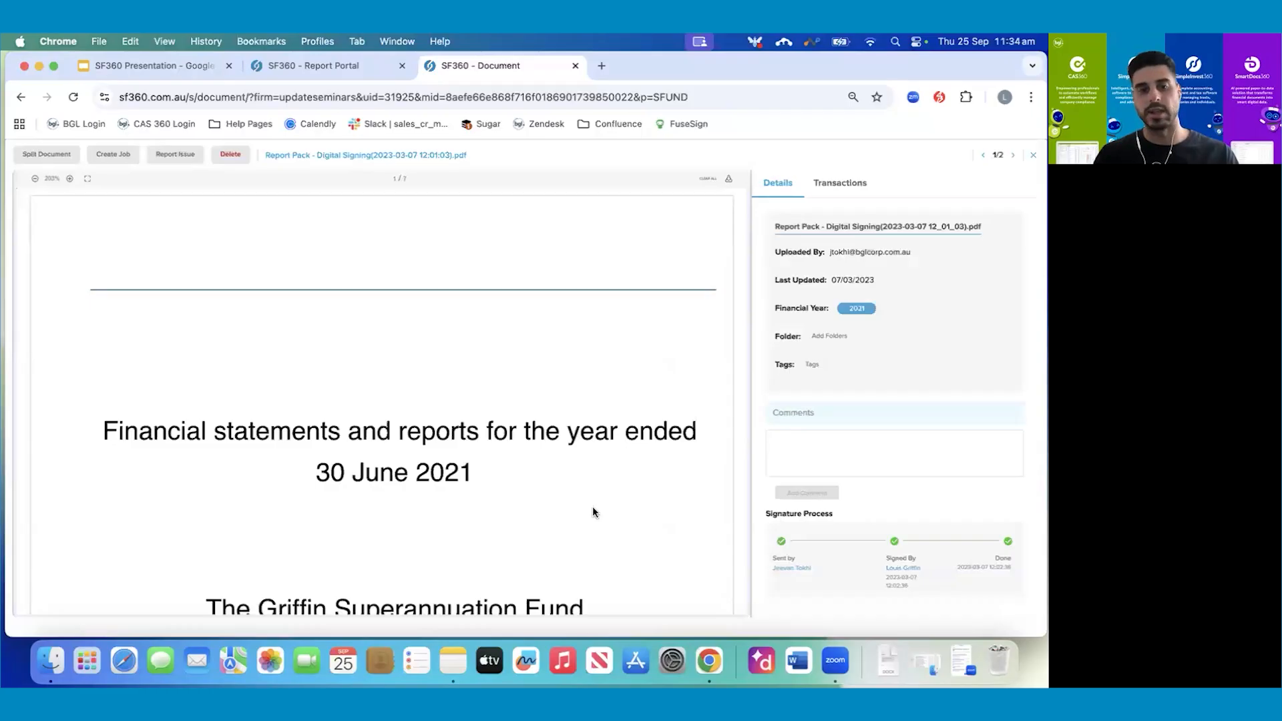
{"action": "scroll", "coordinate": [592, 507], "scroll_direction": "down", "scroll_amount": 5}
{"action": "scroll", "coordinate": [594, 513], "scroll_direction": "down", "scroll_amount": 20}
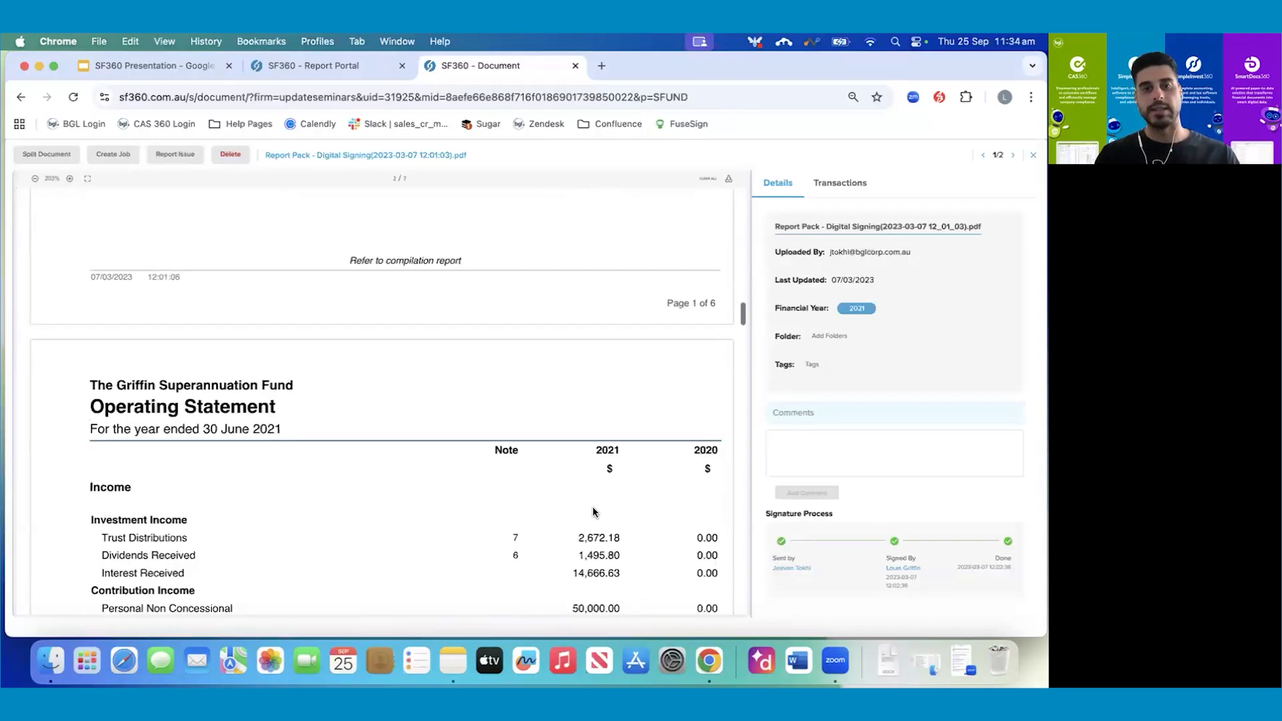
{"action": "scroll", "coordinate": [593, 512], "scroll_direction": "down", "scroll_amount": 15}
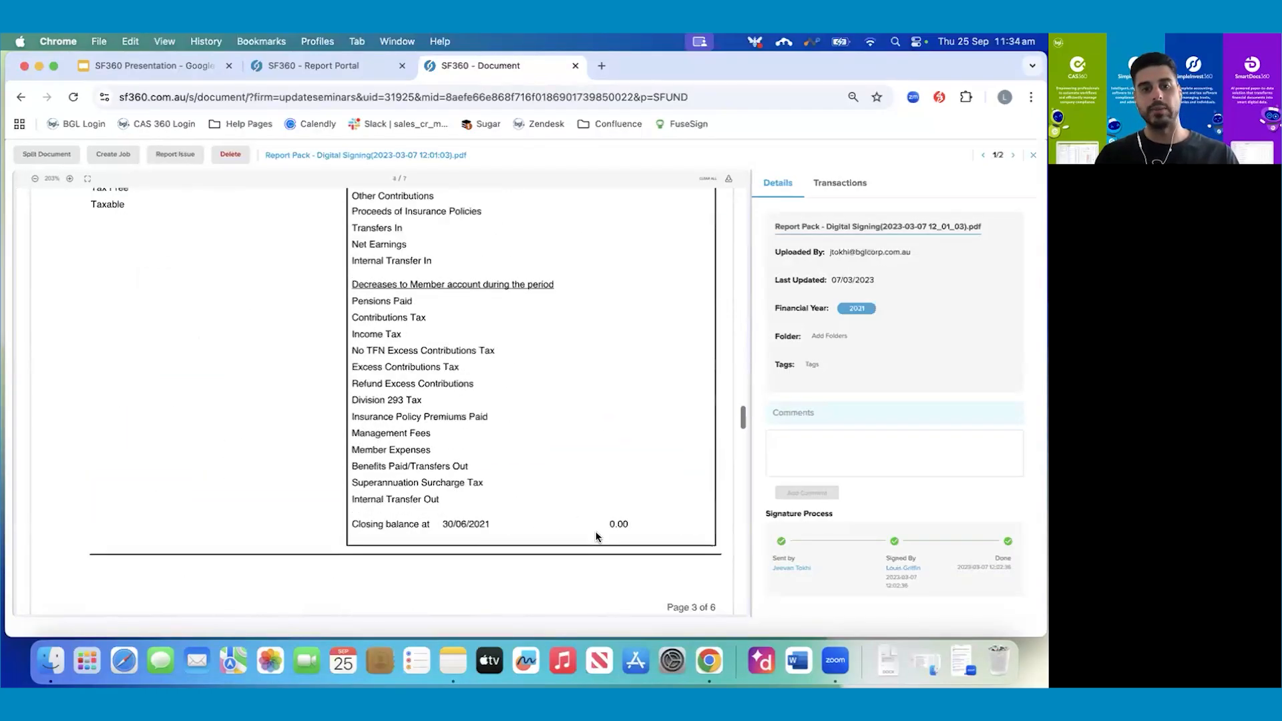
{"action": "scroll", "coordinate": [596, 536], "scroll_direction": "down", "scroll_amount": 20}
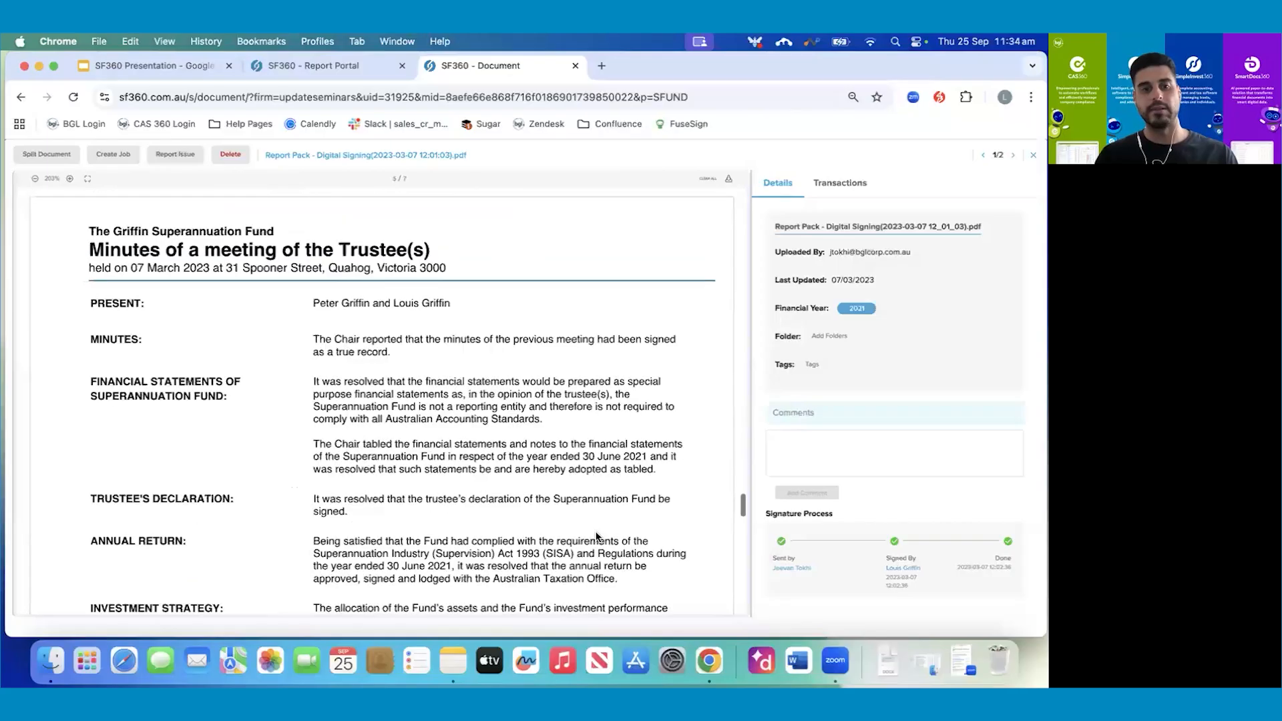
{"action": "scroll", "coordinate": [597, 536], "scroll_direction": "up", "scroll_amount": 3}
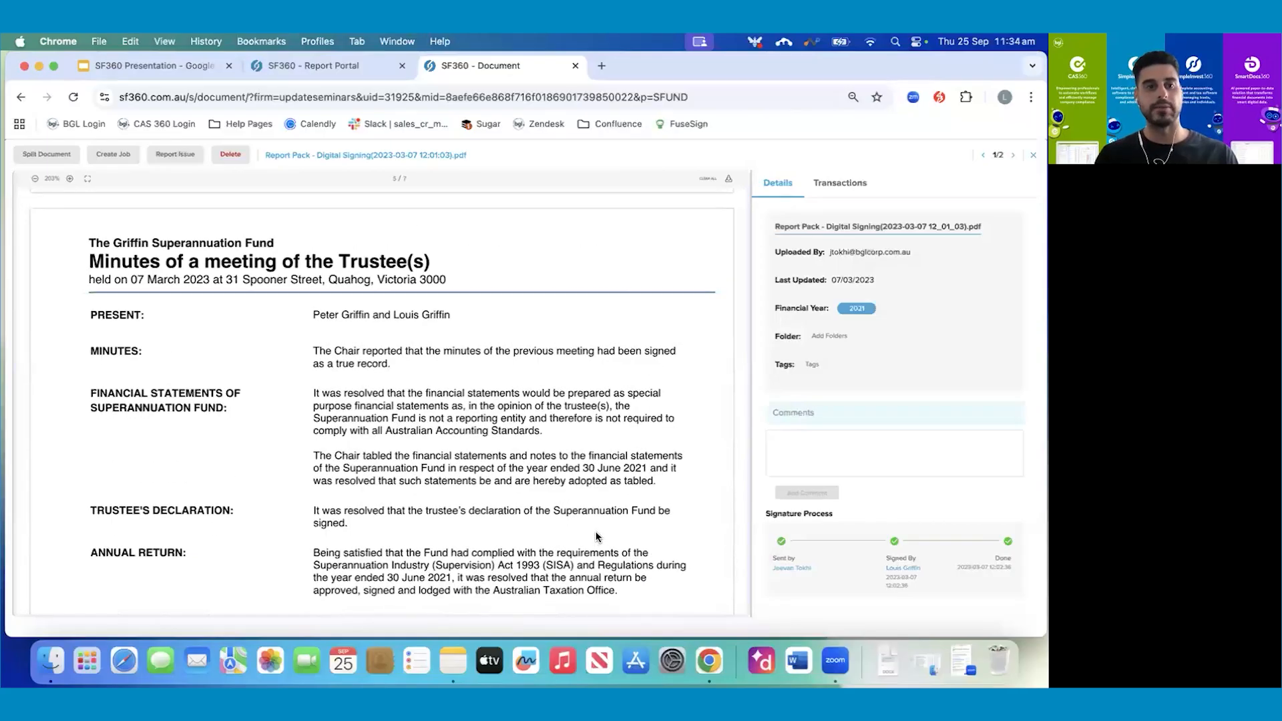
{"action": "scroll", "coordinate": [596, 536], "scroll_direction": "down", "scroll_amount": 12}
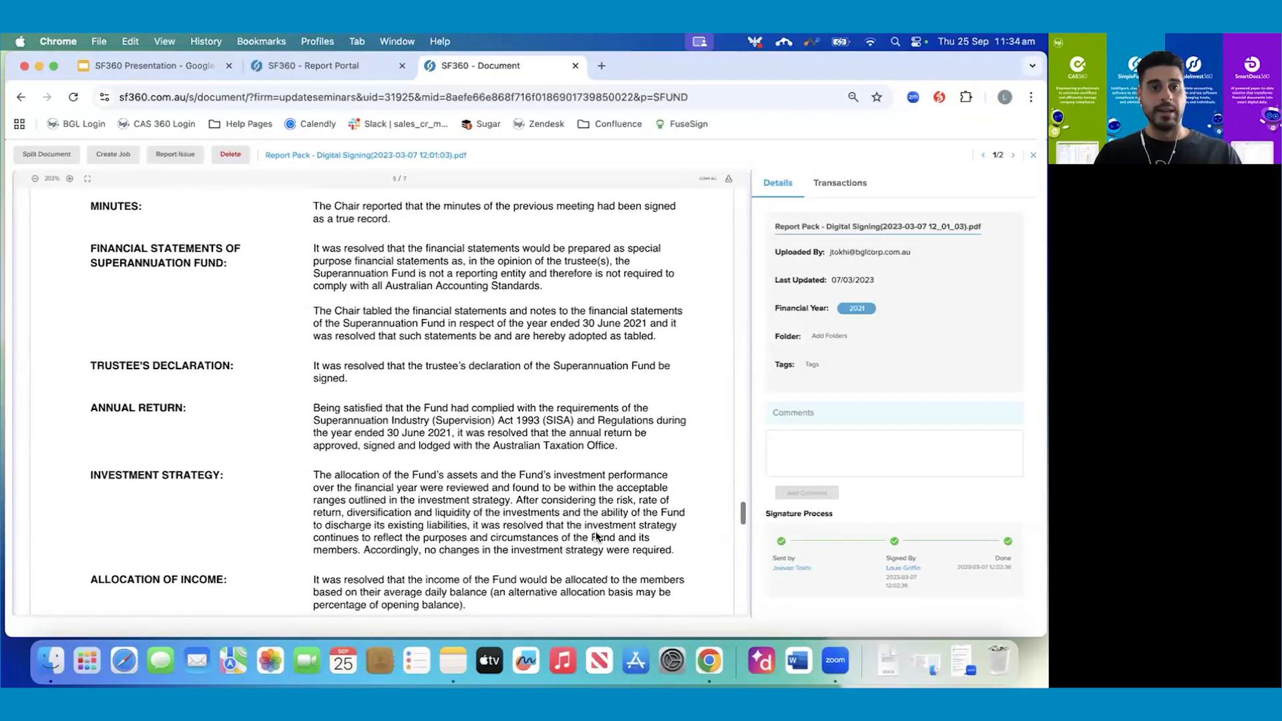
{"action": "scroll", "coordinate": [597, 536], "scroll_direction": "down", "scroll_amount": 20}
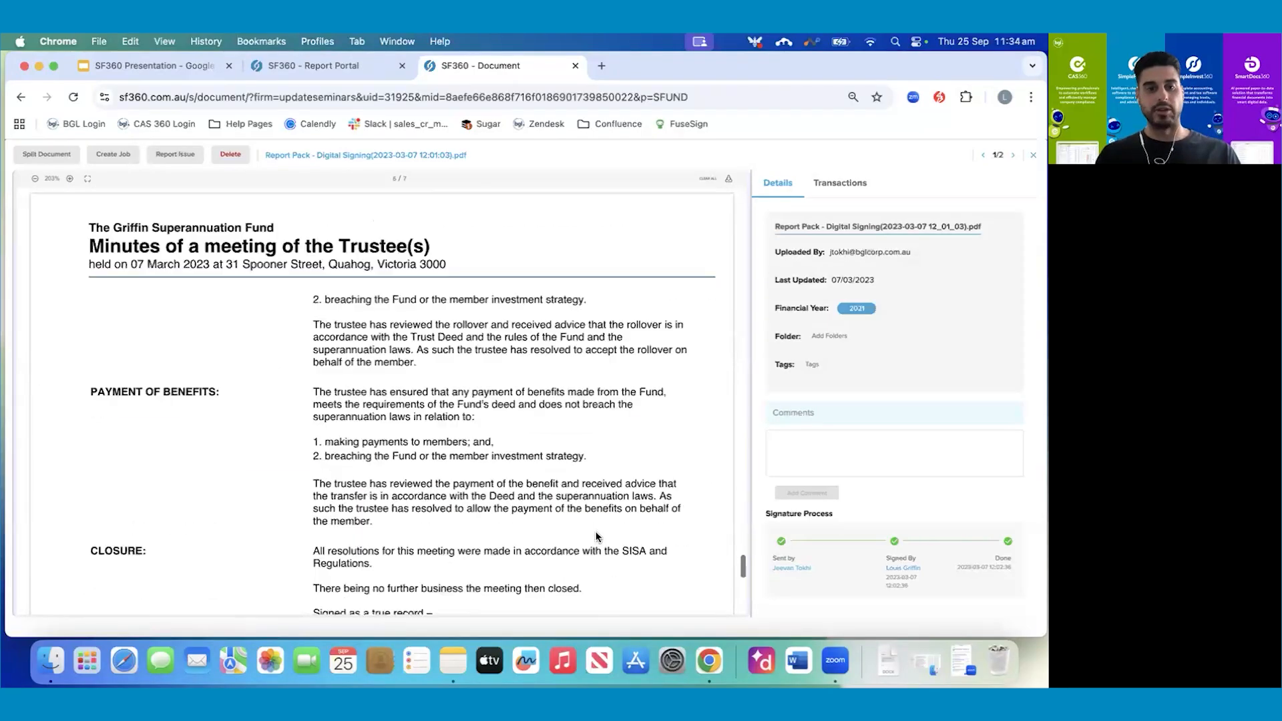
{"action": "scroll", "coordinate": [390, 334], "scroll_direction": "down", "scroll_amount": 1}
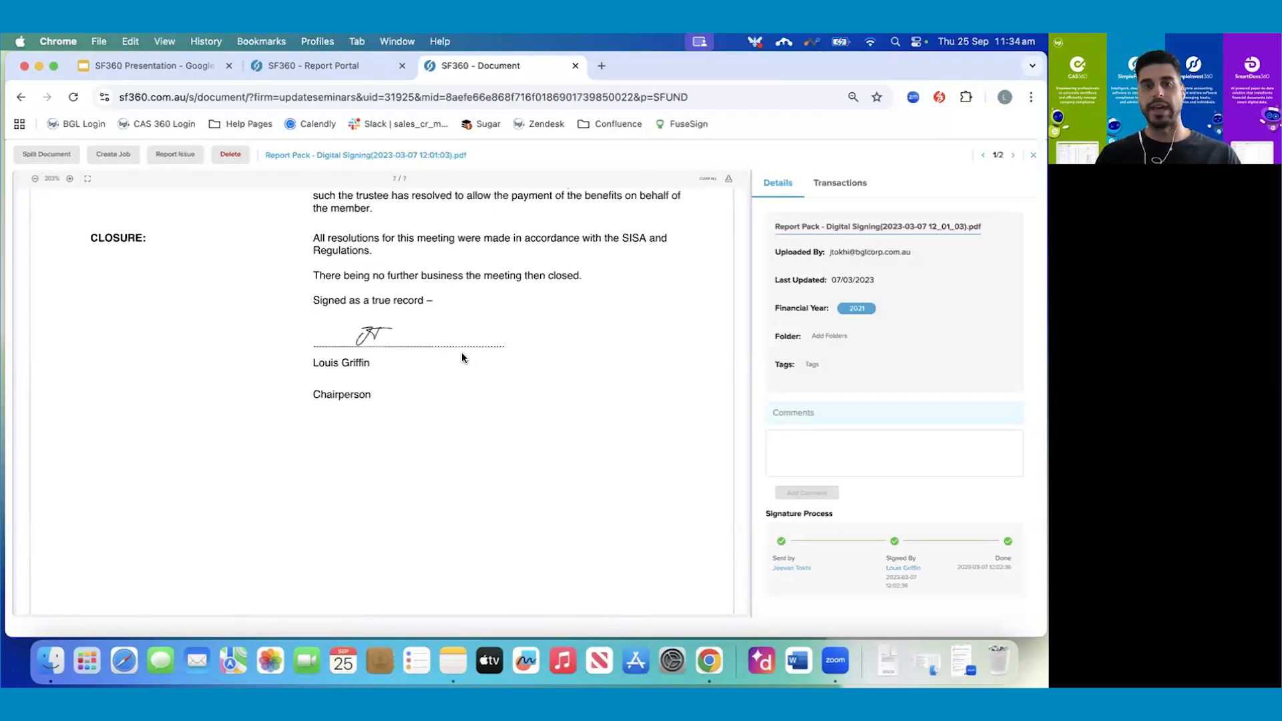
{"action": "left_click", "coordinate": [1033, 155]}
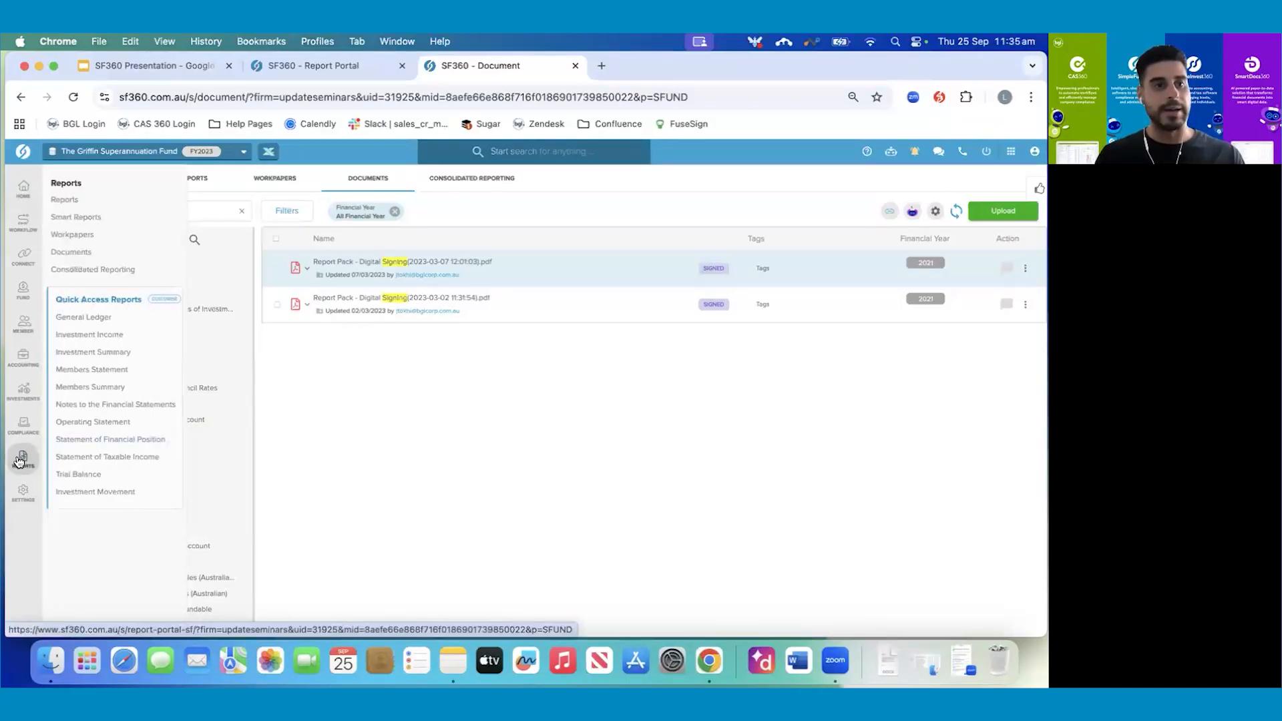
- Open the investment dashboard, set the Dietz performance period to 5Y, and review the charts and investment returns
{"action": "mouse_move", "coordinate": [22, 423]}
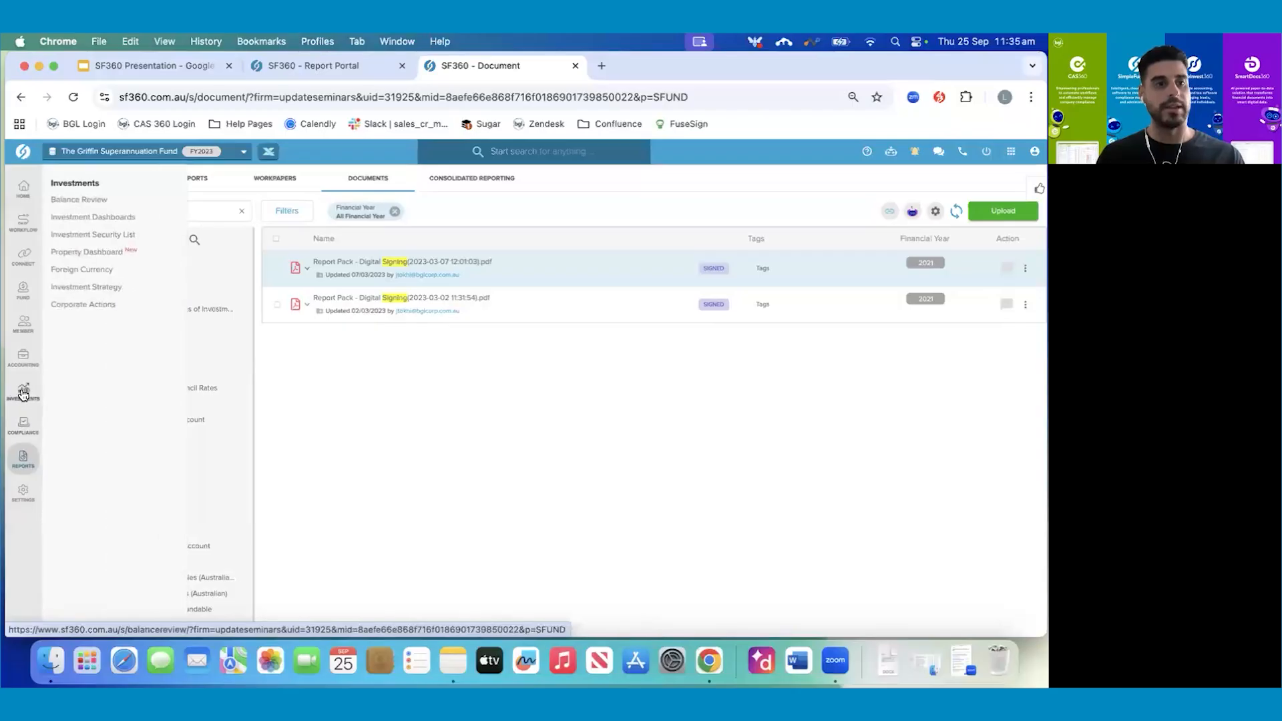
{"action": "left_click", "coordinate": [23, 394]}
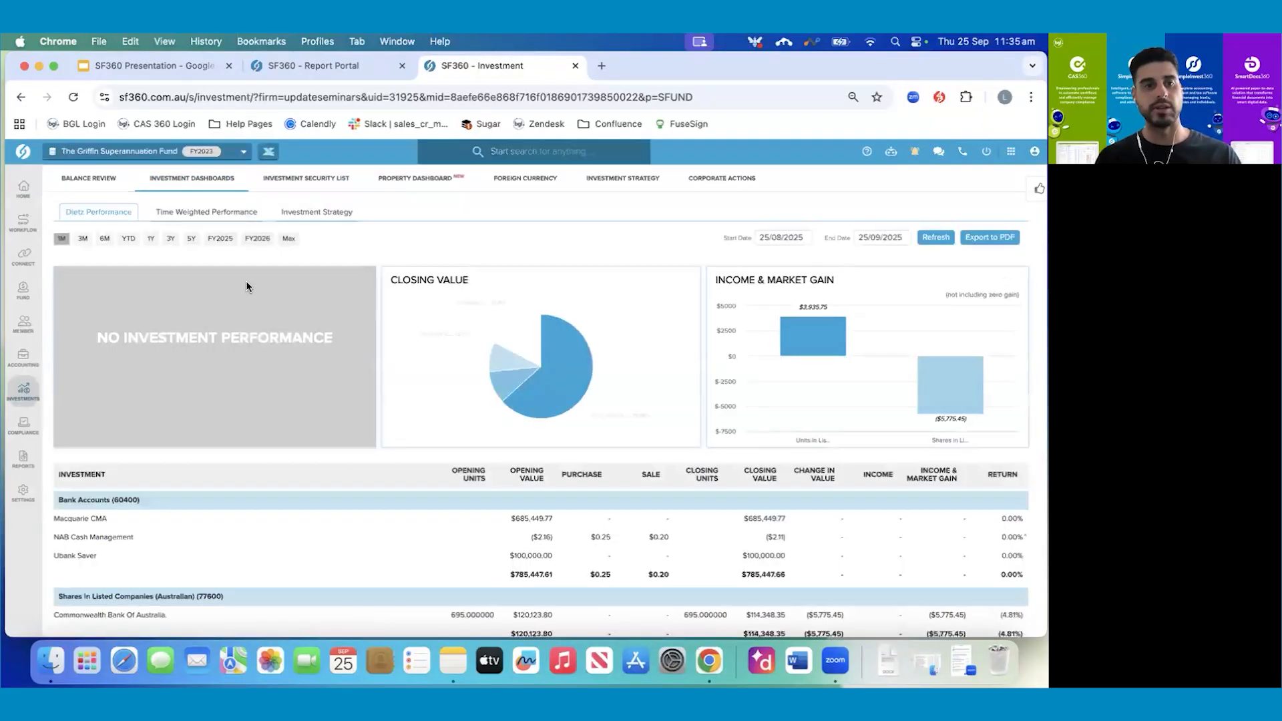
{"action": "left_click", "coordinate": [191, 238]}
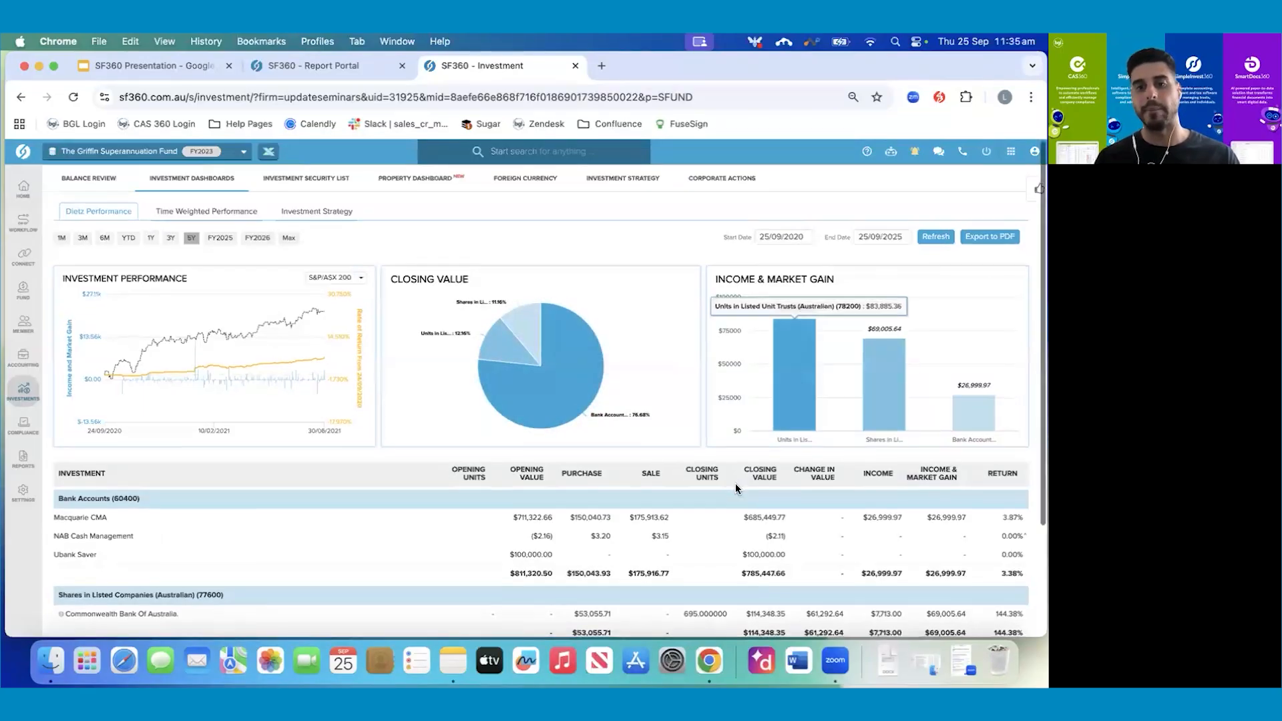
{"action": "scroll", "coordinate": [736, 489], "scroll_direction": "down", "scroll_amount": 4}
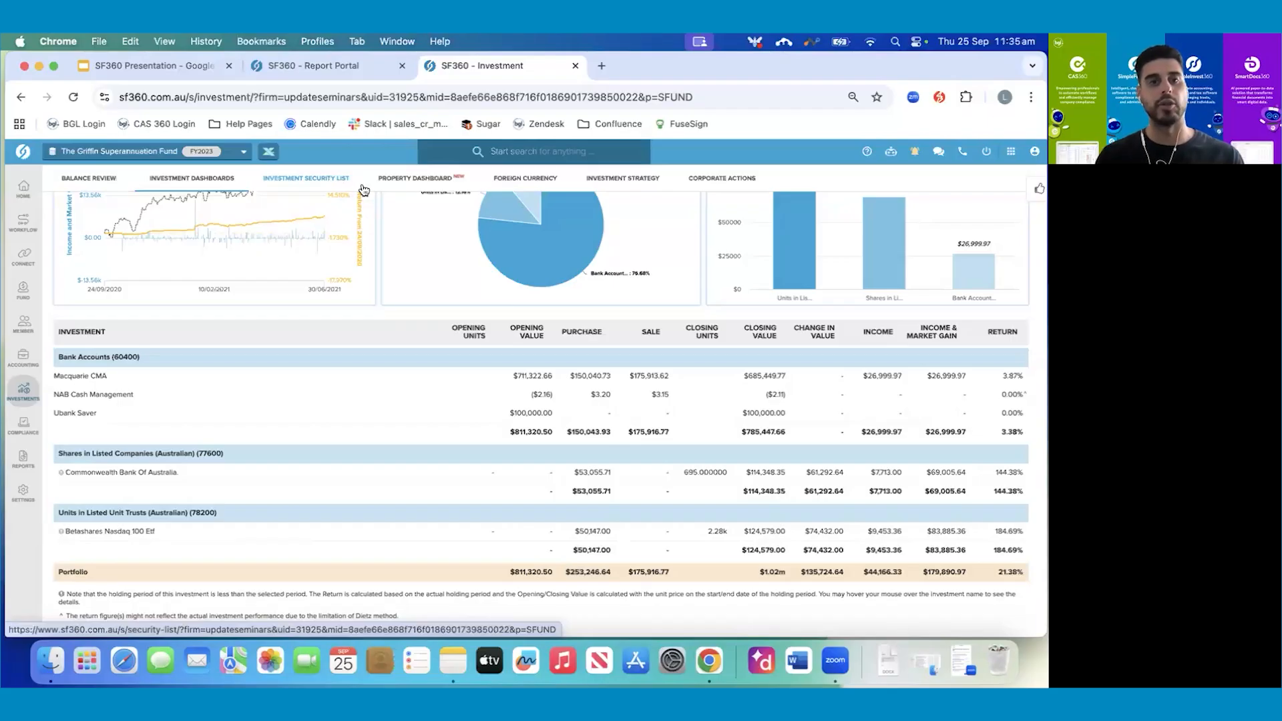
- Open the Property Dashboard, review the valuation companies among the external service providers, and close the list
{"action": "left_click", "coordinate": [420, 180]}
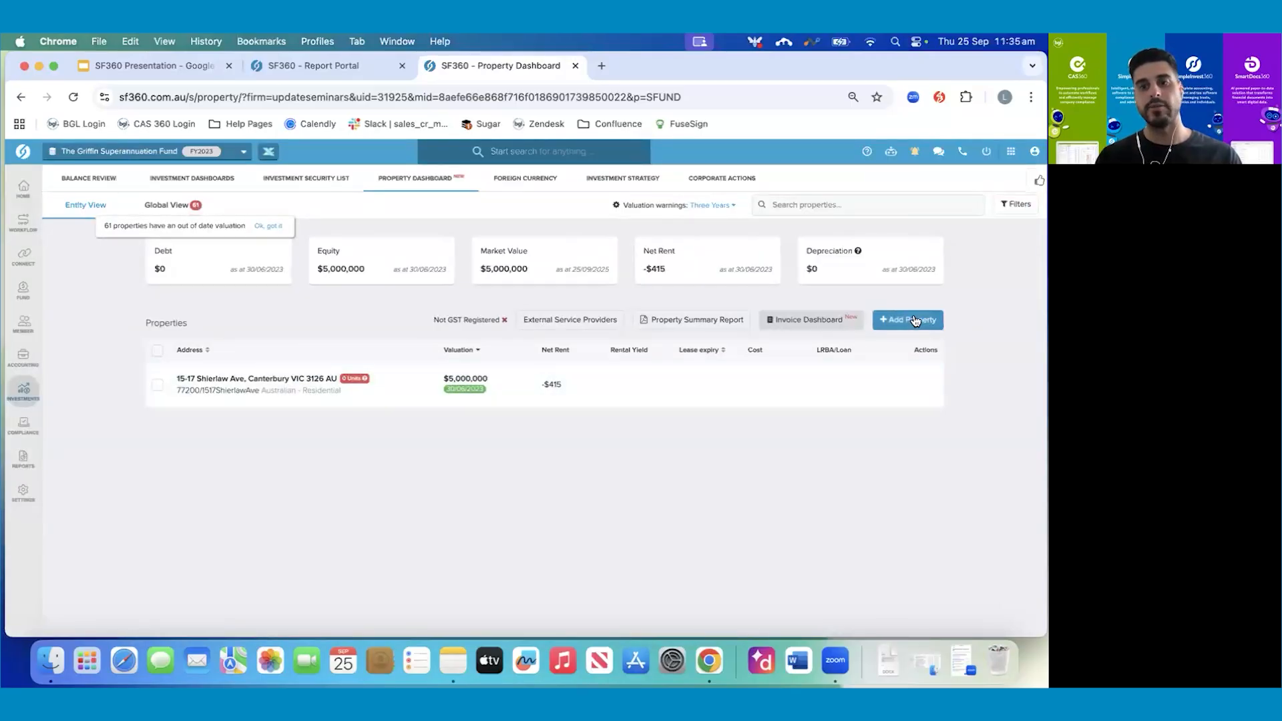
{"action": "left_click", "coordinate": [572, 320]}
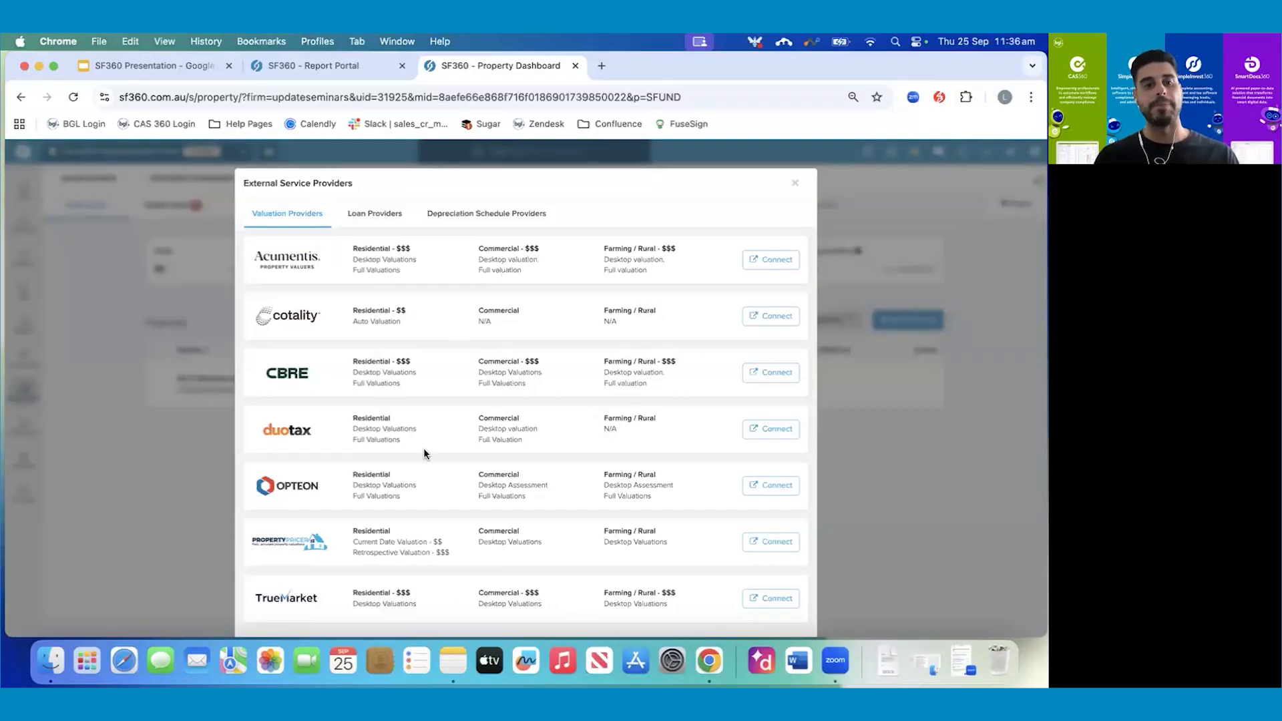
{"action": "scroll", "coordinate": [423, 454], "scroll_direction": "down", "scroll_amount": 1}
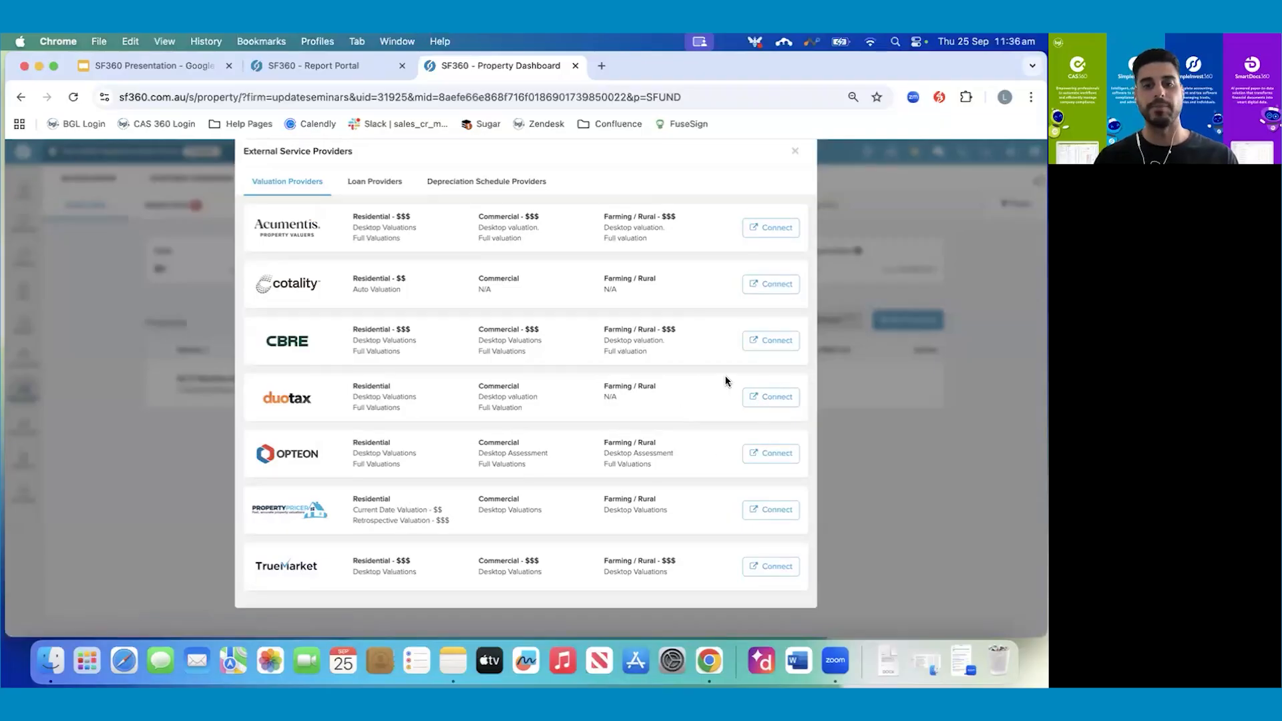
{"action": "left_click", "coordinate": [795, 157]}
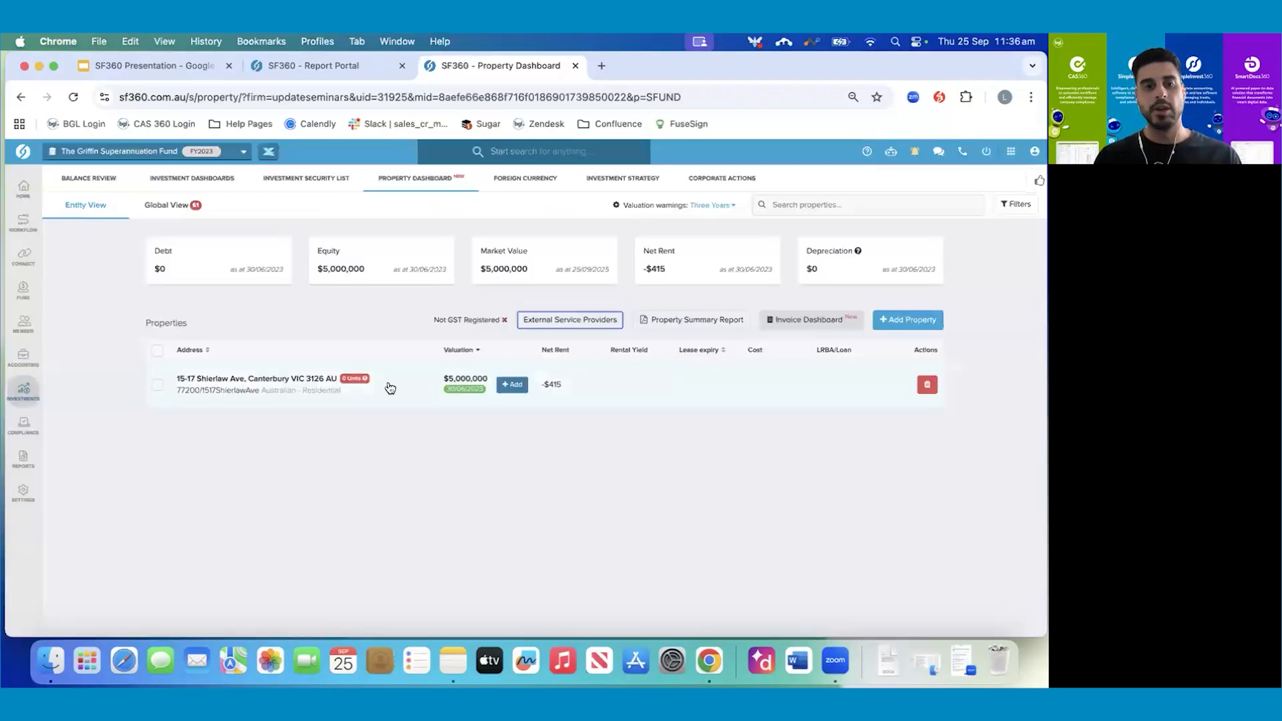
- Open the Add Valuation form for the fund's property, review its valuation, source and provider options, and close it without saving
{"action": "left_click", "coordinate": [516, 386]}
{"action": "left_click", "coordinate": [521, 470]}
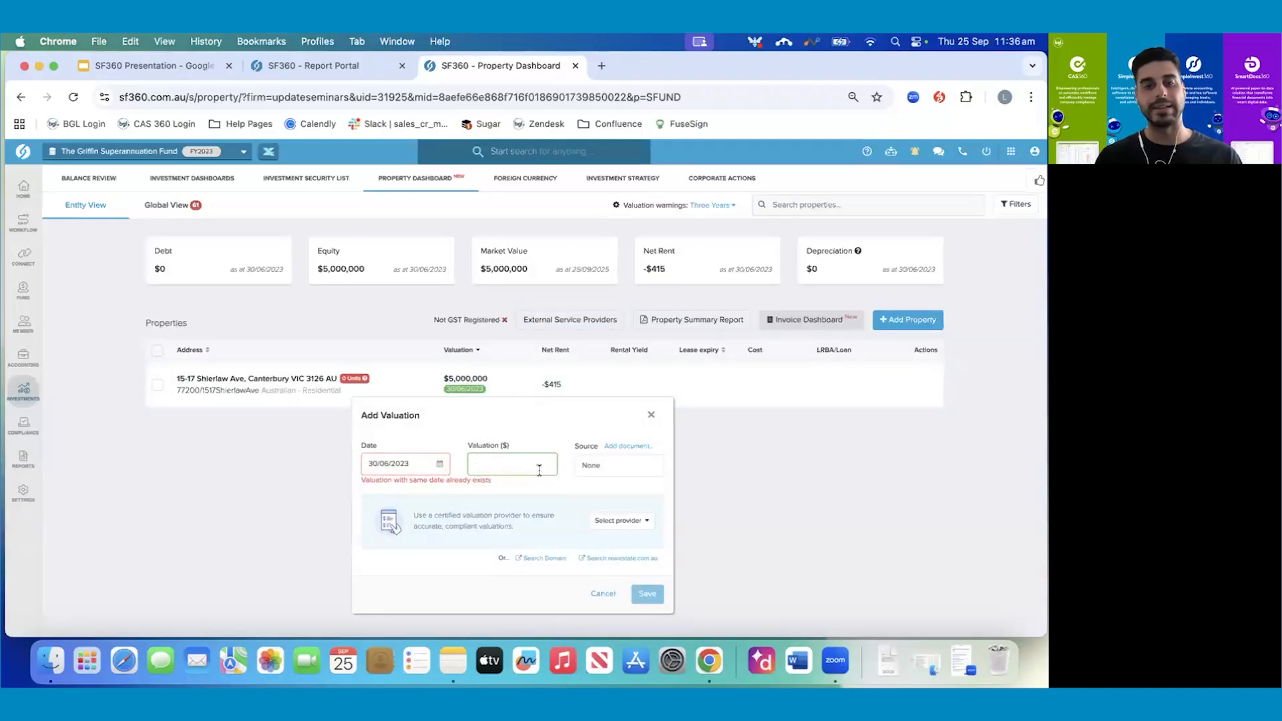
{"action": "left_click", "coordinate": [612, 468]}
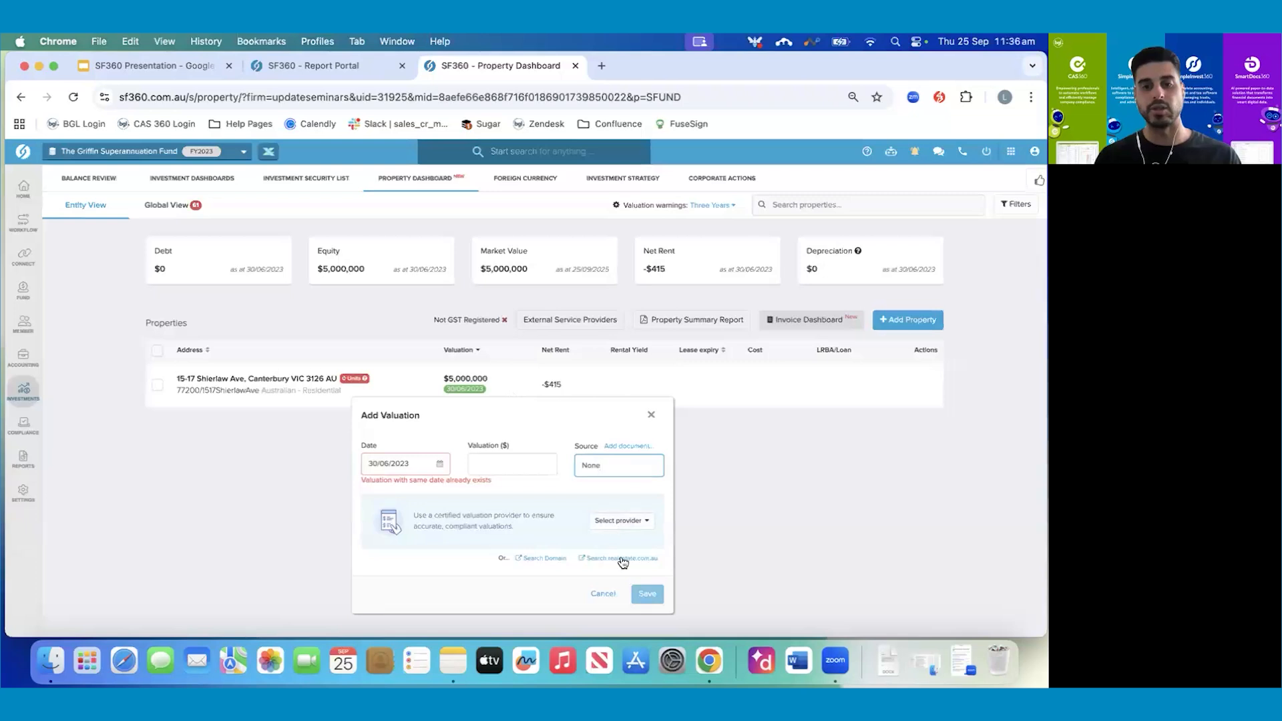
{"action": "left_click", "coordinate": [651, 415]}
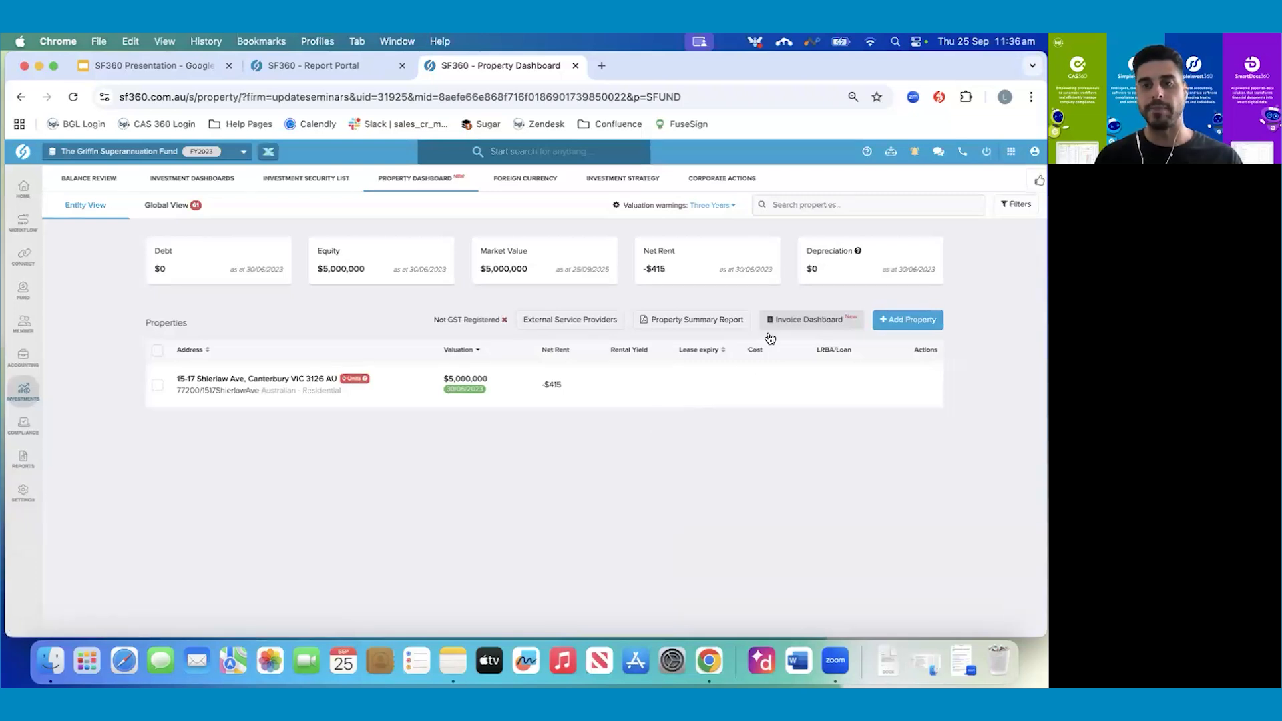
- Open the Invoice Dashboard, review the draft invoice's status options, read its tax invoice PDF, and return to the invoice list
{"action": "left_click", "coordinate": [795, 320]}
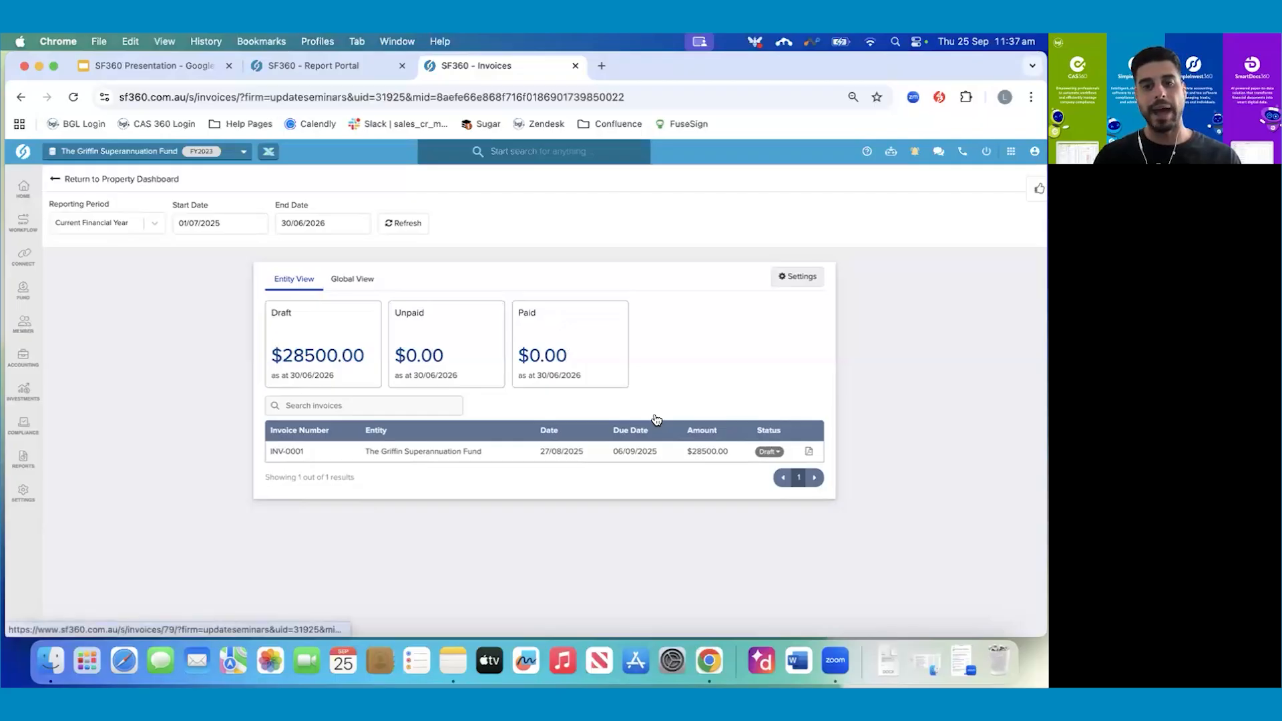
{"action": "left_click", "coordinate": [770, 452]}
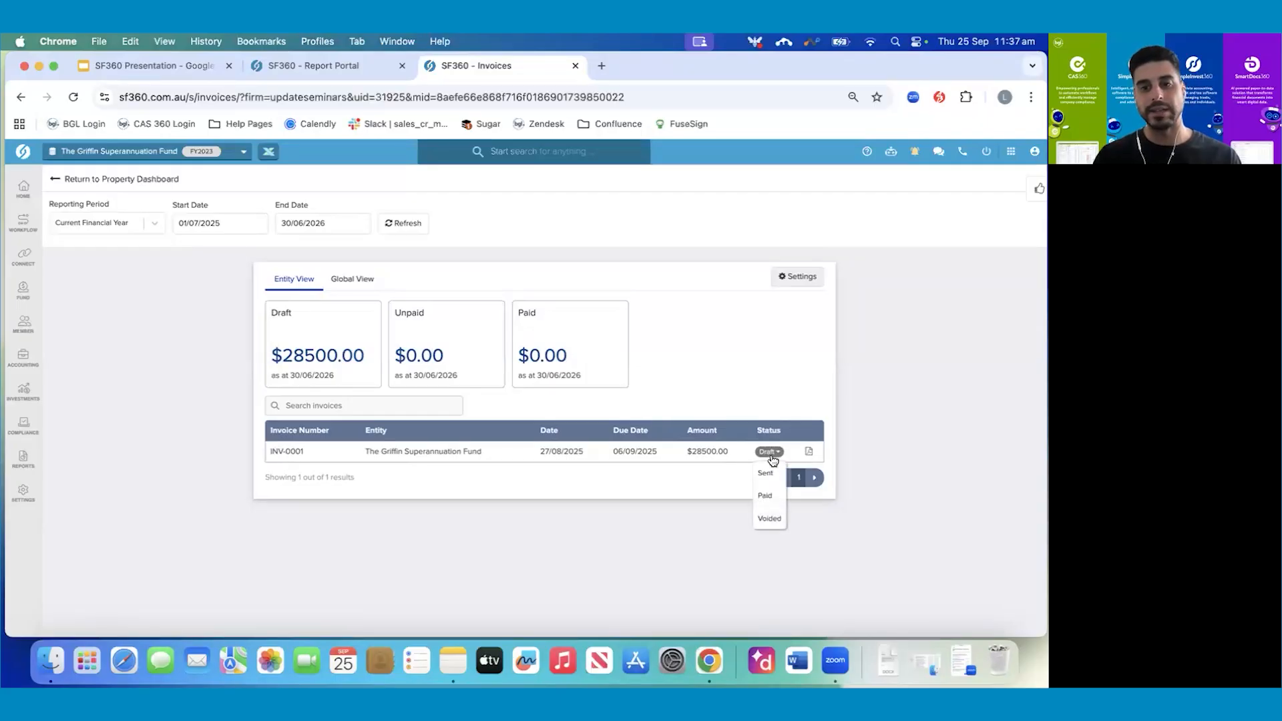
{"action": "left_click", "coordinate": [808, 451]}
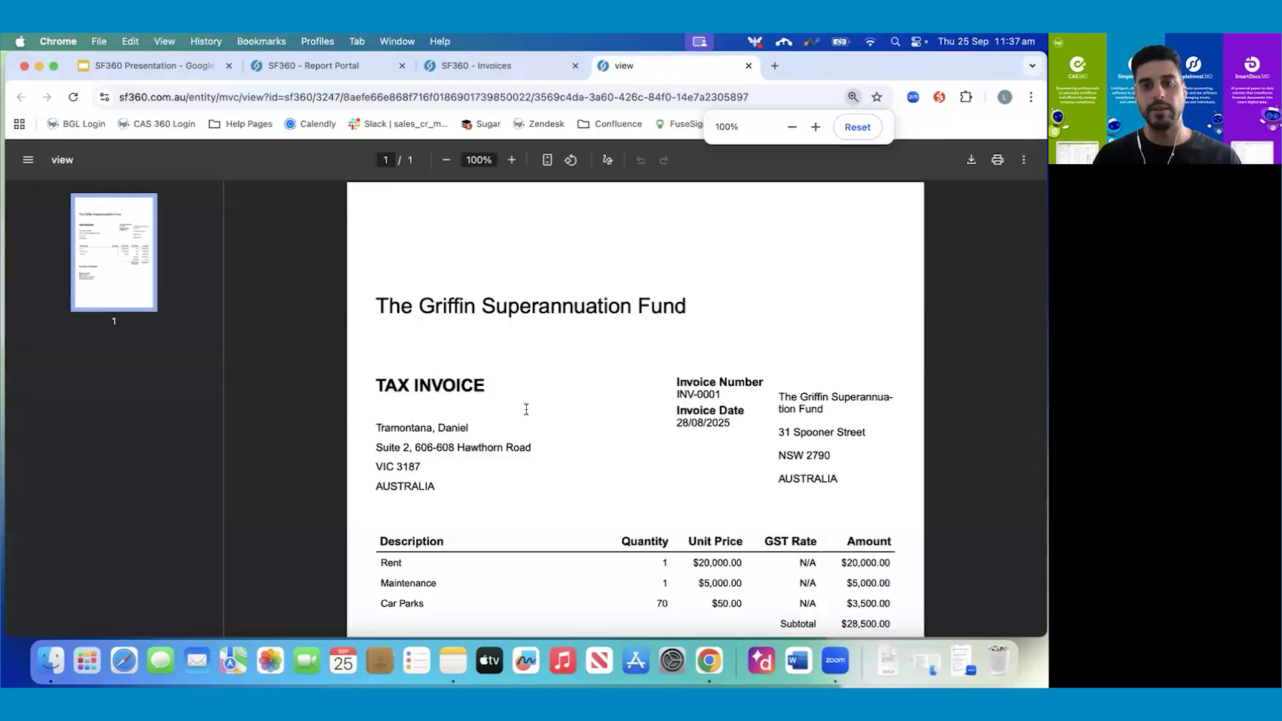
{"action": "scroll", "coordinate": [526, 411], "scroll_direction": "down", "scroll_amount": 3}
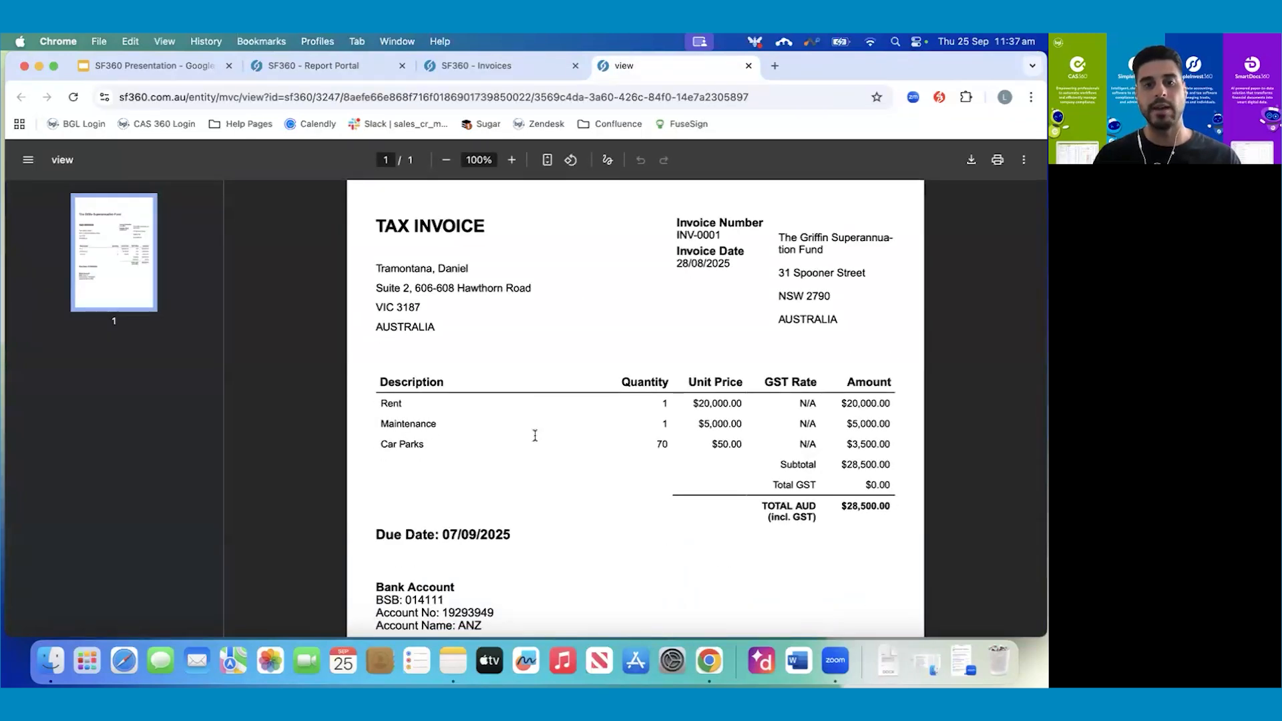
{"action": "scroll", "coordinate": [533, 434], "scroll_direction": "down", "scroll_amount": 1}
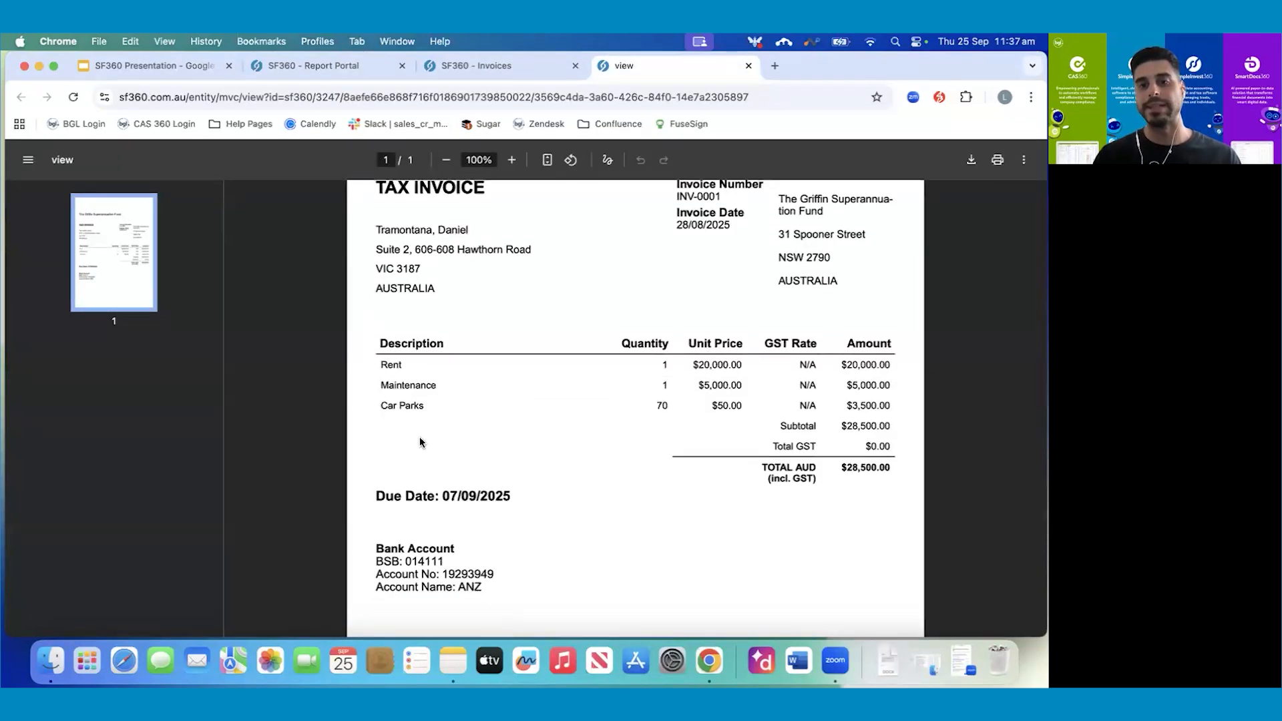
{"action": "scroll", "coordinate": [421, 442], "scroll_direction": "up", "scroll_amount": 3}
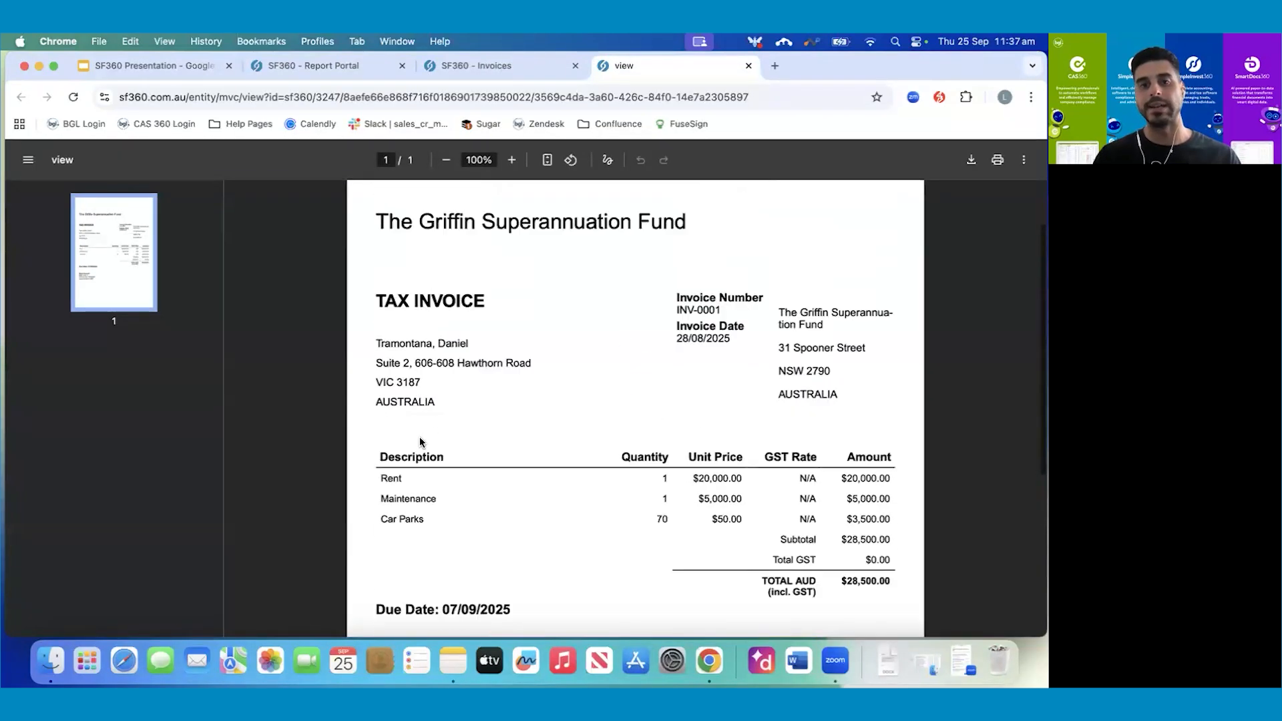
{"action": "left_click", "coordinate": [467, 73]}
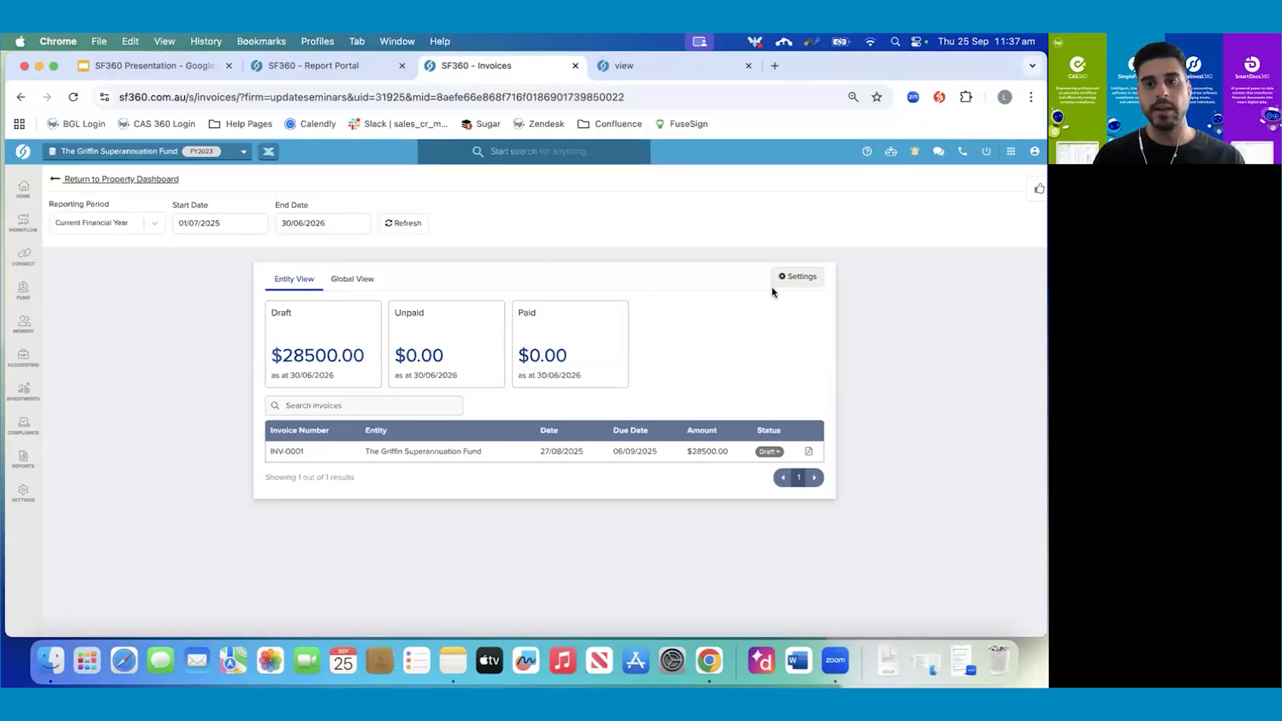
- Review the invoice settings for due date, numbering and default bank account, close them, and return to the Property Dashboard
{"action": "left_click", "coordinate": [788, 280]}
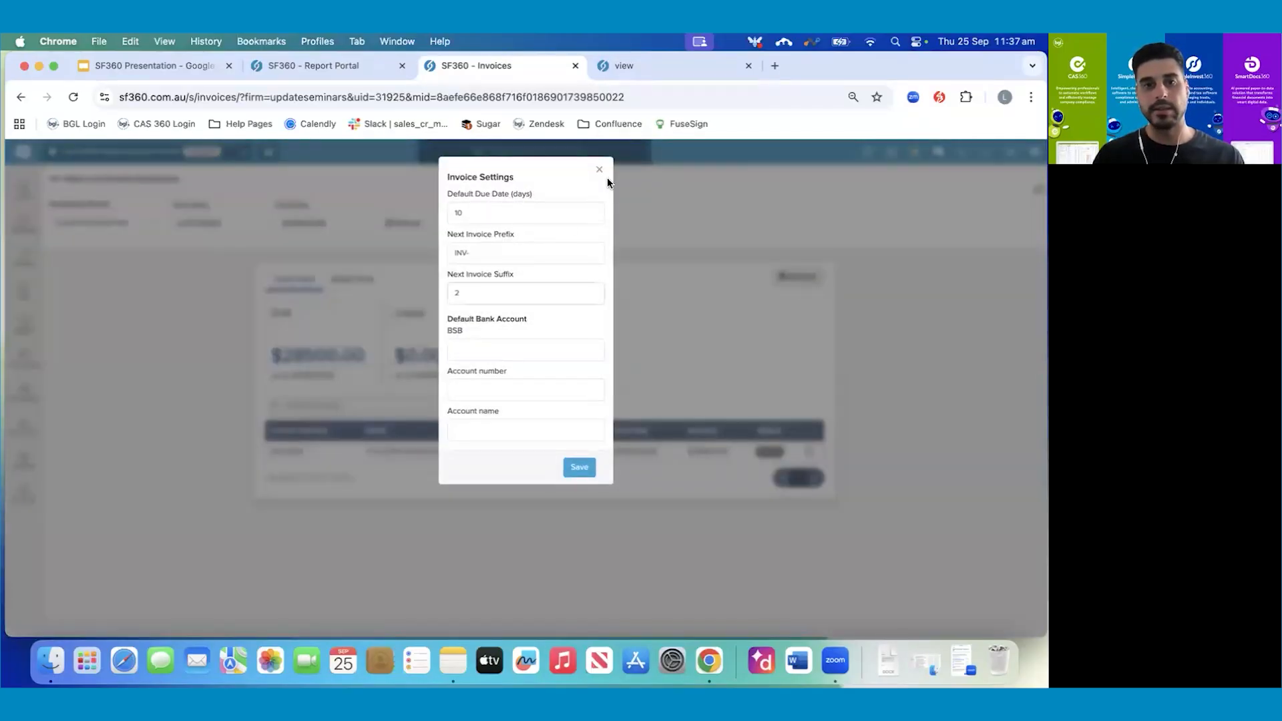
{"action": "left_click", "coordinate": [600, 171]}
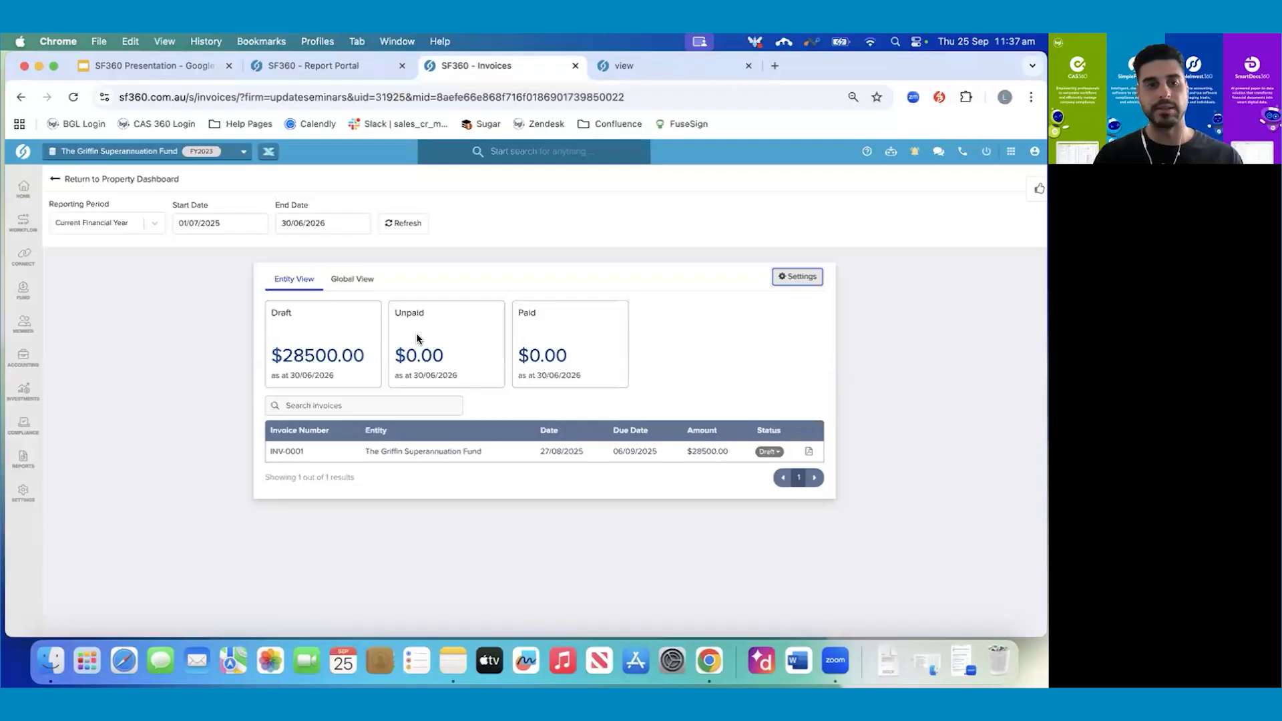
{"action": "left_click", "coordinate": [116, 181]}
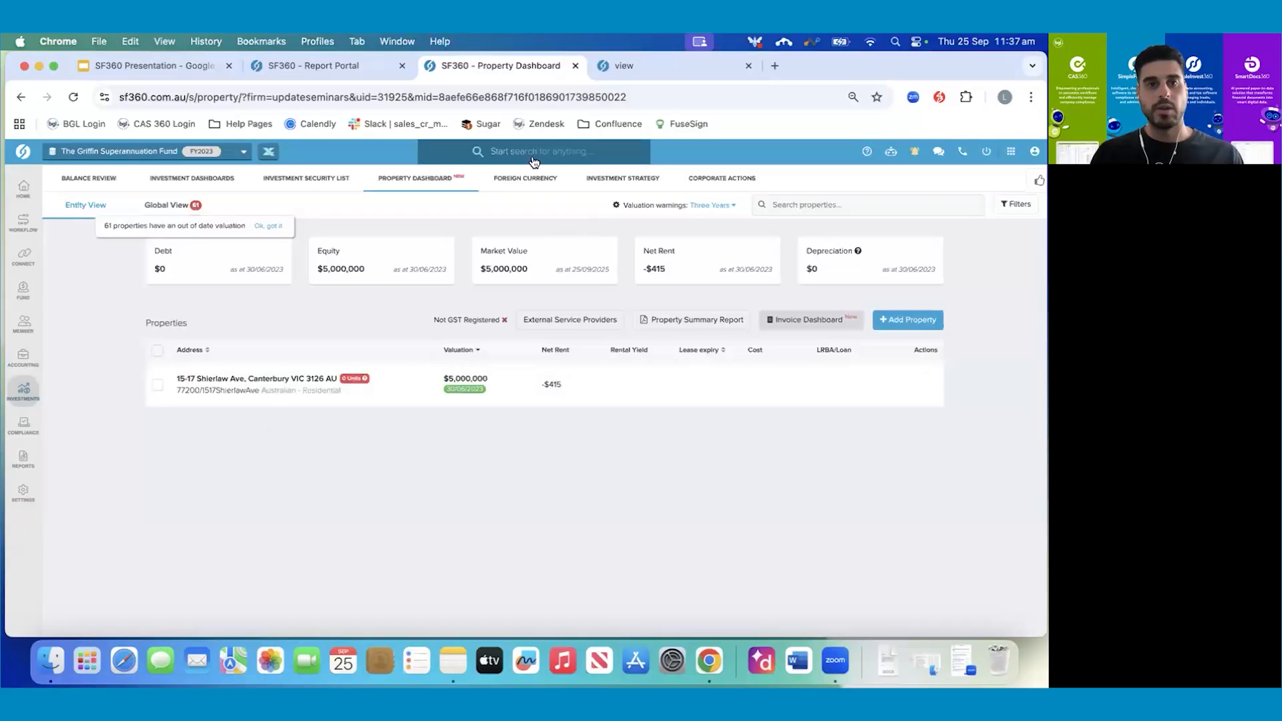
- Return to the Report Portal and download the EOFY2024 report pack
{"action": "left_click", "coordinate": [173, 65]}
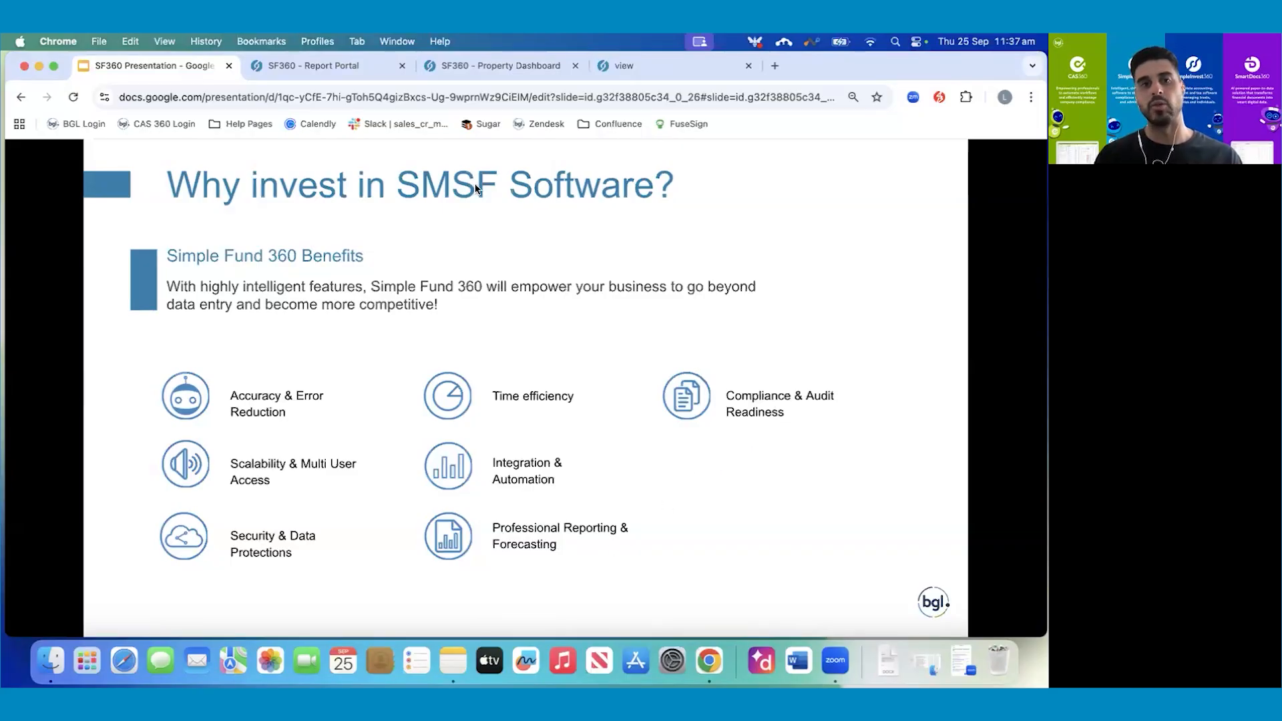
{"action": "left_click", "coordinate": [301, 64]}
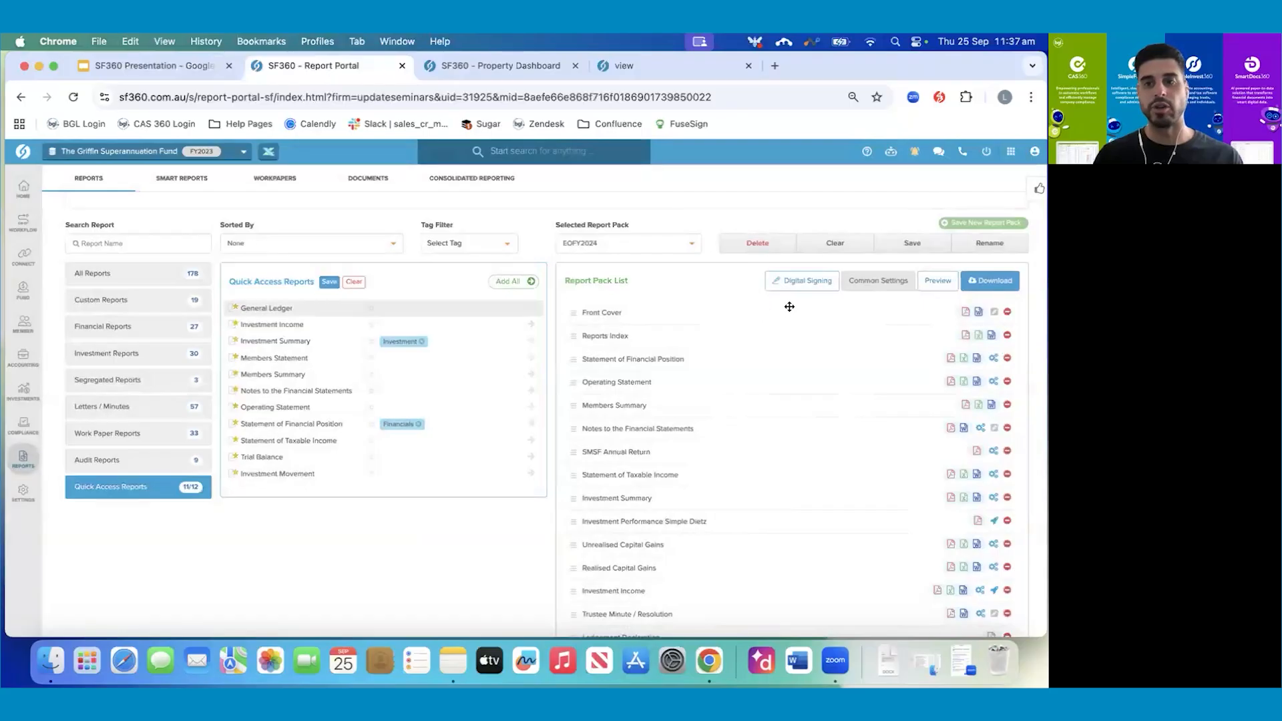
{"action": "left_click", "coordinate": [991, 281]}
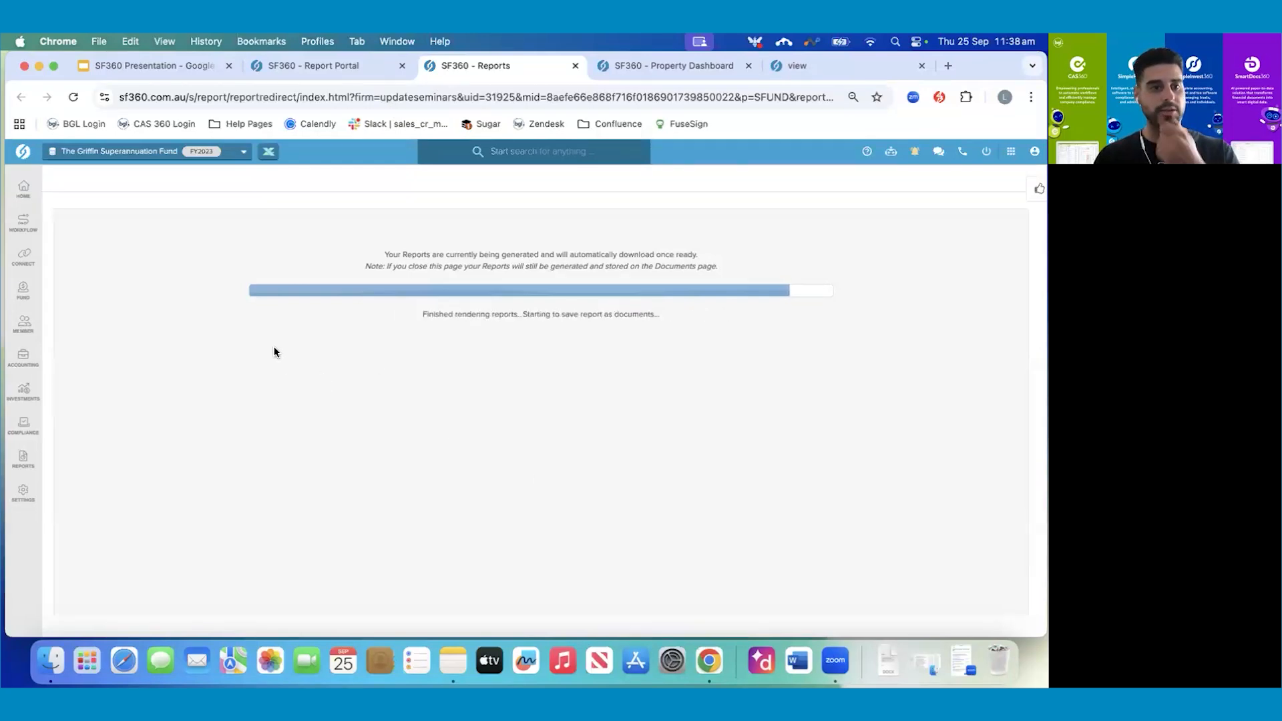
- Open Investment Income Generation in a separate tab and select 61800 - Receivable as the income type for the 18/07/2022 Betashares Nasdaq 100 ETF entry
{"action": "mouse_move", "coordinate": [30, 358]}
{"action": "left_click", "coordinate": [74, 355], "text": "super"}
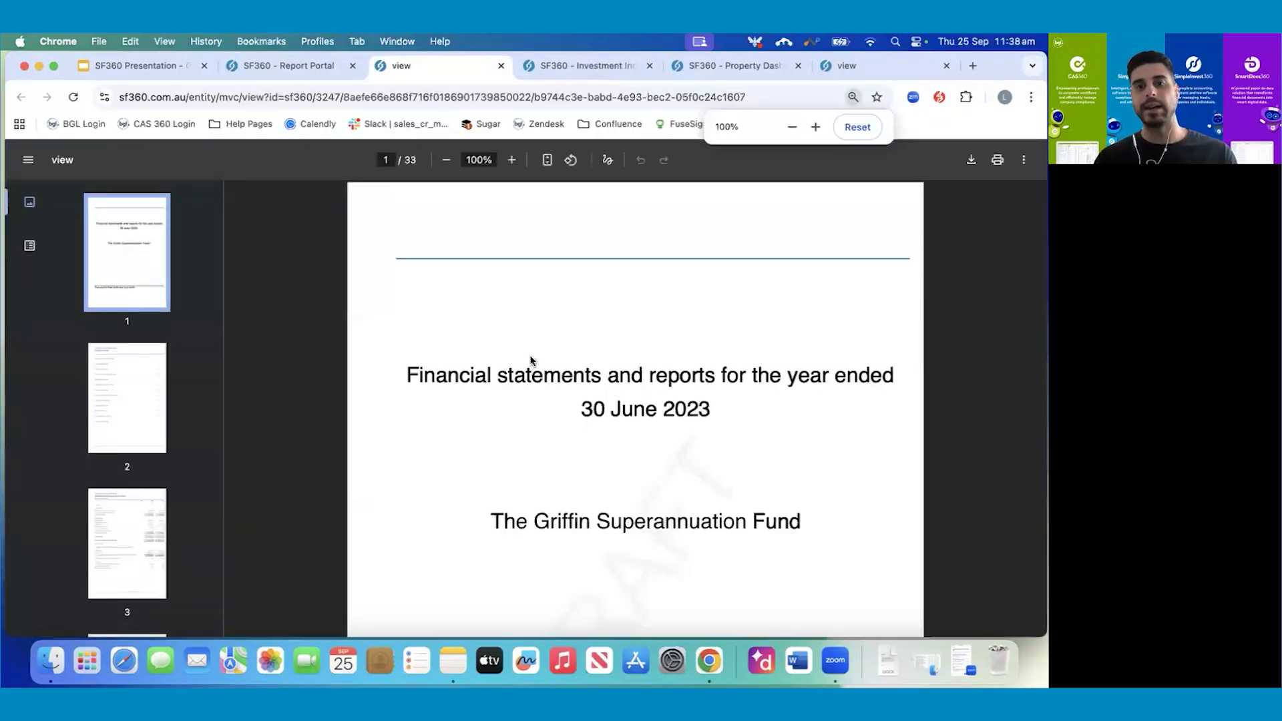
{"action": "left_click", "coordinate": [296, 70]}
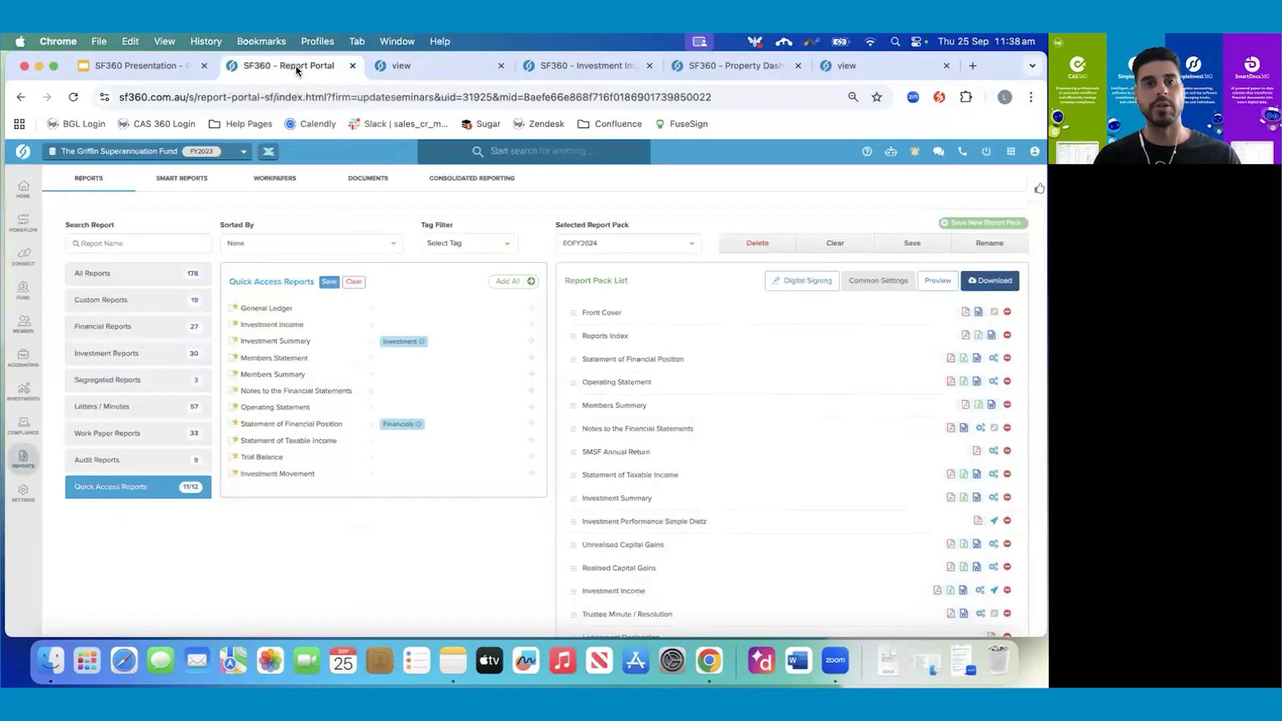
{"action": "left_click", "coordinate": [840, 69]}
{"action": "left_click", "coordinate": [754, 70]}
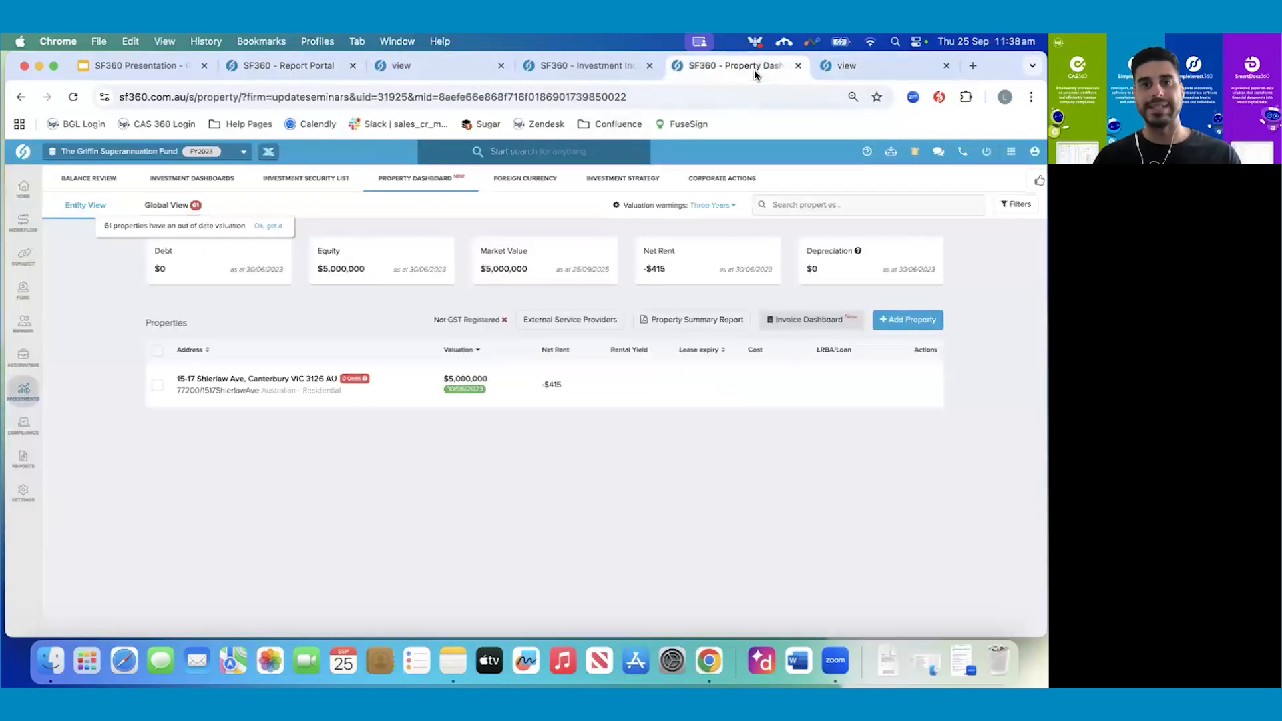
{"action": "left_click", "coordinate": [593, 70]}
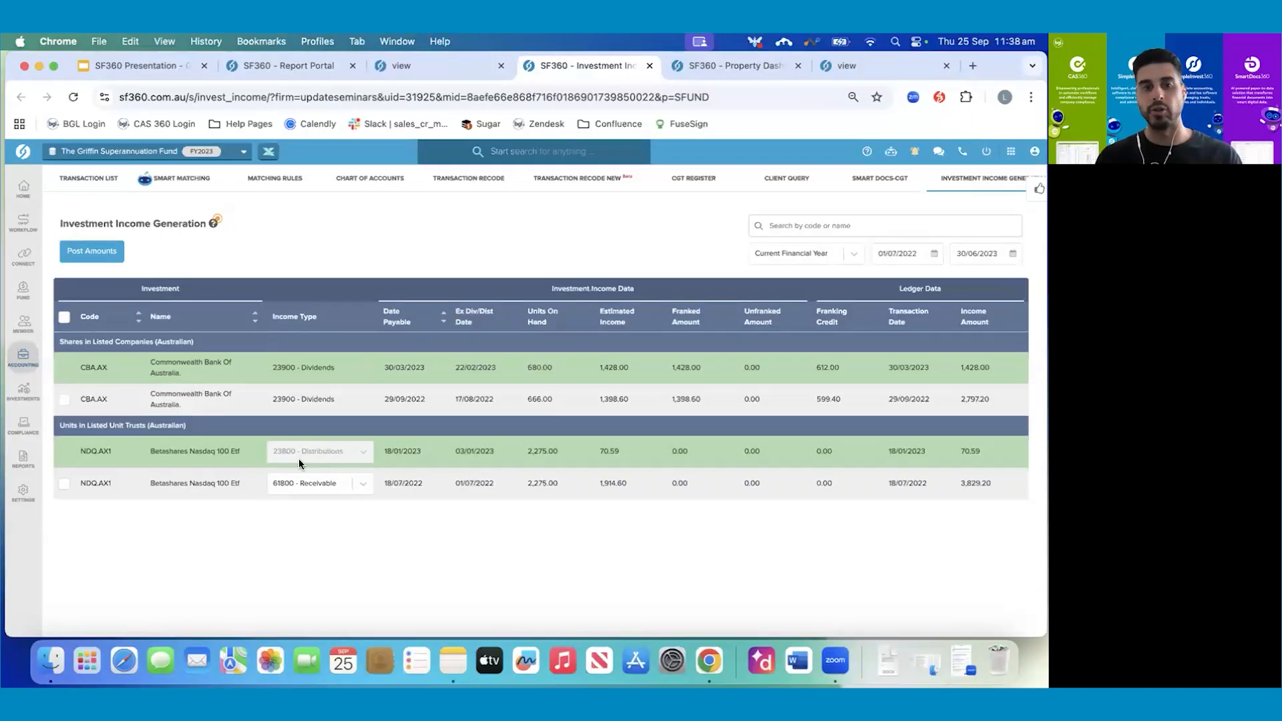
{"action": "left_click", "coordinate": [312, 486]}
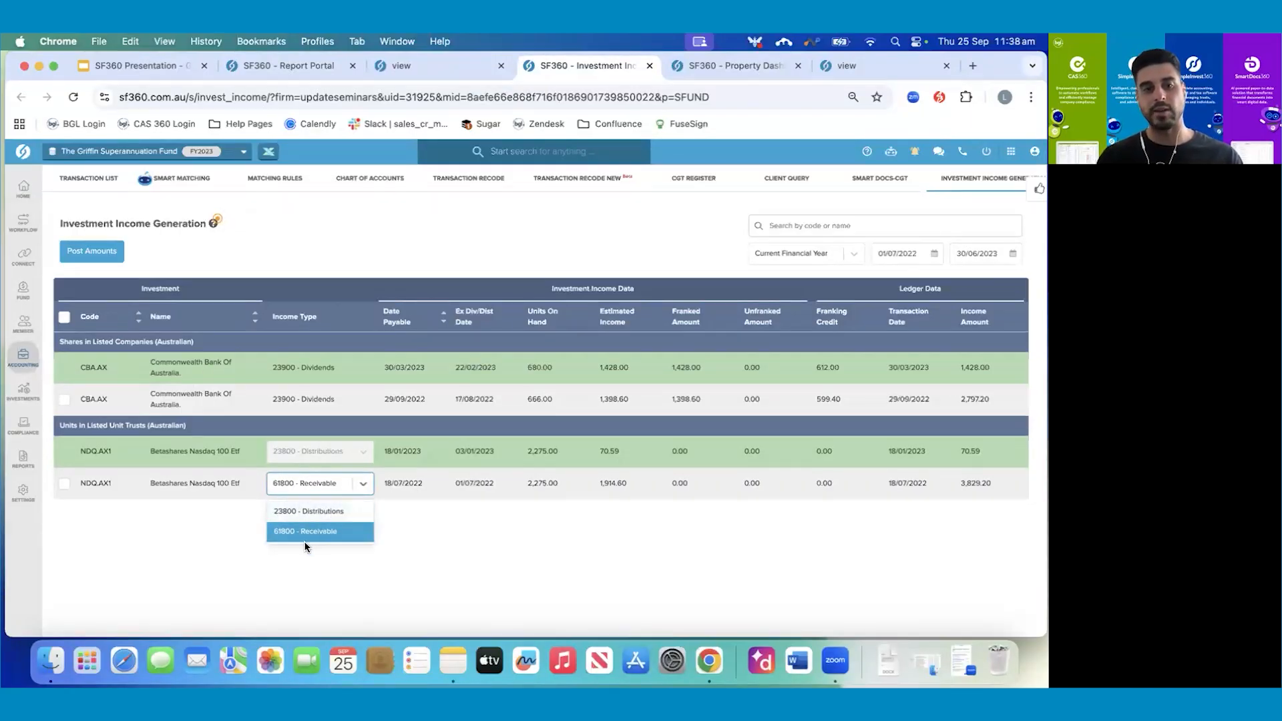
{"action": "left_click", "coordinate": [322, 532]}
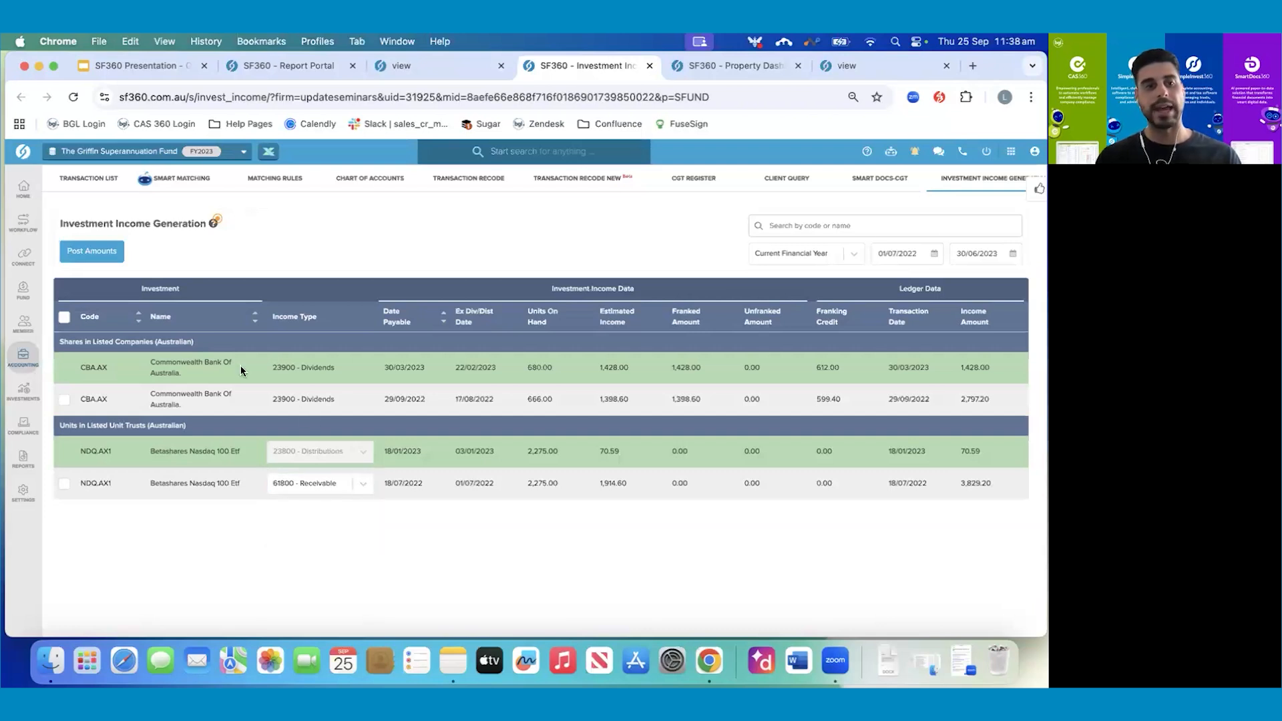
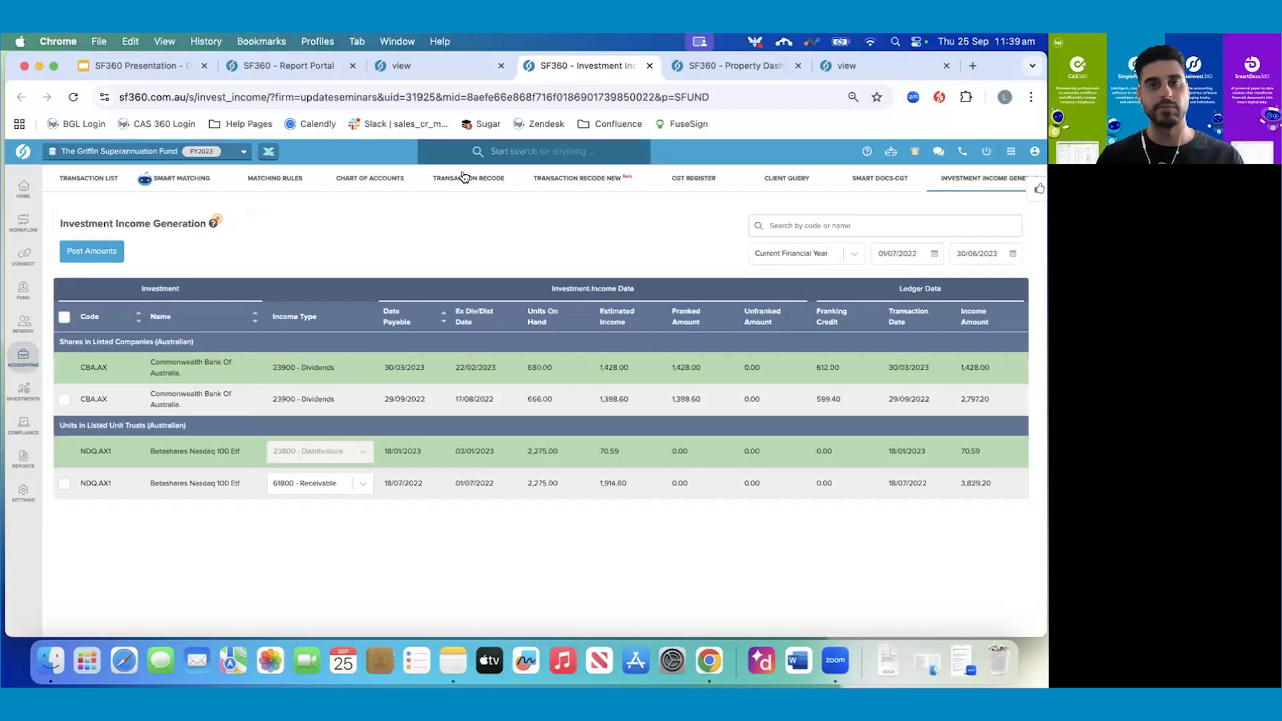
- Open the generated report pack PDF and review its index, Statement of Financial Position, Members Summary and Notes to the Financial Statements
{"action": "left_click", "coordinate": [845, 65]}
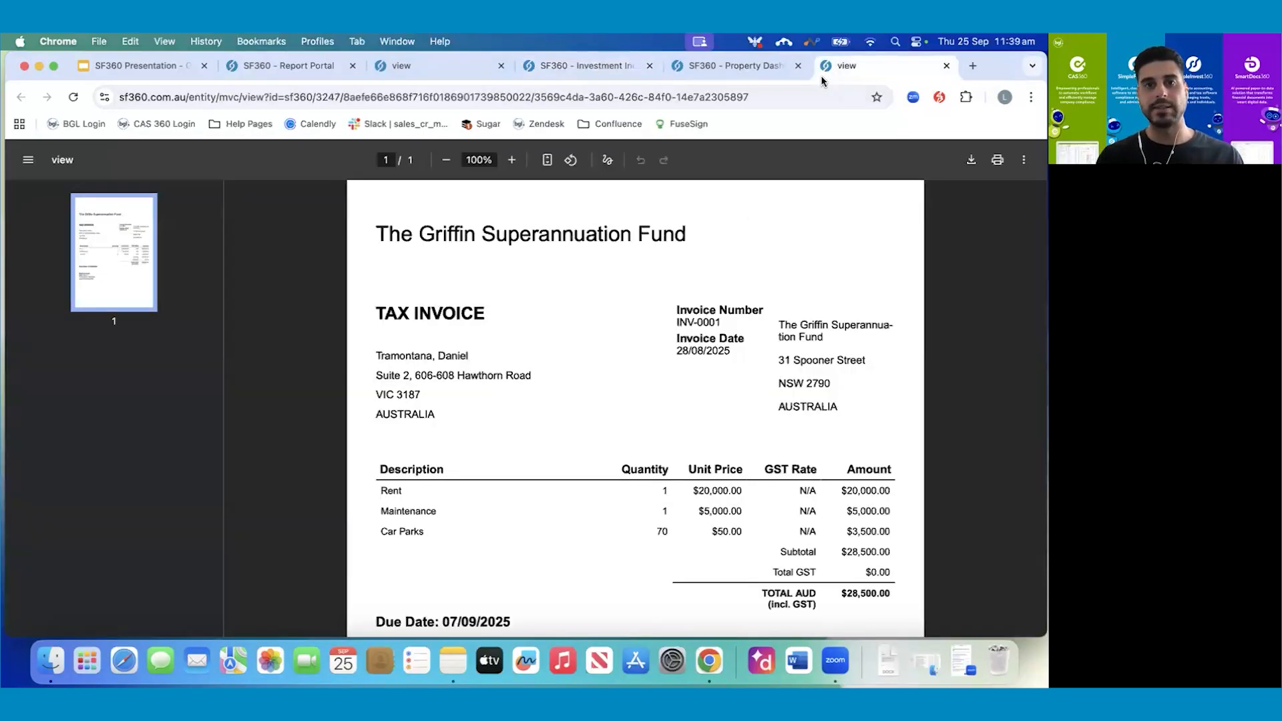
{"action": "left_click", "coordinate": [387, 73]}
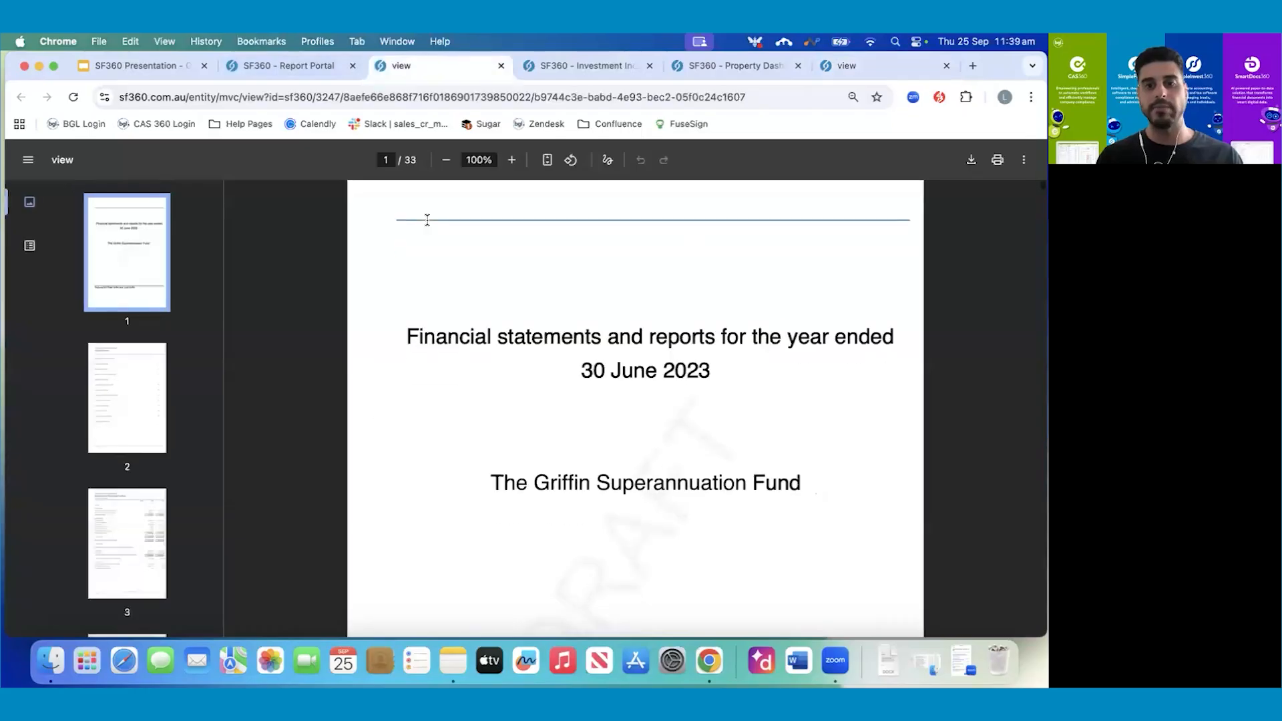
{"action": "scroll", "coordinate": [470, 367], "scroll_direction": "down", "scroll_amount": 10}
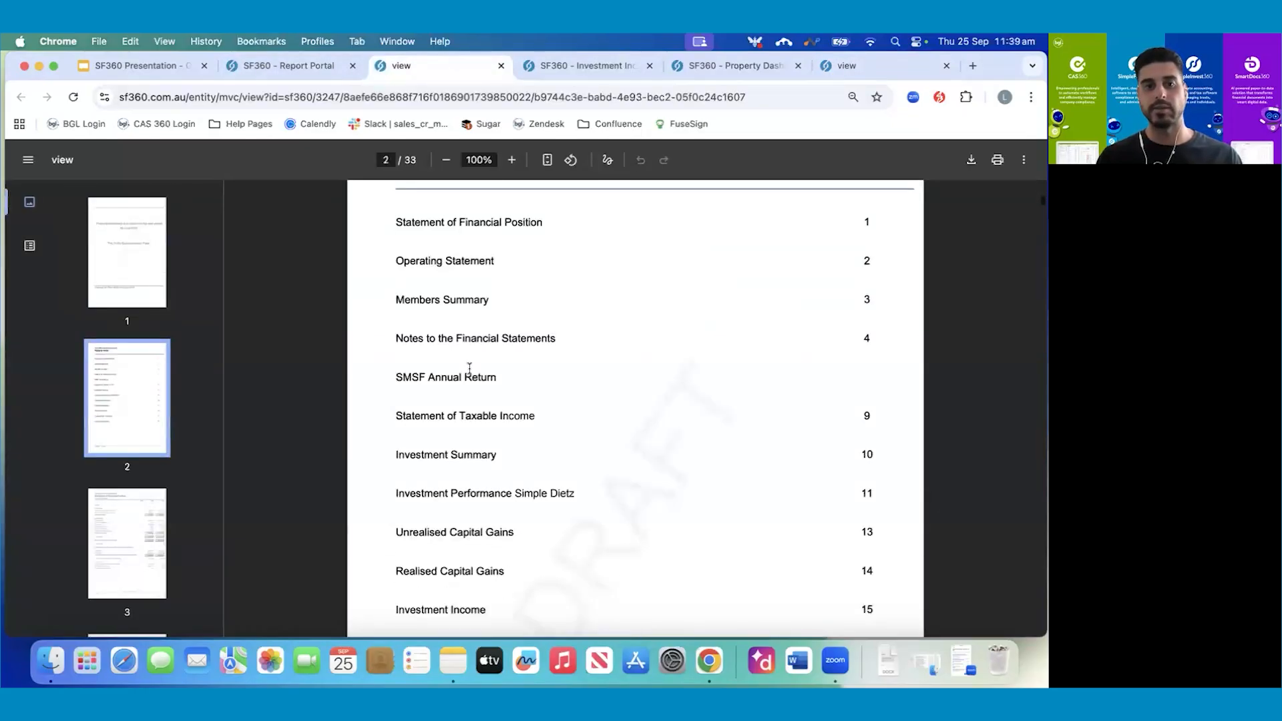
{"action": "scroll", "coordinate": [470, 368], "scroll_direction": "down", "scroll_amount": 10}
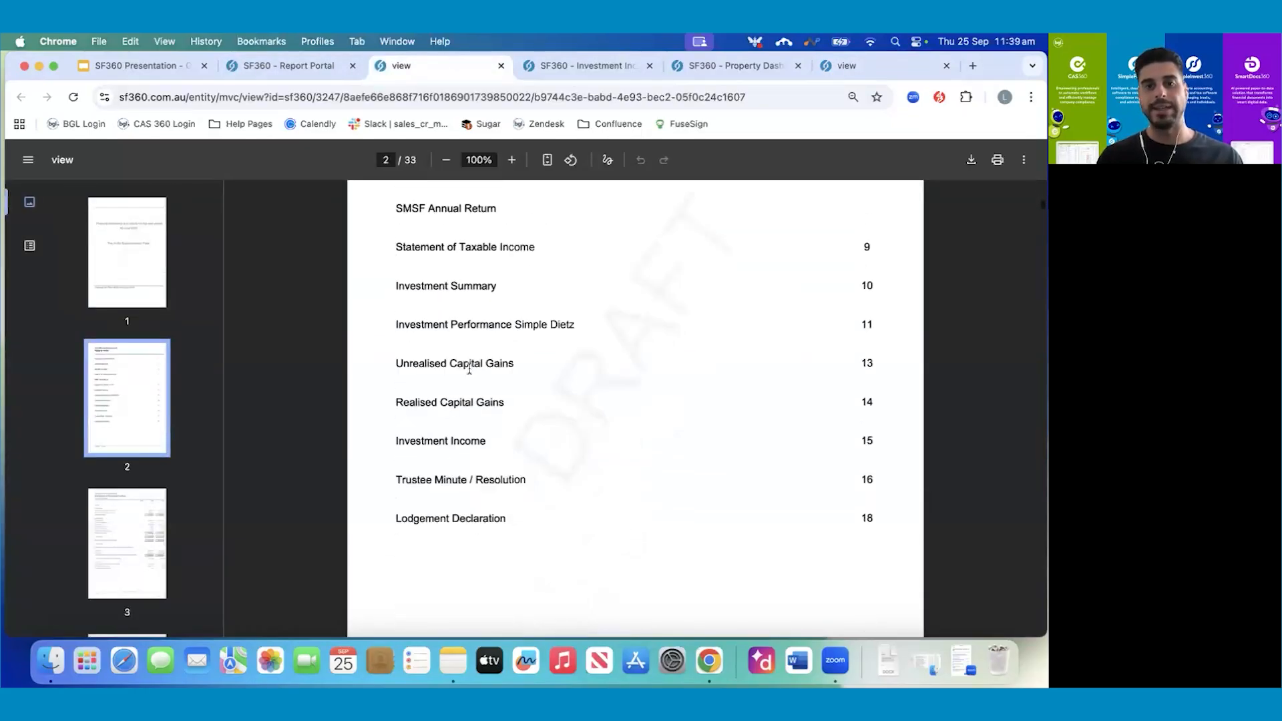
{"action": "scroll", "coordinate": [469, 369], "scroll_direction": "down", "scroll_amount": 1}
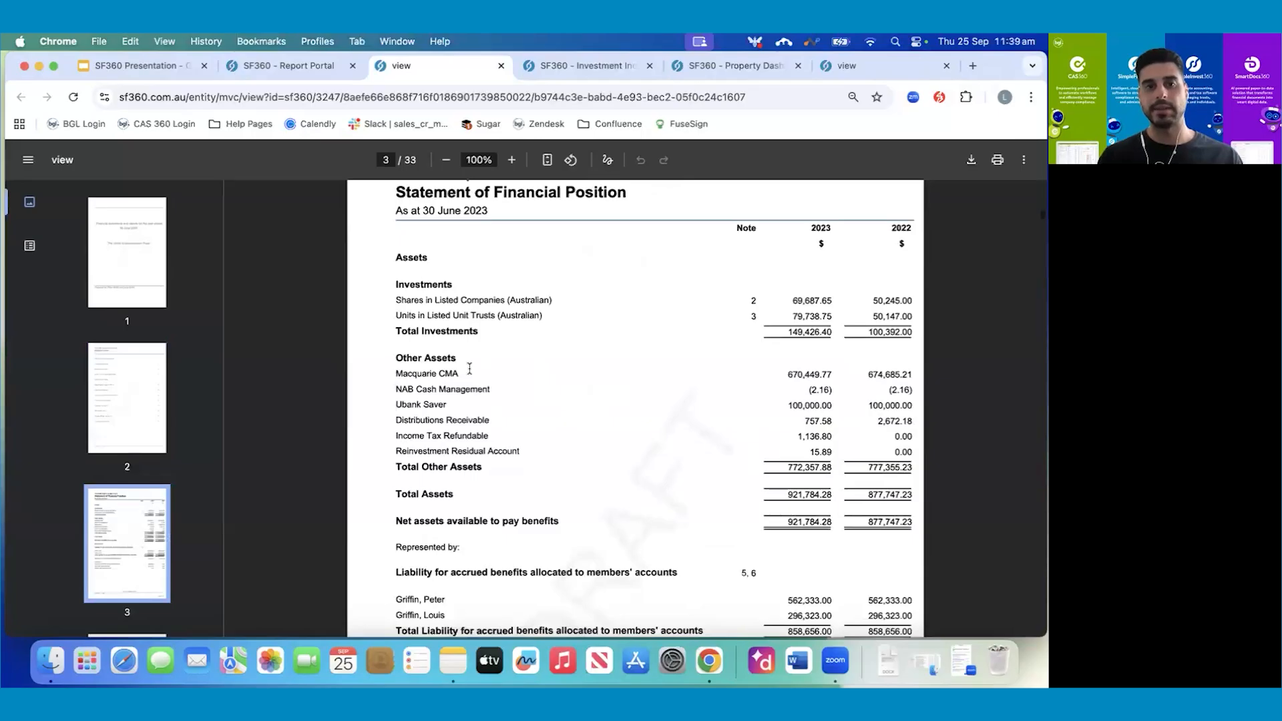
{"action": "scroll", "coordinate": [470, 369], "scroll_direction": "down", "scroll_amount": 10}
{"action": "scroll", "coordinate": [470, 368], "scroll_direction": "down", "scroll_amount": 10}
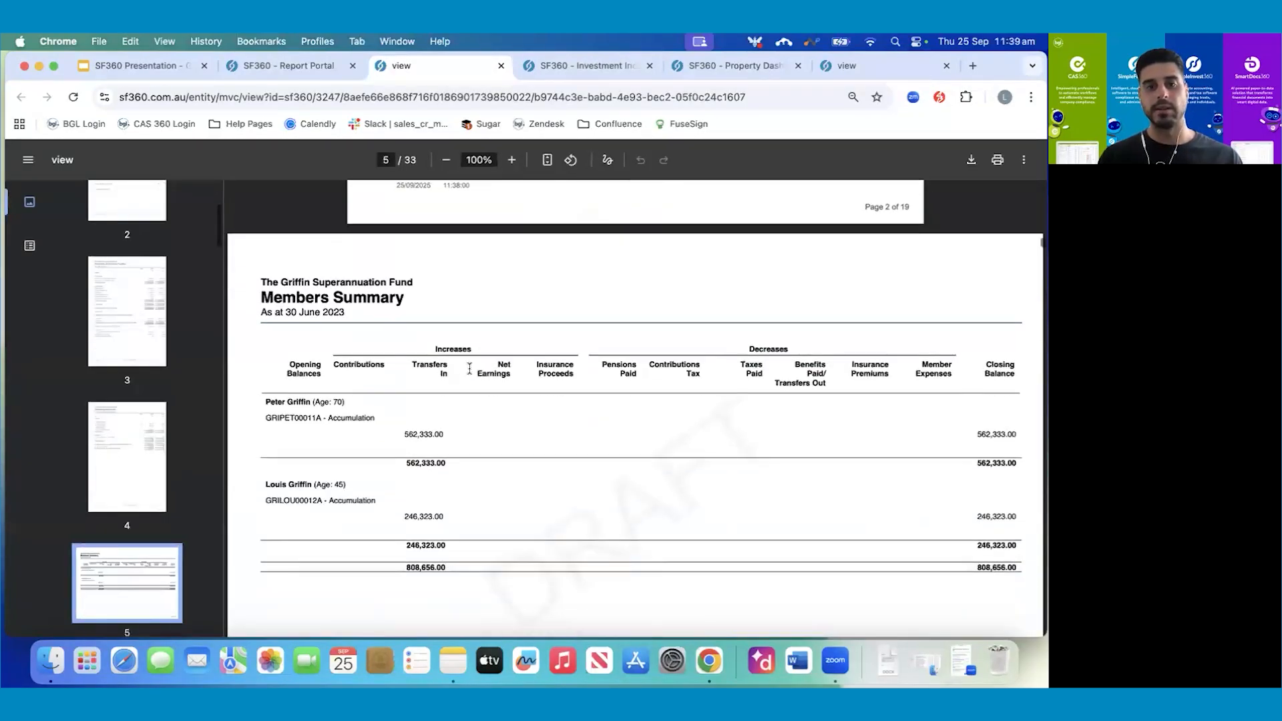
{"action": "scroll", "coordinate": [469, 369], "scroll_direction": "down", "scroll_amount": 10}
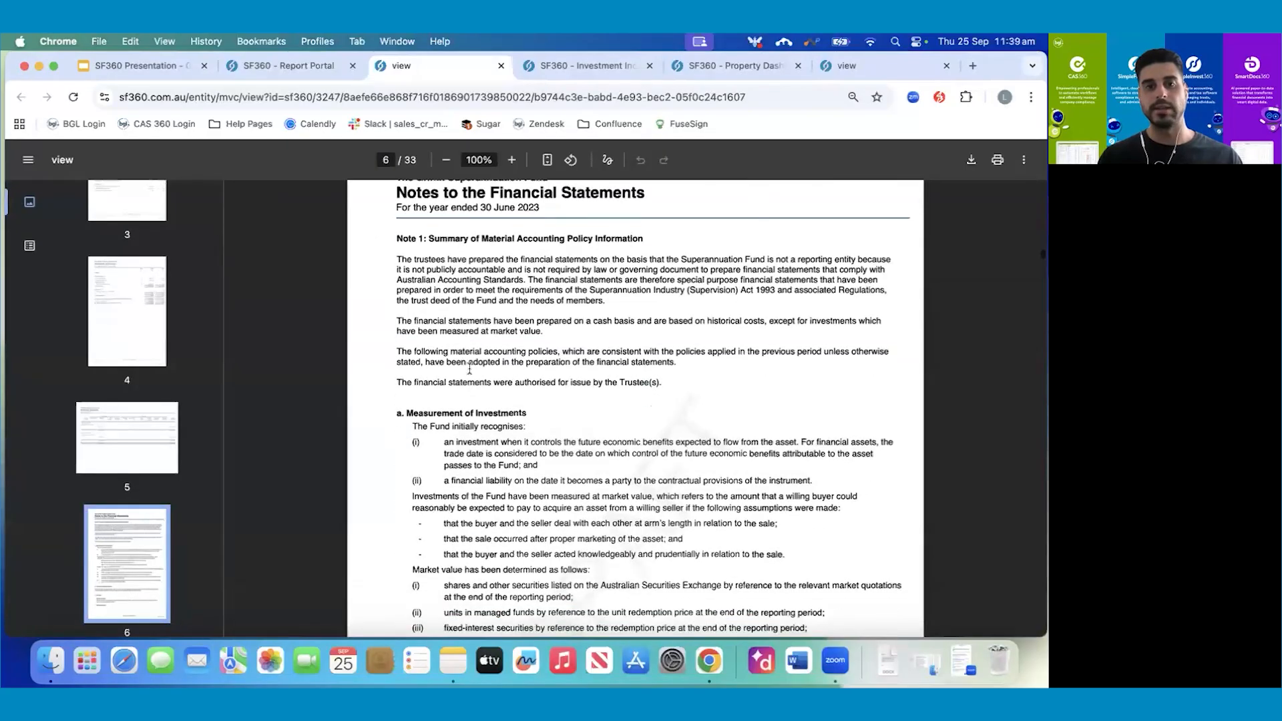
{"action": "scroll", "coordinate": [470, 368], "scroll_direction": "down", "scroll_amount": 10}
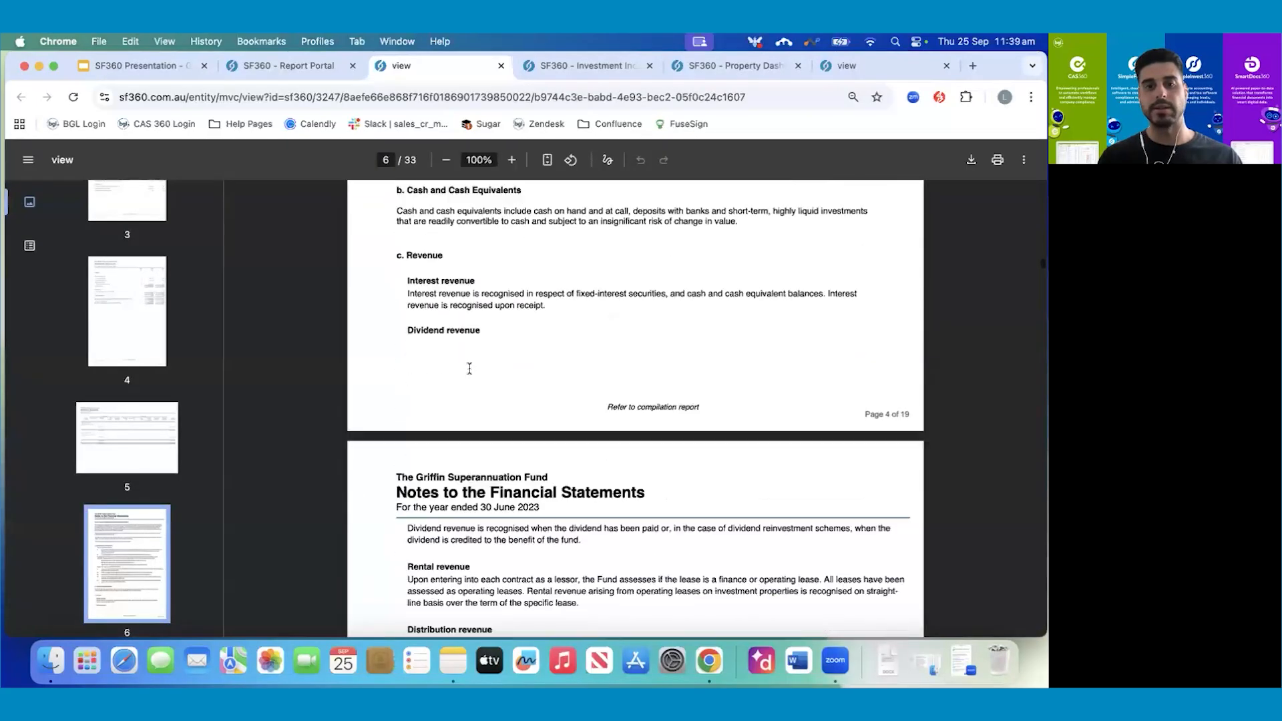
{"action": "scroll", "coordinate": [470, 369], "scroll_direction": "down", "scroll_amount": 15}
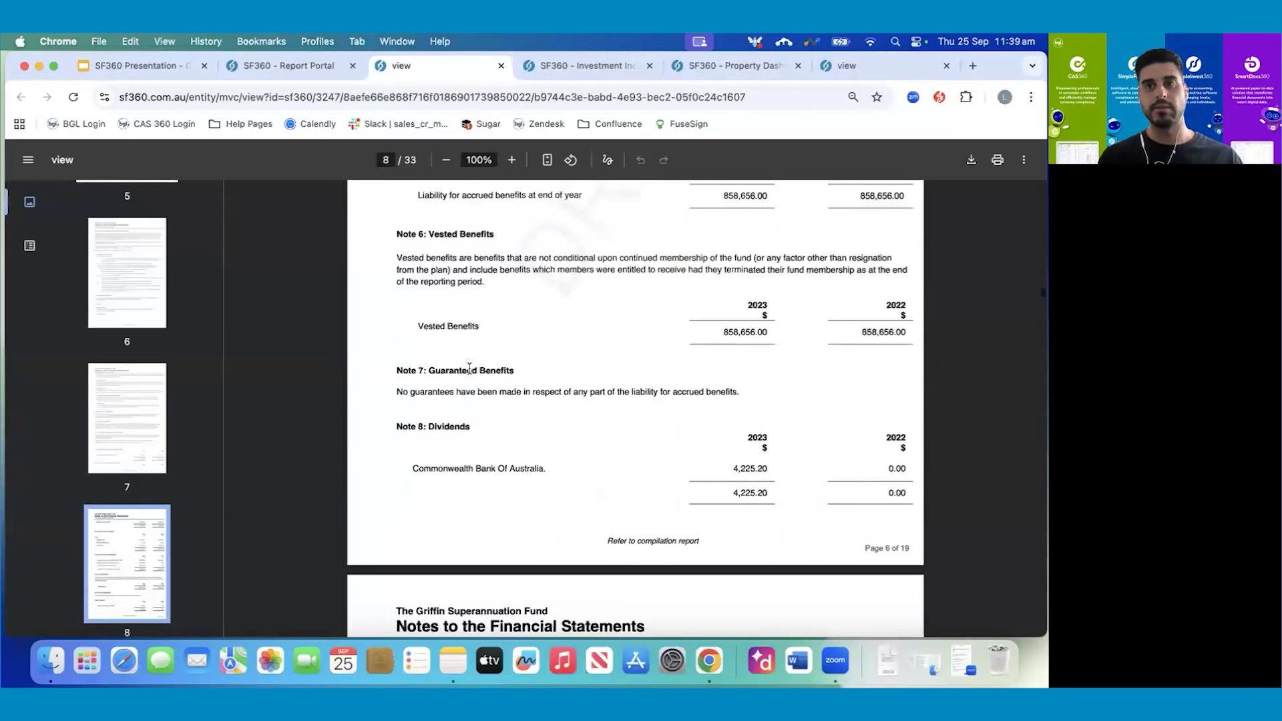
{"action": "scroll", "coordinate": [469, 369], "scroll_direction": "down", "scroll_amount": 15}
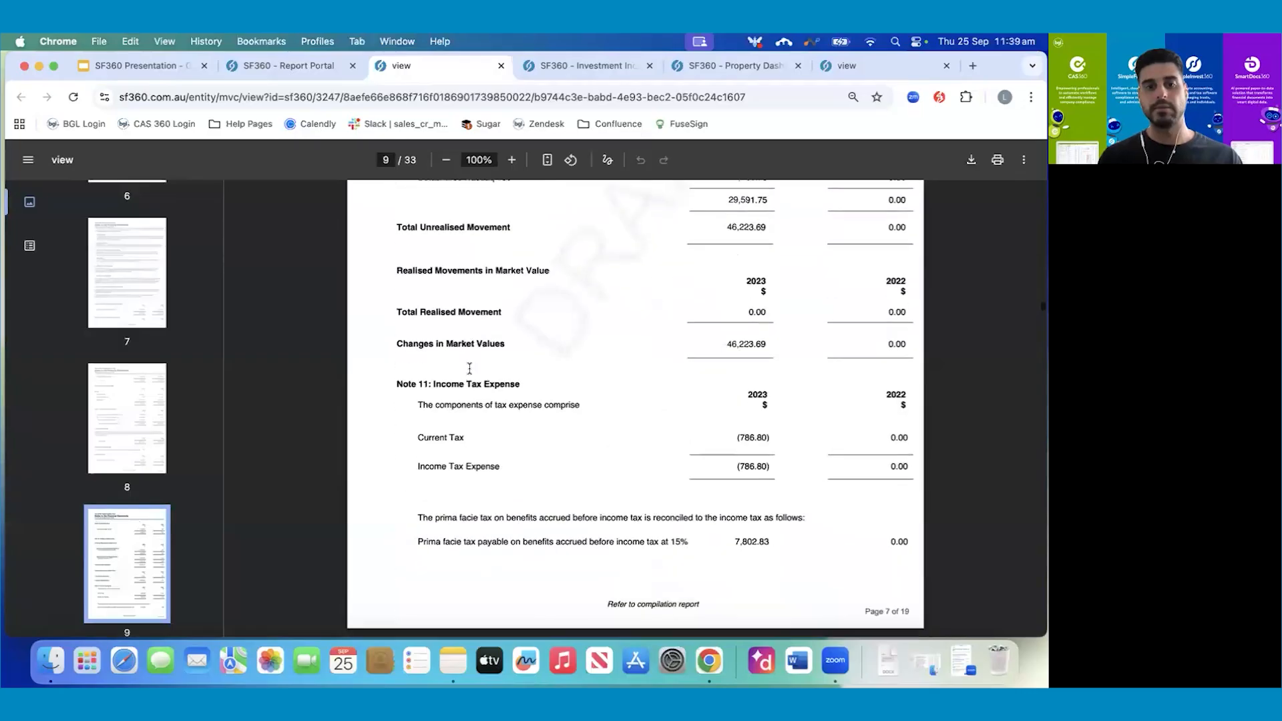
- Review the SMSF Annual Return pages in the report pack, from Section A fund information through the income, tax and liabilities sections
{"action": "scroll", "coordinate": [470, 369], "scroll_direction": "down", "scroll_amount": 15}
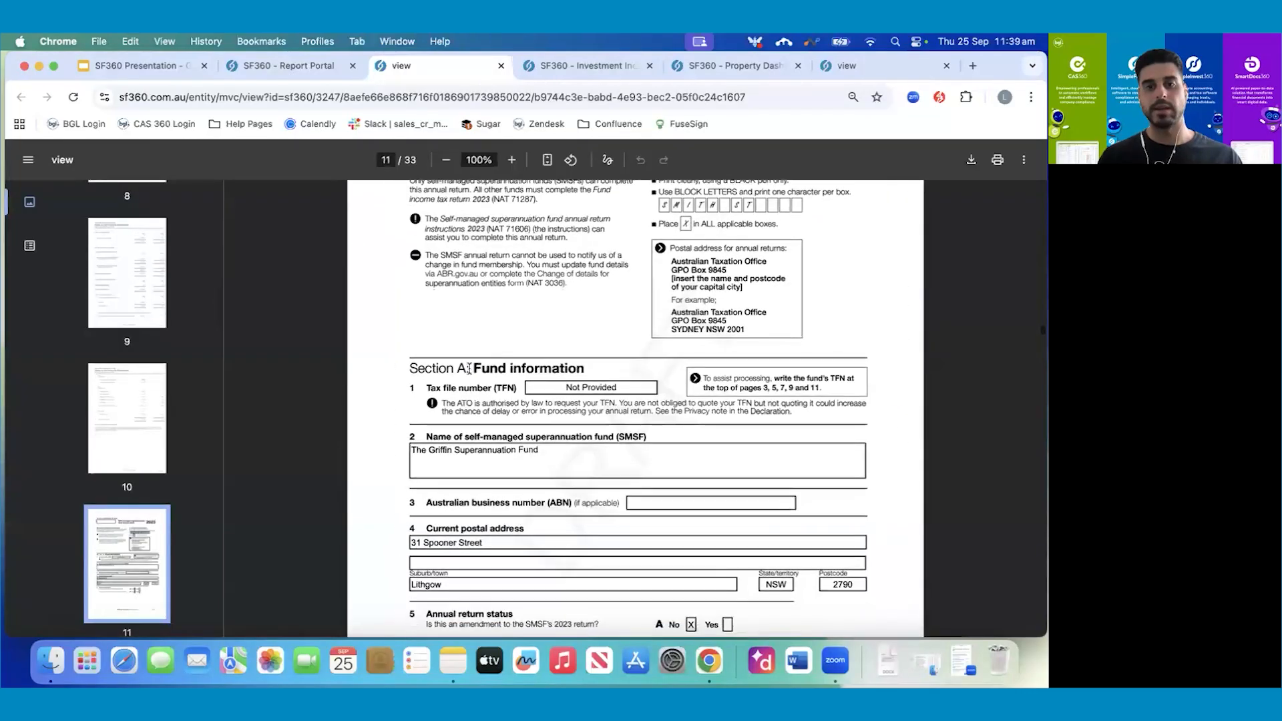
{"action": "scroll", "coordinate": [469, 369], "scroll_direction": "down", "scroll_amount": 15}
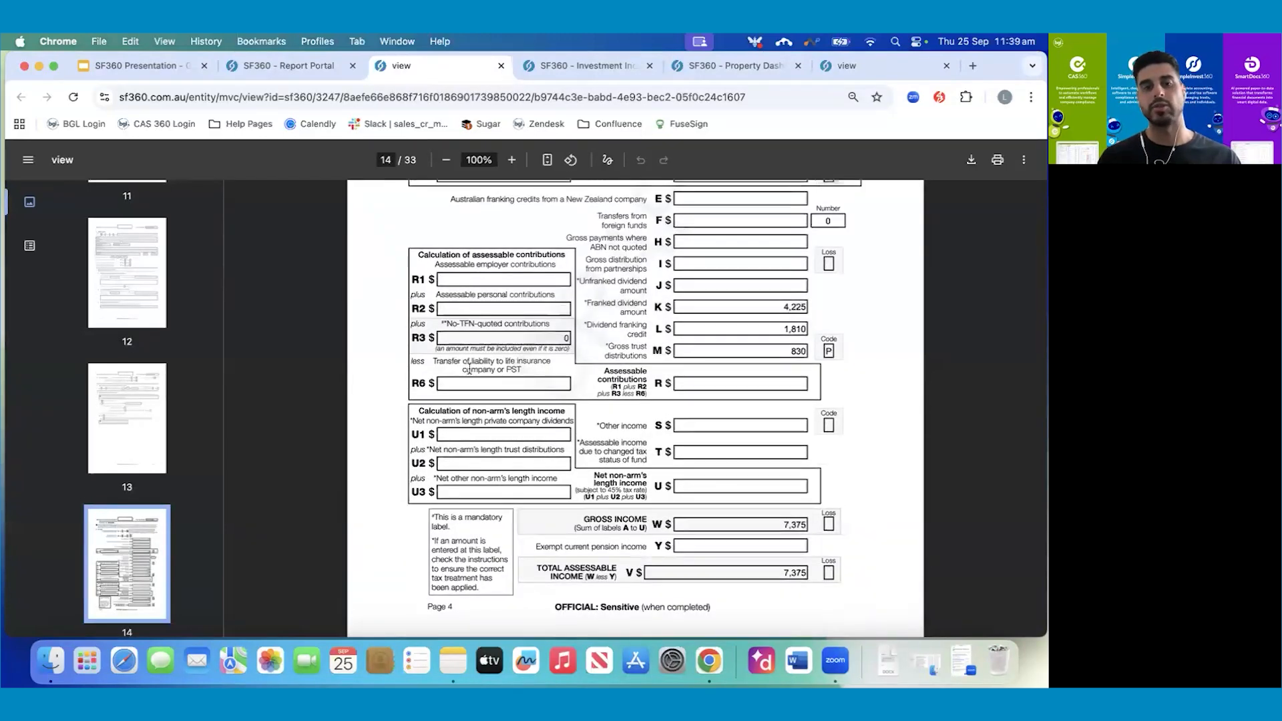
{"action": "scroll", "coordinate": [469, 369], "scroll_direction": "down", "scroll_amount": 15}
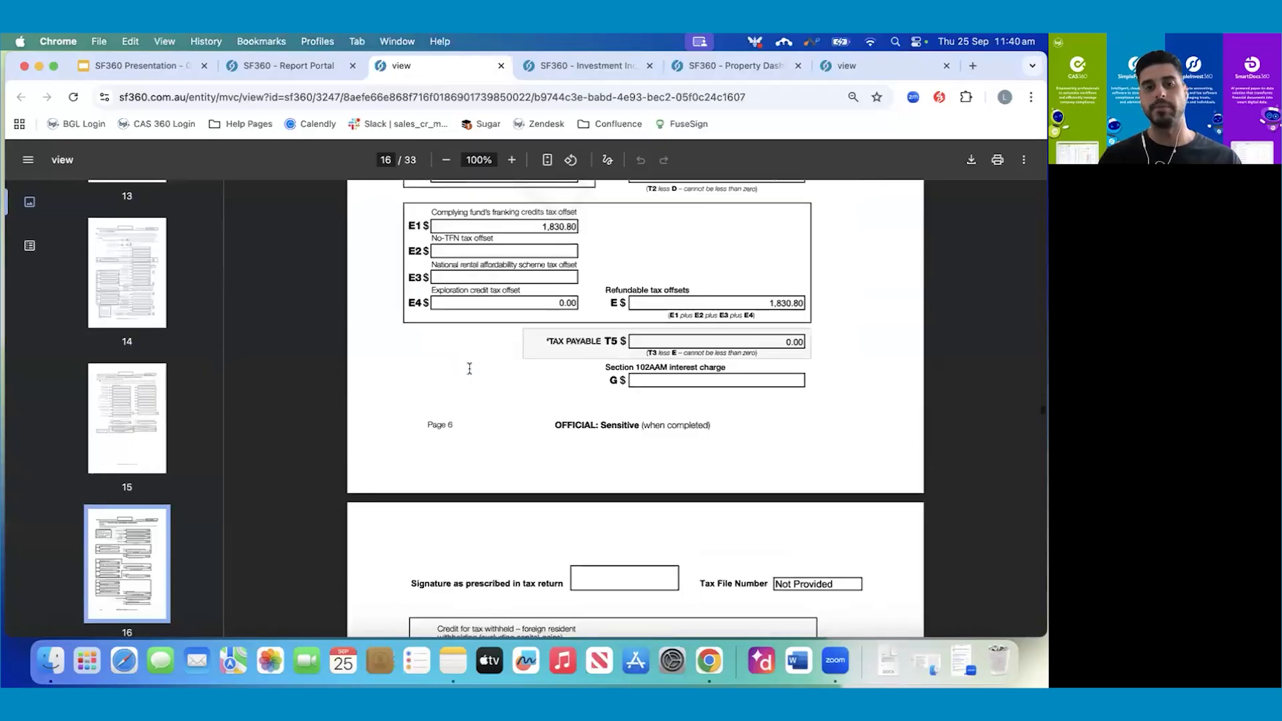
{"action": "scroll", "coordinate": [469, 368], "scroll_direction": "down", "scroll_amount": 15}
{"action": "scroll", "coordinate": [469, 368], "scroll_direction": "down", "scroll_amount": 8}
{"action": "scroll", "coordinate": [470, 369], "scroll_direction": "down", "scroll_amount": 20}
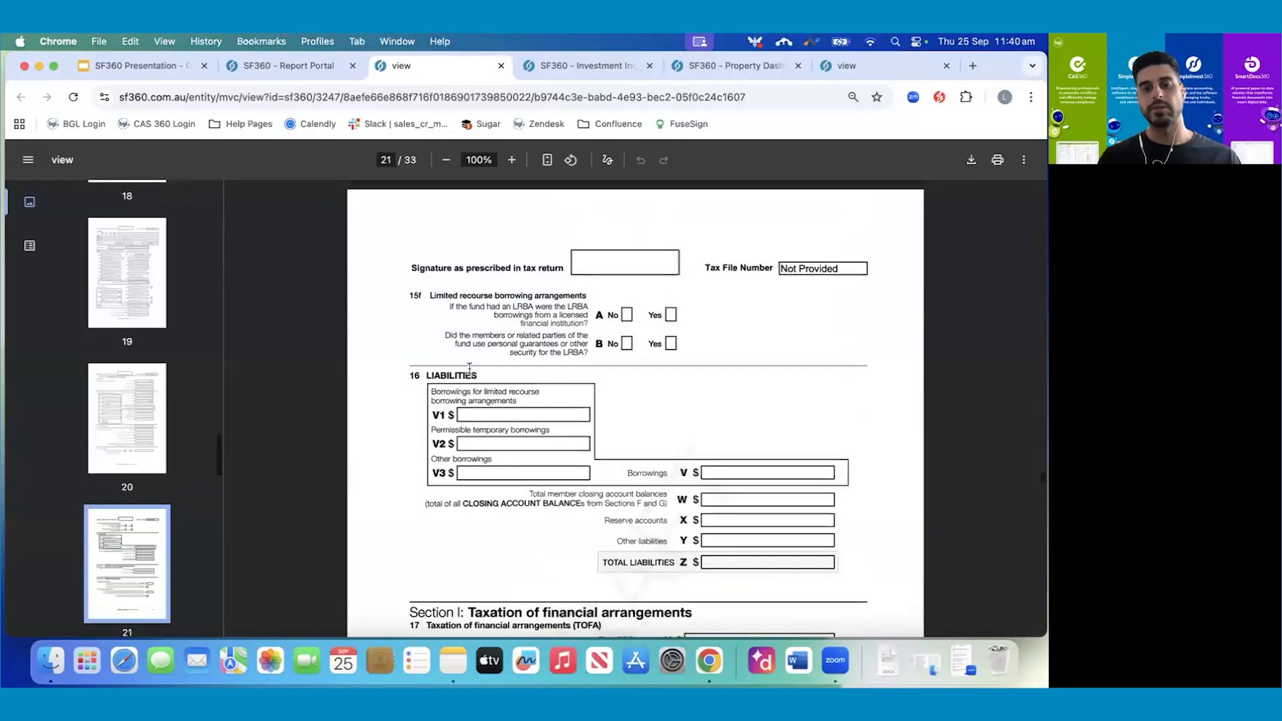
{"action": "scroll", "coordinate": [470, 369], "scroll_direction": "down", "scroll_amount": 3}
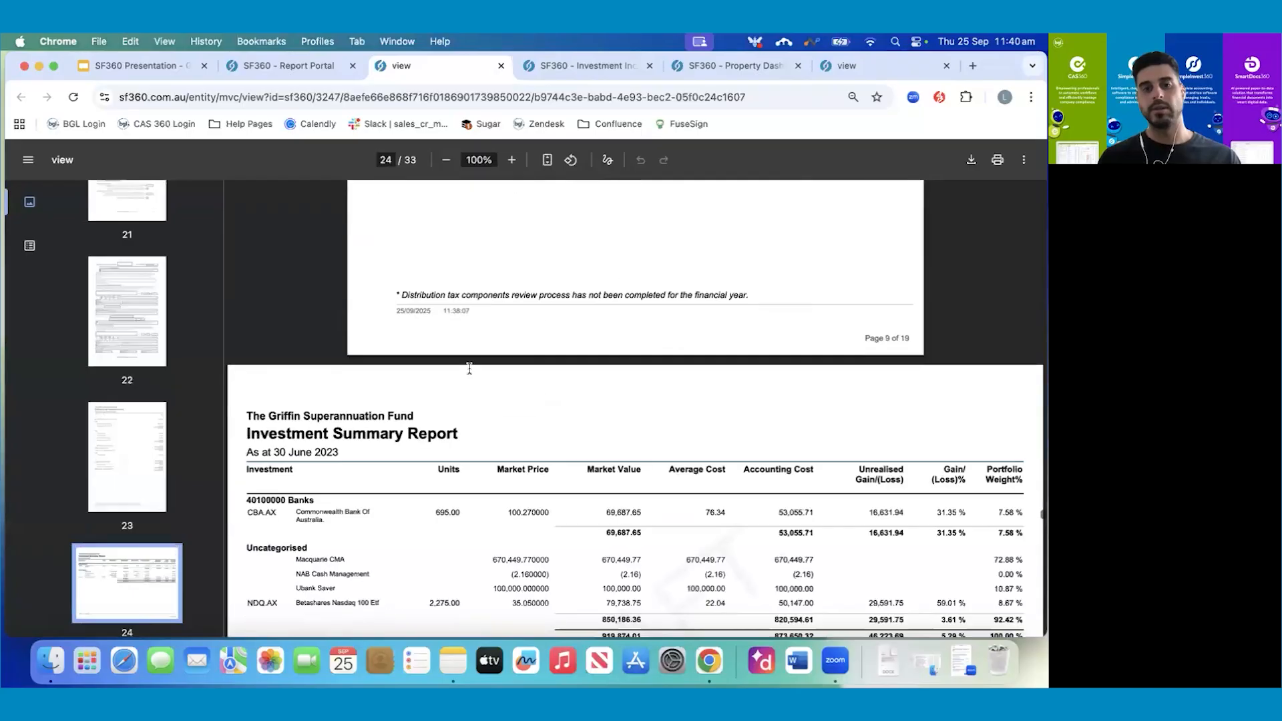
- Review the Statement of Taxable Income and the investment summary, performance, capital gains and investment income reports in the pack
{"action": "scroll", "coordinate": [470, 368], "scroll_direction": "up", "scroll_amount": 10}
{"action": "scroll", "coordinate": [470, 368], "scroll_direction": "down", "scroll_amount": 2}
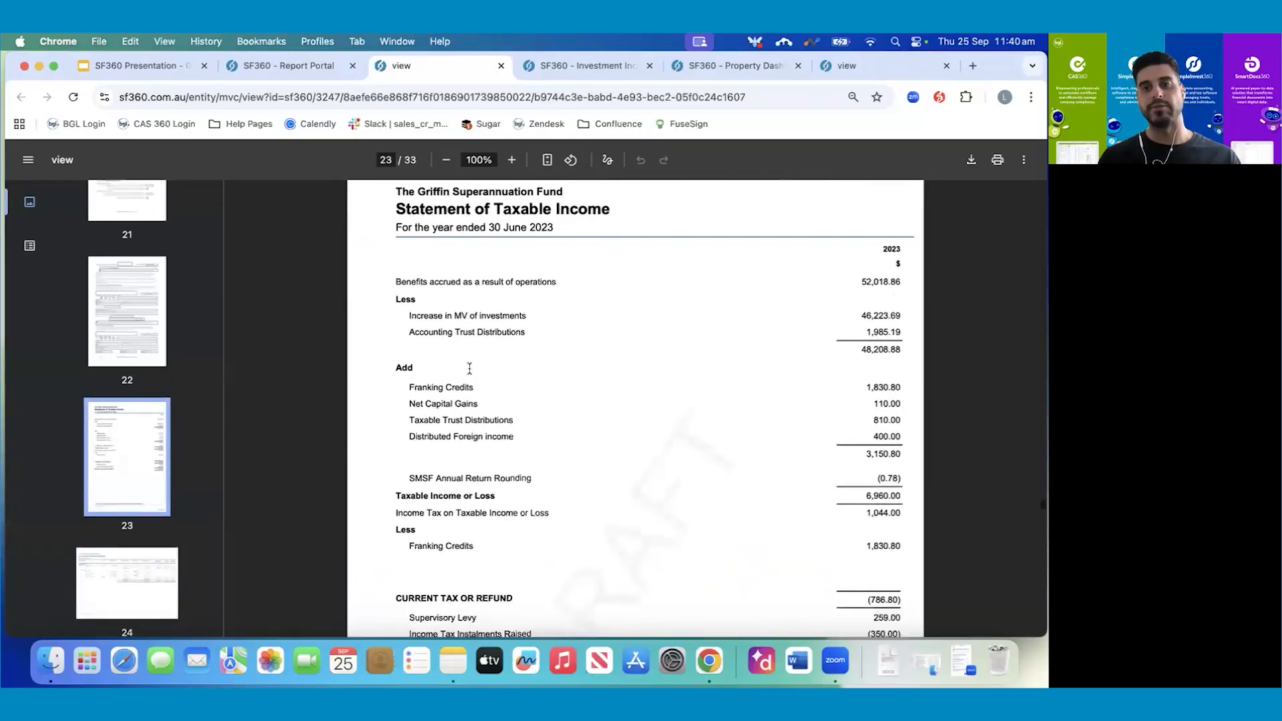
{"action": "scroll", "coordinate": [470, 369], "scroll_direction": "down", "scroll_amount": 6}
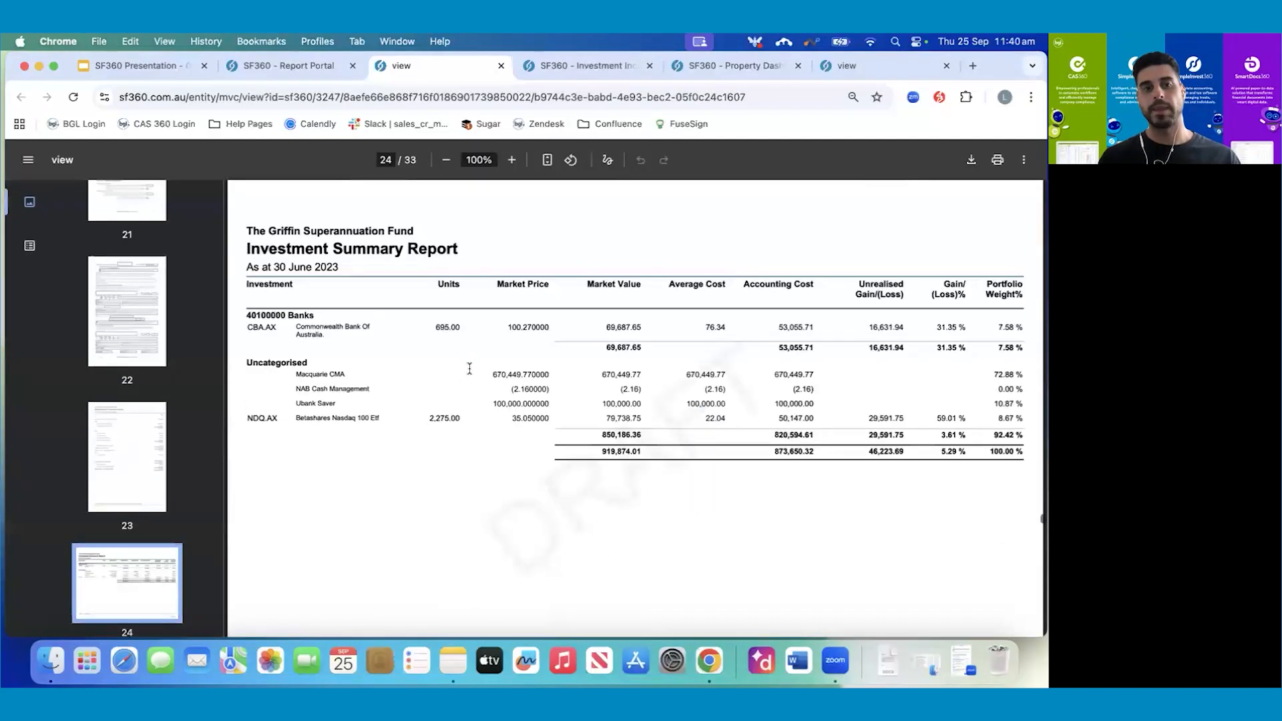
{"action": "scroll", "coordinate": [470, 368], "scroll_direction": "down", "scroll_amount": 12}
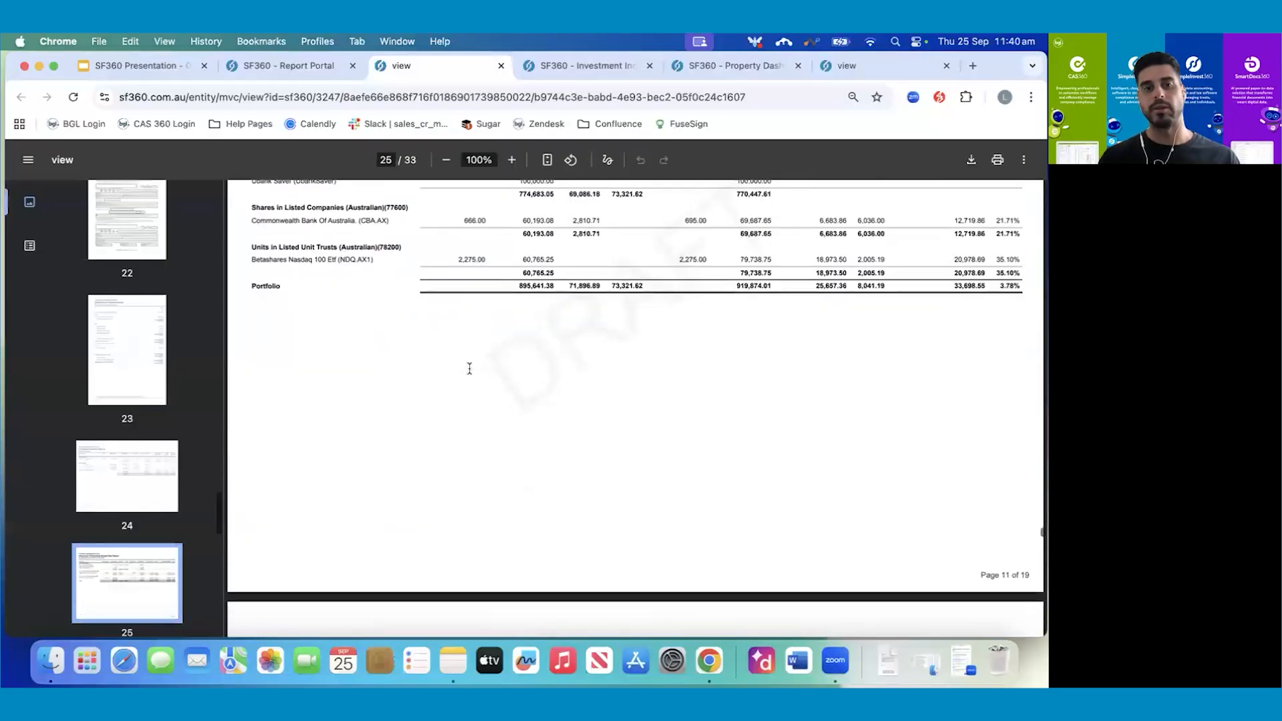
{"action": "scroll", "coordinate": [470, 368], "scroll_direction": "up", "scroll_amount": 1}
{"action": "scroll", "coordinate": [470, 368], "scroll_direction": "down", "scroll_amount": 15}
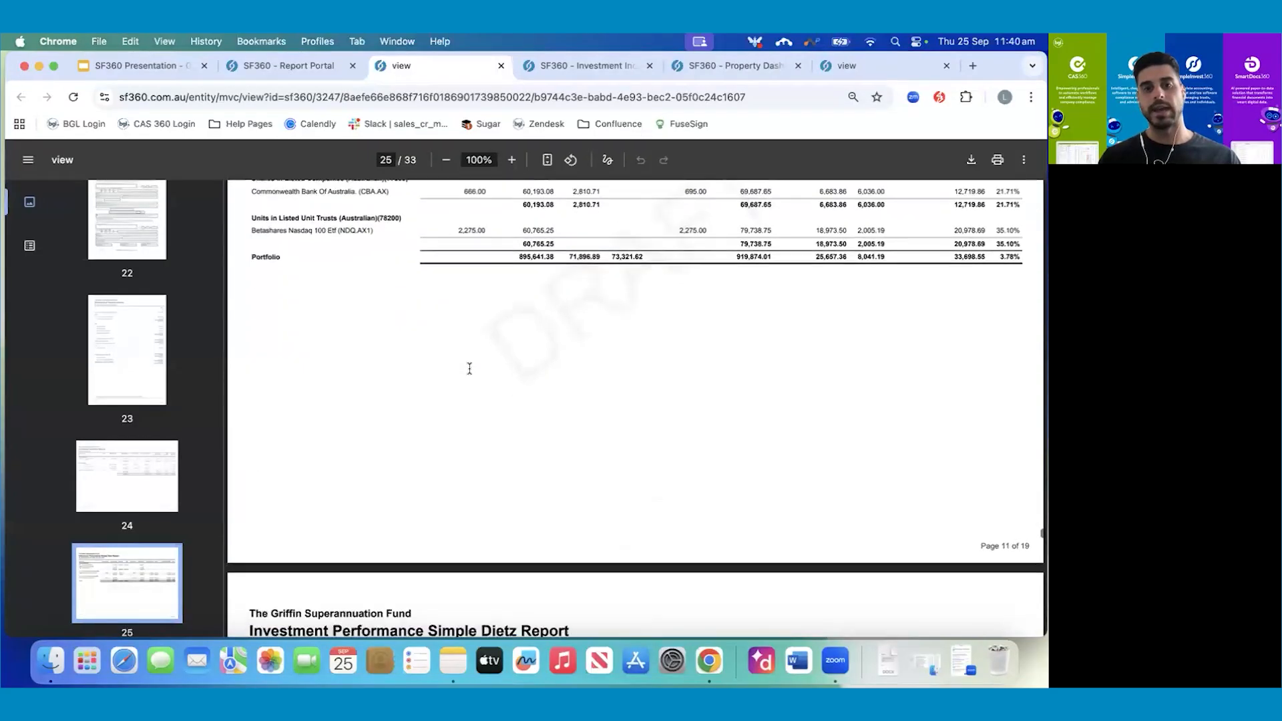
{"action": "scroll", "coordinate": [470, 369], "scroll_direction": "down", "scroll_amount": 15}
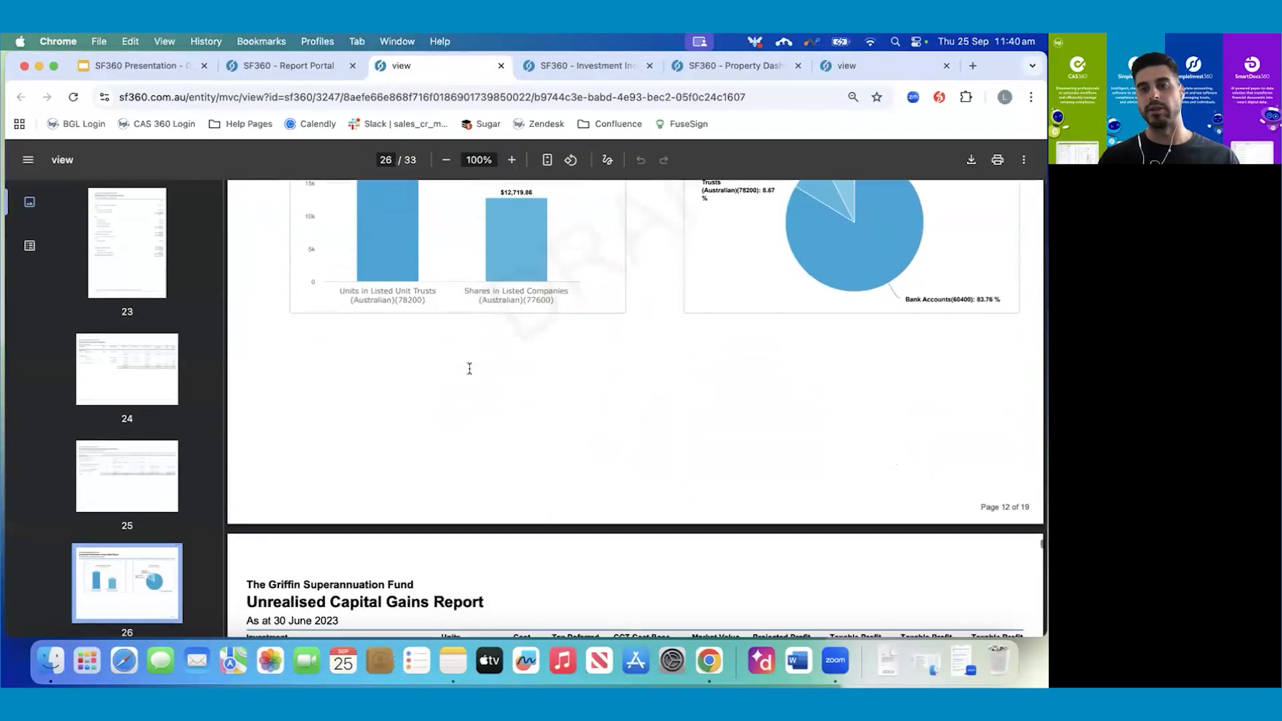
{"action": "scroll", "coordinate": [469, 369], "scroll_direction": "down", "scroll_amount": 15}
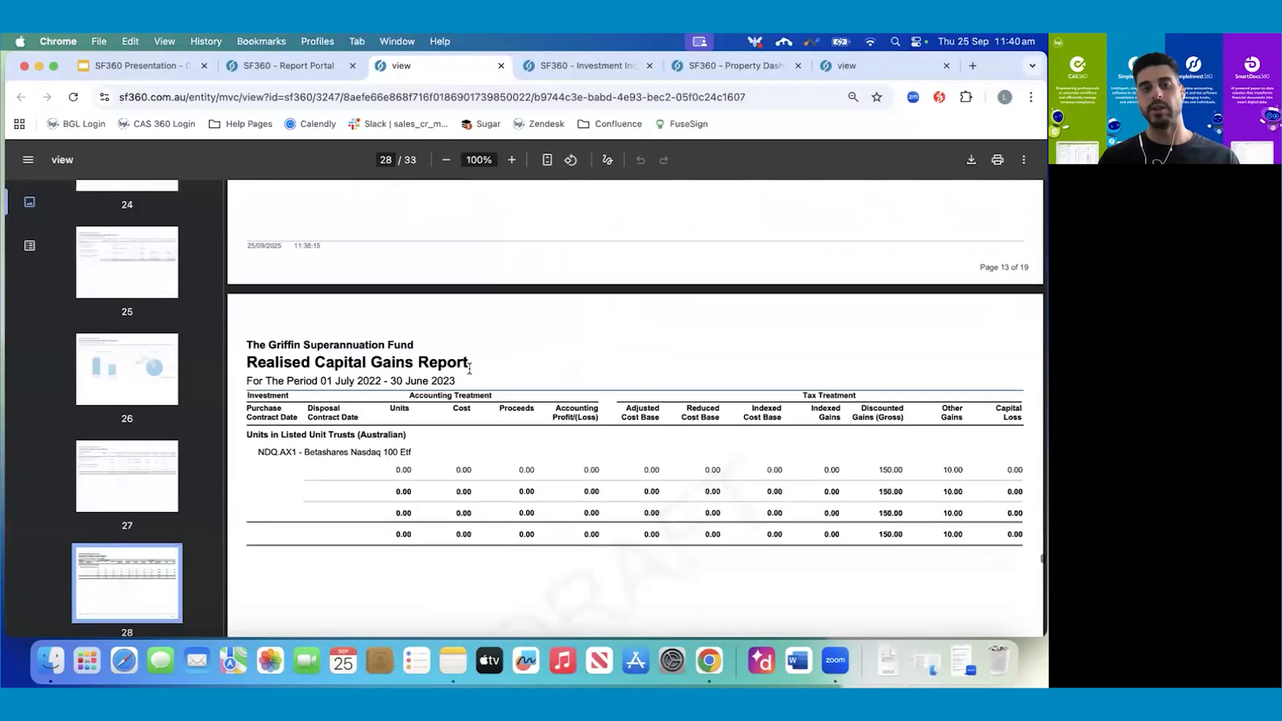
{"action": "scroll", "coordinate": [470, 369], "scroll_direction": "down", "scroll_amount": 1}
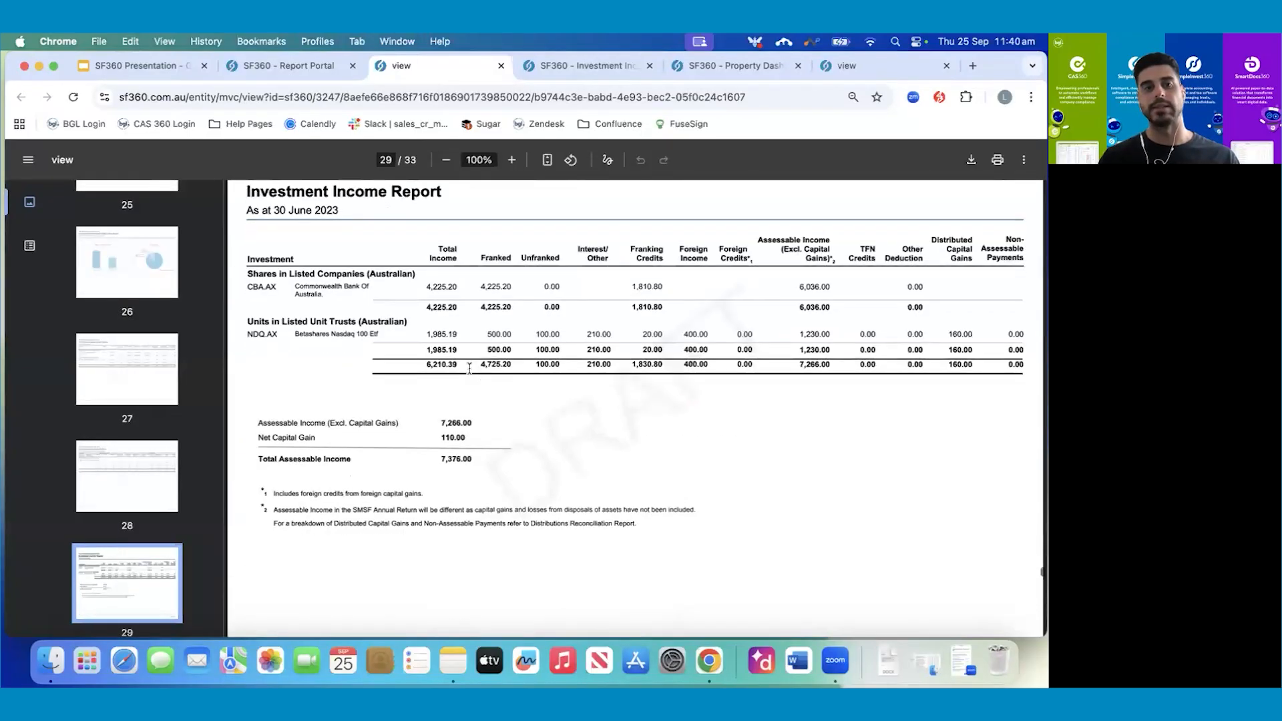
- Read the trustee meeting minutes and the Electronic Lodgment Declaration through to the end of the report pack
{"action": "scroll", "coordinate": [469, 369], "scroll_direction": "down", "scroll_amount": 10}
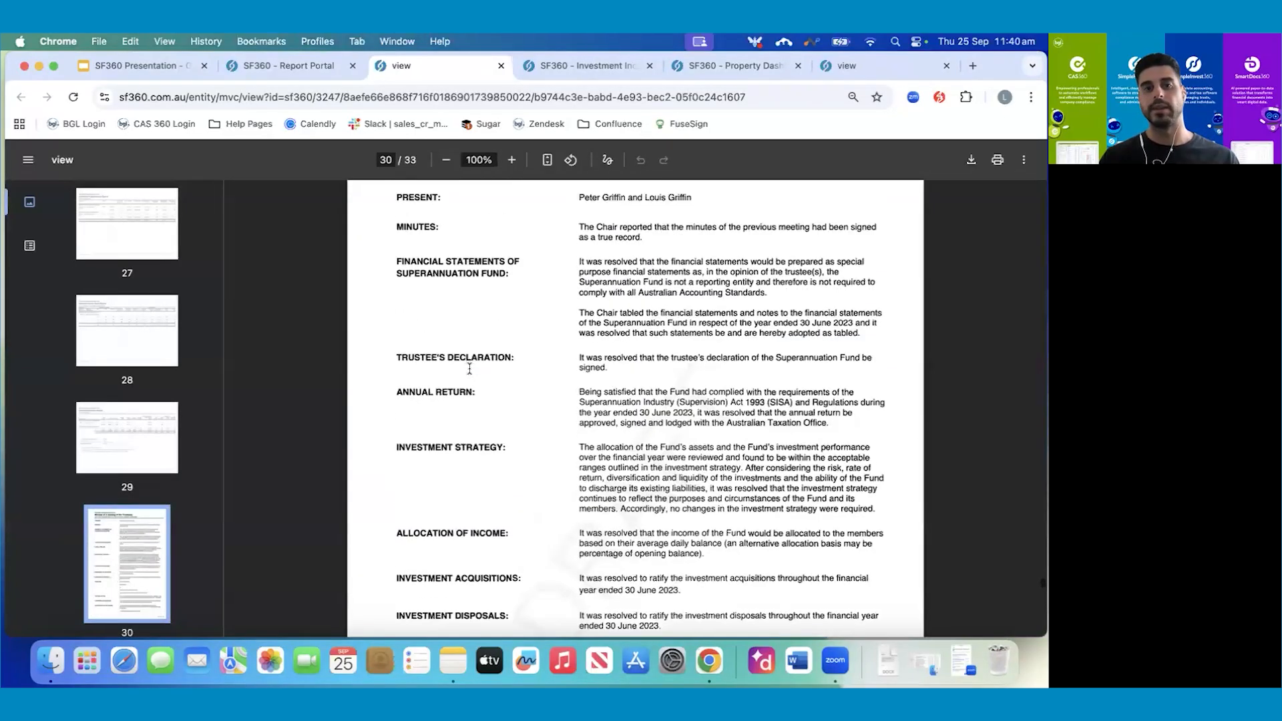
{"action": "scroll", "coordinate": [469, 368], "scroll_direction": "up", "scroll_amount": 2}
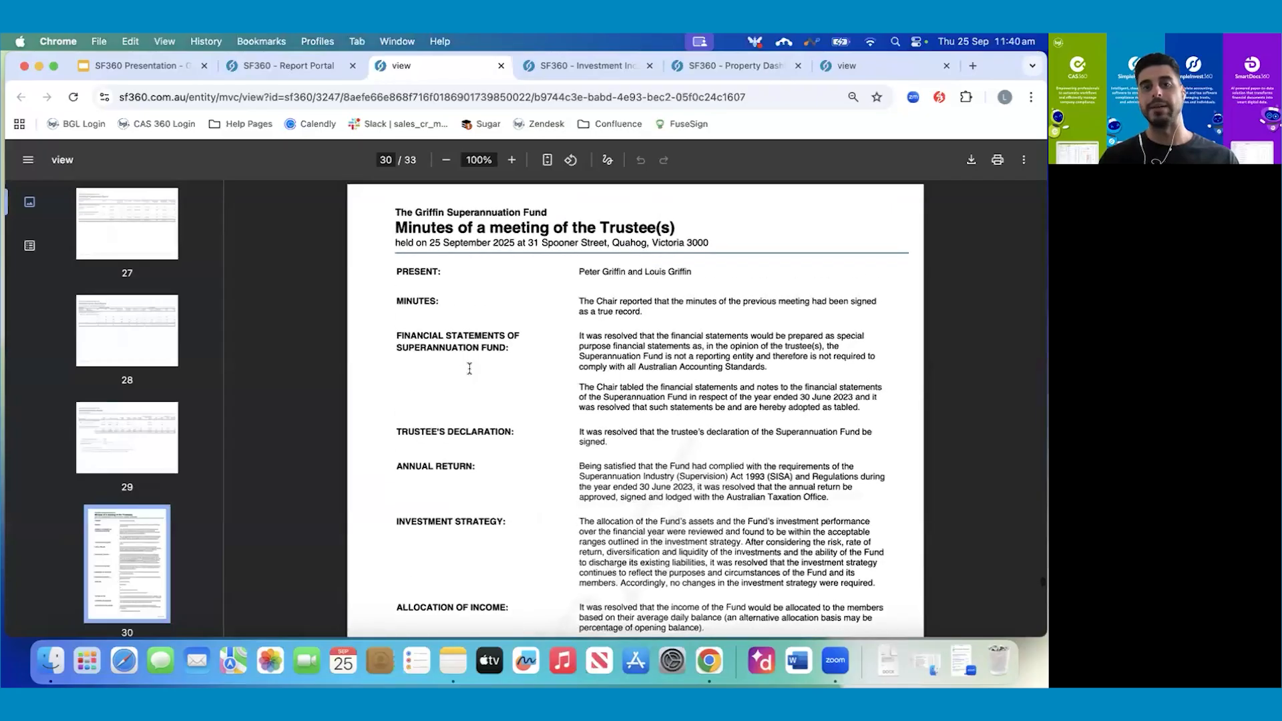
{"action": "scroll", "coordinate": [470, 369], "scroll_direction": "down", "scroll_amount": 10}
{"action": "scroll", "coordinate": [470, 368], "scroll_direction": "down", "scroll_amount": 10}
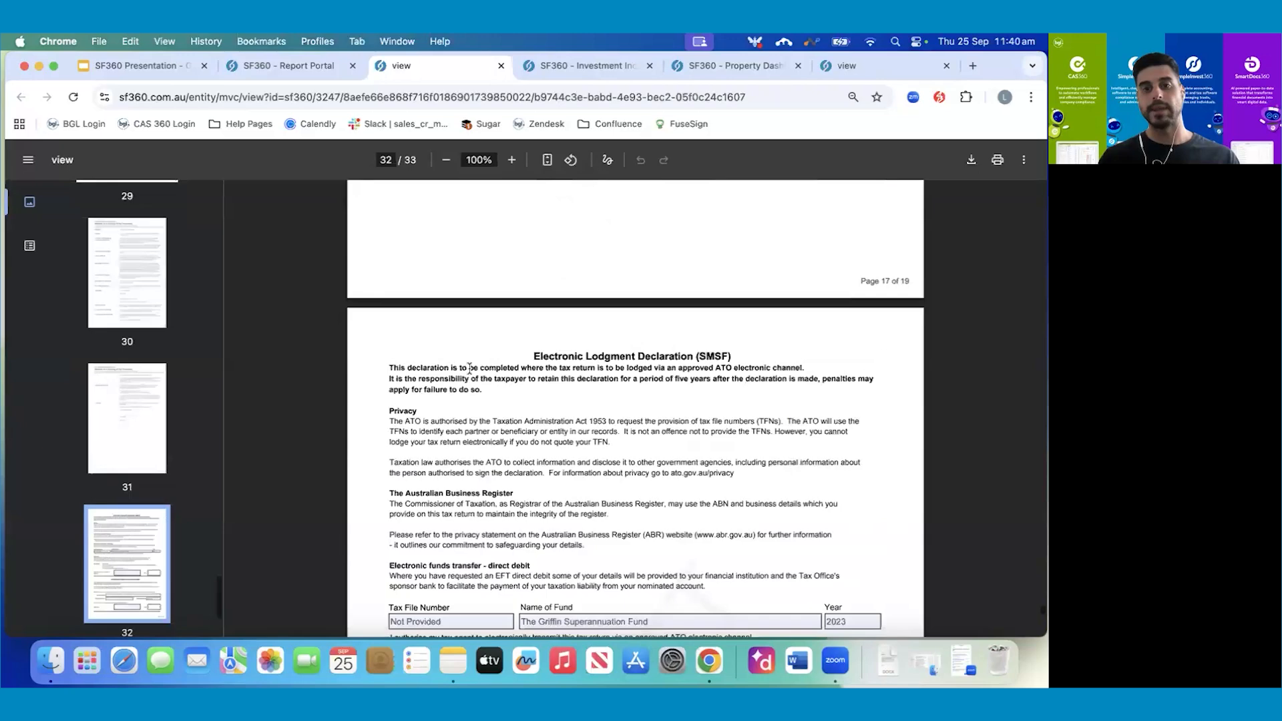
{"action": "scroll", "coordinate": [469, 369], "scroll_direction": "down", "scroll_amount": 4}
{"action": "scroll", "coordinate": [470, 369], "scroll_direction": "down", "scroll_amount": 15}
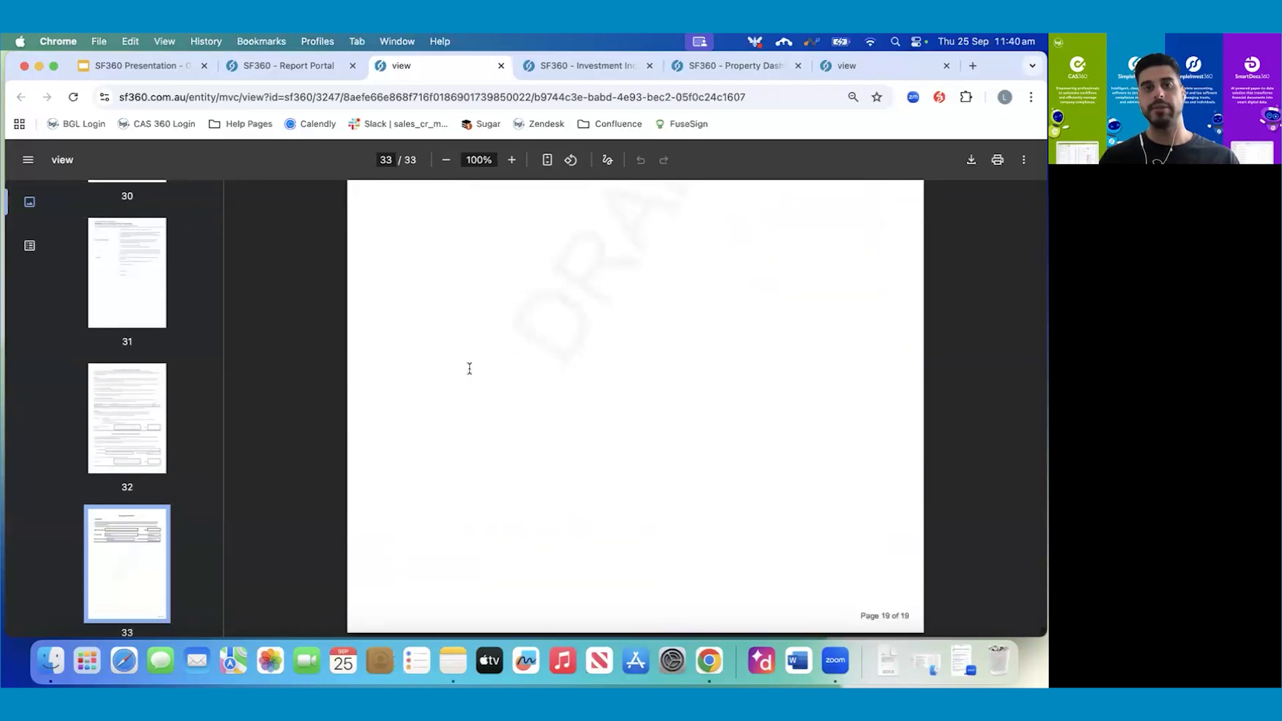
- Return to the Report Portal, switch to the SF360 presentation in Google Slides, and advance to the Digital Accounting Workpapers slide
{"action": "left_click", "coordinate": [302, 69]}
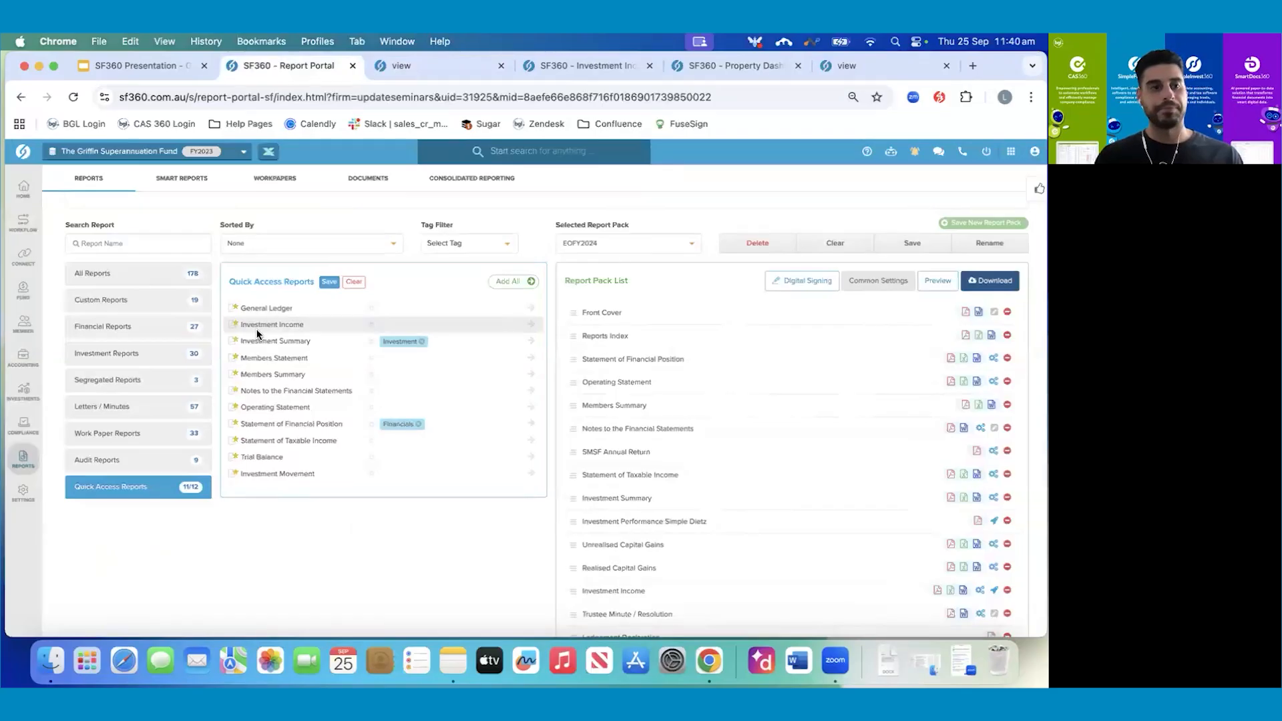
{"action": "mouse_move", "coordinate": [25, 501]}
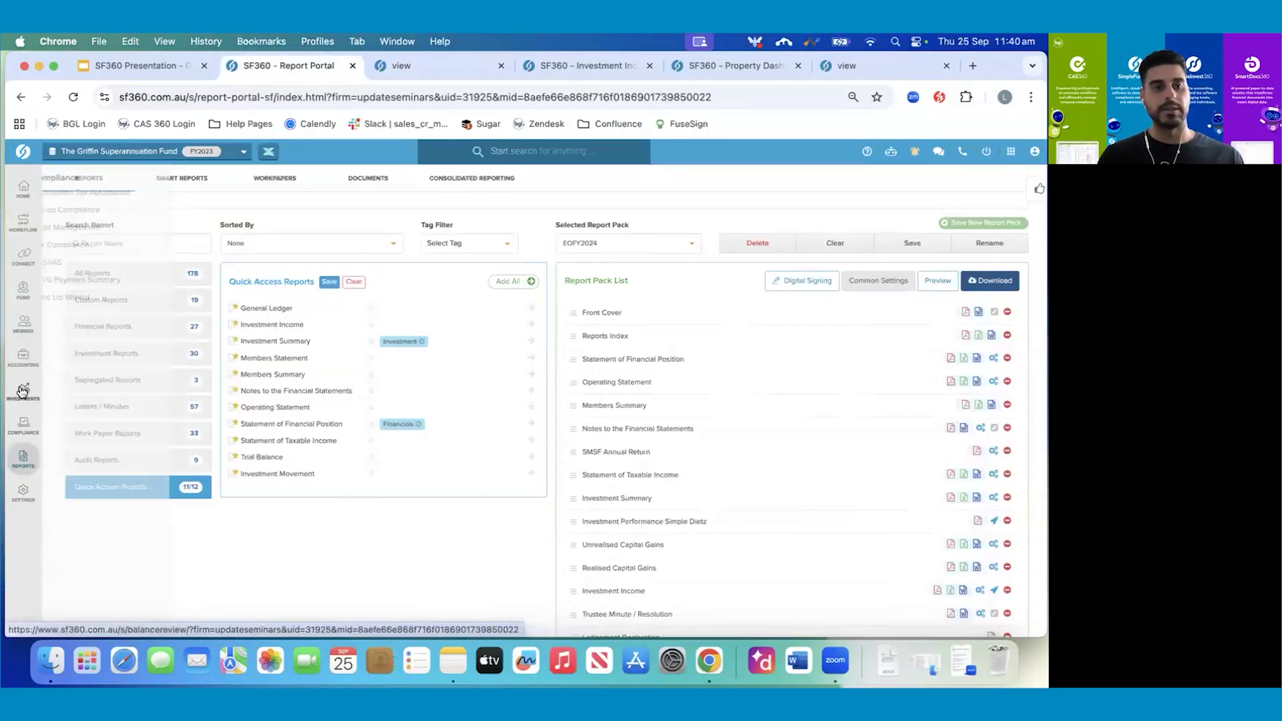
{"action": "mouse_move", "coordinate": [22, 392]}
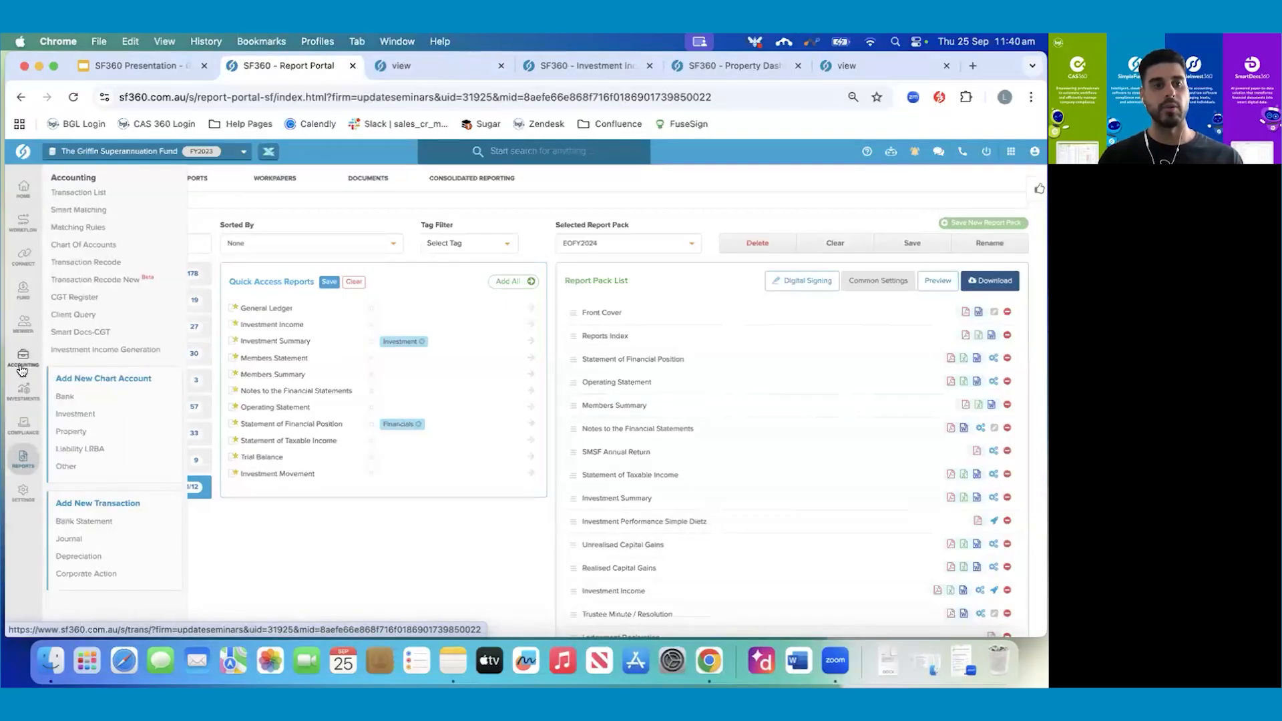
{"action": "left_click", "coordinate": [146, 64]}
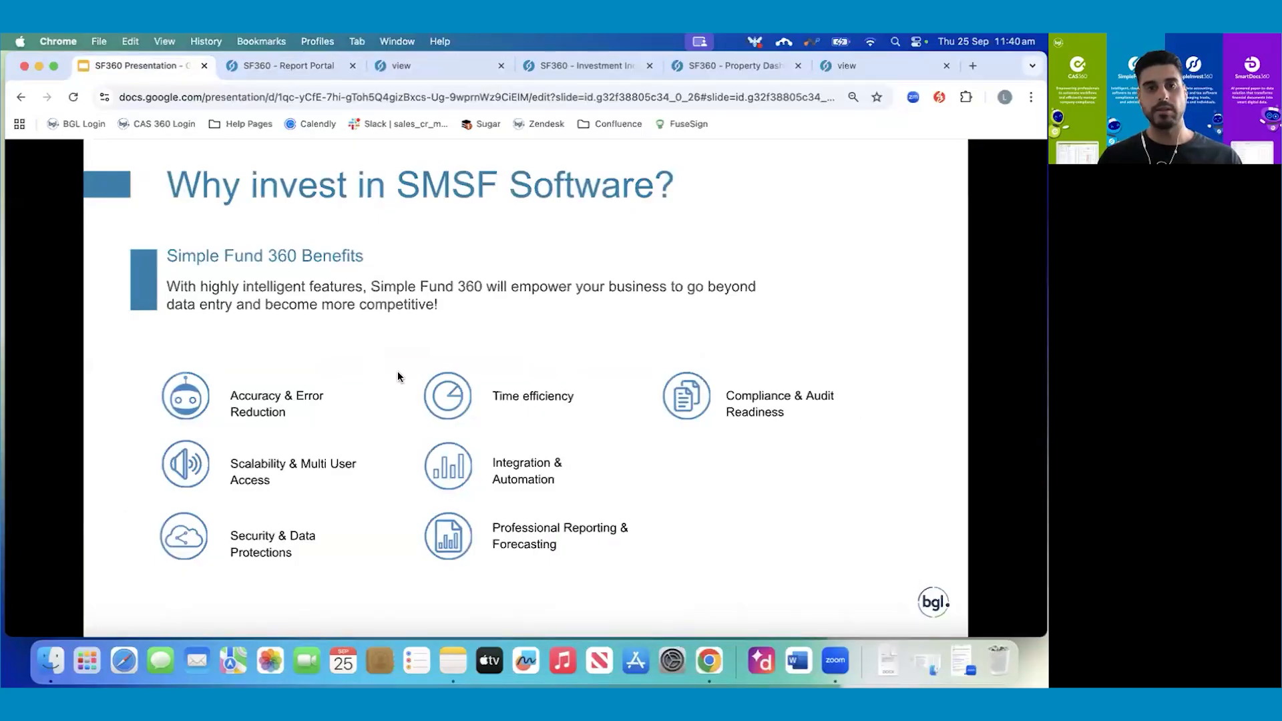
{"action": "key", "text": "Right"}
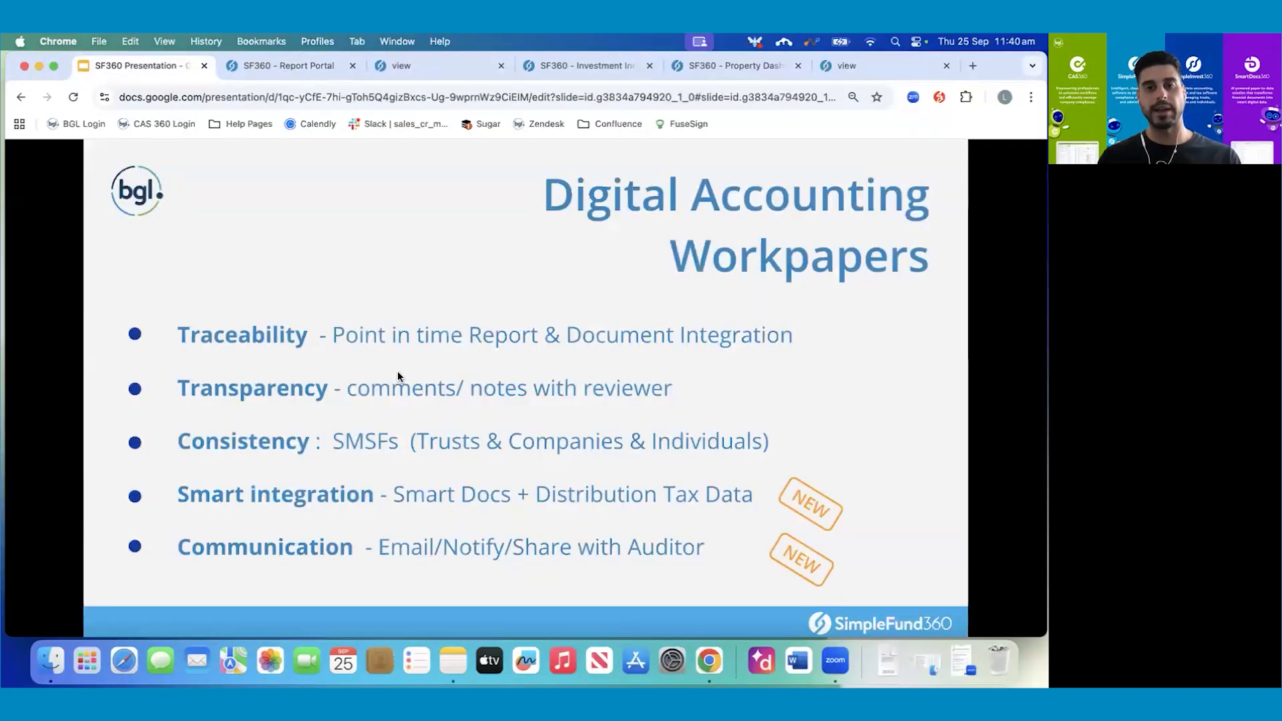